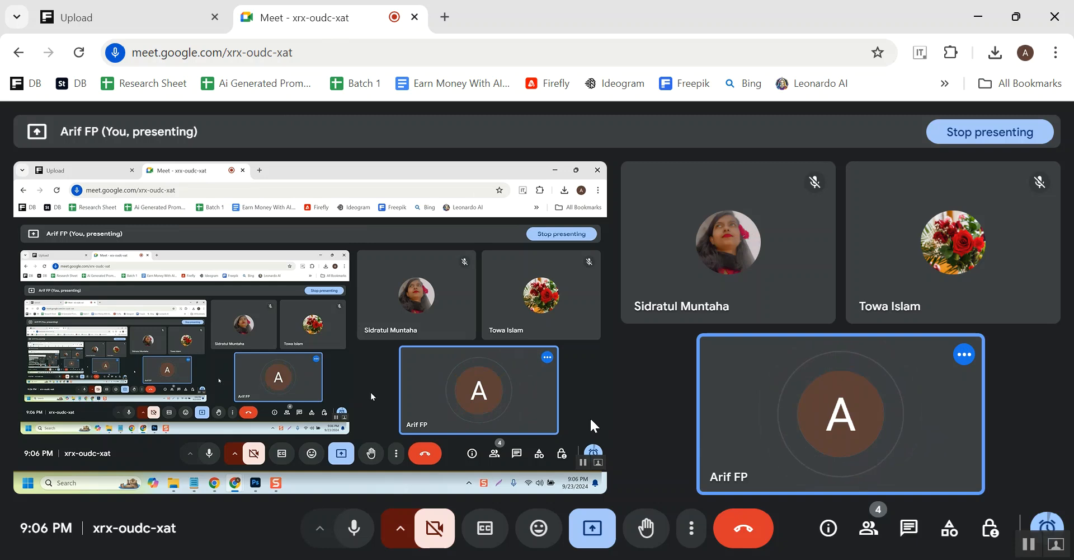
- Bring up the New folder of tourism images in Downloads and switch to Photoshop, where the globe image is open
mouse_move(326, 559)
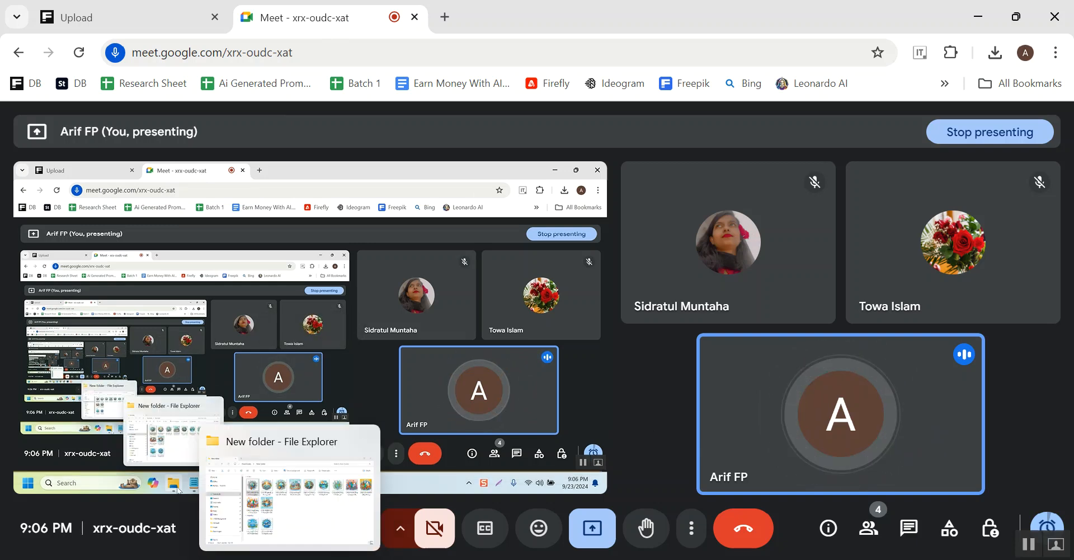
click(288, 492)
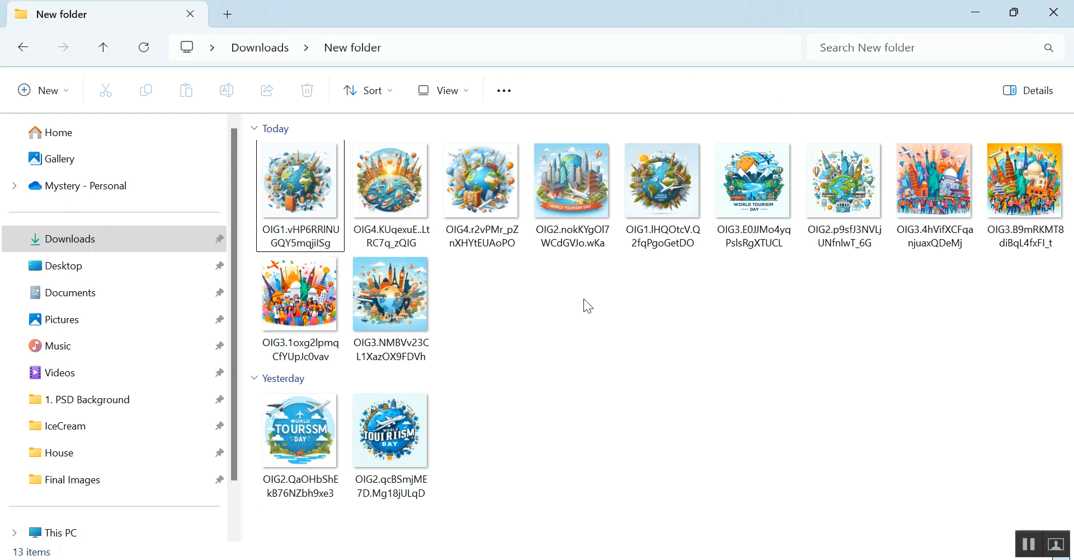
click(445, 557)
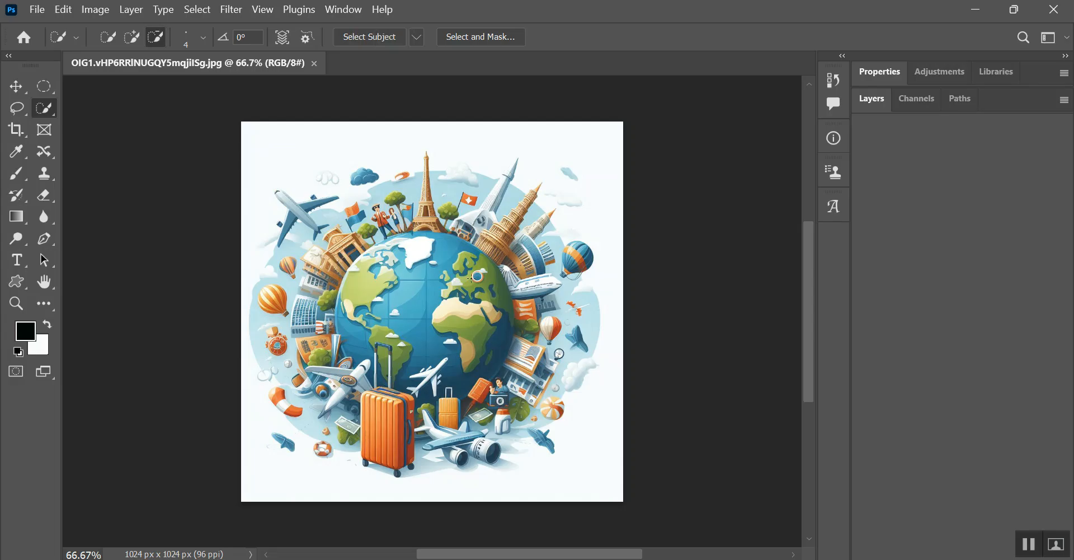
- Resize the globe image to 3200 × 3200 pixels at 300 pixels/inch, resampling with Preserve Details 2.0
click(95, 9)
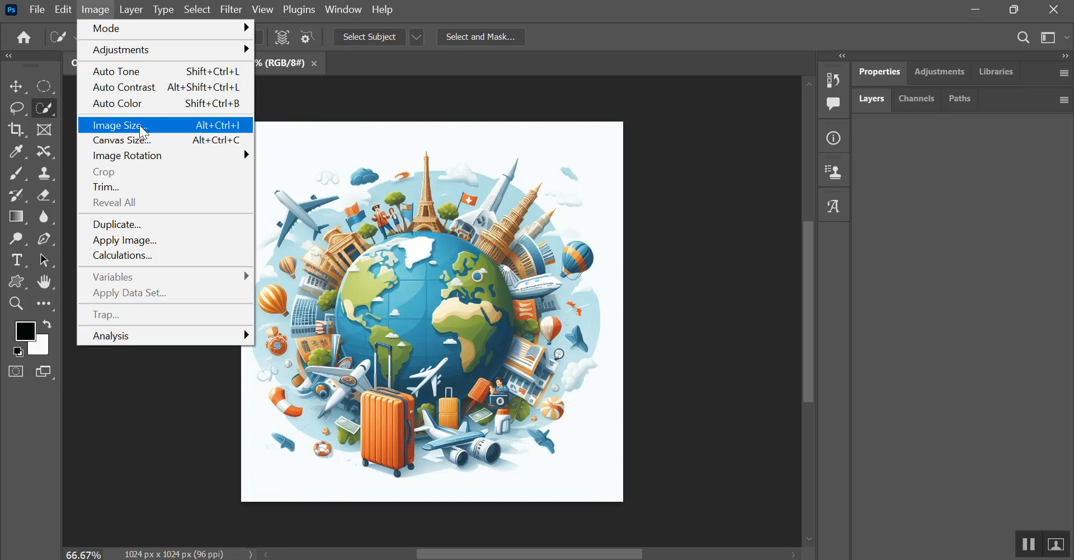
click(121, 125)
click(646, 302)
click(646, 306)
click(645, 265)
text(300)
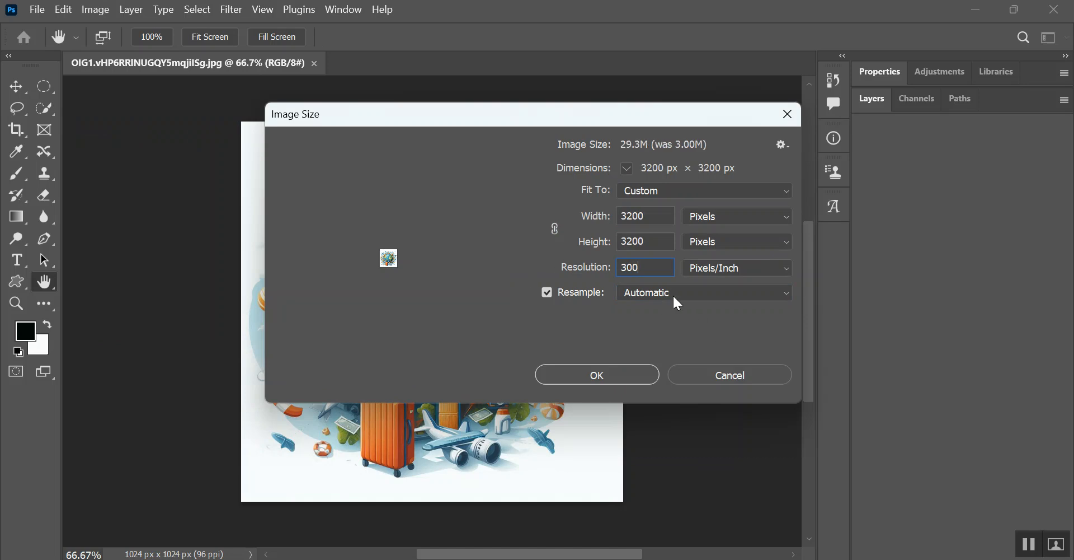
click(666, 292)
click(672, 349)
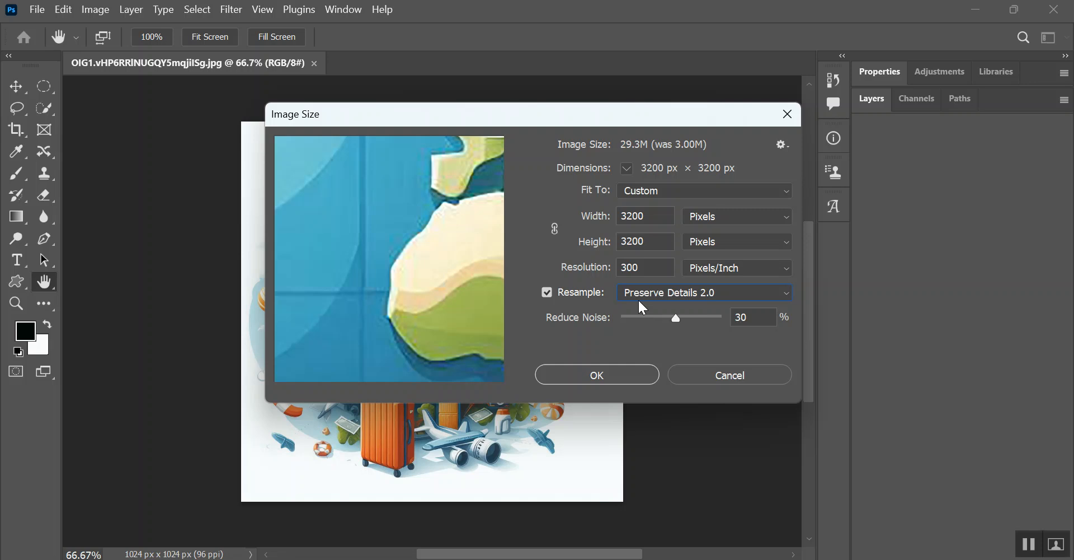
click(605, 375)
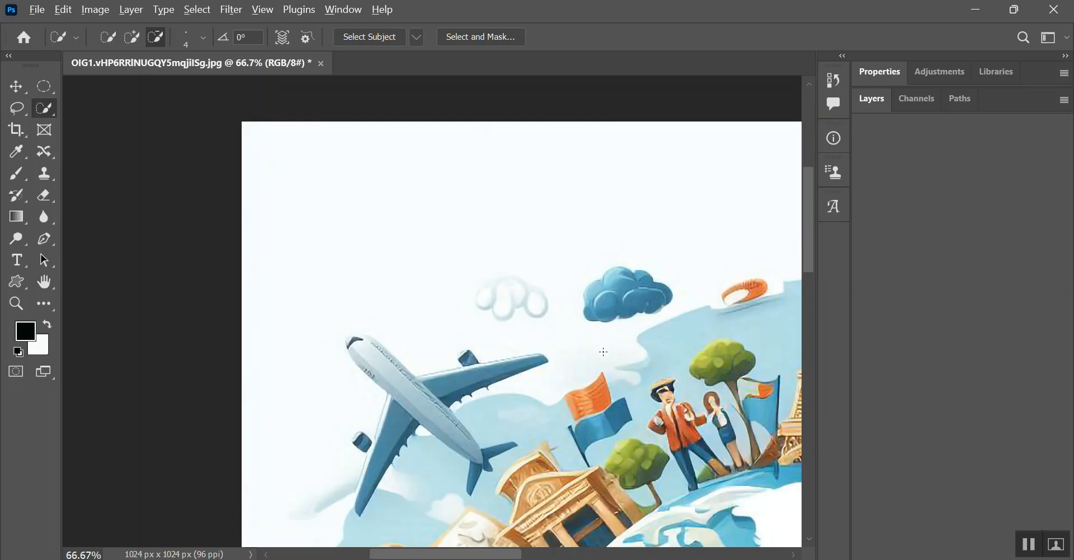
- Add a Hue/Saturation adjustment layer above the background with Hue +8, Saturation +4 and Lightness +2
scroll(604, 351, down, 3)
scroll(592, 347, down, 2)
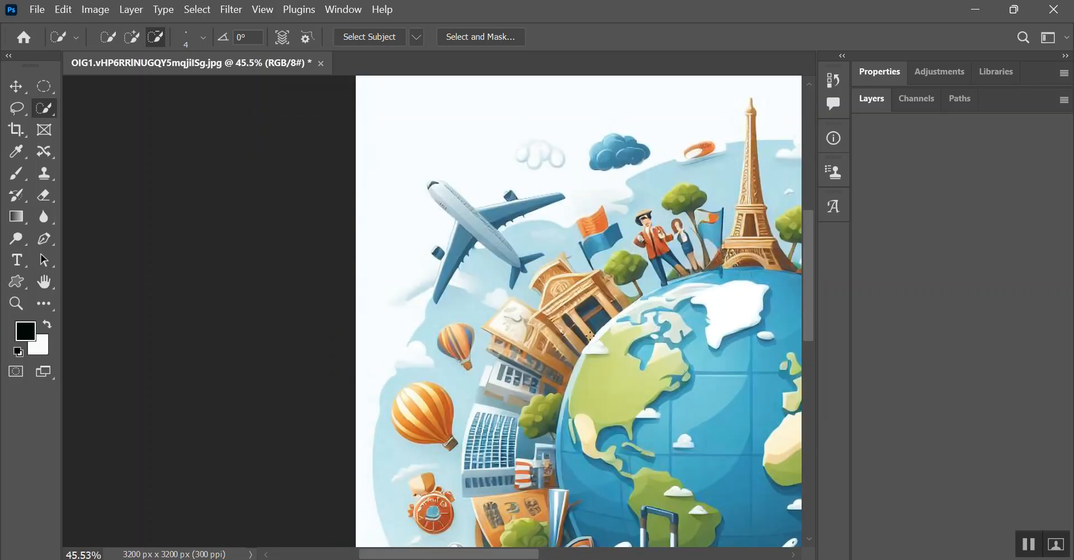
scroll(596, 338, down, 4)
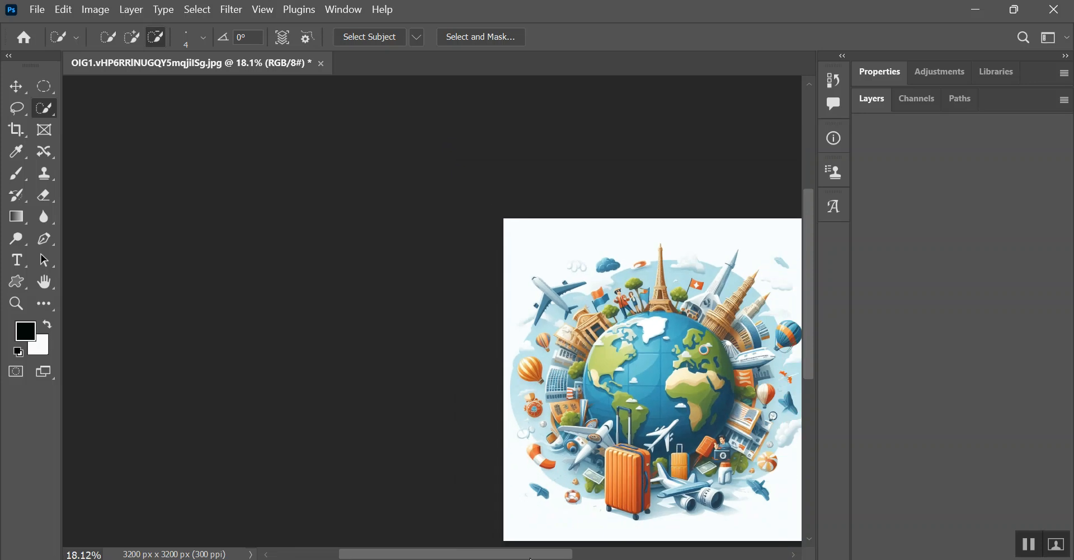
drag(546, 554, 631, 553)
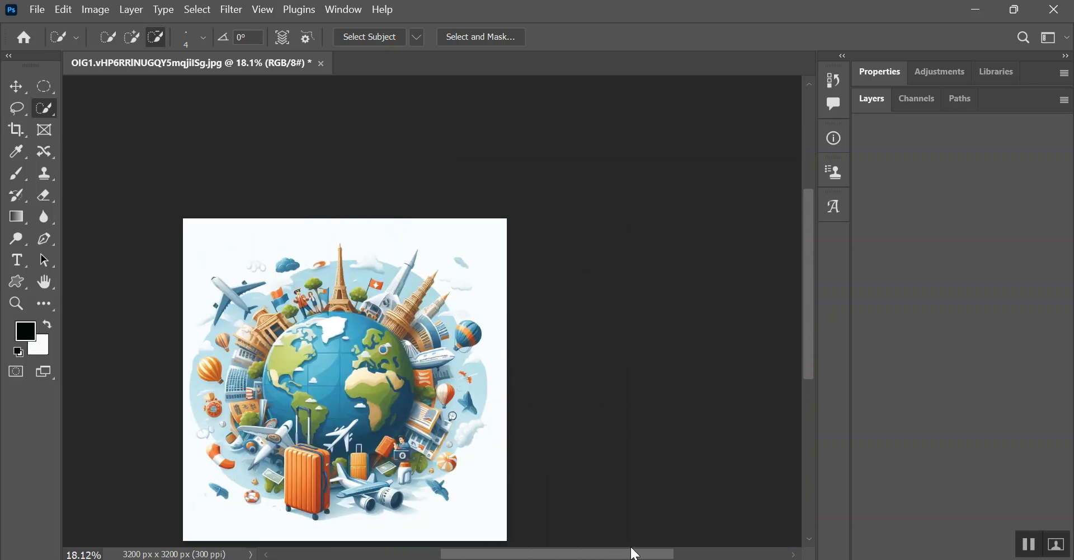
scroll(509, 350, down, 2)
click(871, 78)
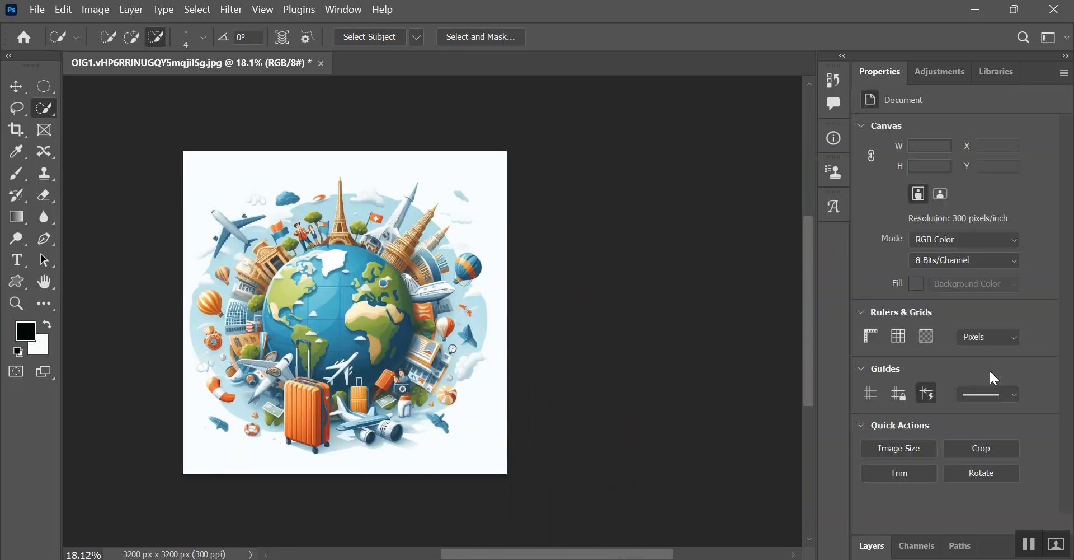
click(875, 550)
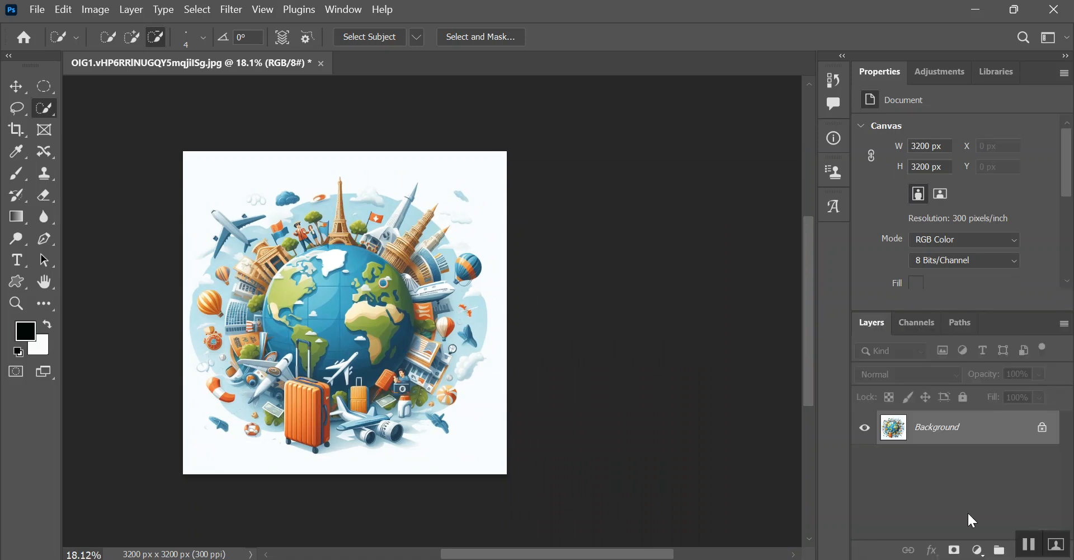
click(978, 549)
click(985, 378)
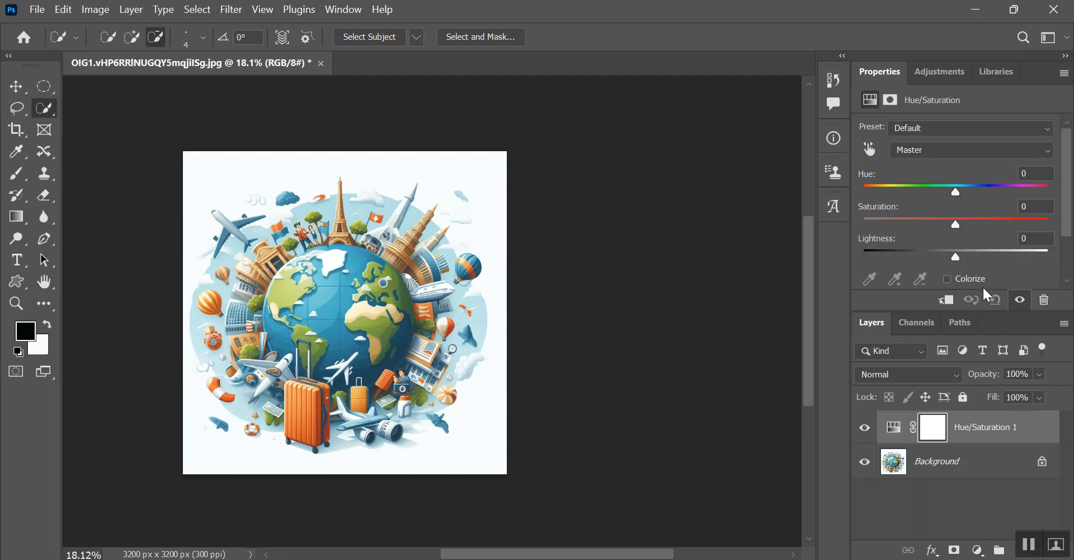
drag(955, 194, 959, 223)
drag(955, 256, 958, 258)
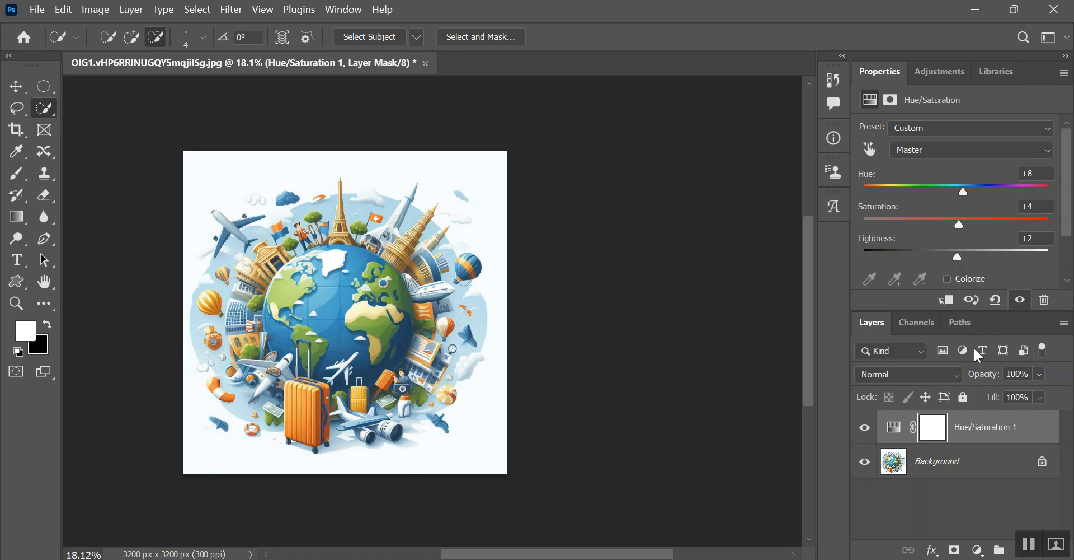
- Add a Vibrance adjustment layer with Vibrance +11 and Saturation +11
click(978, 550)
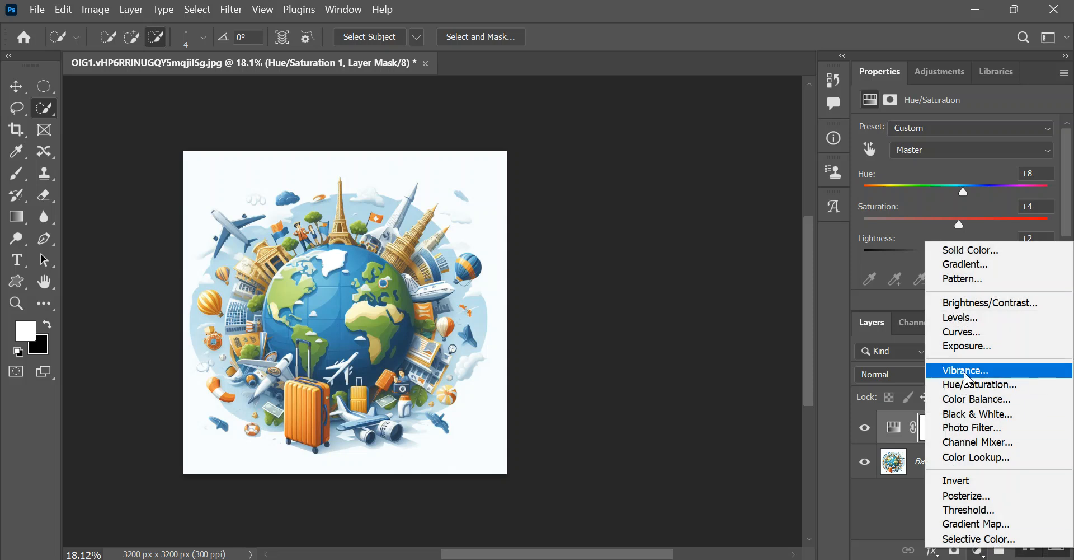
click(967, 370)
drag(955, 145, 966, 138)
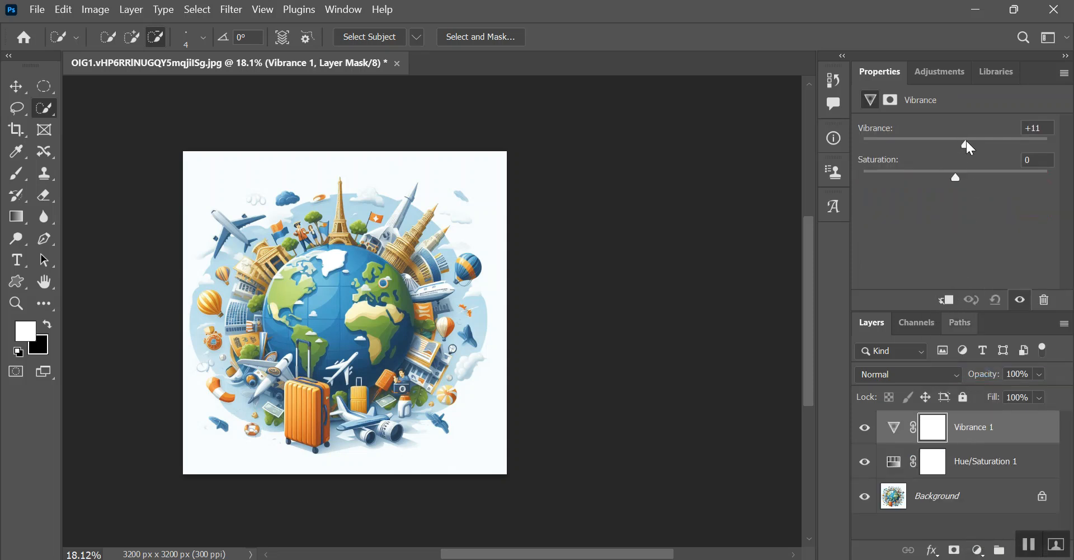
drag(956, 177, 966, 178)
- Add an Exposure adjustment layer with Exposure +0.03 and Gamma Correction 1.11
click(978, 550)
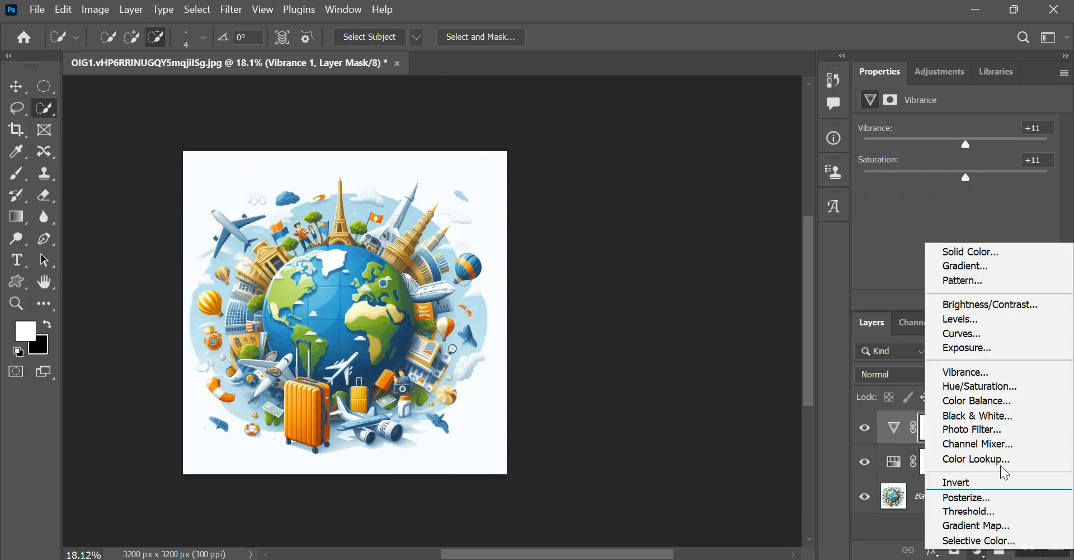
click(967, 348)
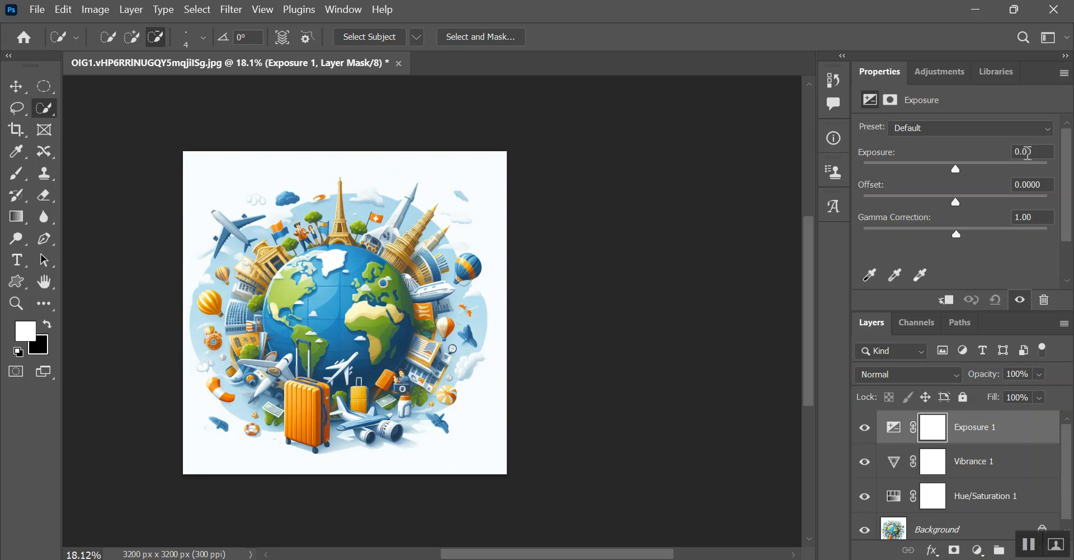
text(3)
key(Return)
drag(955, 233, 950, 234)
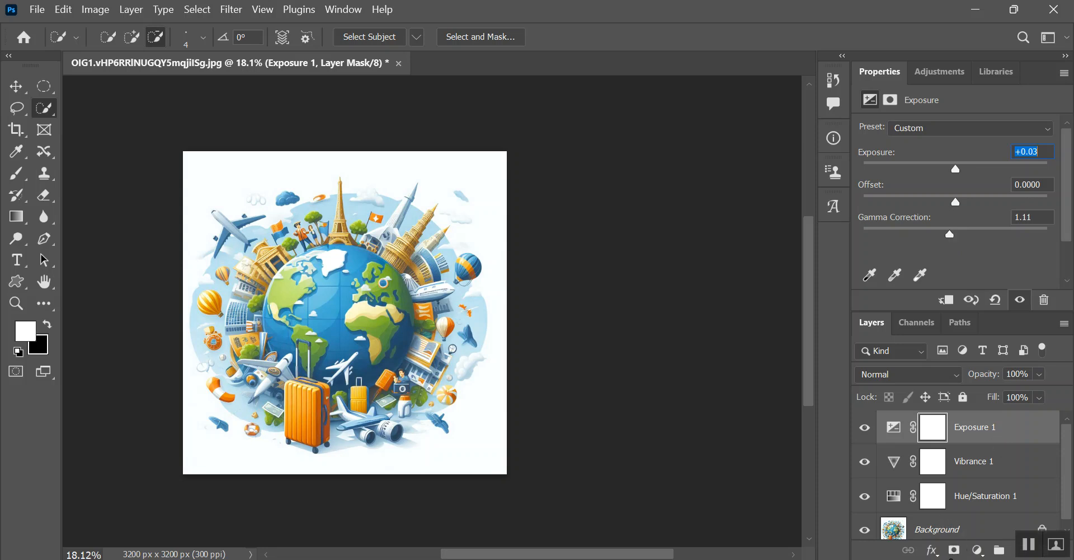
- Add a Color Balance adjustment layer with midtones Cyan-Red, Magenta-Green and Yellow-Blue each set to +3
click(978, 551)
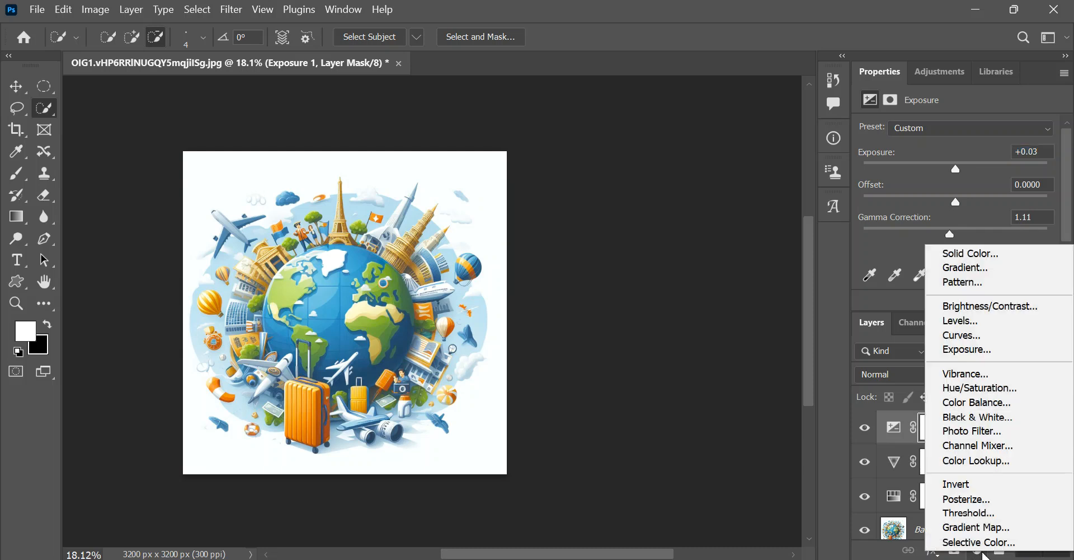
click(979, 402)
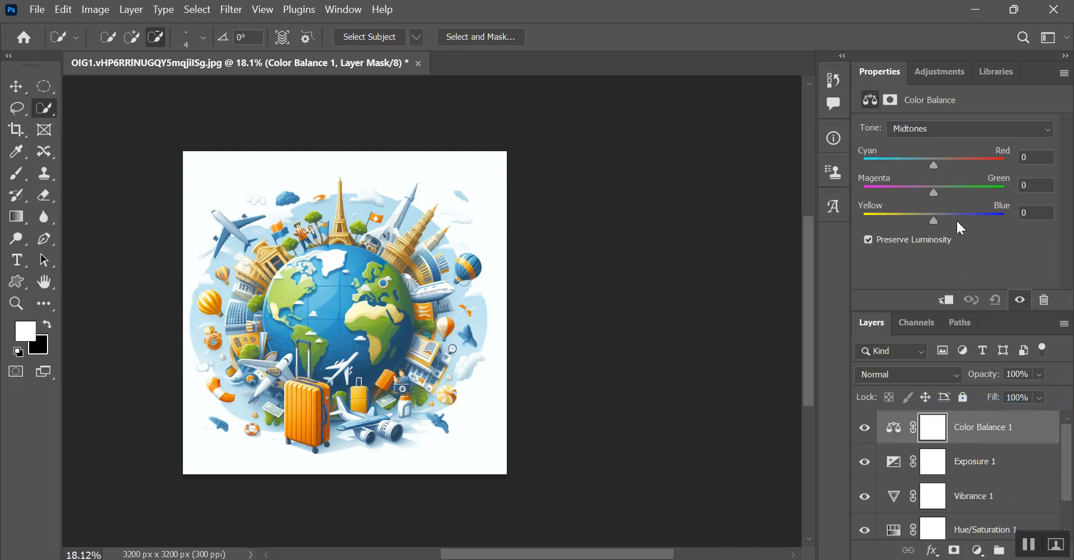
drag(935, 163, 937, 221)
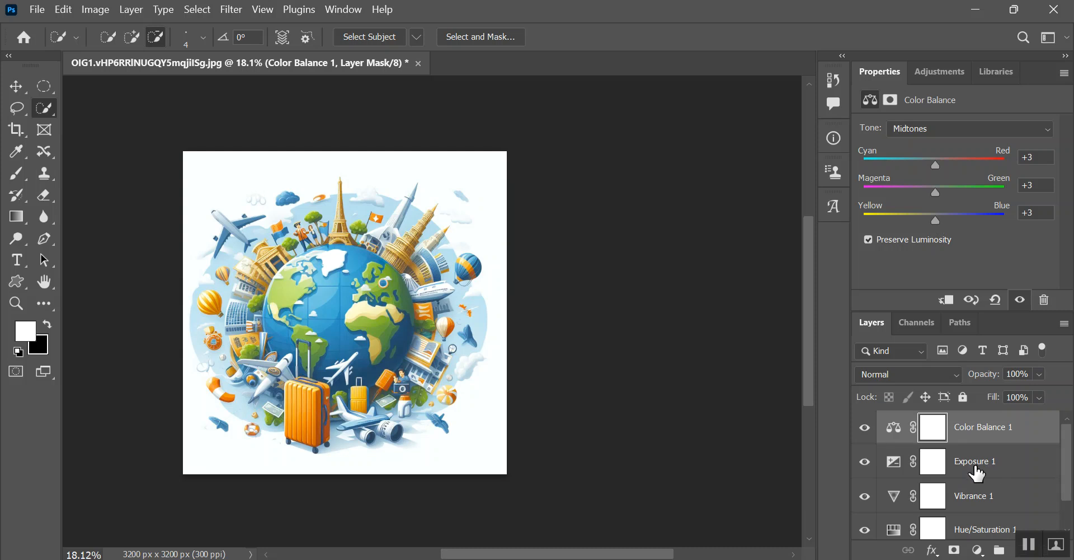
- Select the Color Balance, Exposure, Vibrance and Hue/Saturation adjustment layers together
ctrl+click(974, 464)
ctrl+click(980, 496)
ctrl+click(975, 528)
drag(946, 515, 322, 323)
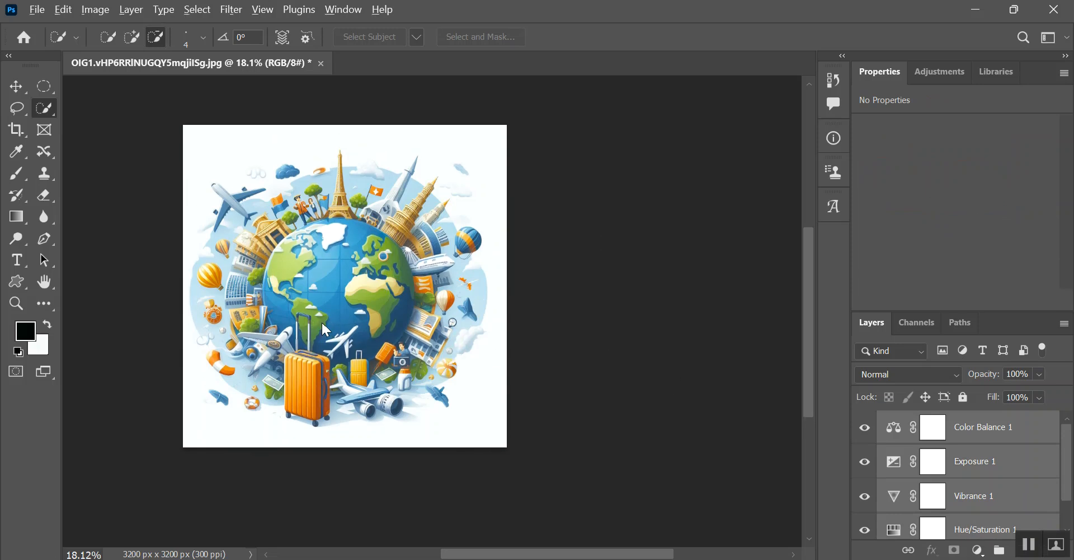
- Start a Save for Web export of the image as a JPEG at maximum quality 100 and proceed to choosing the file
key(ctrl+alt+shift+s)
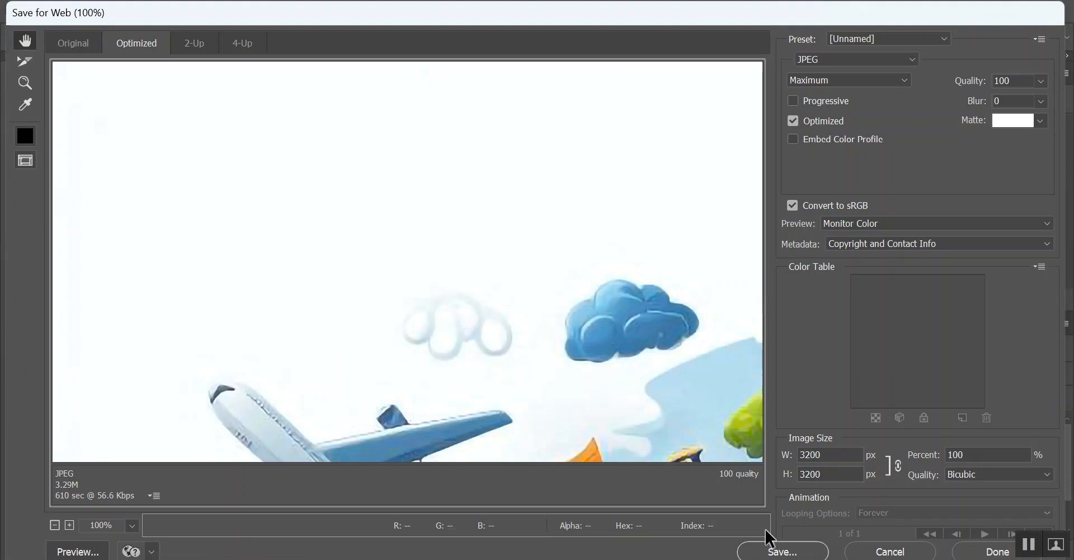
click(793, 551)
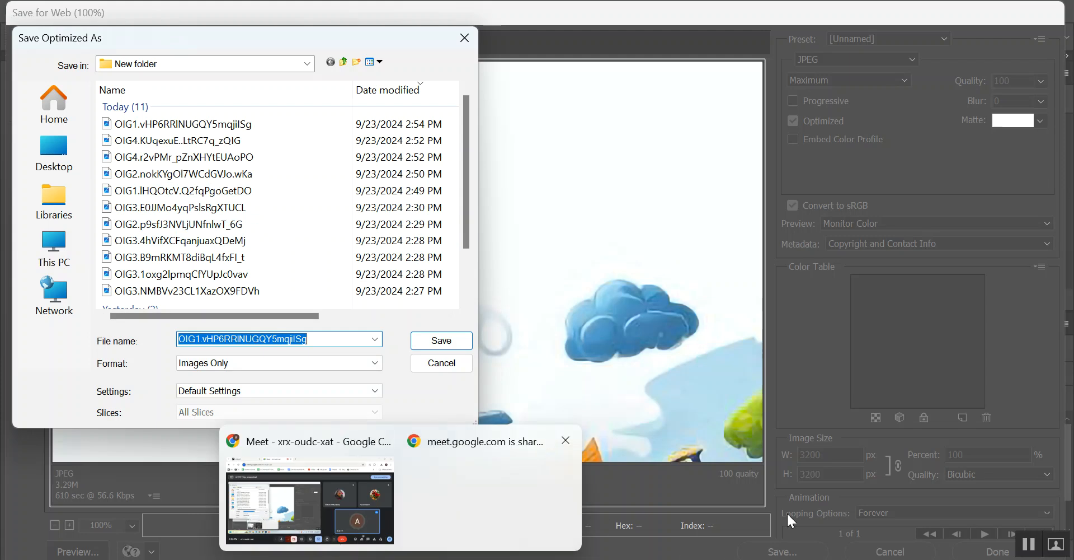
- Switch to the Chrome window showing Facebook and search Google for "world tourism day 2024" in a new tab
click(823, 559)
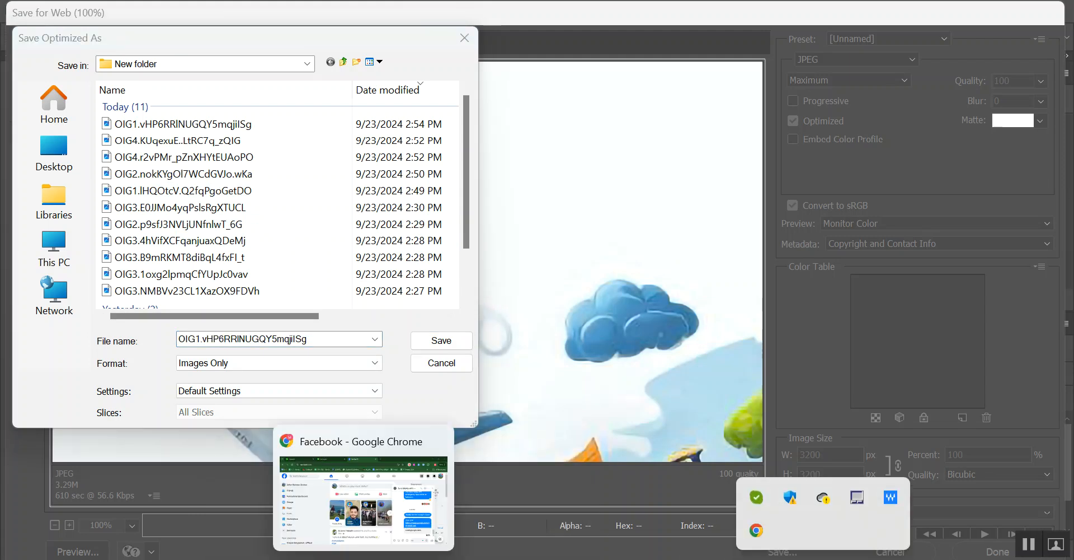
click(363, 559)
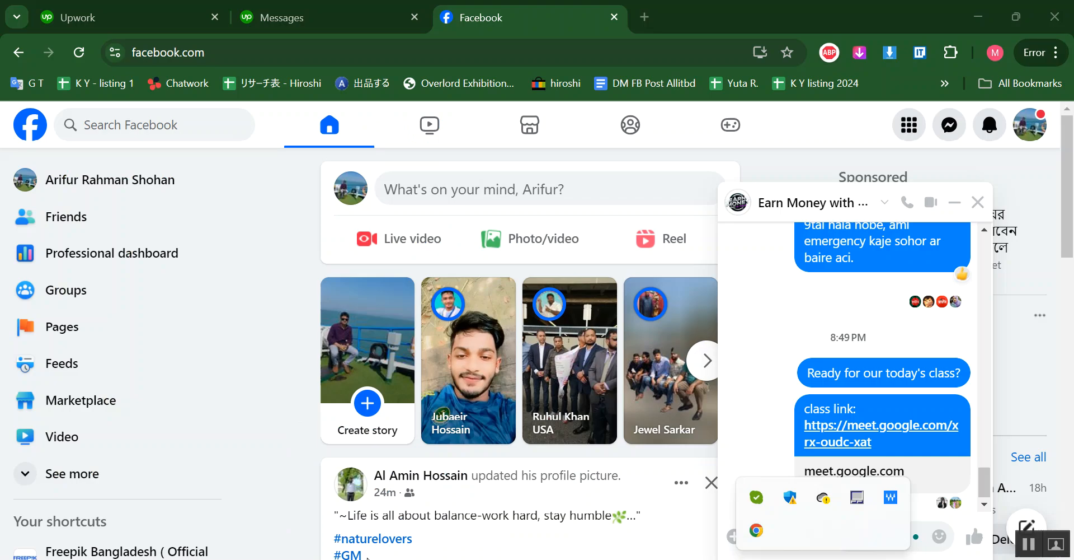
click(643, 19)
click(383, 56)
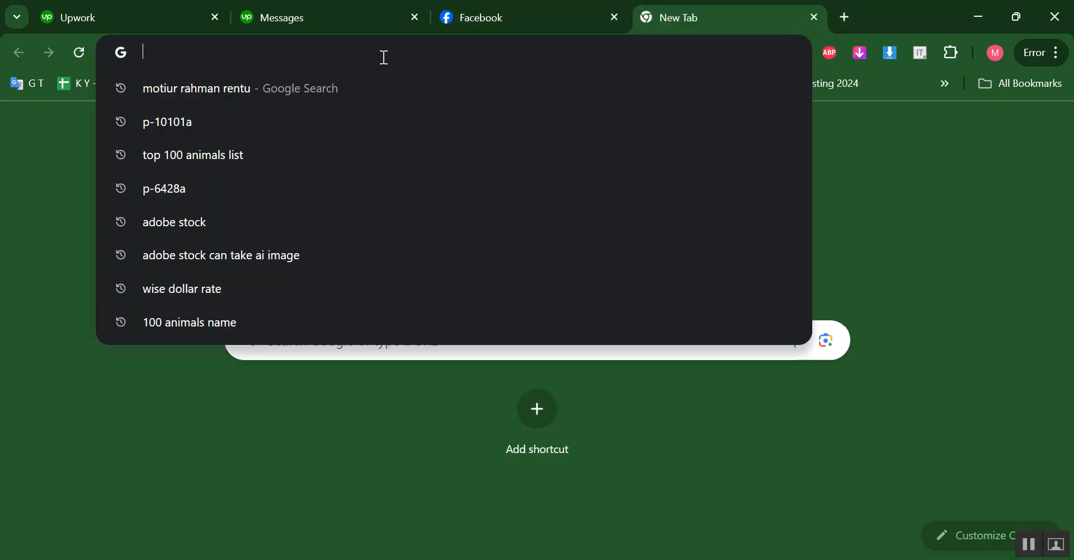
text(world touri)
key(Return)
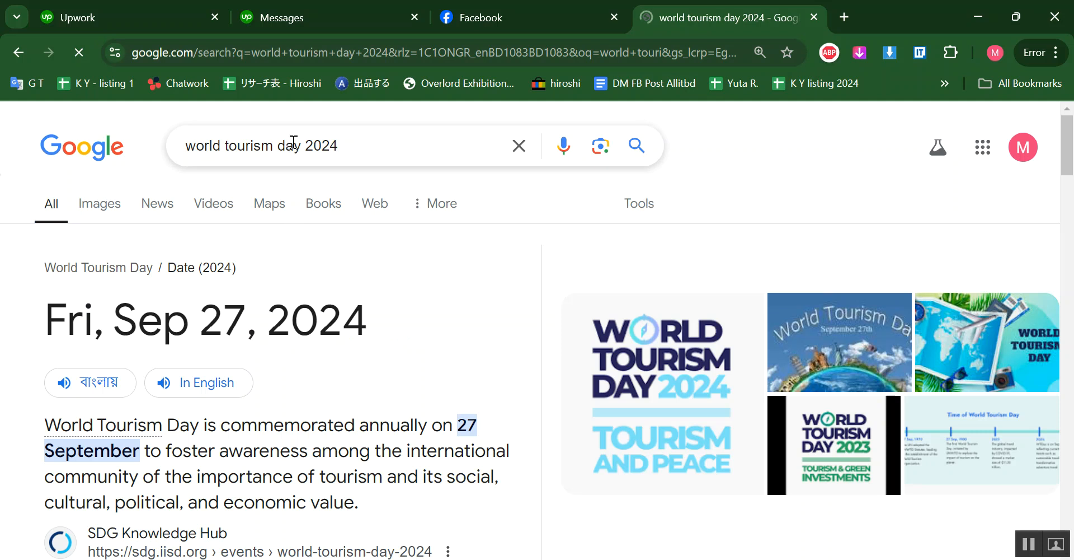
- Copy the words "world tourism day" from the search query and return to the Photoshop save dialog
drag(303, 144, 185, 146)
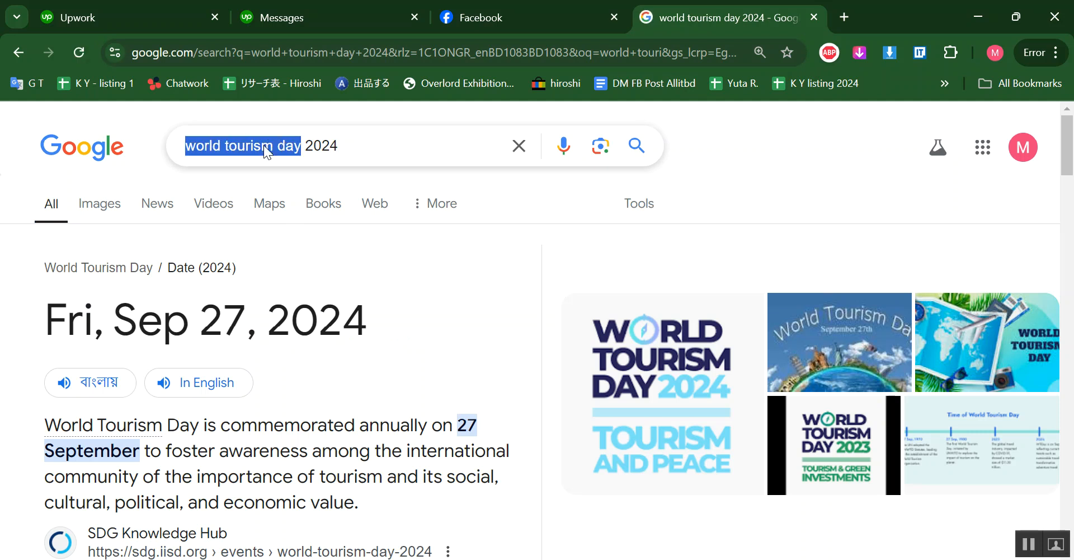
right_click(263, 145)
click(303, 241)
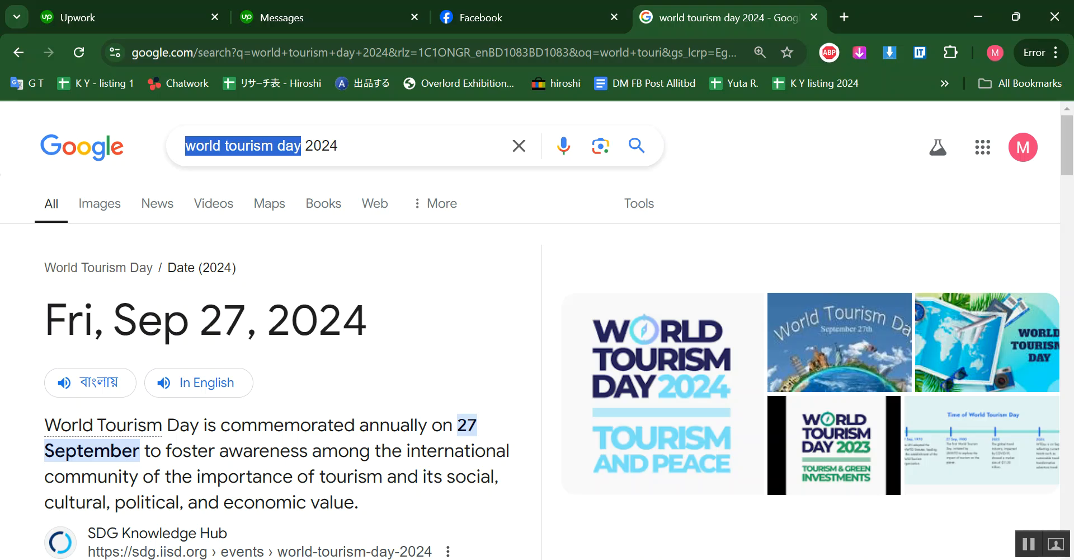
key(alt+Tab)
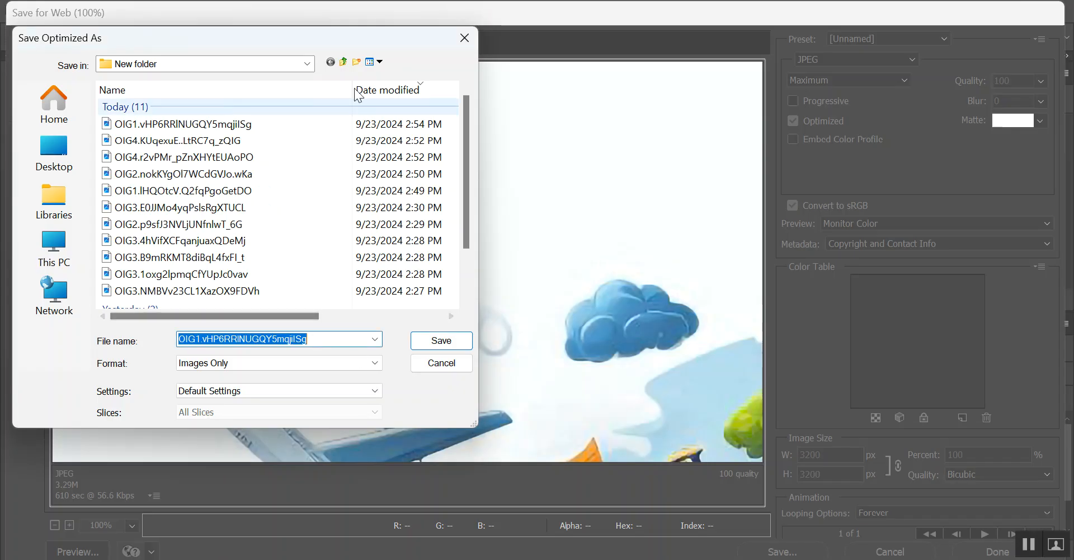
- Set the save location to the Final Images folder inside Passive Earn with AI Tools on Local Disk (E:)
click(344, 63)
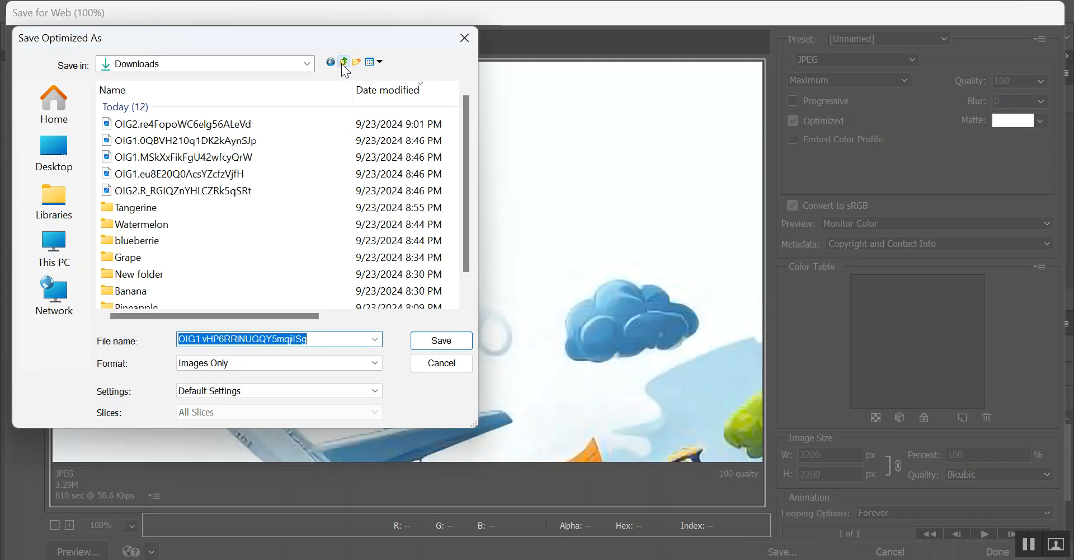
click(343, 62)
scroll(253, 203, down, 5)
double_click(182, 301)
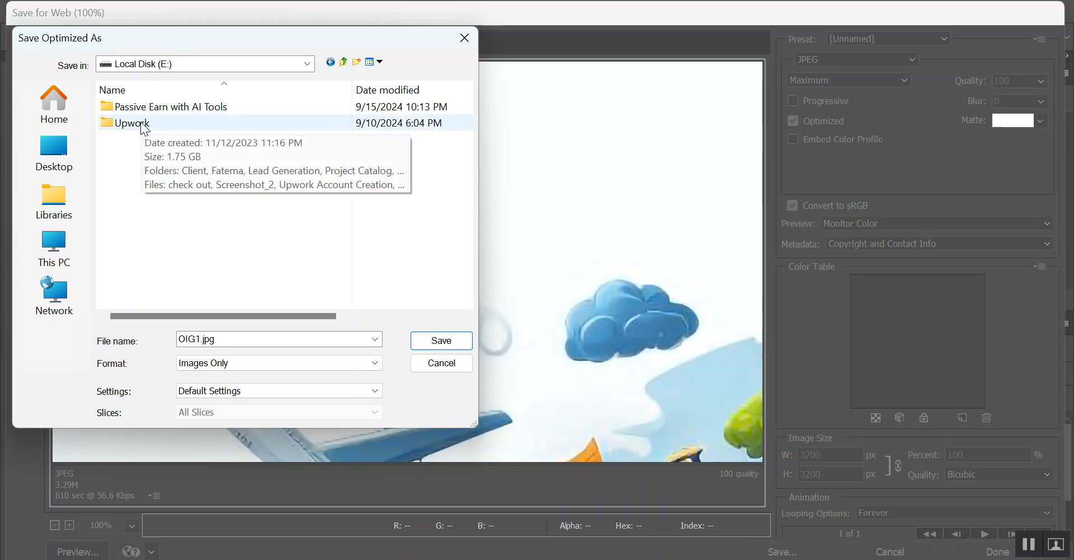
double_click(140, 107)
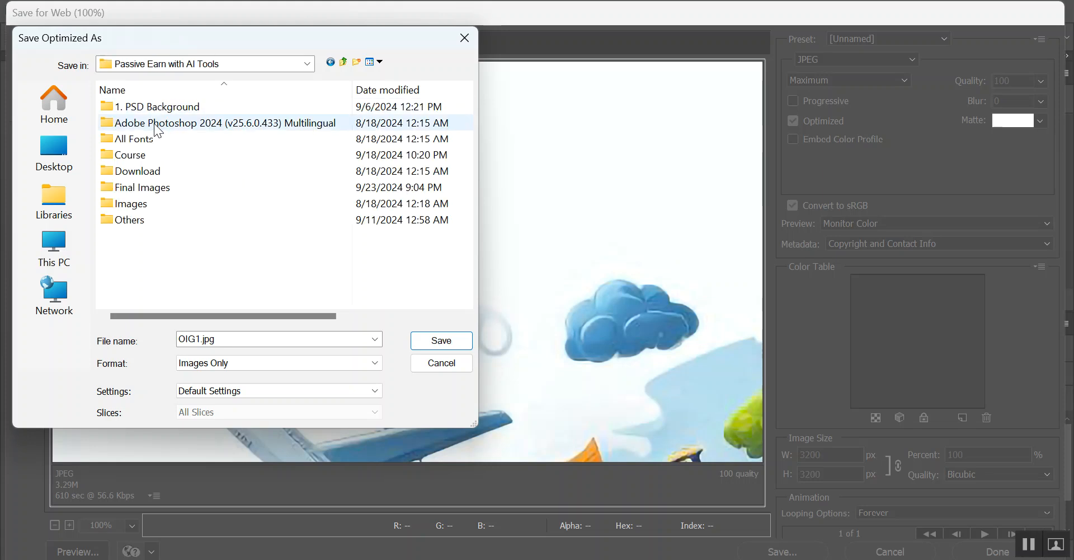
double_click(160, 188)
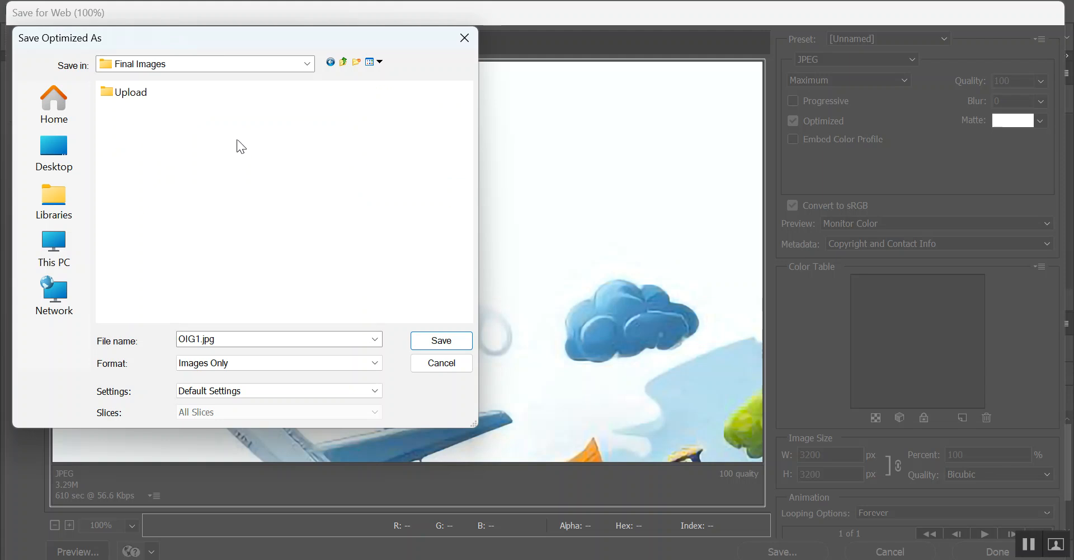
- Name the exported JPEG worldtourismday1 and save it
double_click(246, 339)
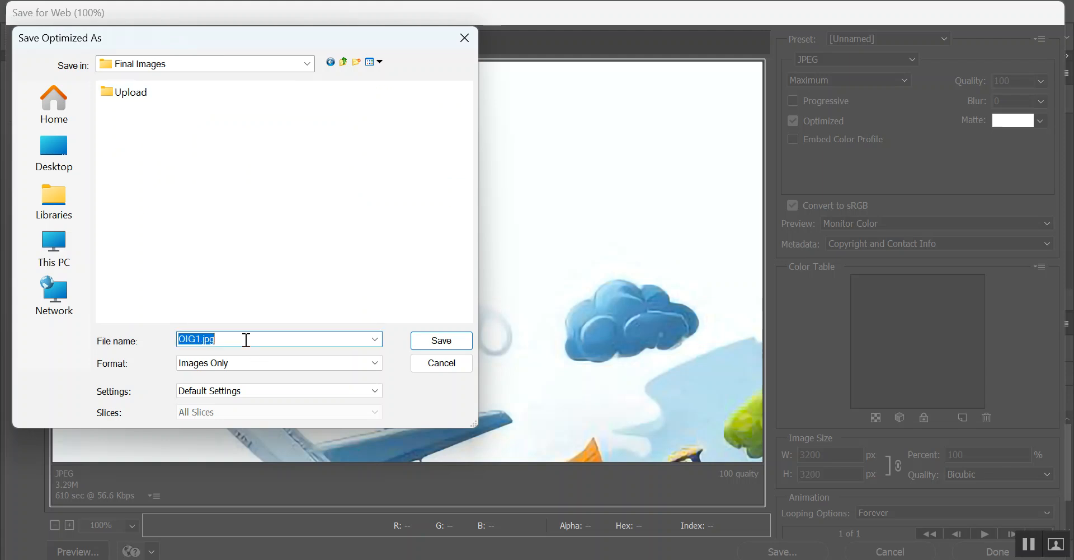
key(ctrl+v)
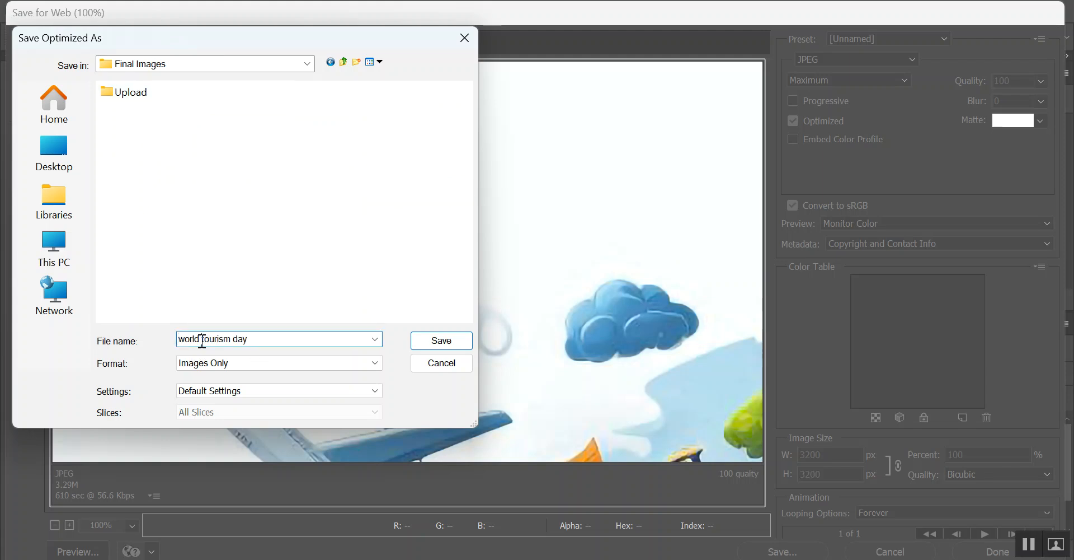
key(BackSpace)
click(417, 345)
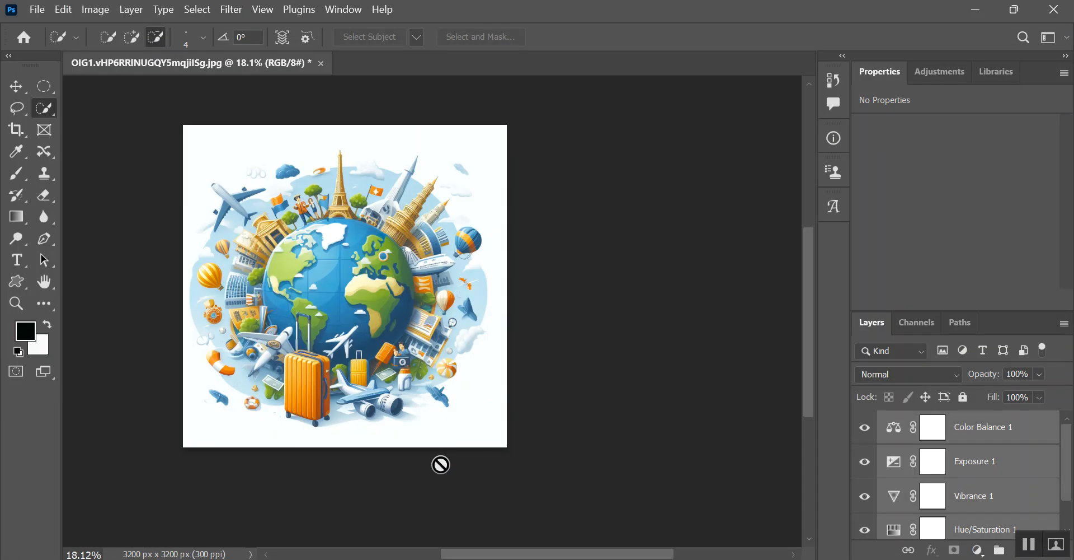
- Switch to File Explorer and open the image OIG4.KUqexuE..LtRC7q_zQIG in Adobe Photoshop 2024
key(alt+Tab)
right_click(379, 162)
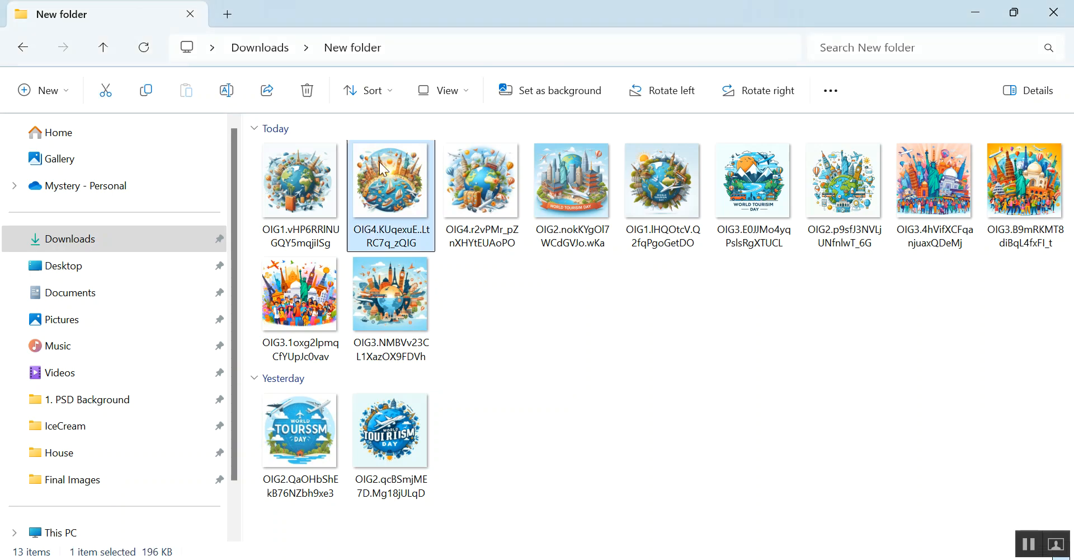
mouse_move(638, 138)
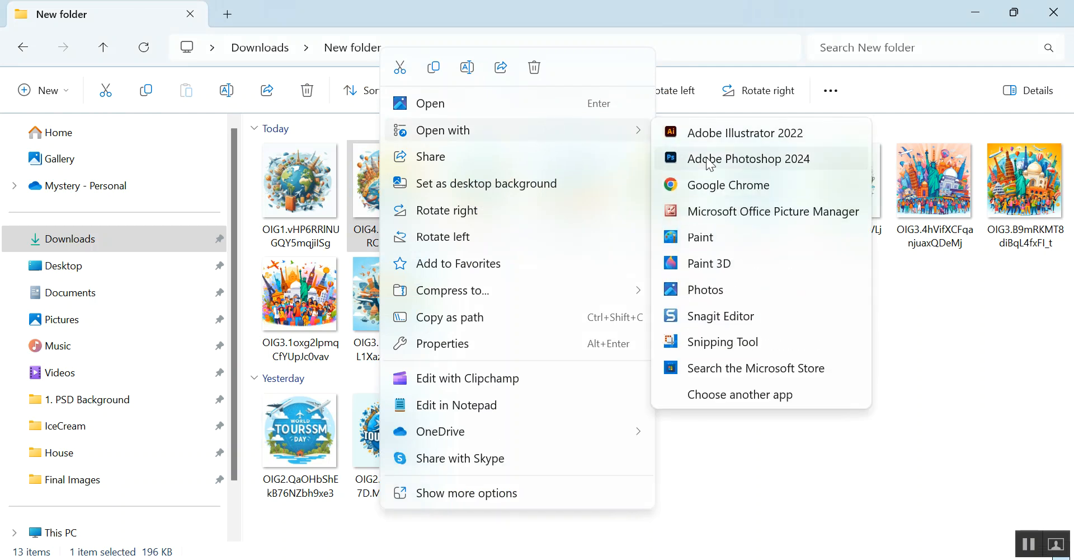
click(713, 160)
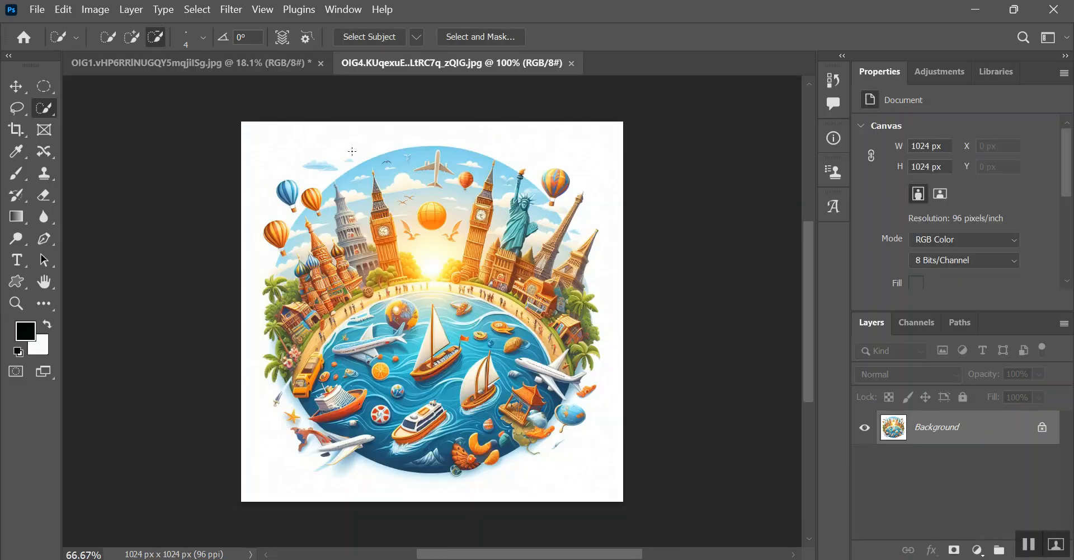
- Resize the image to 3200 × 3200 px at 300 pixels/inch with Preserve Details 2.0 resampling
click(98, 10)
click(140, 125)
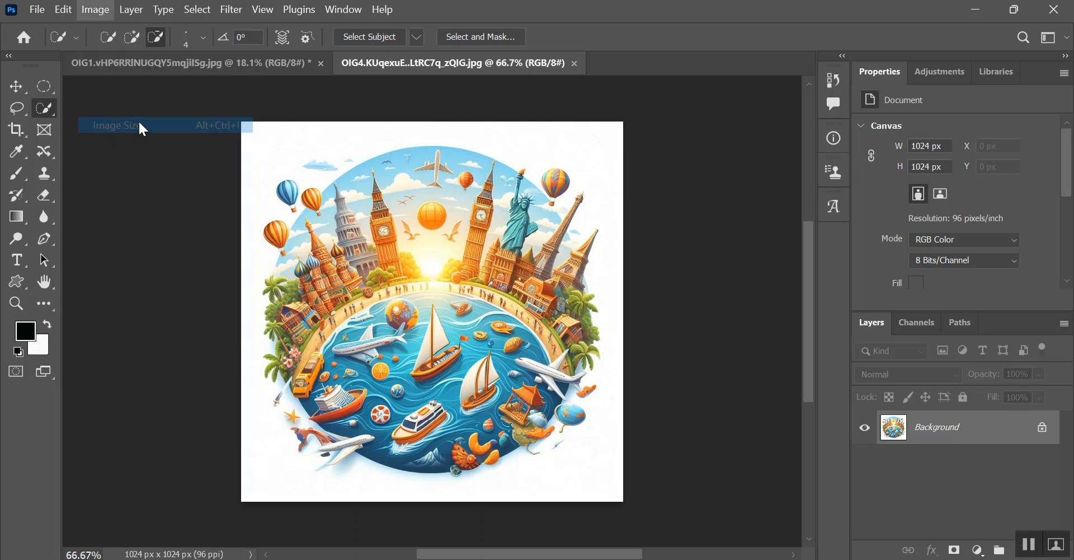
click(645, 294)
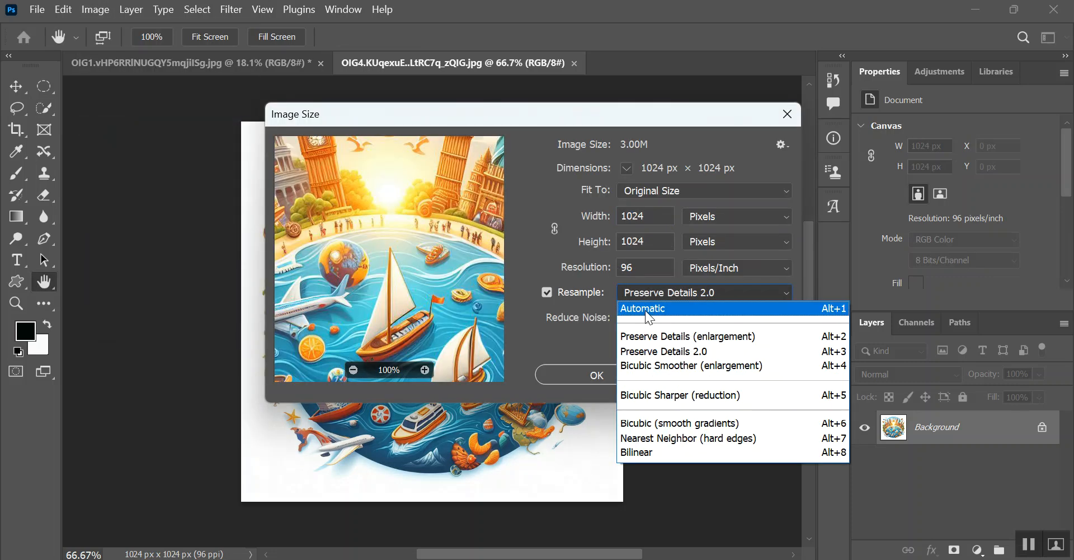
click(646, 307)
text(300)
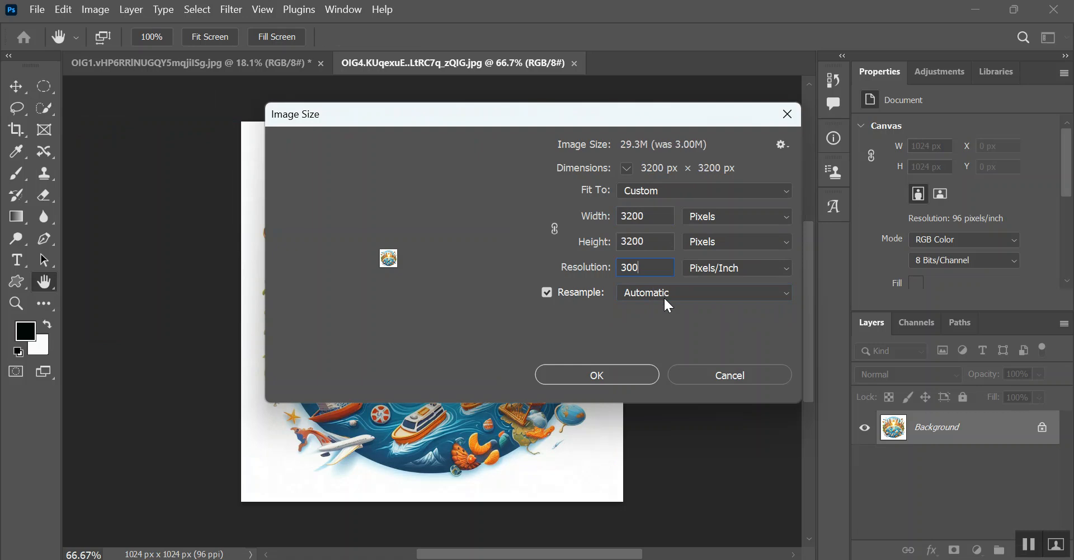
click(628, 292)
click(689, 351)
click(597, 374)
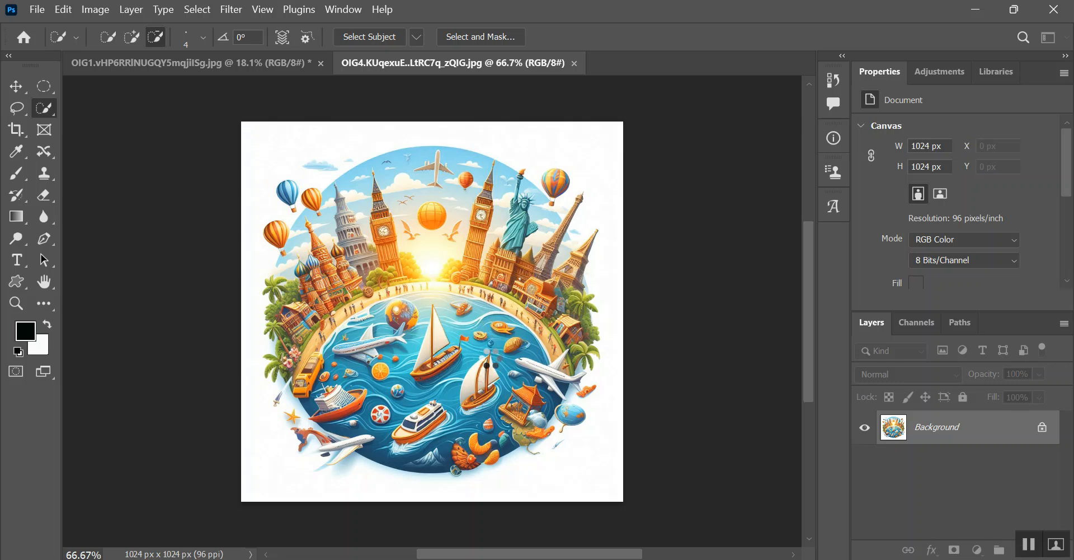
- Copy the selected adjustment layers from the first World Tourism Day document and paste them into the newly resized image
scroll(564, 357, down, 10)
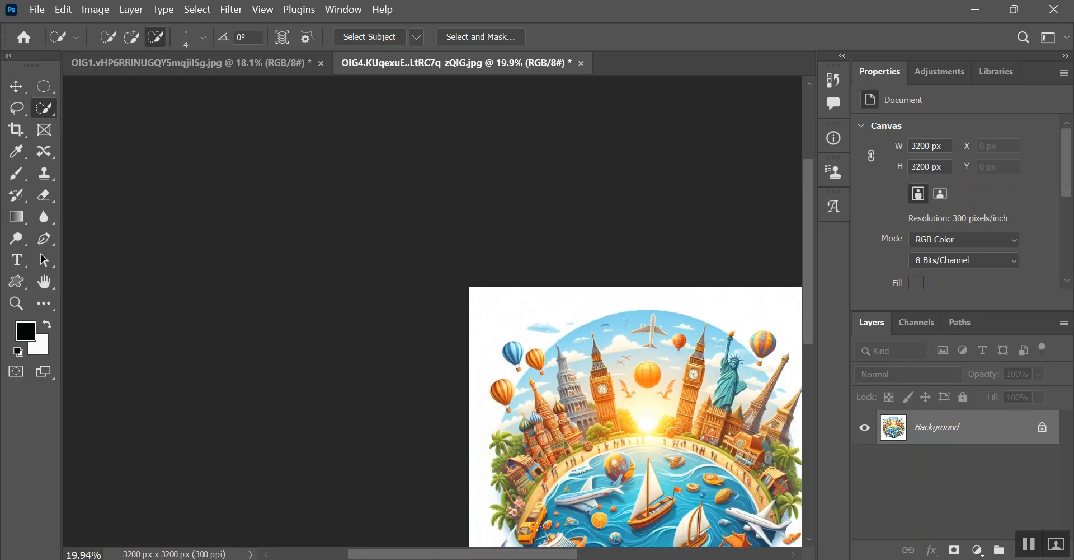
drag(508, 553, 572, 555)
scroll(444, 330, down, 5)
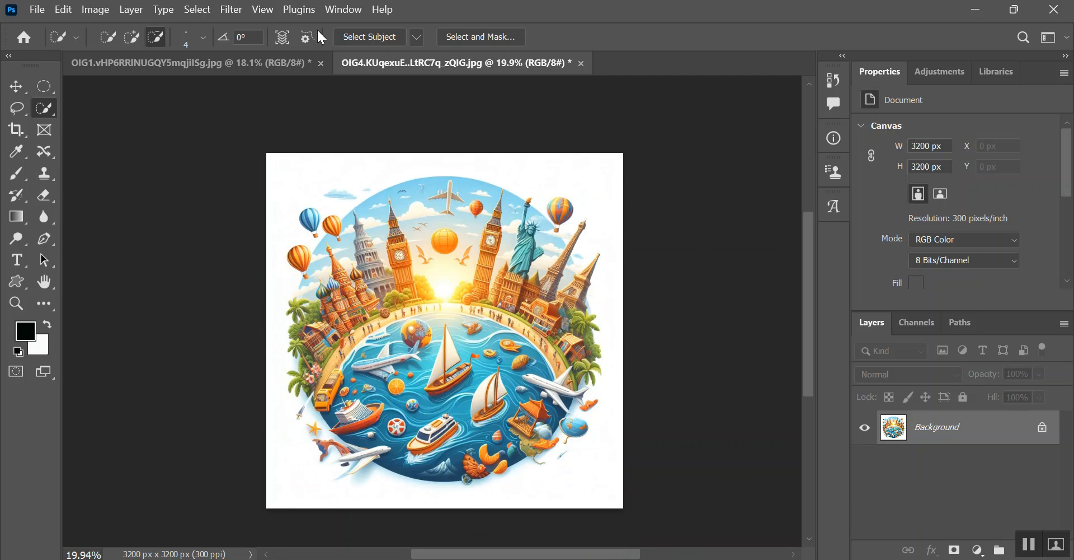
click(239, 65)
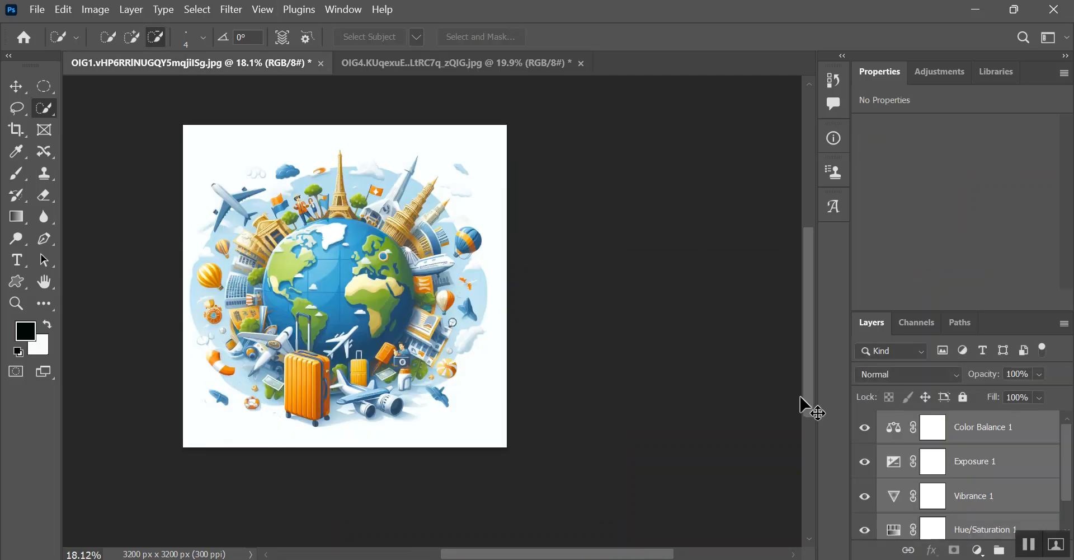
click(479, 62)
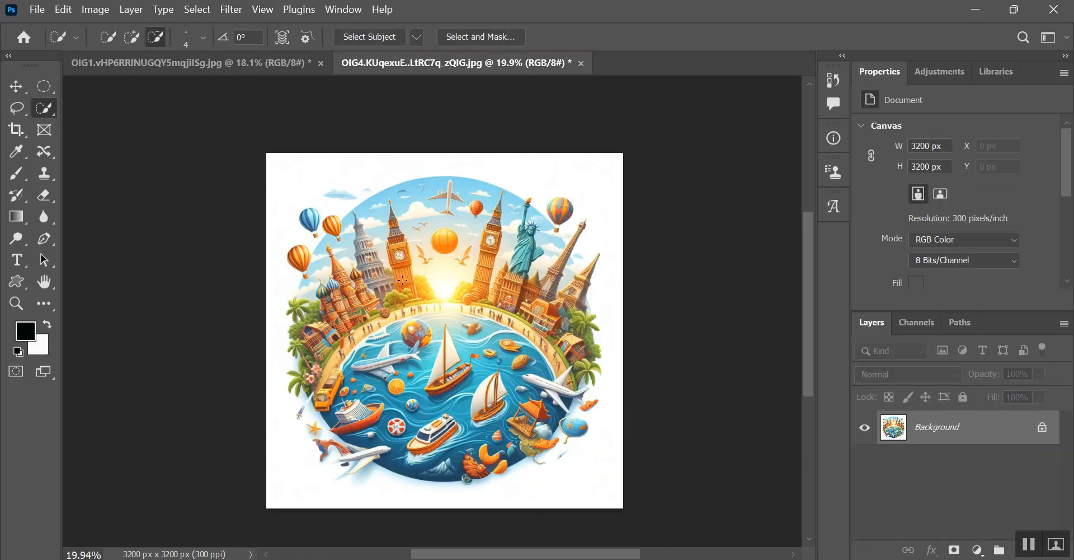
key(ctrl+v)
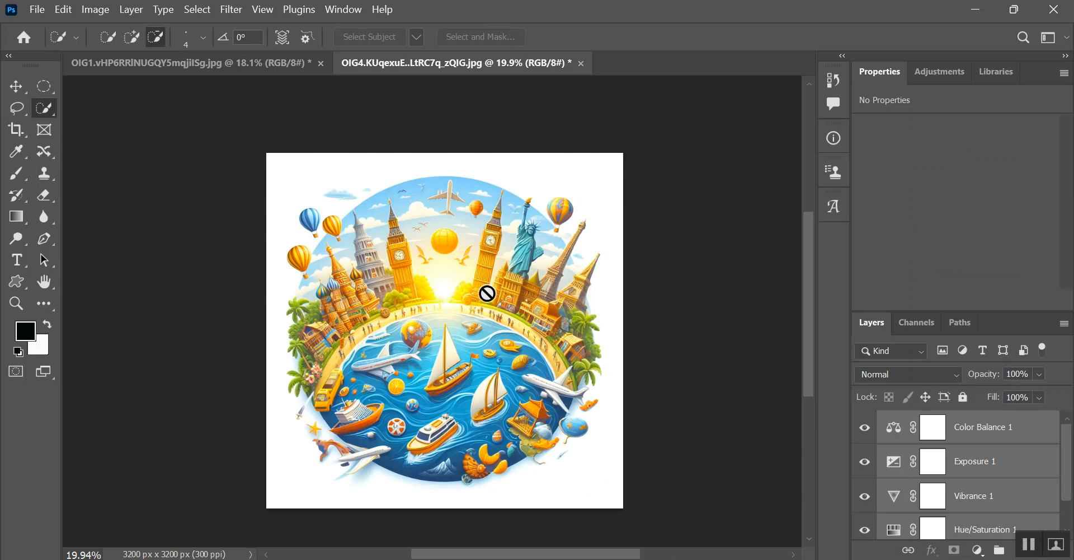
- Export the image for web as a quality 100 JPEG named worldtourismday2 in the Final Images folder
key(ctrl+alt+shift+s)
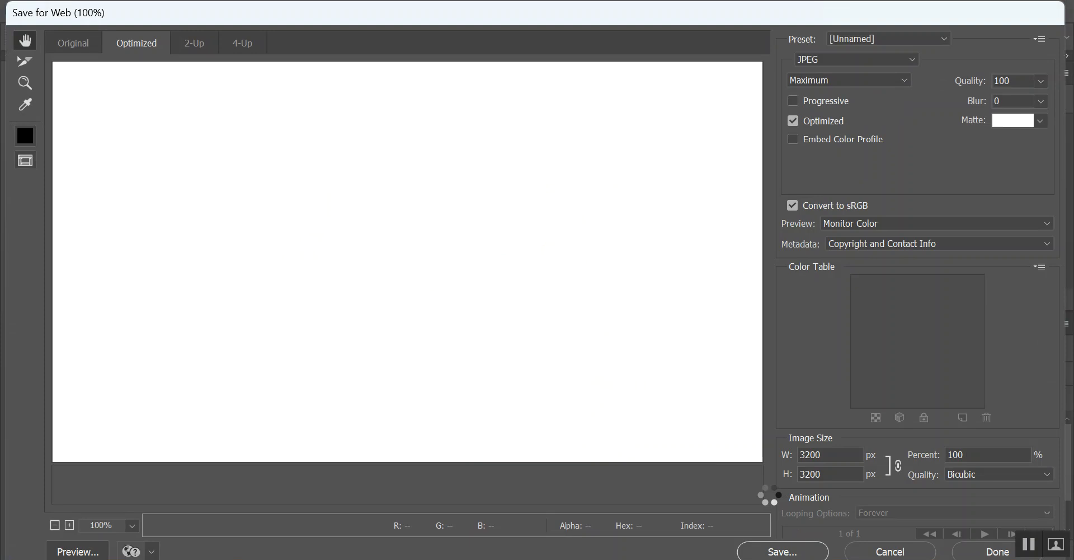
click(784, 551)
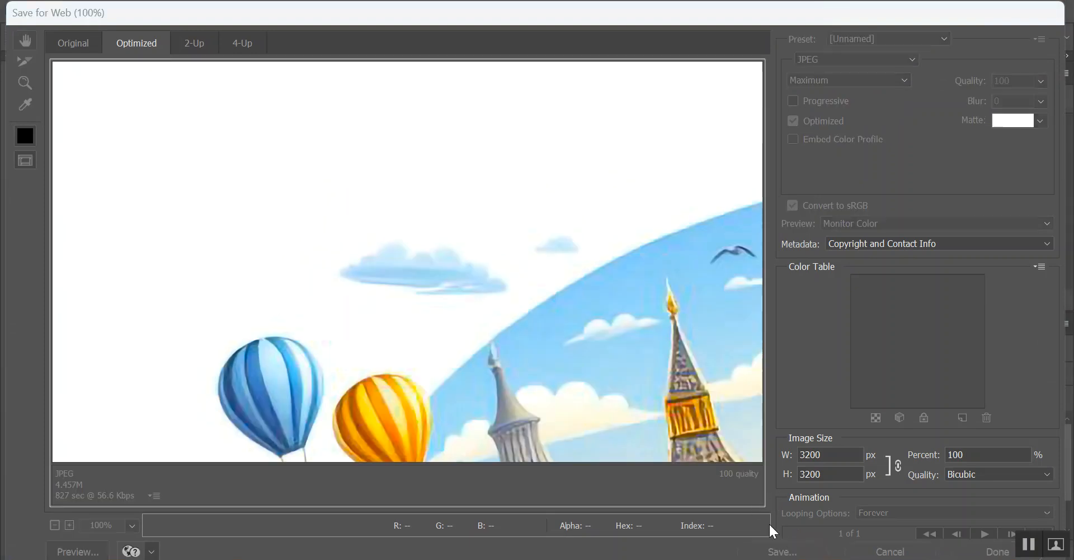
click(197, 108)
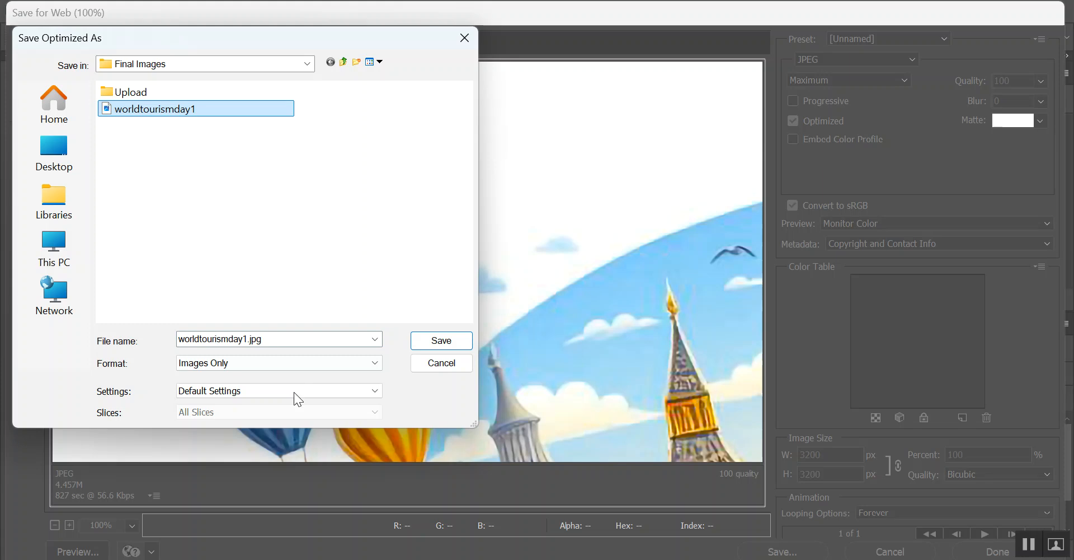
click(271, 338)
drag(242, 339, 316, 338)
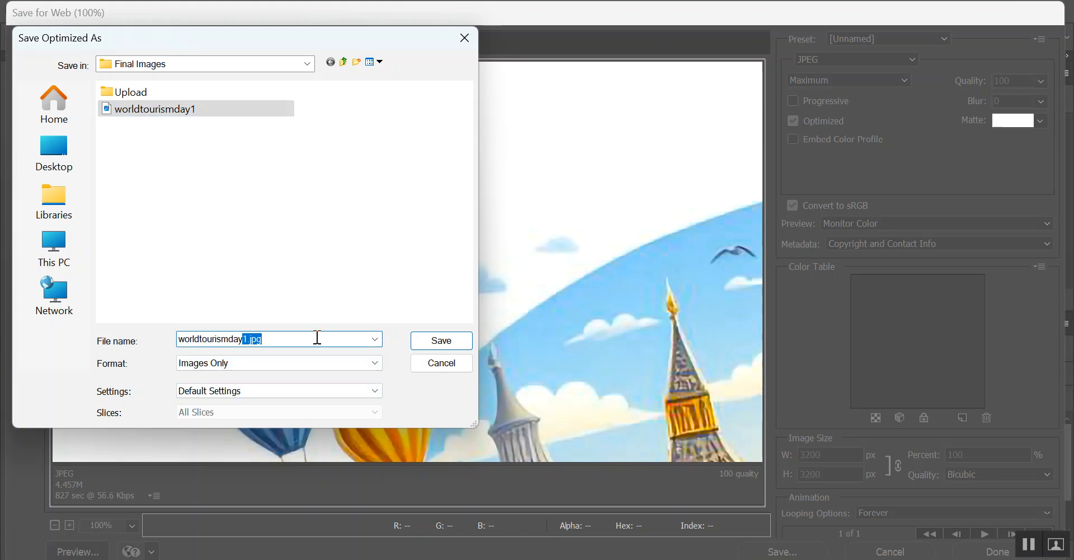
click(442, 340)
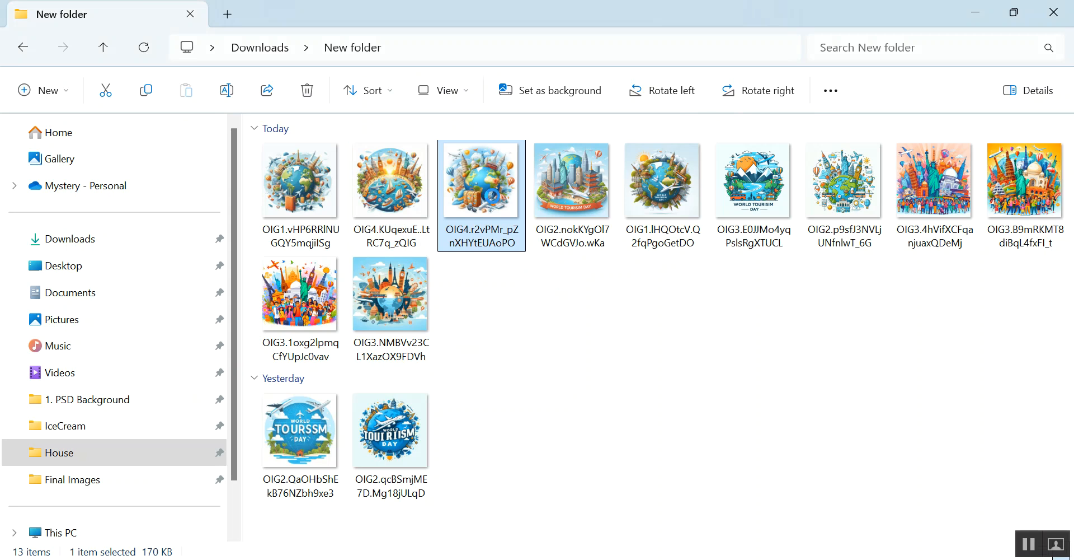
- From the Explorer folder of generated images, open OIG4.r2vPMr_pZnXHYtEUAoPO in Adobe Photoshop 2024
right_click(494, 185)
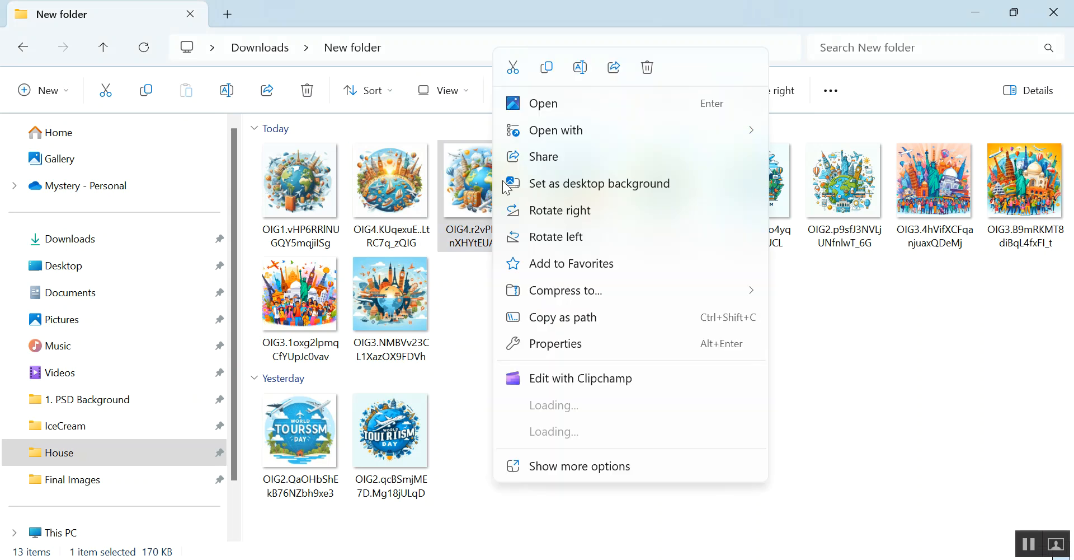
mouse_move(687, 129)
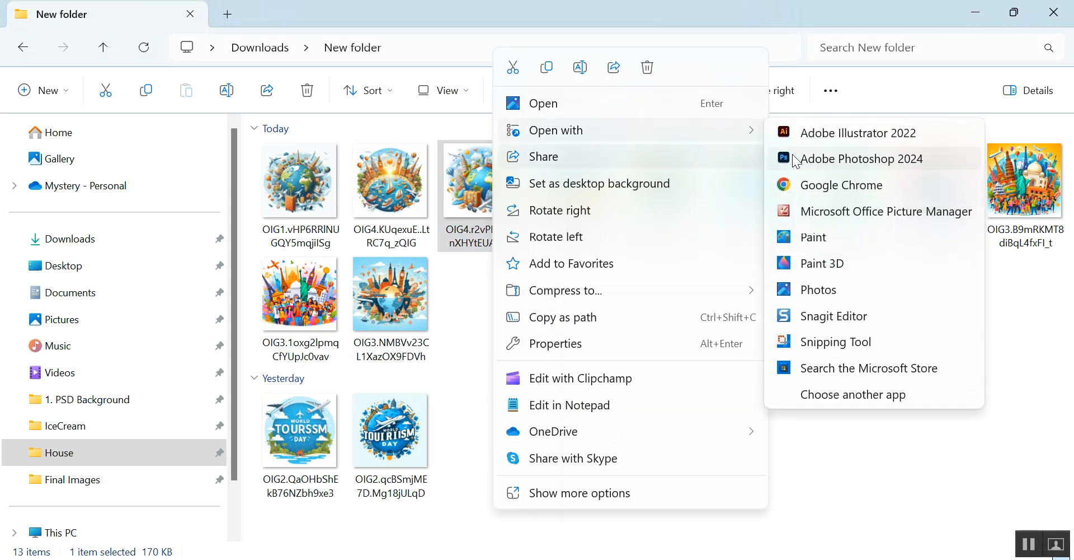
click(801, 158)
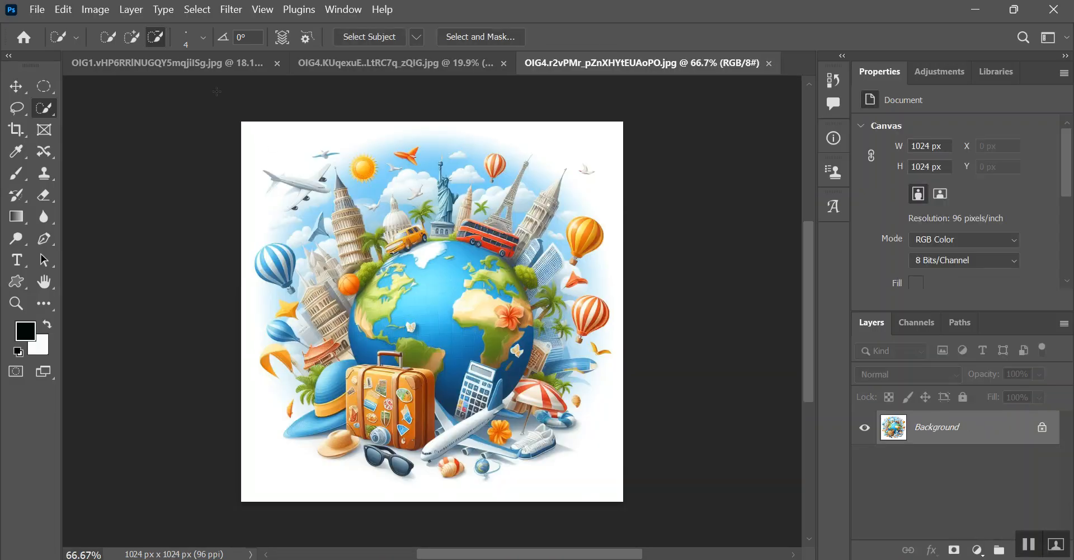
- Resize the suitcase-and-globe image to 3200 × 3200 px at 300 pixels/inch with Preserve Details 2.0, and paste in the copied adjustment layers
click(96, 9)
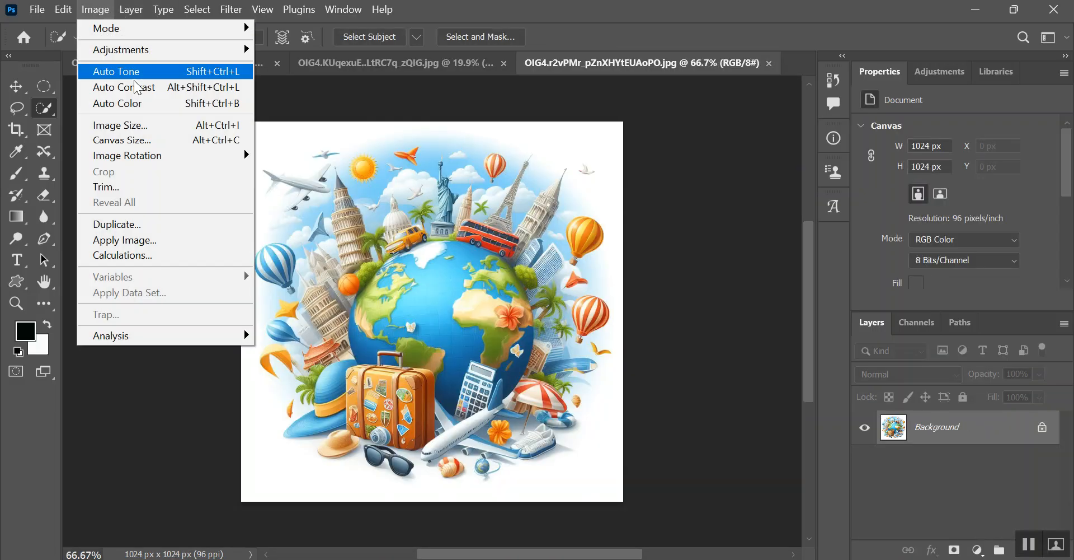
click(135, 131)
click(649, 293)
click(661, 317)
double_click(653, 268)
text(300)
click(676, 291)
click(697, 349)
click(606, 374)
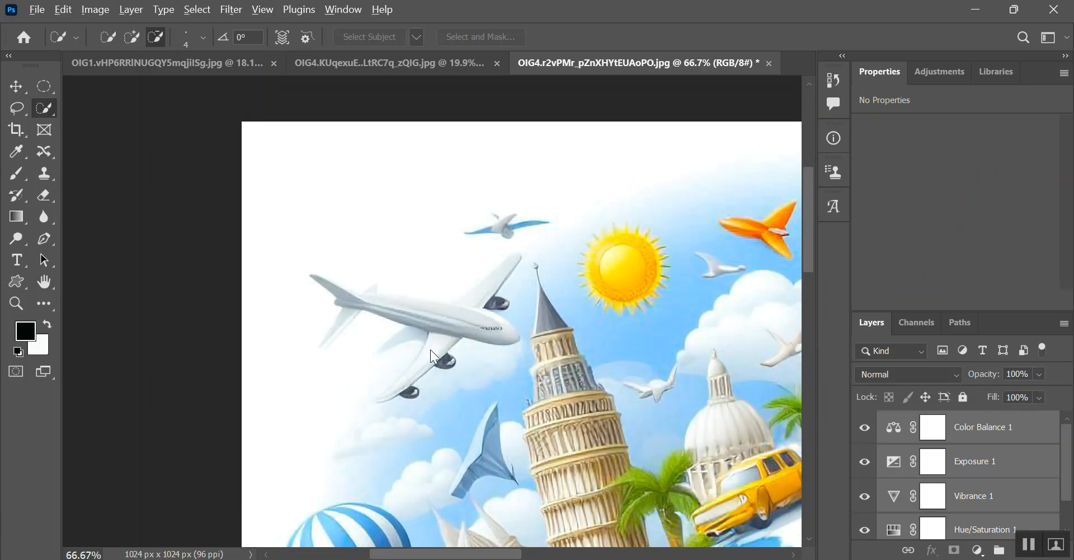
- Export the suitcase-and-globe image for web as a quality 100 JPEG named worldtourismday3 in Final Images
key(ctrl+alt+shift+s)
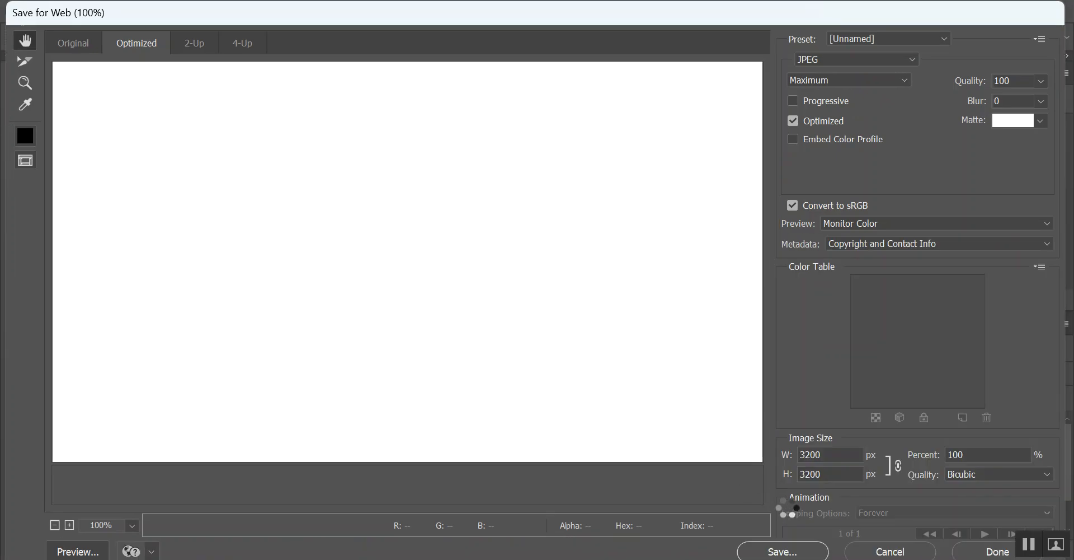
click(808, 550)
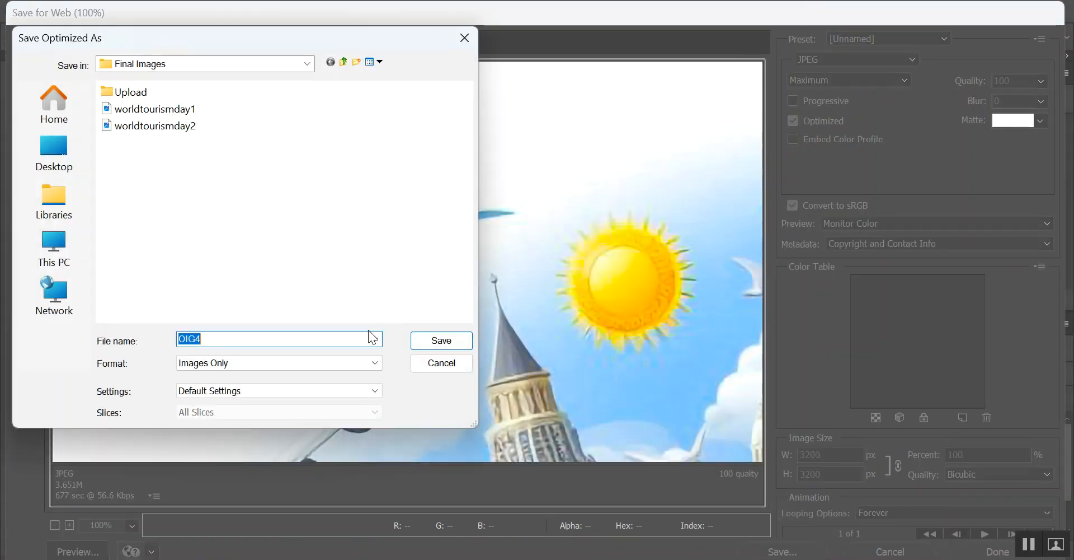
click(183, 129)
click(280, 339)
drag(242, 341, 325, 339)
text(3)
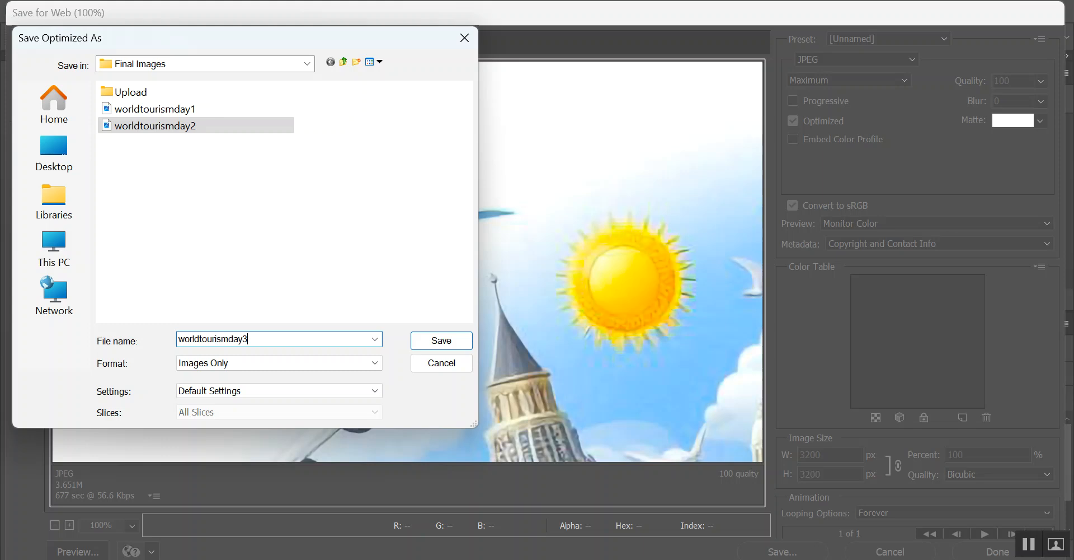
click(442, 340)
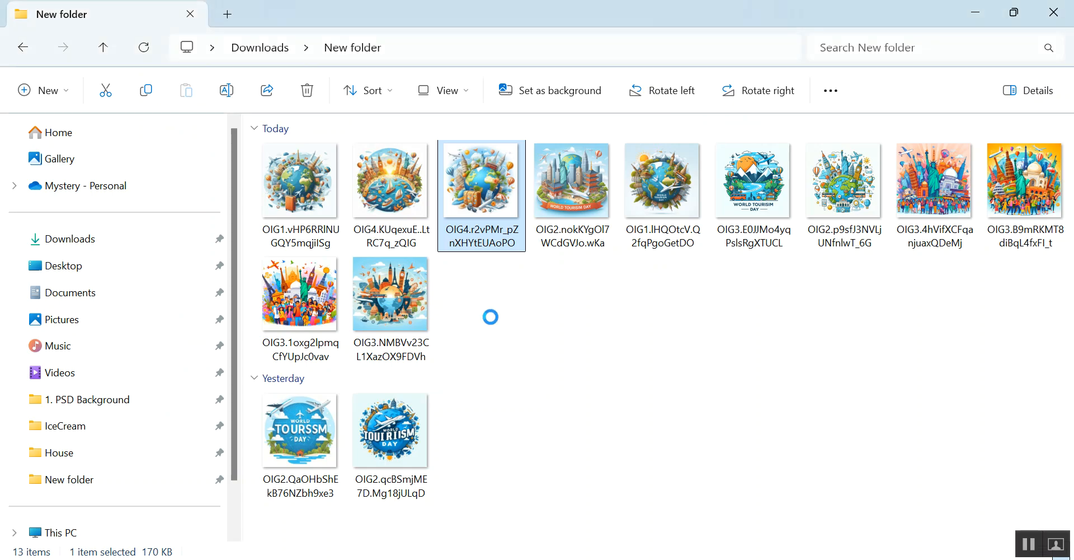
- From the Explorer folder of generated images, open OIG2.nokKYgOl7WCdGVJo.wKa in Adobe Photoshop 2024
click(572, 217)
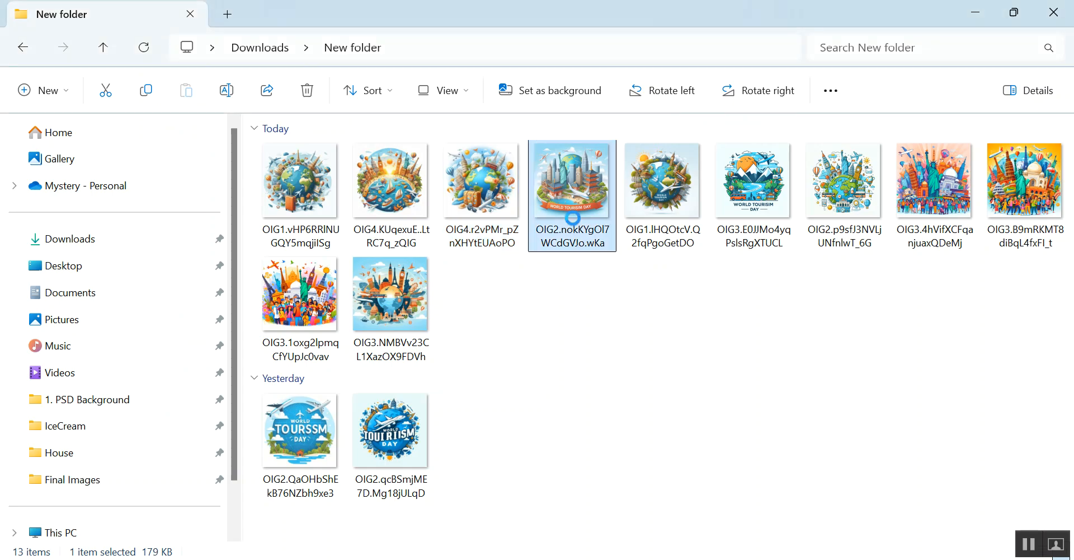
right_click(572, 217)
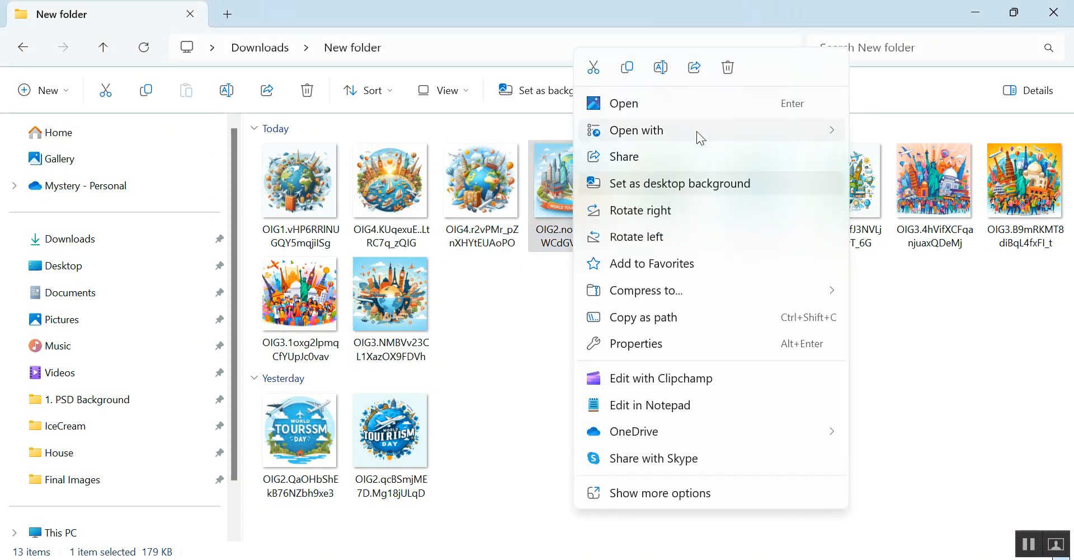
mouse_move(738, 140)
click(888, 160)
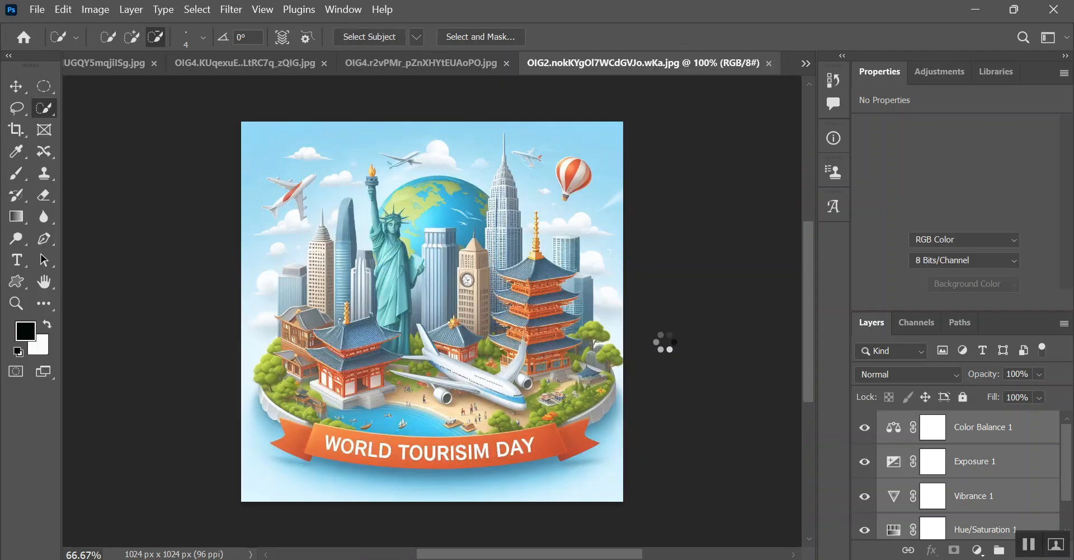
- Resize the Statue of Liberty skyline image to 3200 × 3200 px at 300 pixels/inch with Preserve Details 2.0, and paste in the copied adjustment layers
click(95, 10)
click(134, 127)
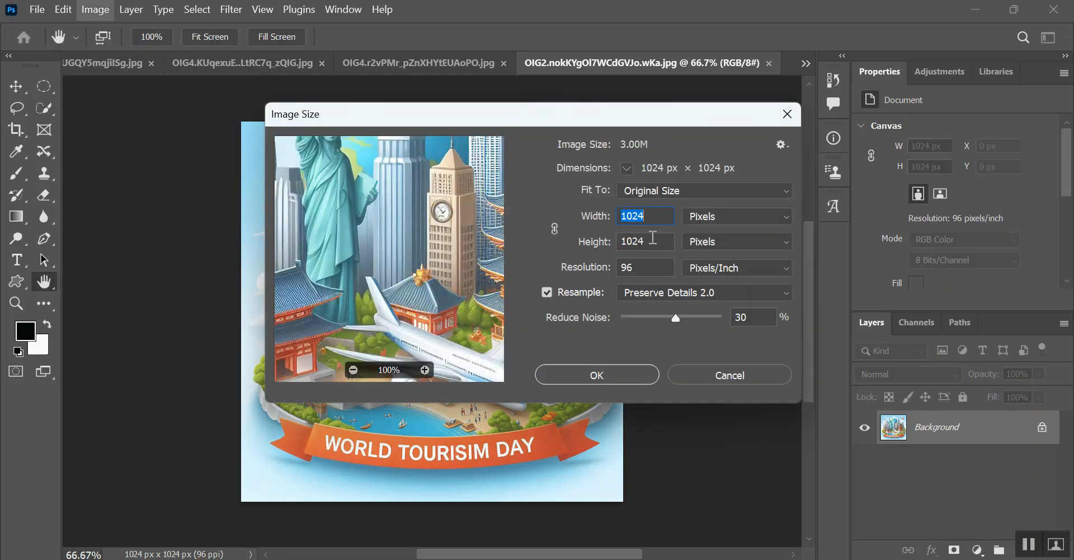
click(643, 291)
click(650, 288)
double_click(629, 266)
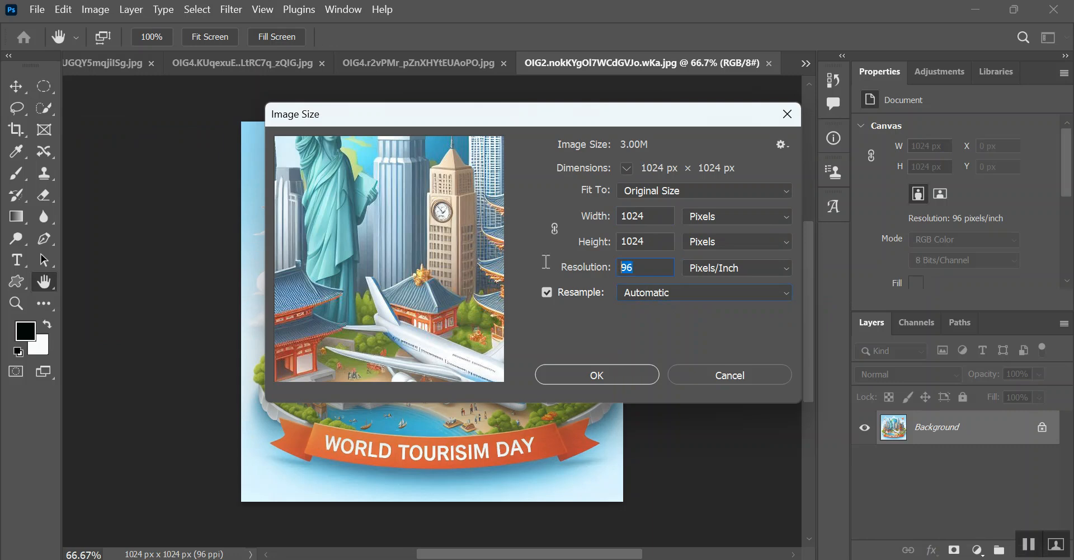
text(300)
click(685, 292)
click(739, 351)
click(560, 381)
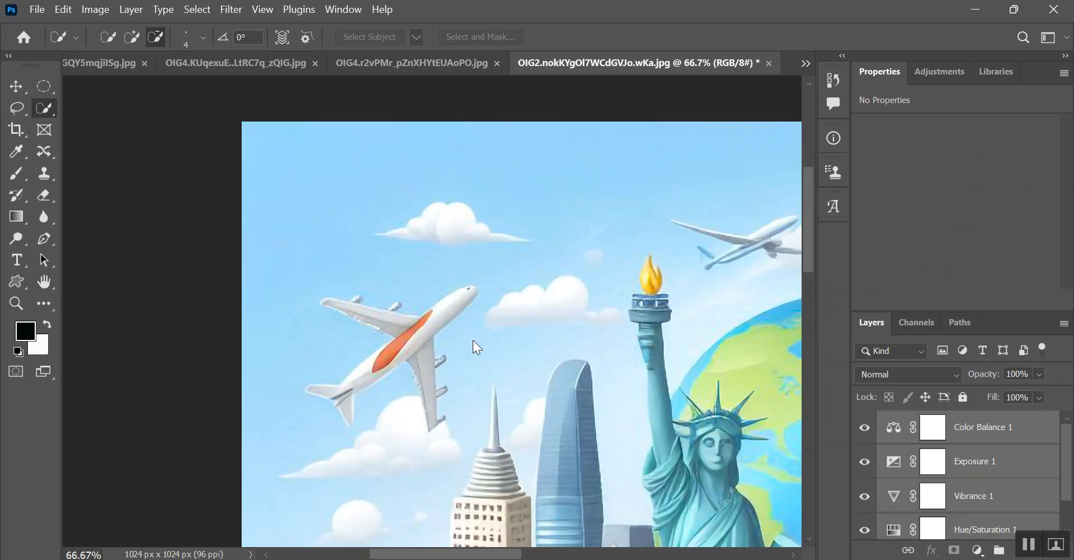
- Export the Statue of Liberty skyline image for web as a quality 100 JPEG named worldtourismday4 in Final Images
key(ctrl+alt+shift+s)
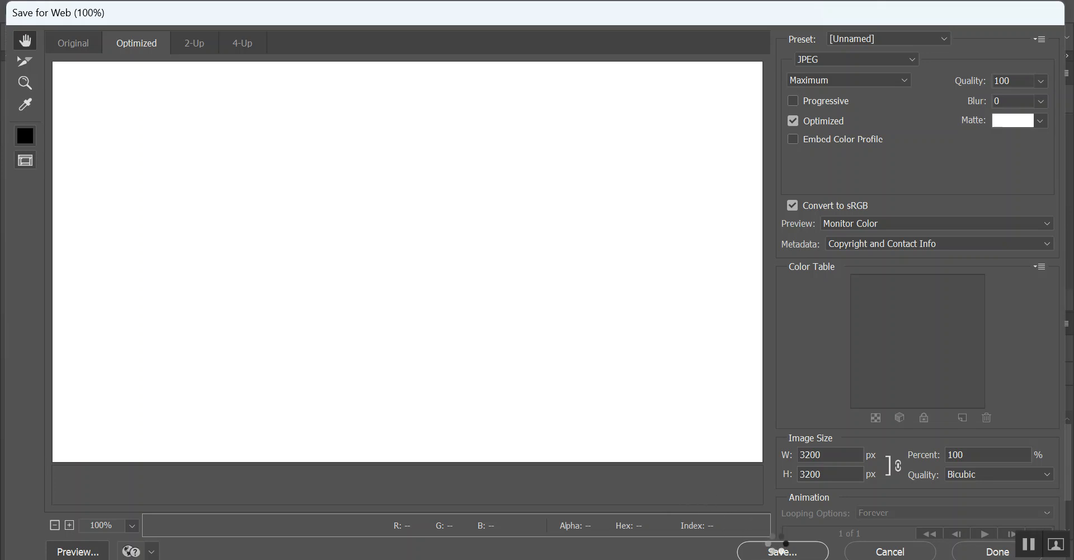
click(783, 552)
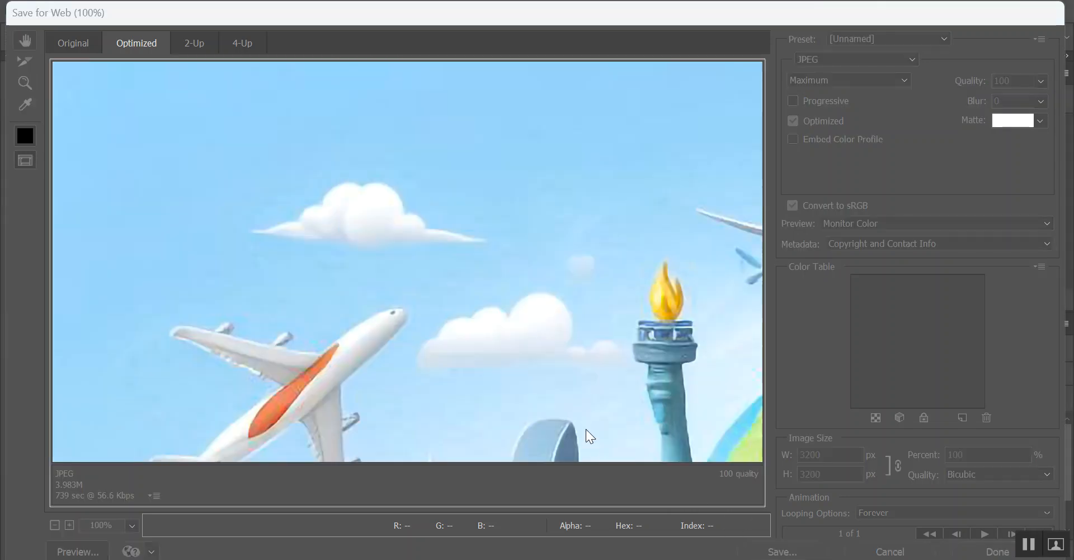
click(157, 143)
double_click(246, 340)
click(247, 340)
text(4)
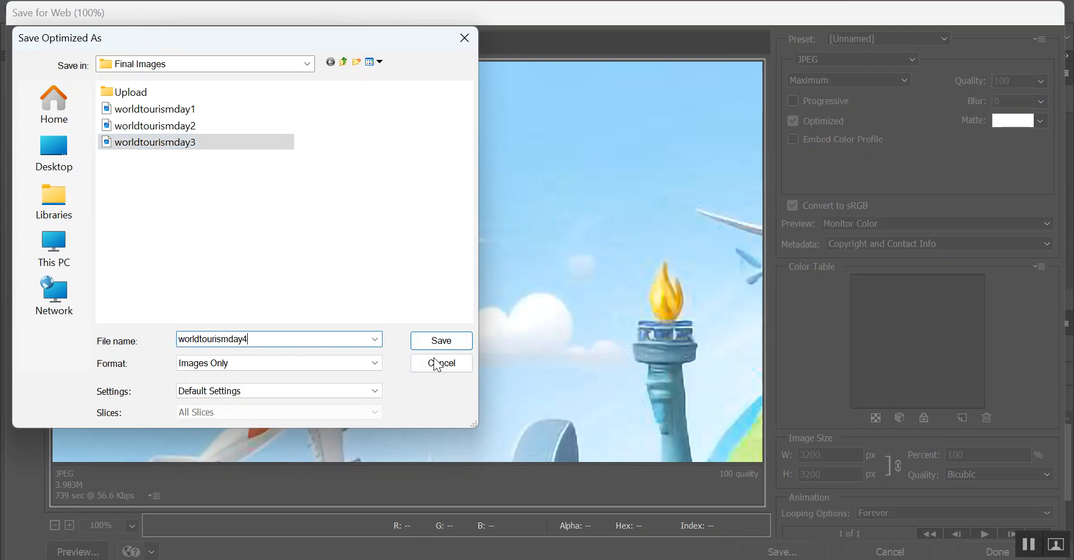
click(445, 341)
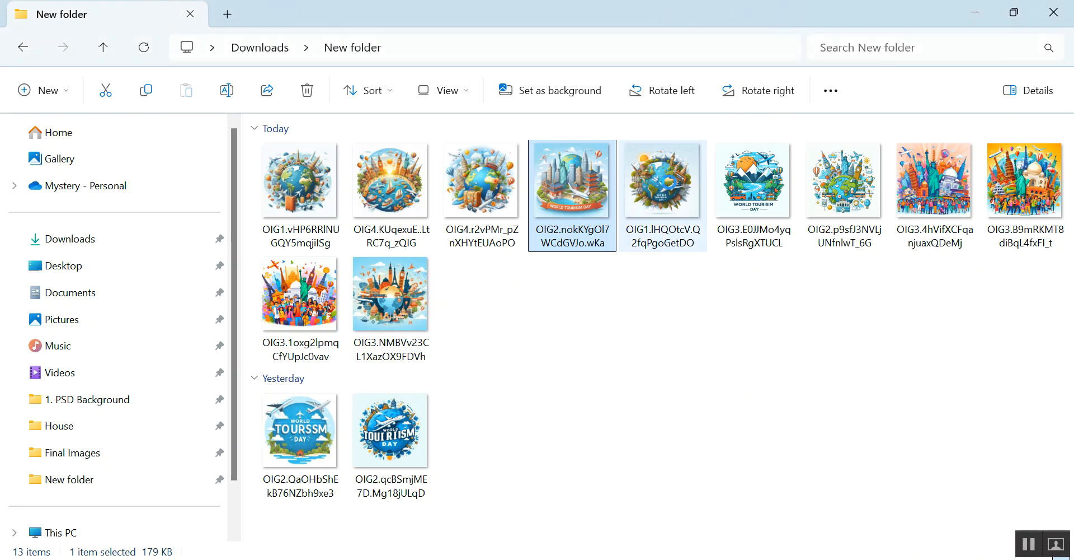
- From the Explorer folder of generated images, open OIG1.lHQOtcV.Q2fqPgoGetDO in Adobe Photoshop 2024
click(672, 178)
right_click(669, 178)
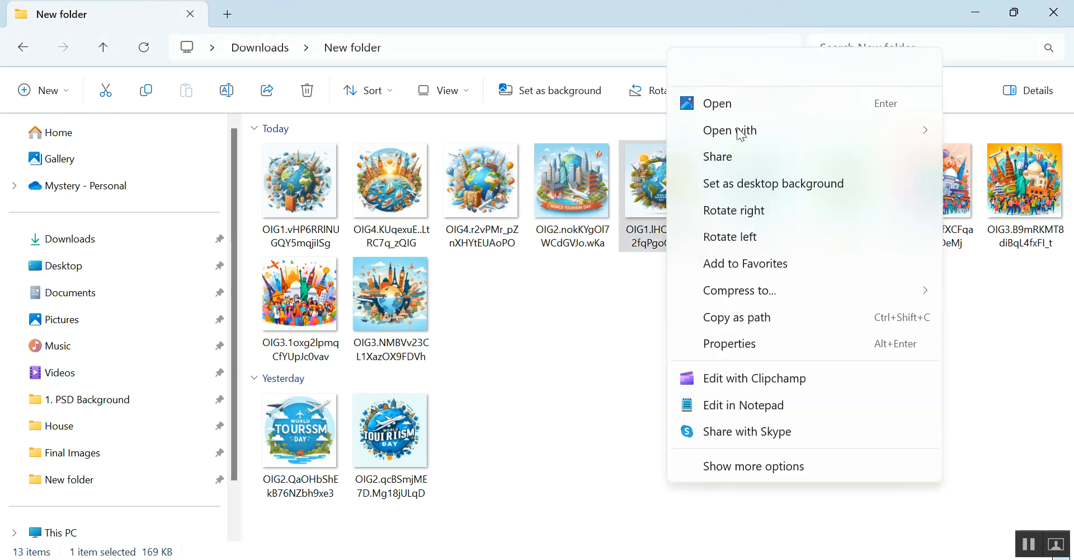
mouse_move(739, 132)
click(574, 157)
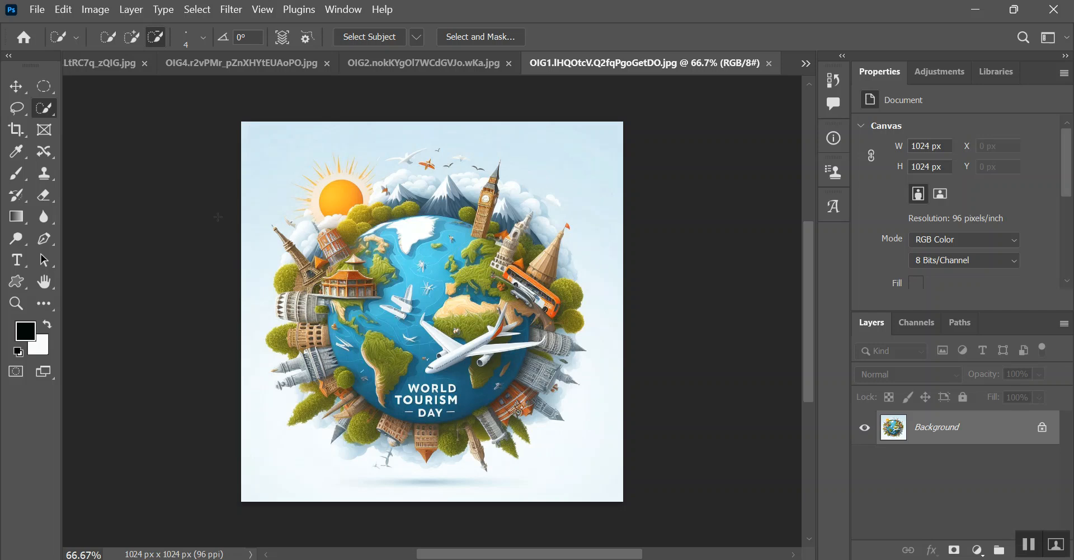
- Resize the globe-and-sun image to 3200 × 3200 px at 300 pixels/inch with Preserve Details 2.0, and paste in the copied adjustment layers
click(95, 10)
click(130, 125)
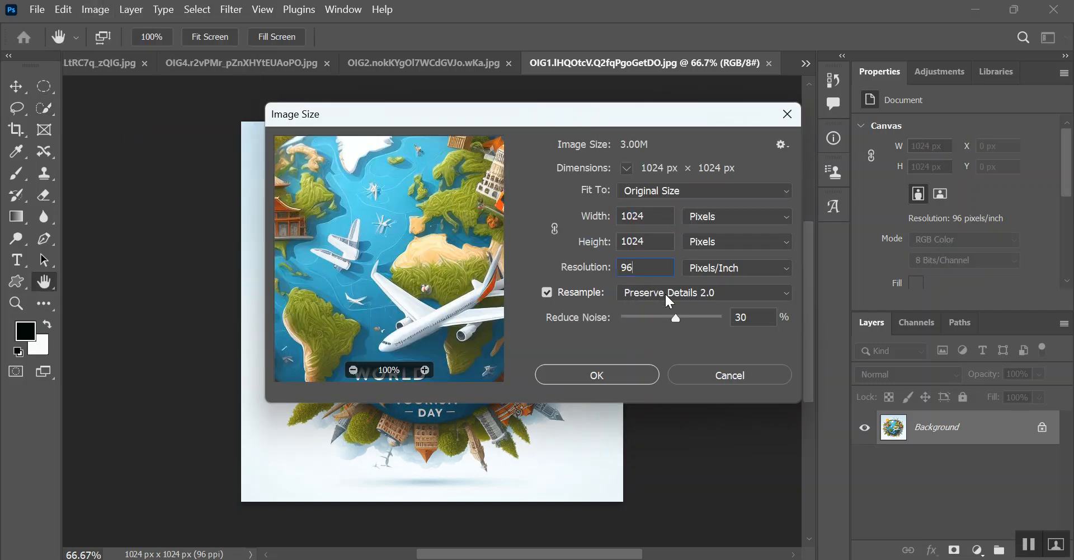
click(667, 298)
click(652, 310)
text(300)
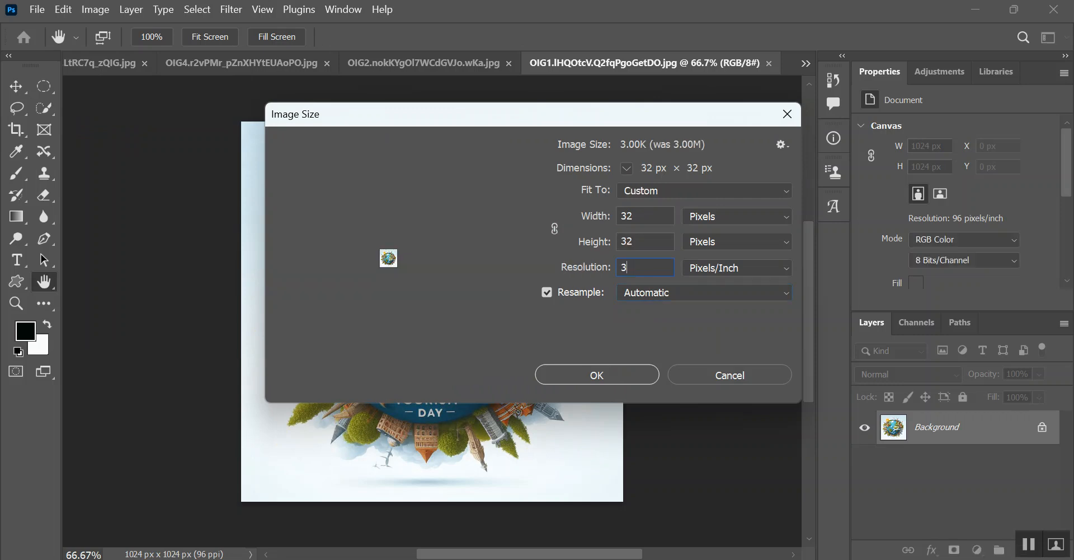
click(677, 292)
click(693, 350)
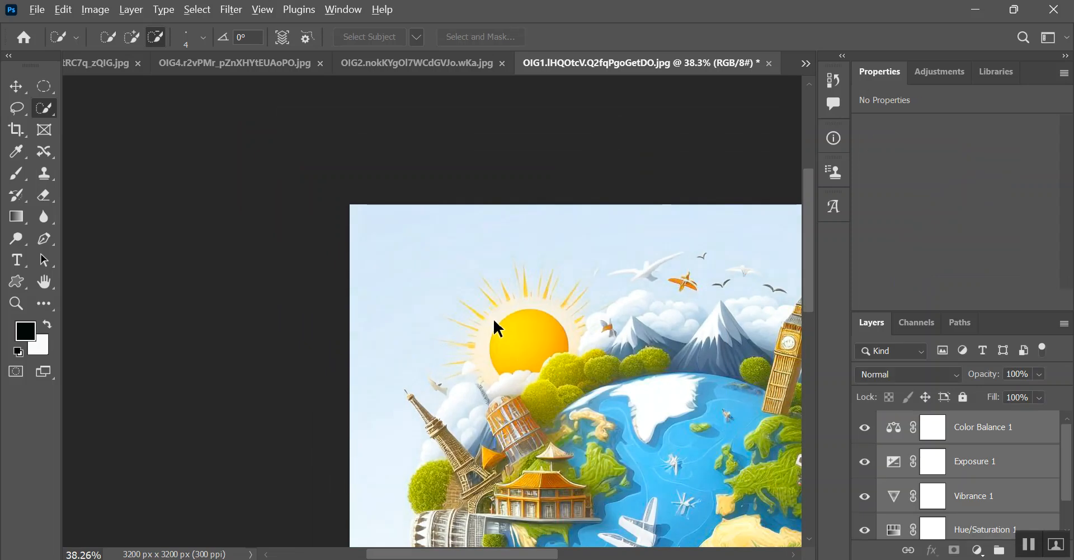
- Export the globe-and-sun image for web as a quality 100 JPEG named worldtourismday5 in Final Images
key(ctrl+alt+shift+s)
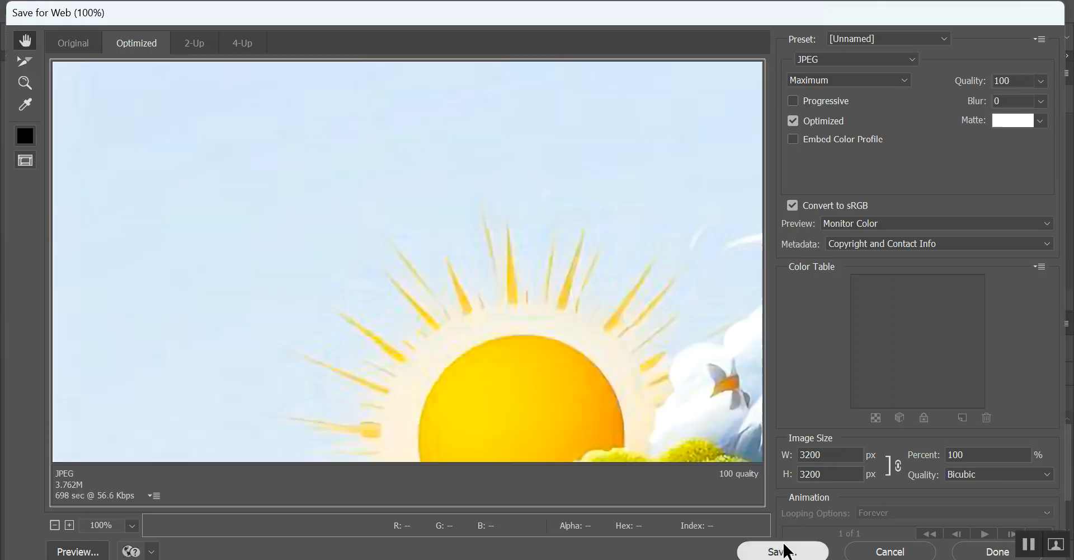
click(783, 550)
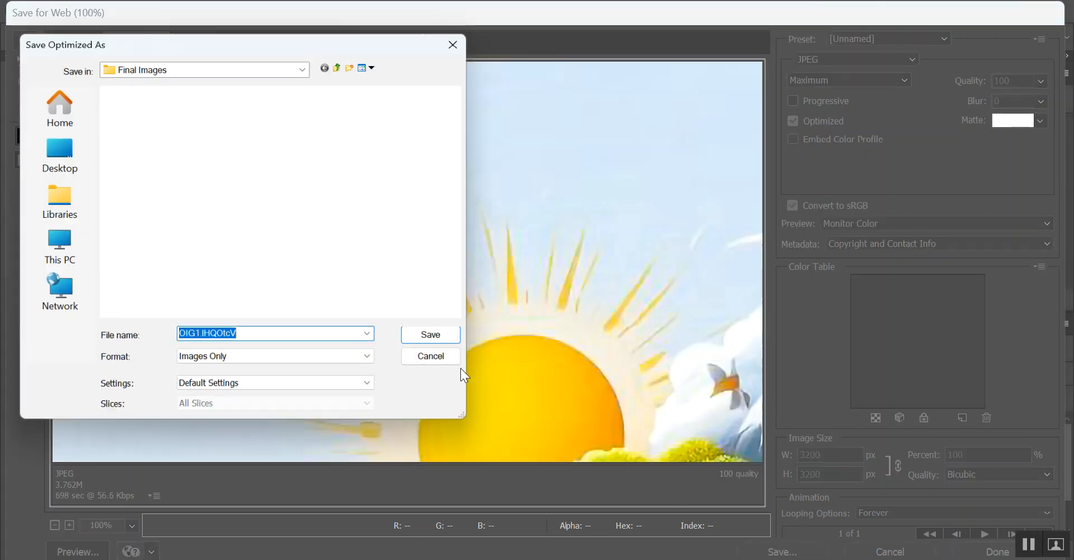
click(196, 159)
click(274, 338)
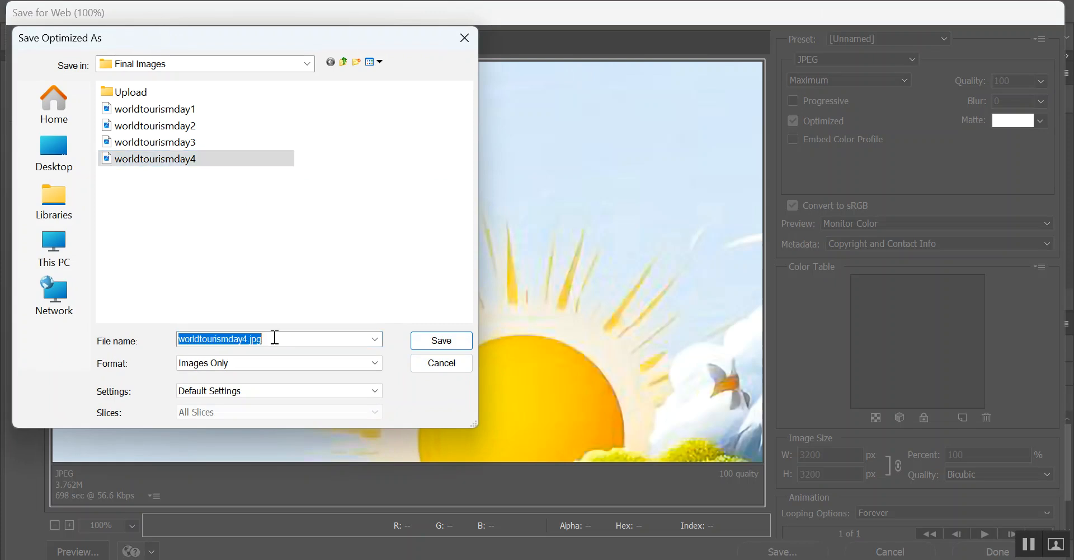
drag(242, 338, 329, 340)
text(5)
click(445, 340)
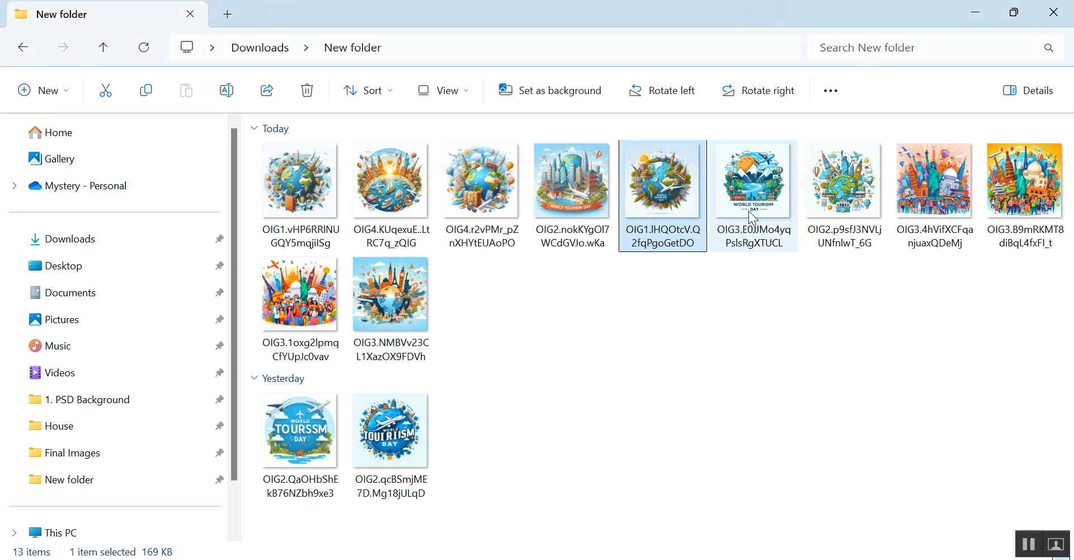
- From the Explorer folder of generated images, open OIG3.E0JJMo4yqPslsRgXTUCL in Adobe Photoshop 2024
right_click(752, 217)
mouse_move(818, 140)
click(626, 156)
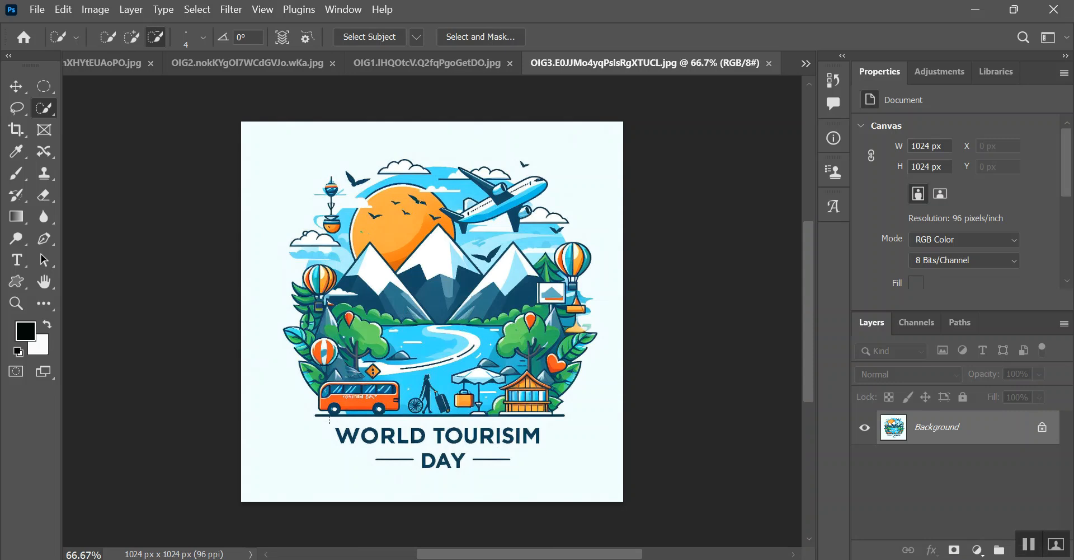
- Unlock the Background layer and outline the misspelled WORLD TOURISIM DAY lettering with the Content-Aware Move tool, about 656 × 170 px
scroll(322, 418, up, 1)
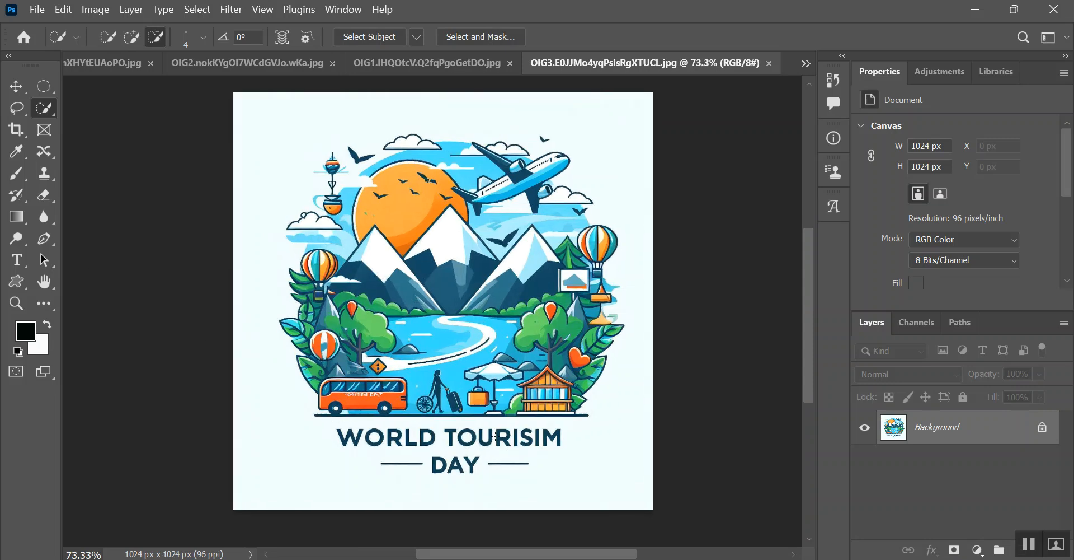
scroll(487, 444, up, 1)
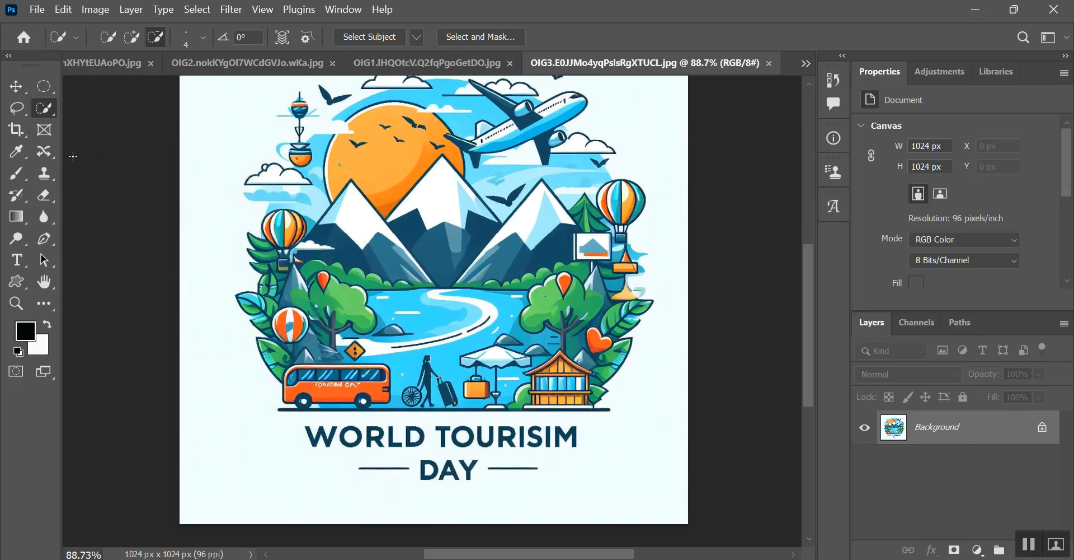
click(44, 154)
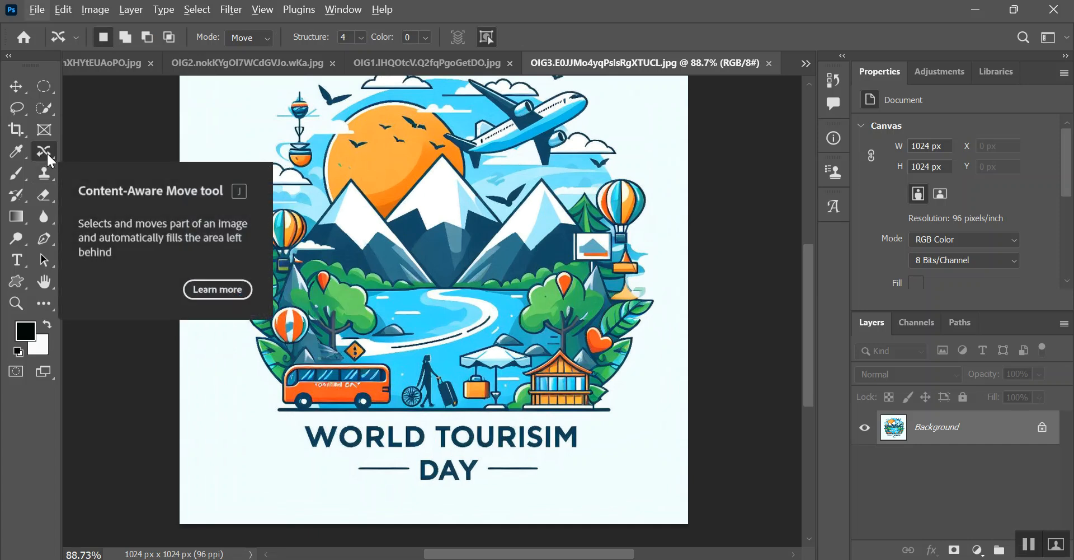
click(1041, 426)
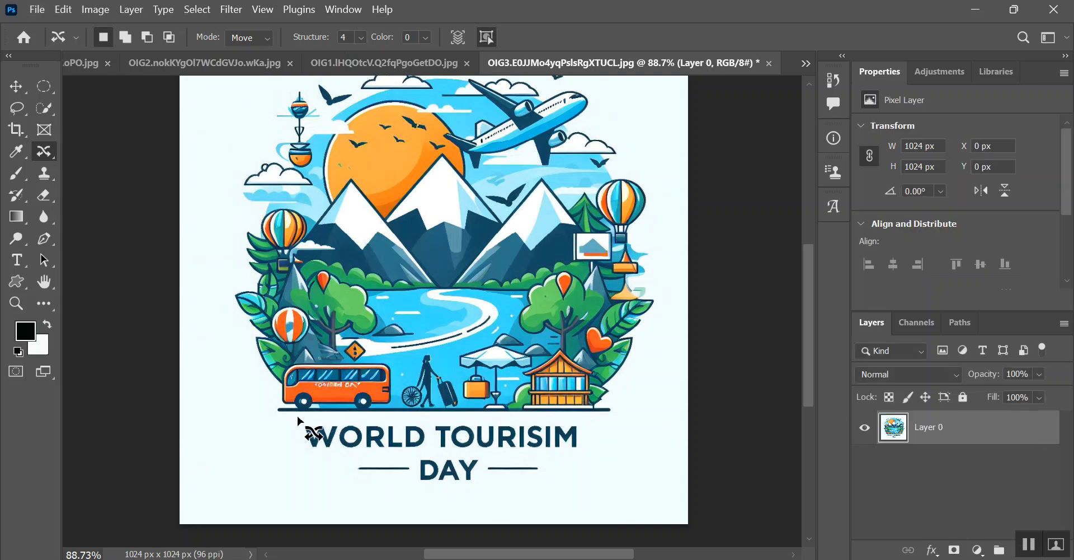
drag(283, 418, 313, 418)
mouse_move(380, 419)
mouse_down()
mouse_move(584, 422)
mouse_move(599, 427)
mouse_move(606, 479)
mouse_move(445, 502)
mouse_move(360, 487)
mouse_move(303, 469)
mouse_move(282, 444)
mouse_up()
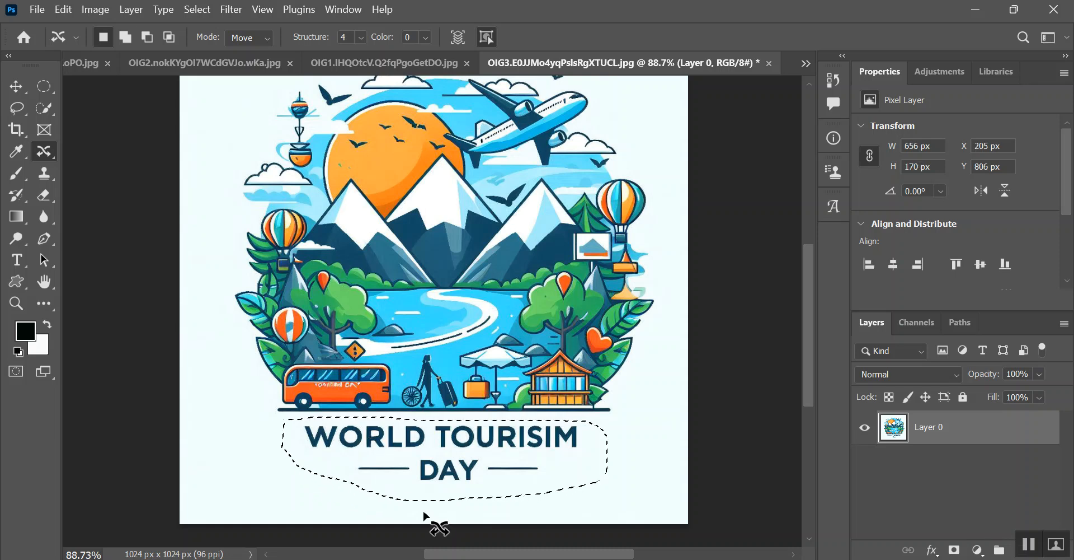
- Try to remove the selected lettering with a Content-Aware fill, and undo the fill
key(shift+F5)
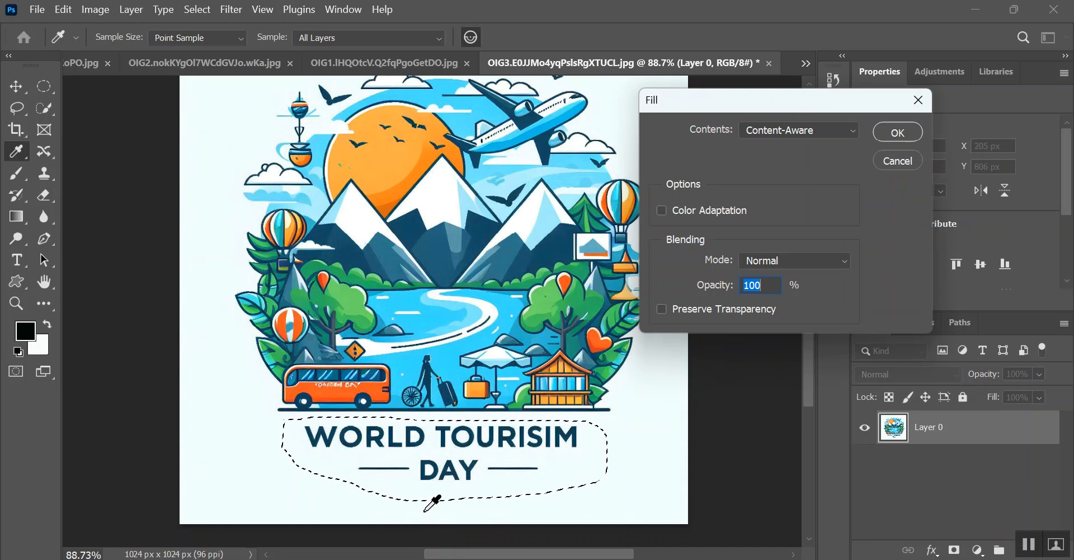
click(796, 132)
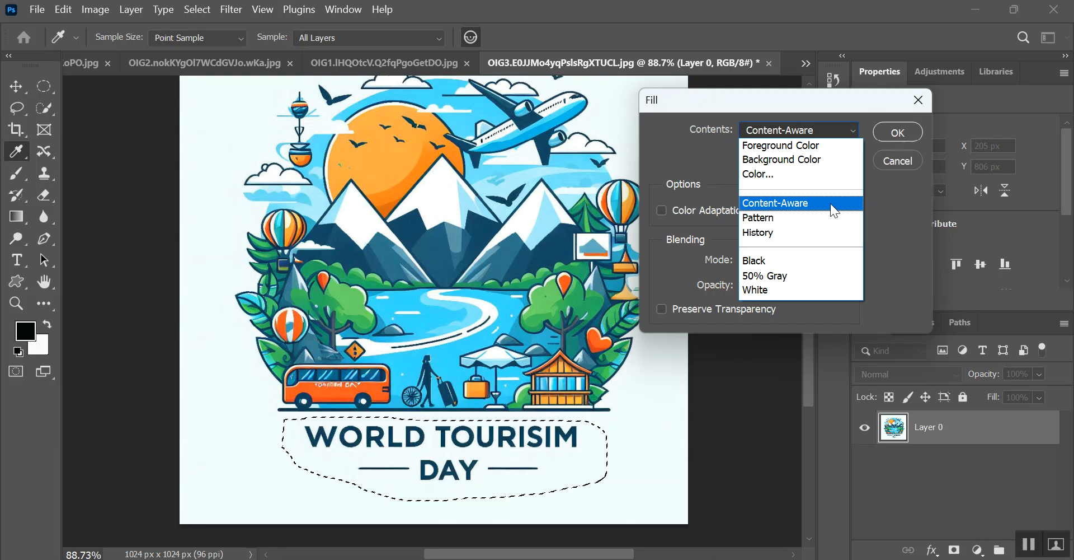
click(825, 203)
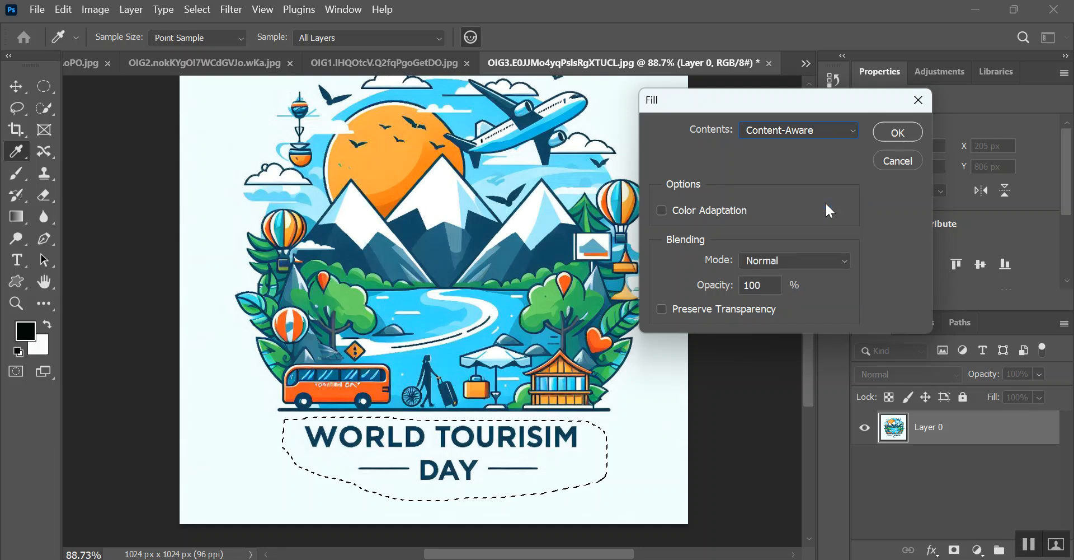
click(912, 130)
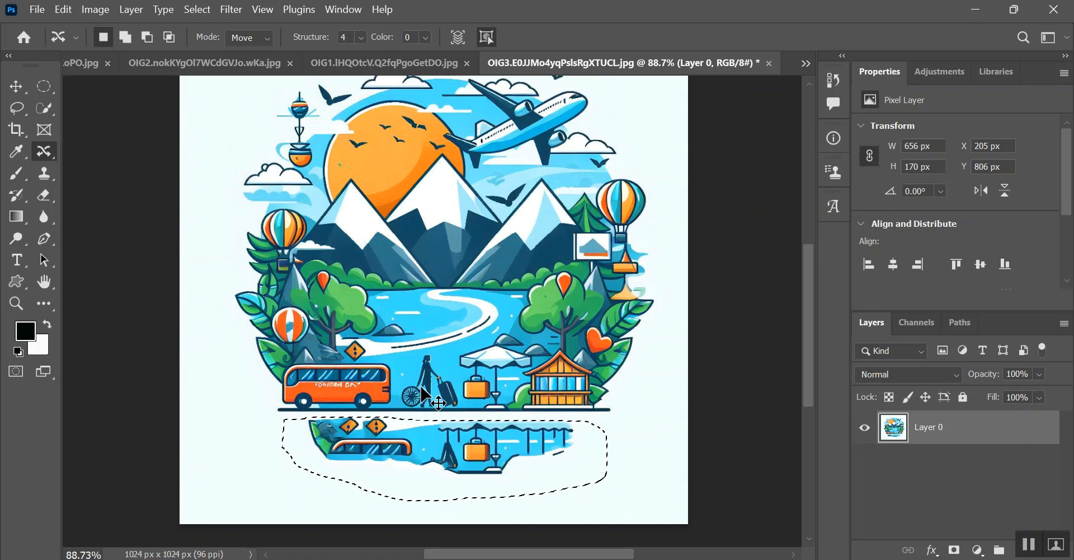
key(ctrl+z)
- Fill the selected lettering area with the pale background color f1fdfd sampled beside the text, and deselect
key(shift)
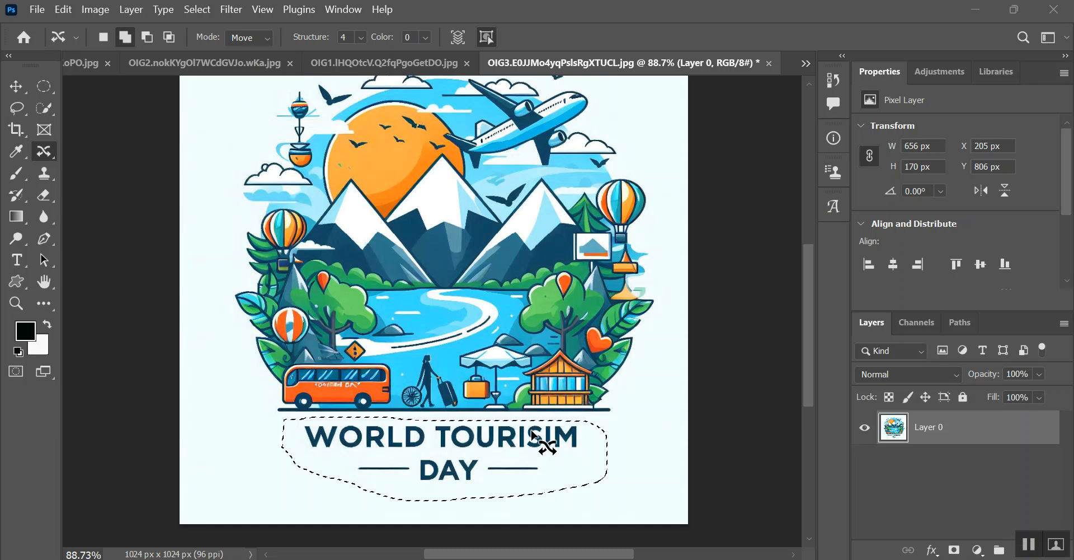
key(shift+BackSpace)
click(798, 129)
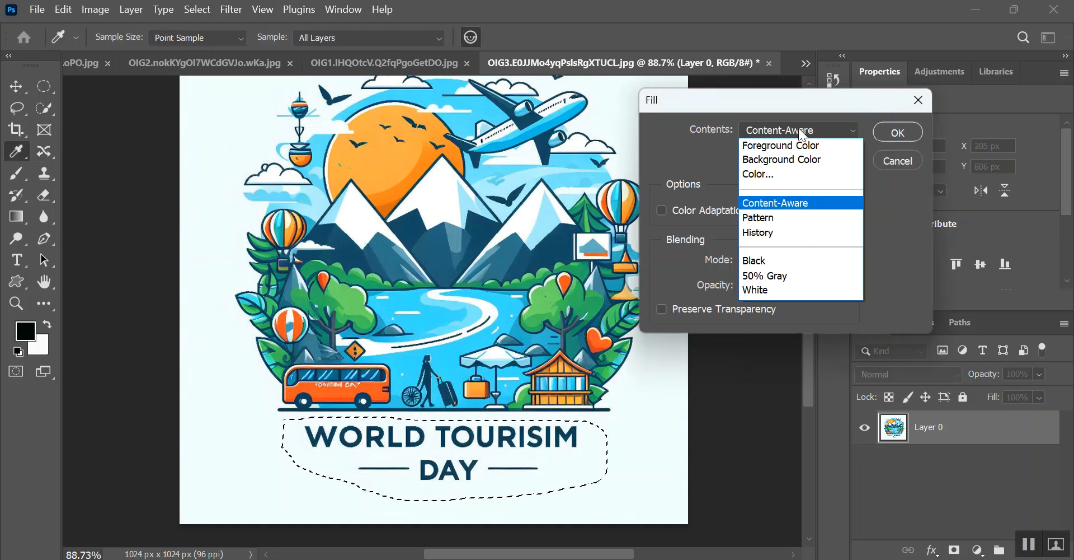
click(756, 172)
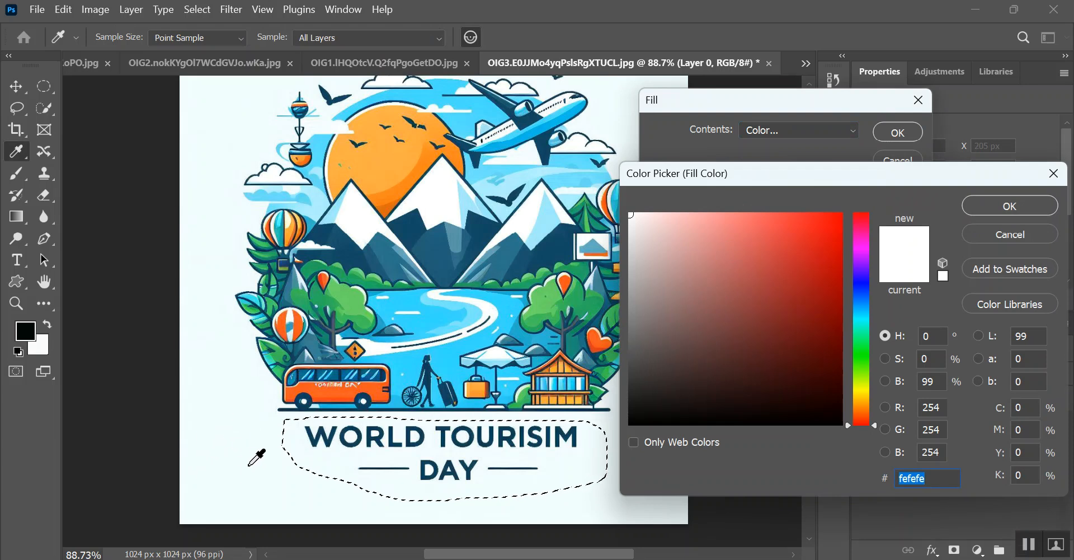
click(246, 421)
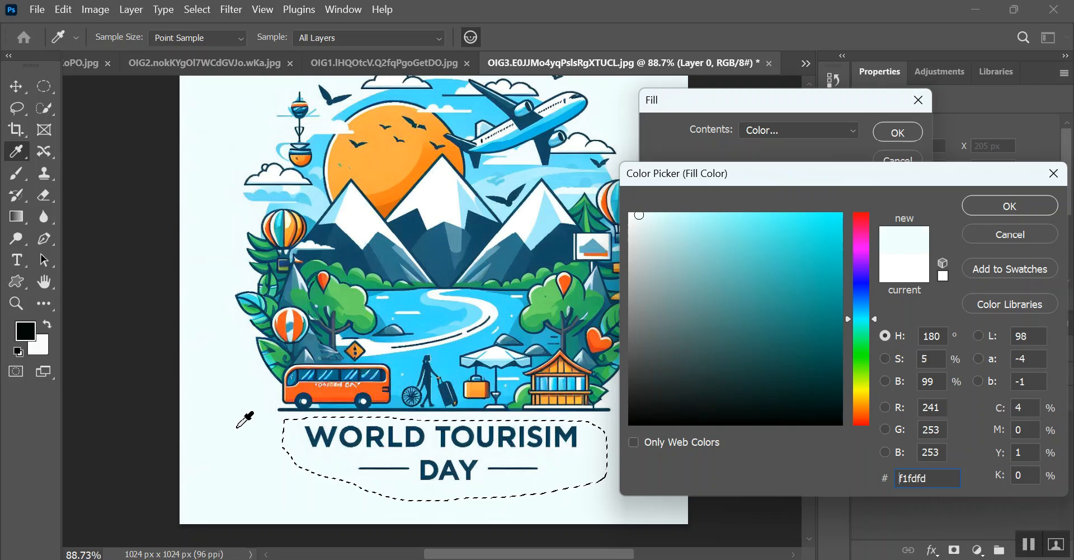
click(1015, 202)
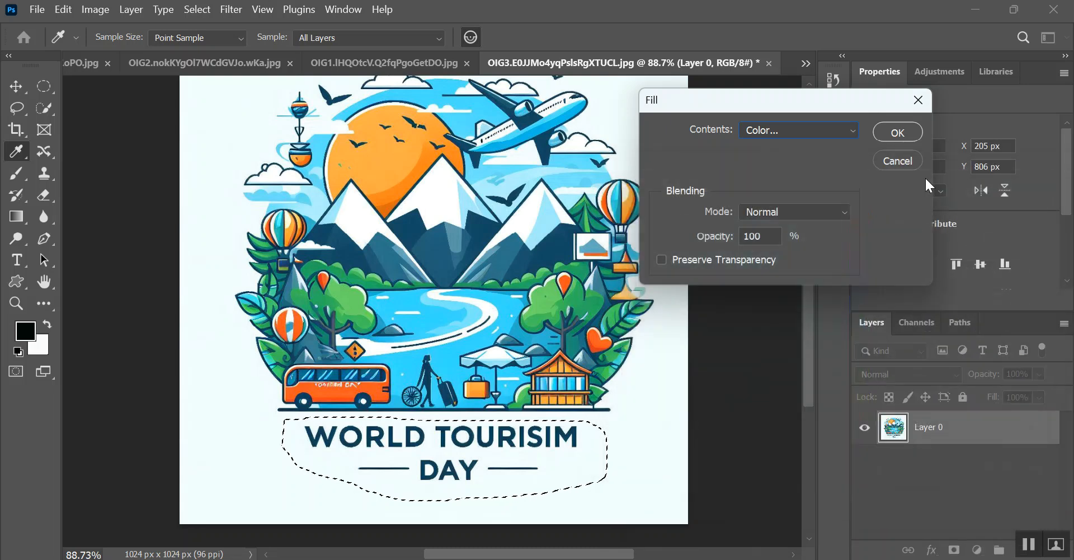
click(899, 132)
key(j)
key(ctrl+d)
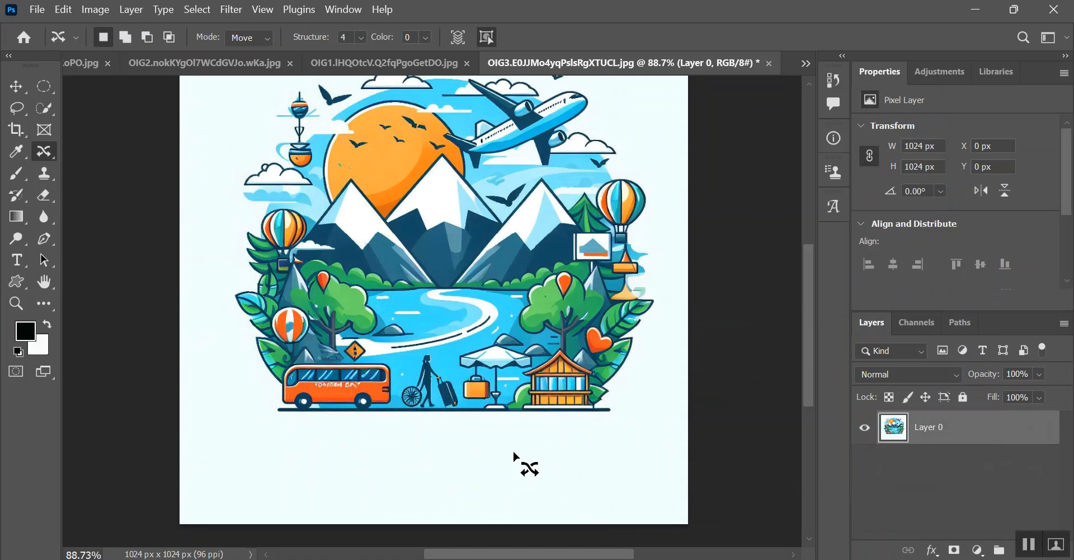
- Outline the small bird above the airplane's nose, about 55 × 46 px, remove it with a Content-Aware fill, and deselect
scroll(473, 445, up, 1)
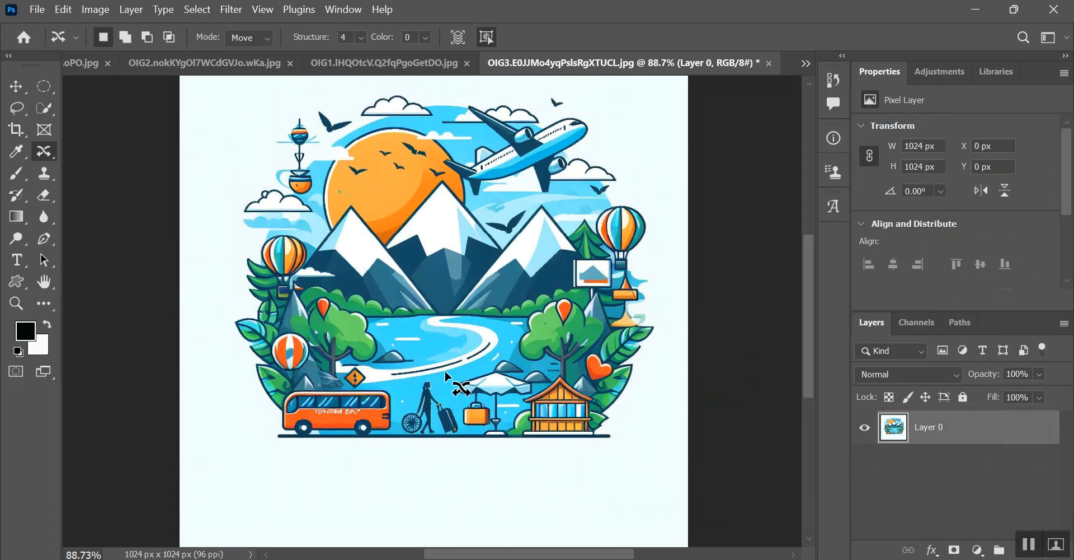
scroll(442, 316, up, 1)
scroll(611, 241, up, 2)
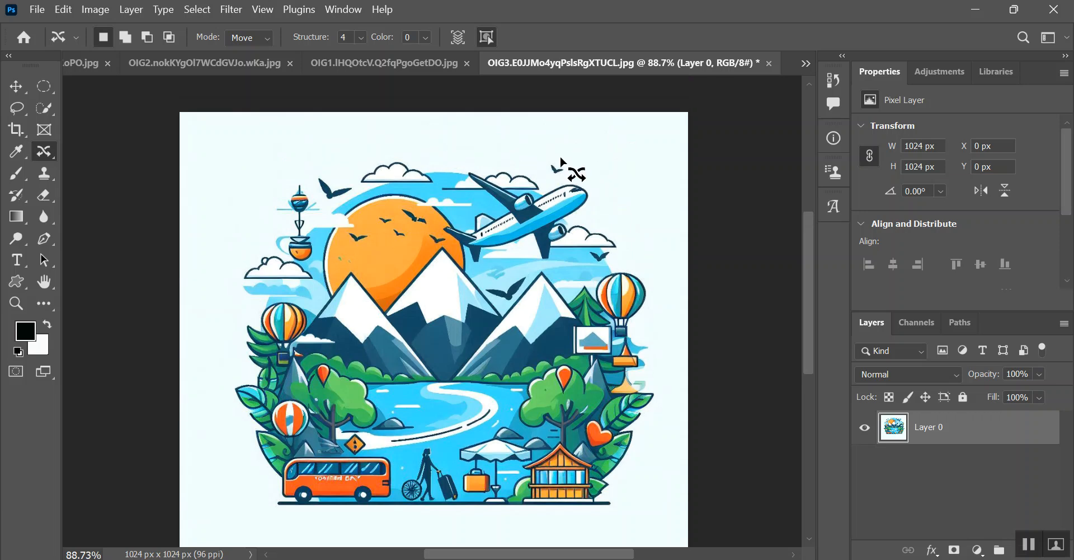
drag(553, 178, 573, 163)
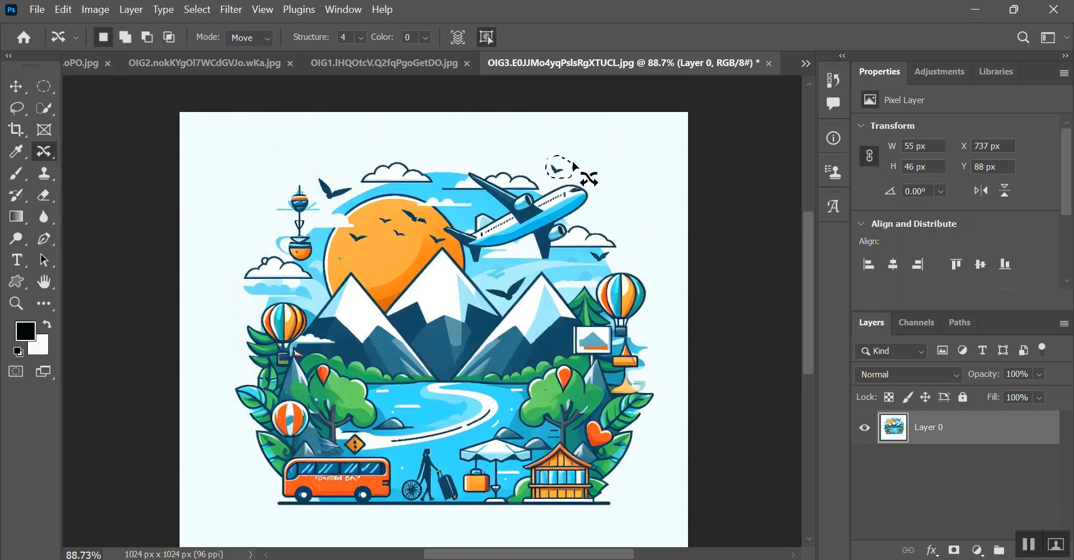
key(shift+BackSpace)
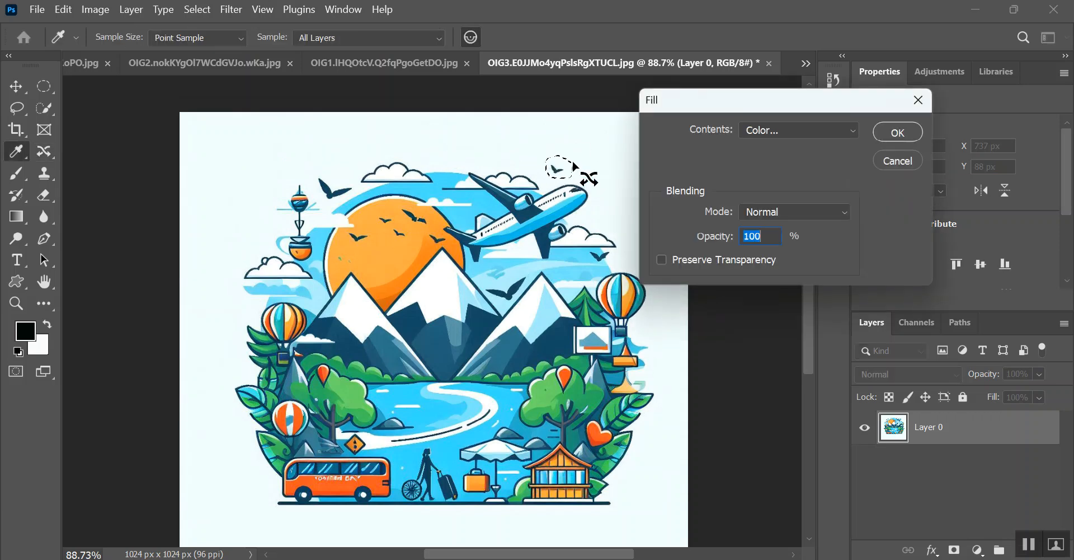
click(804, 128)
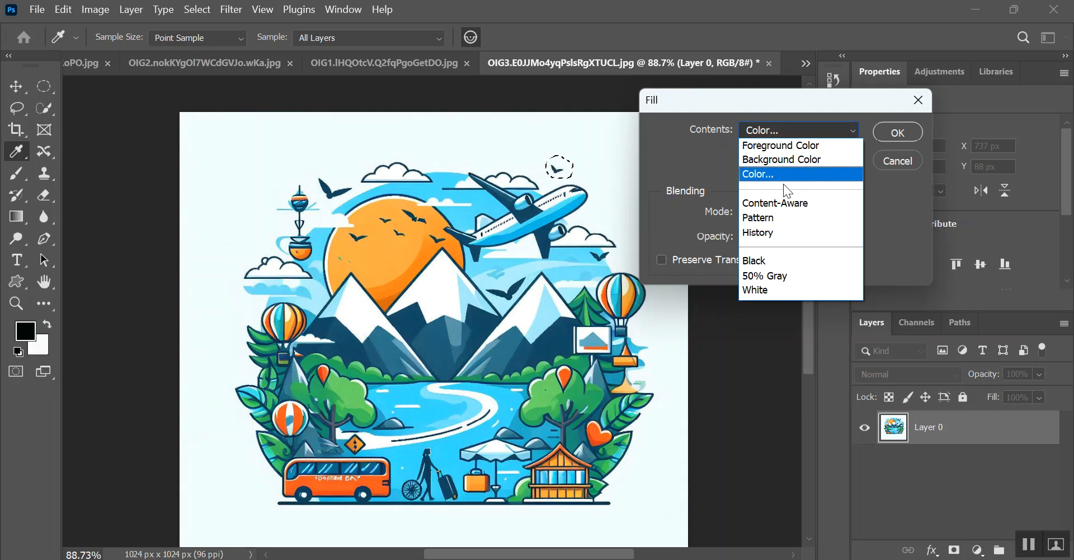
click(820, 200)
click(898, 132)
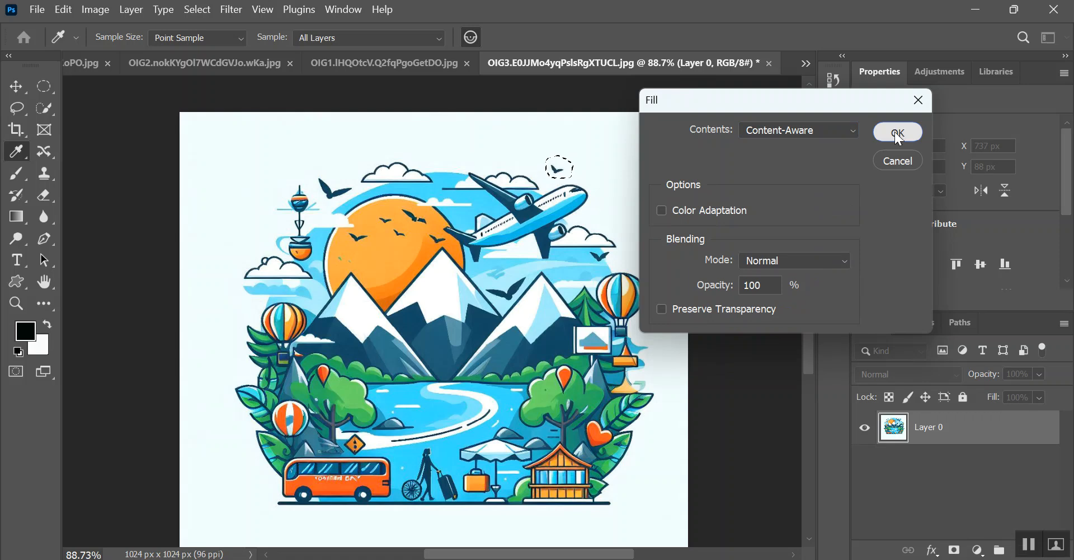
key(j)
key(ctrl+d)
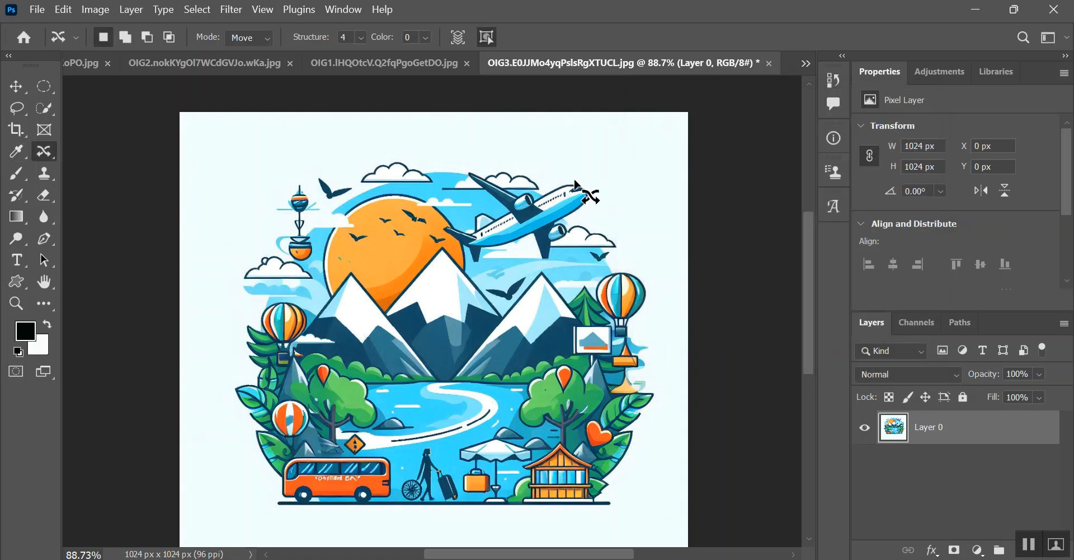
- Outline the whole illustration with the Content-Aware Move tool, about 996 × 961 px, and move it slightly down to center it vertically
scroll(559, 402, down, 3)
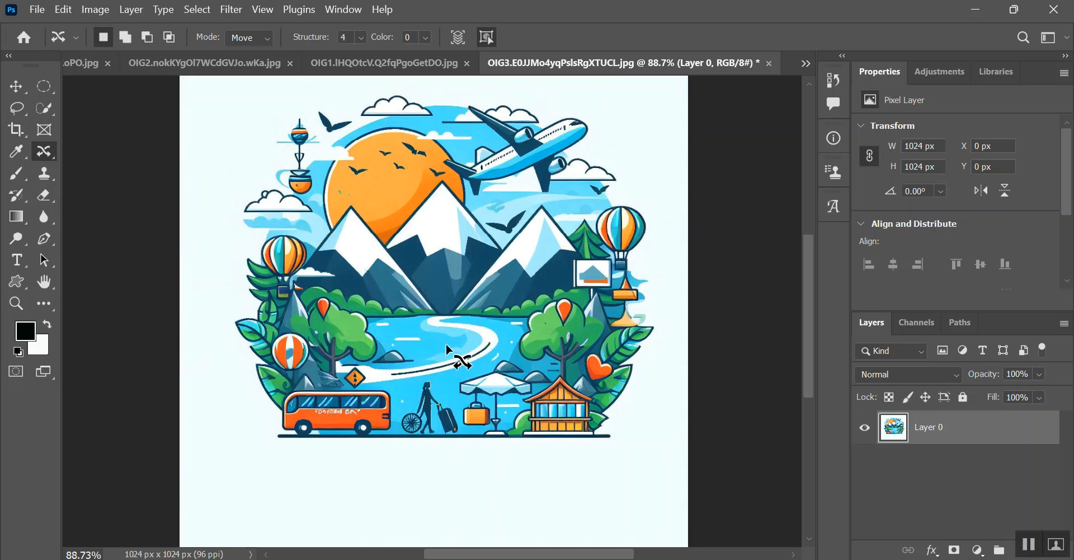
scroll(421, 470, up, 3)
scroll(446, 433, down, 4)
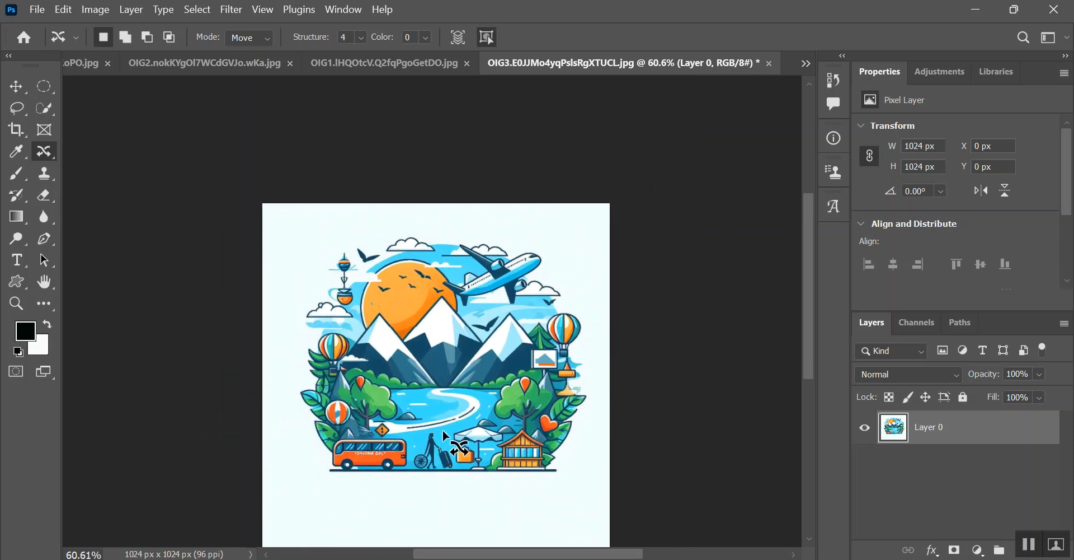
scroll(443, 432, down, 2)
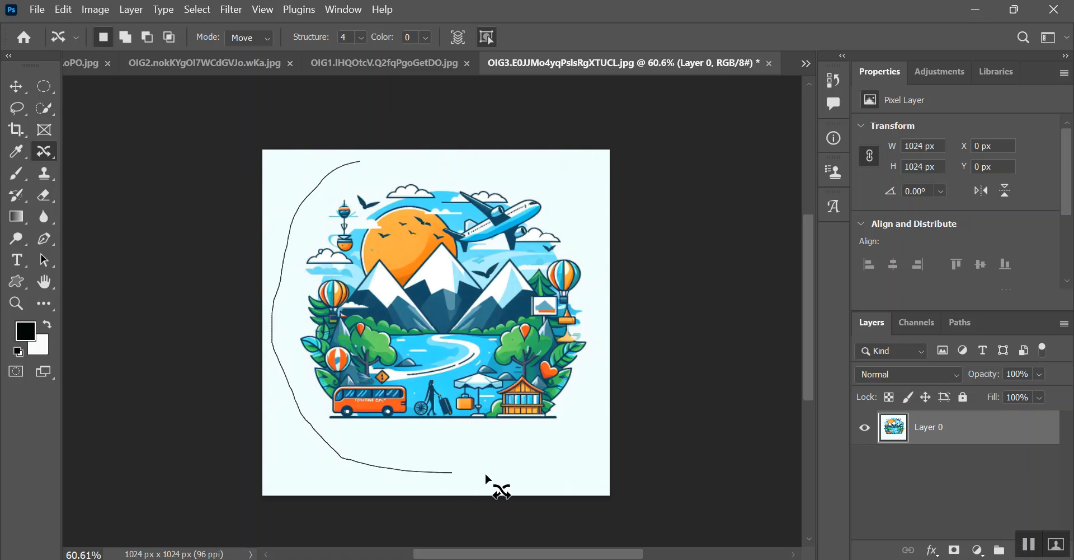
mouse_move(603, 412)
mouse_down()
mouse_move(621, 296)
mouse_move(614, 223)
mouse_move(589, 178)
mouse_move(500, 136)
mouse_move(372, 137)
mouse_move(360, 160)
mouse_up()
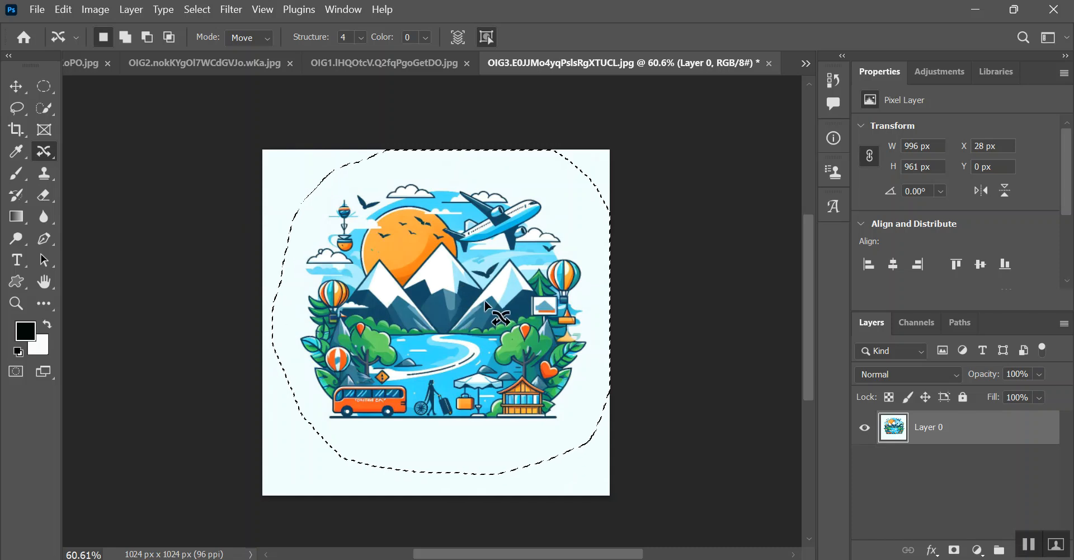
drag(462, 273, 466, 298)
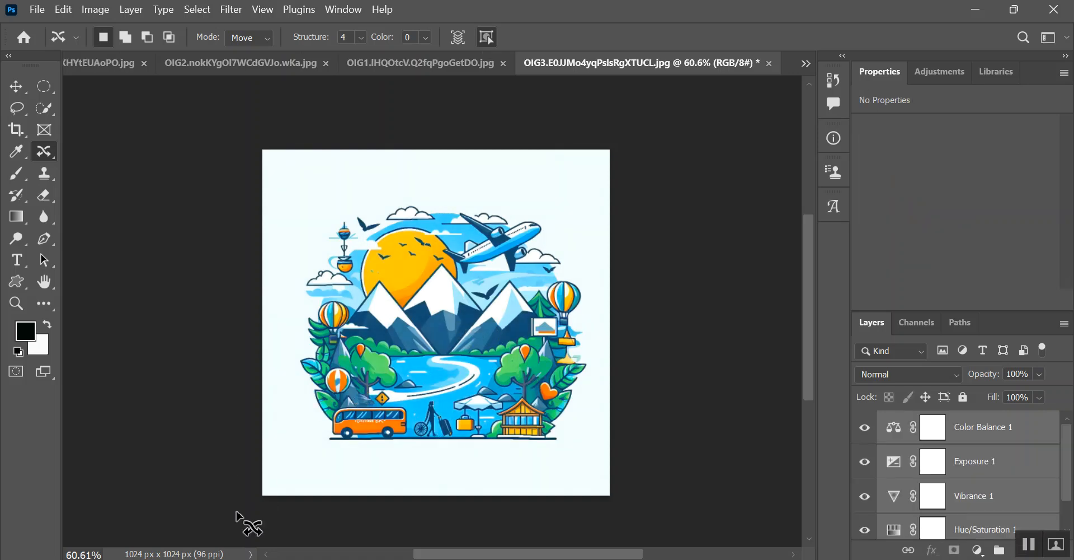
- Resample the mountain-and-lake image to 3200 × 3200 px at 300 pixels/inch using Preserve Details 2.0
click(97, 11)
click(133, 124)
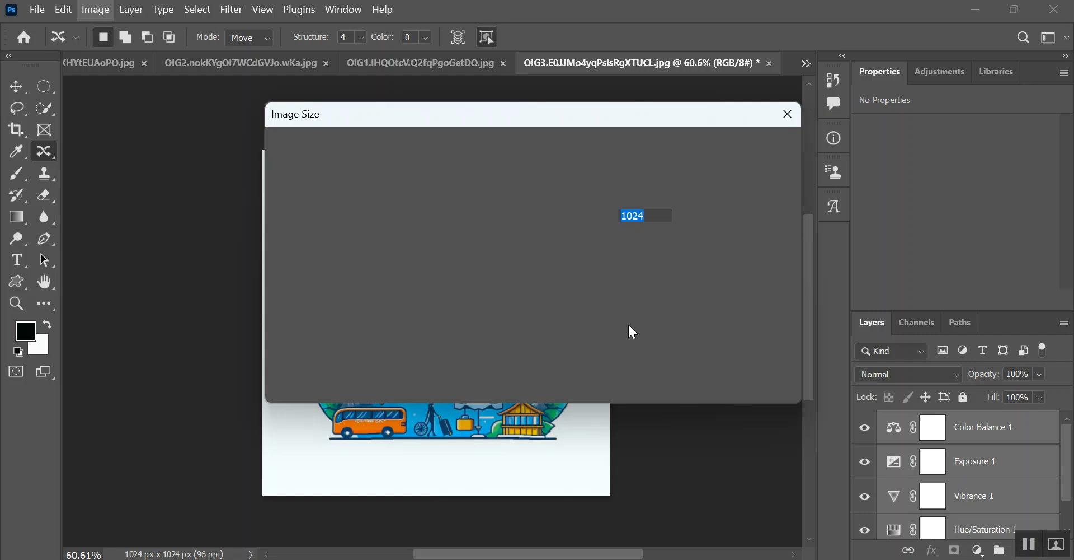
click(650, 293)
click(643, 305)
click(599, 266)
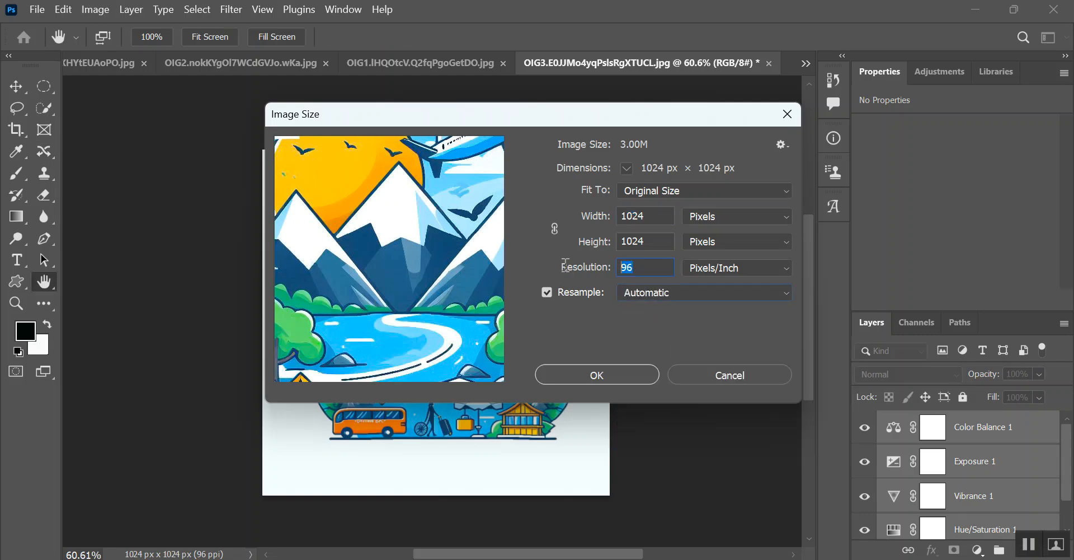
text(300)
click(653, 293)
click(706, 339)
click(607, 374)
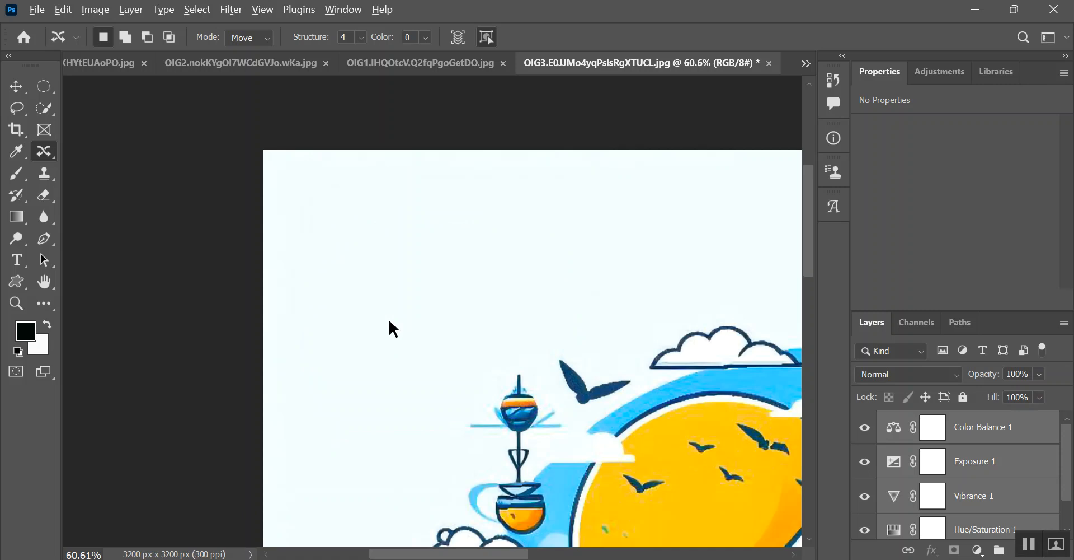
- Export the mountain-and-lake image for web as a maximum-quality JPEG named worldtourismday6 in the Final Images folder
key(ctrl+alt+shift+s)
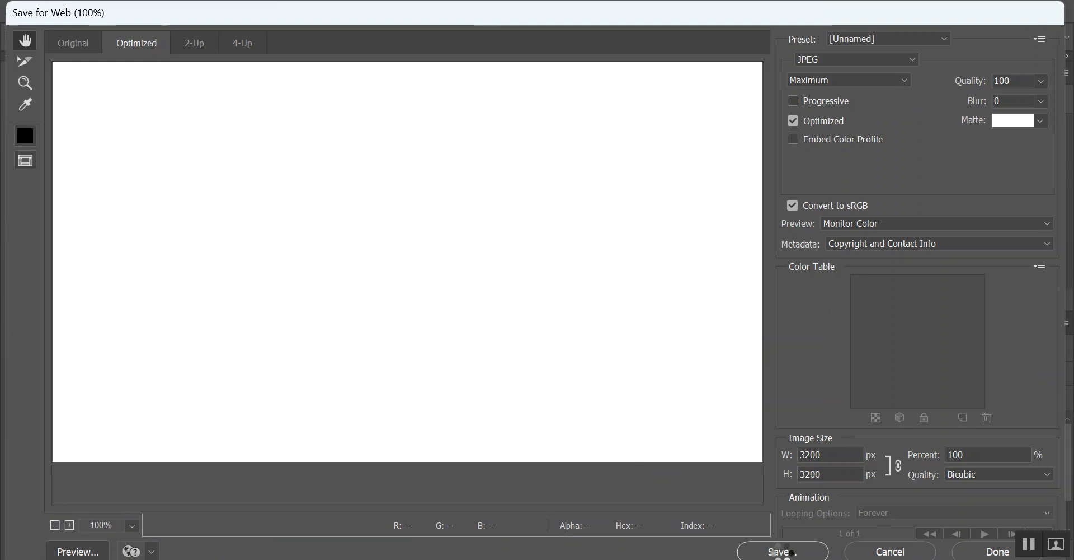
click(786, 551)
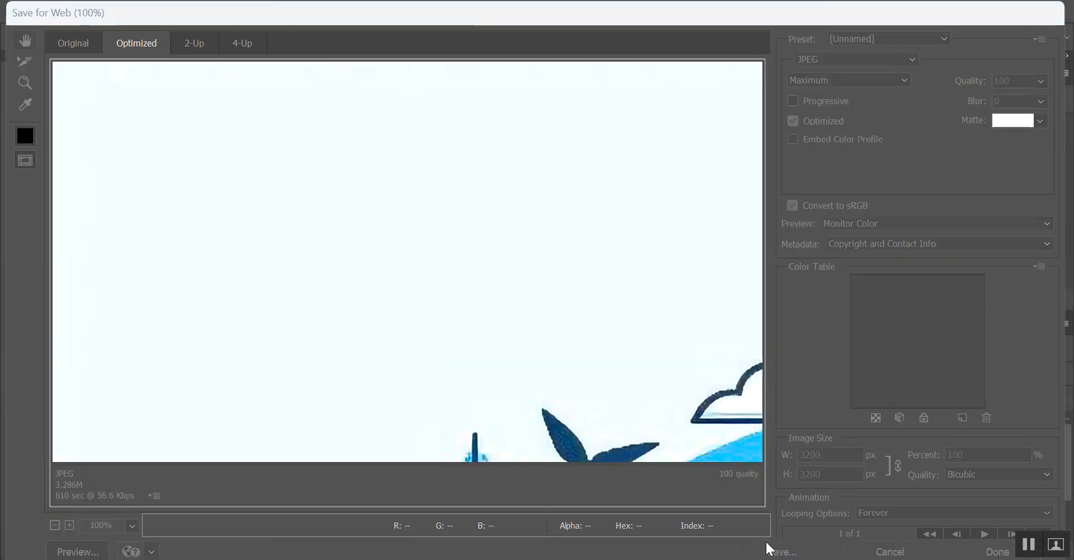
click(158, 177)
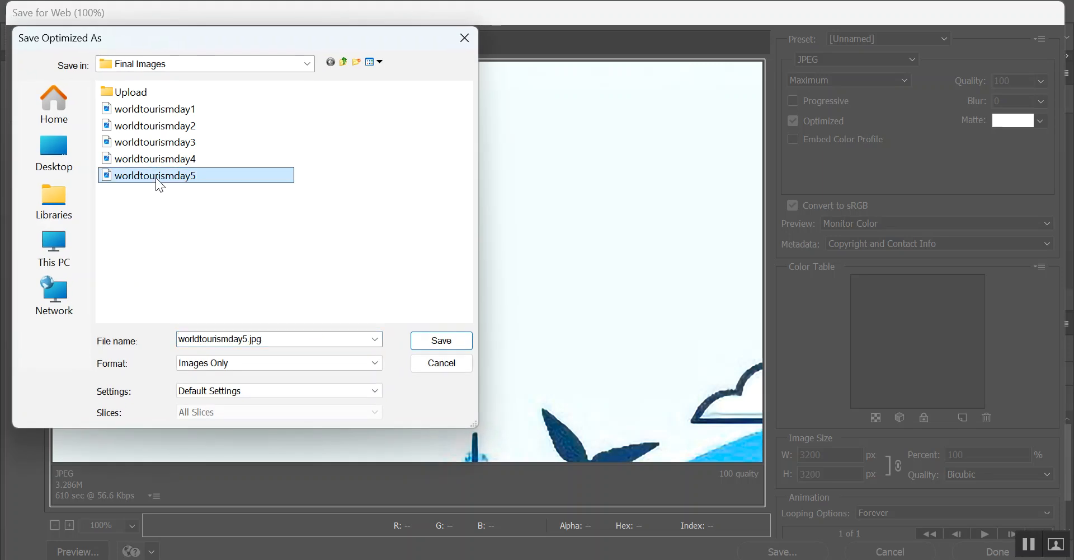
double_click(247, 340)
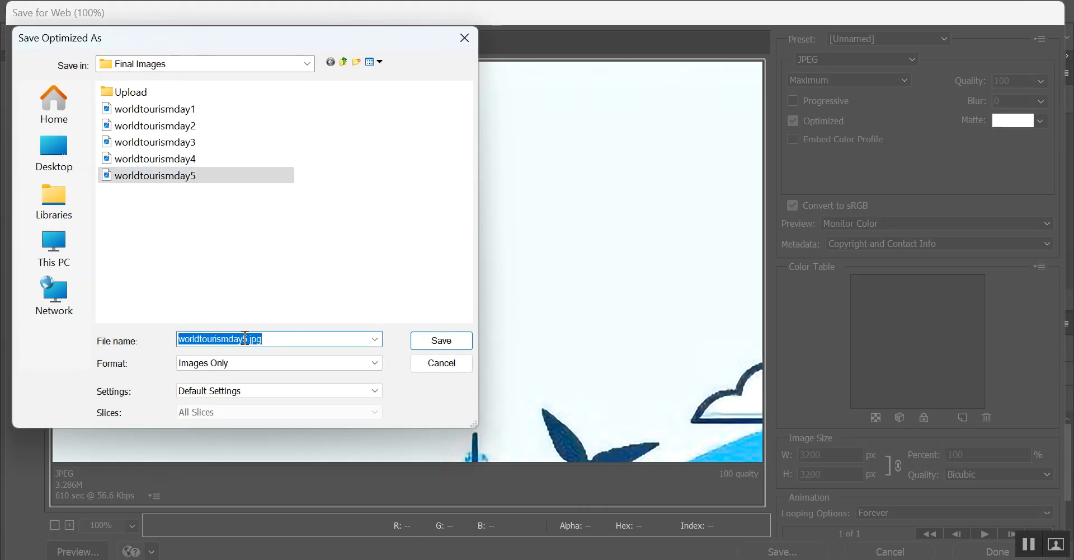
drag(244, 339, 323, 344)
text(6)
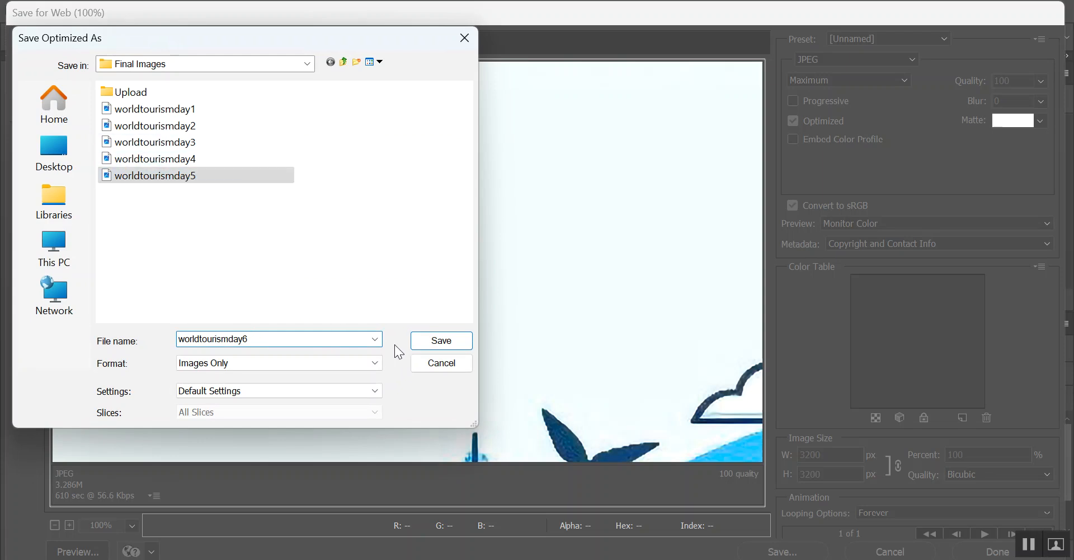
click(442, 341)
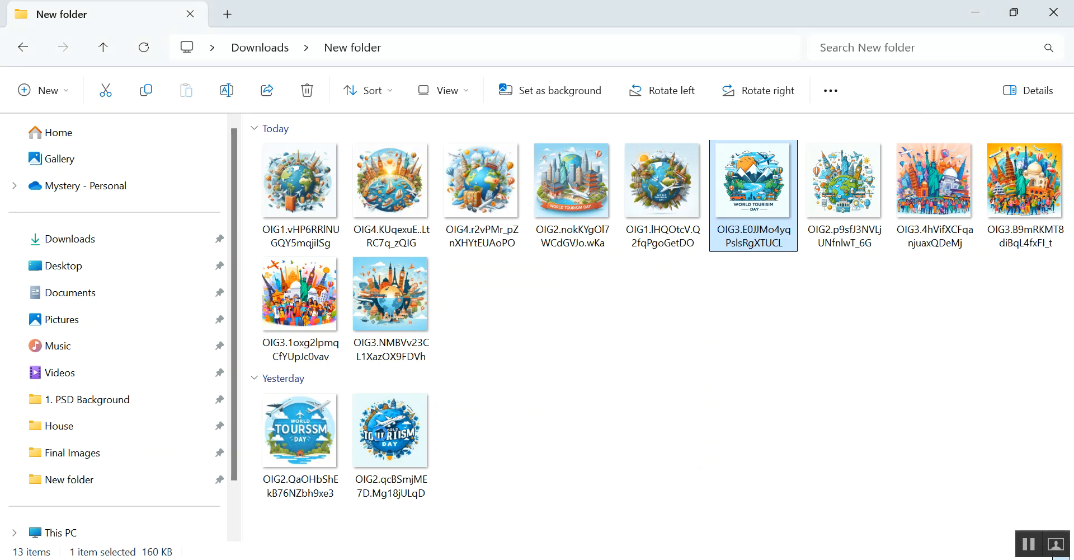
- From the Explorer folder of generated images, open OIG2.p9sfJ3NVLjUNfnlwT_6G in Adobe Photoshop 2024
right_click(837, 182)
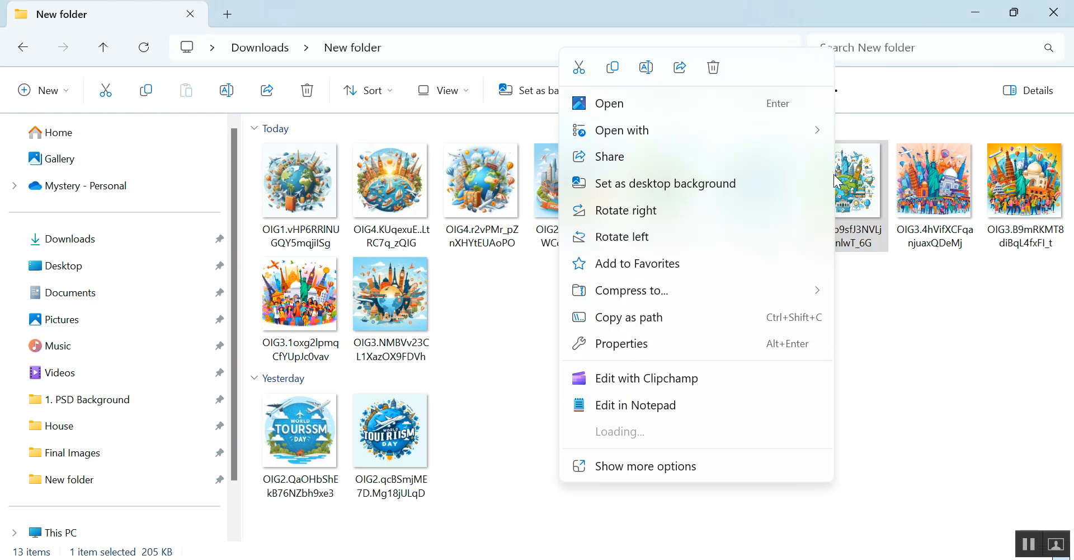
mouse_move(700, 134)
click(883, 160)
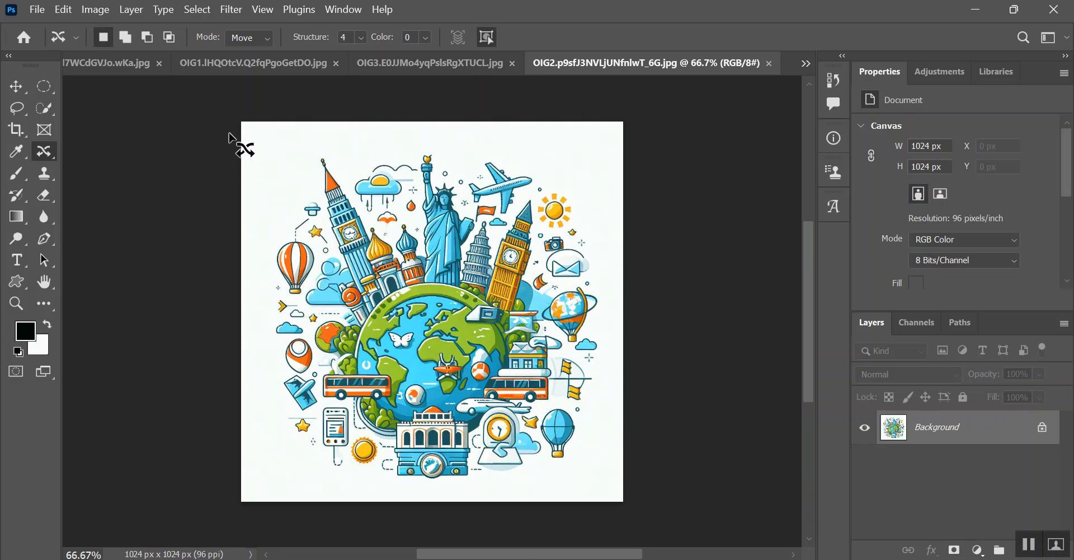
- Resample the globe-and-landmarks image to 3200 × 3200 px at 300 pixels/inch using Preserve Details 2.0
click(101, 9)
click(132, 125)
click(661, 299)
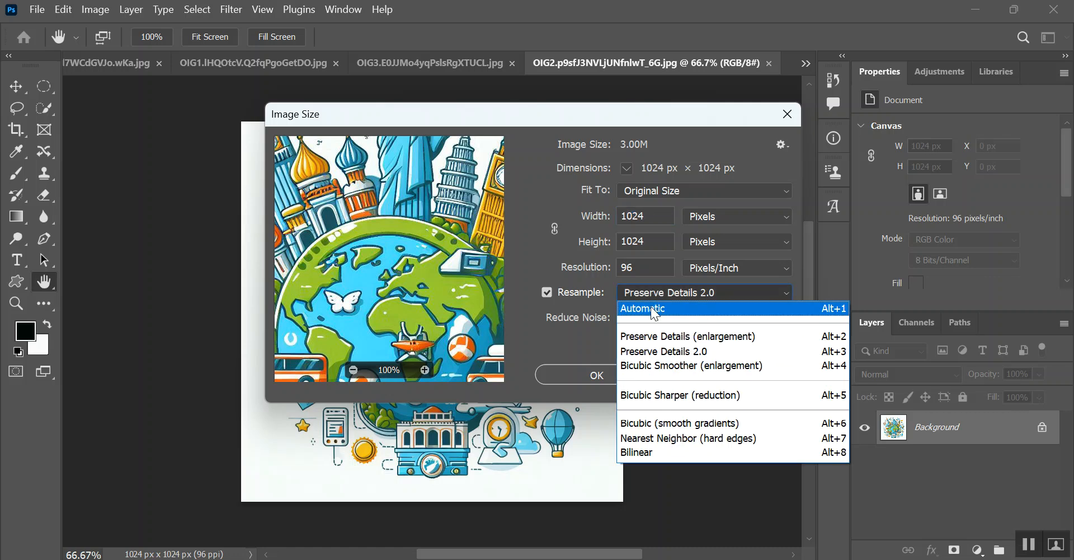
click(651, 307)
click(557, 276)
text(300)
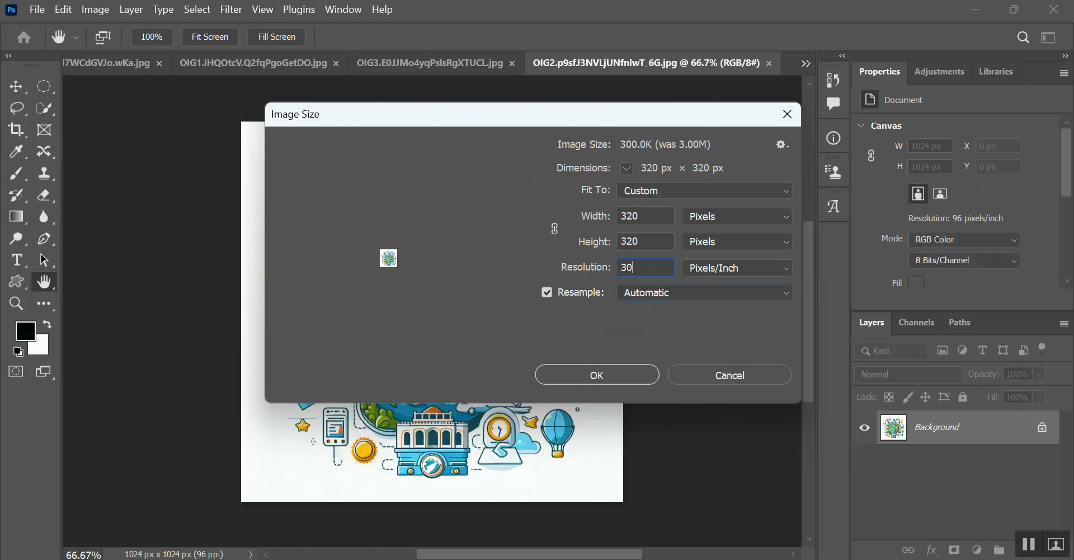
click(657, 292)
click(710, 351)
click(627, 372)
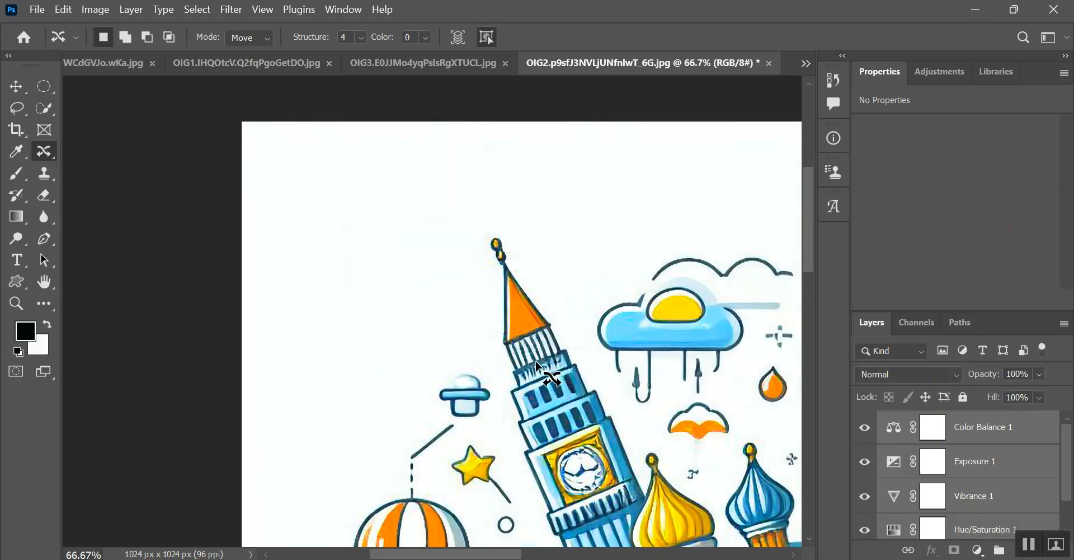
- Export the globe-and-landmarks image for web as a maximum-quality JPEG named worldtourismday7 in the Final Images folder
key(ctrl+alt+shift+s)
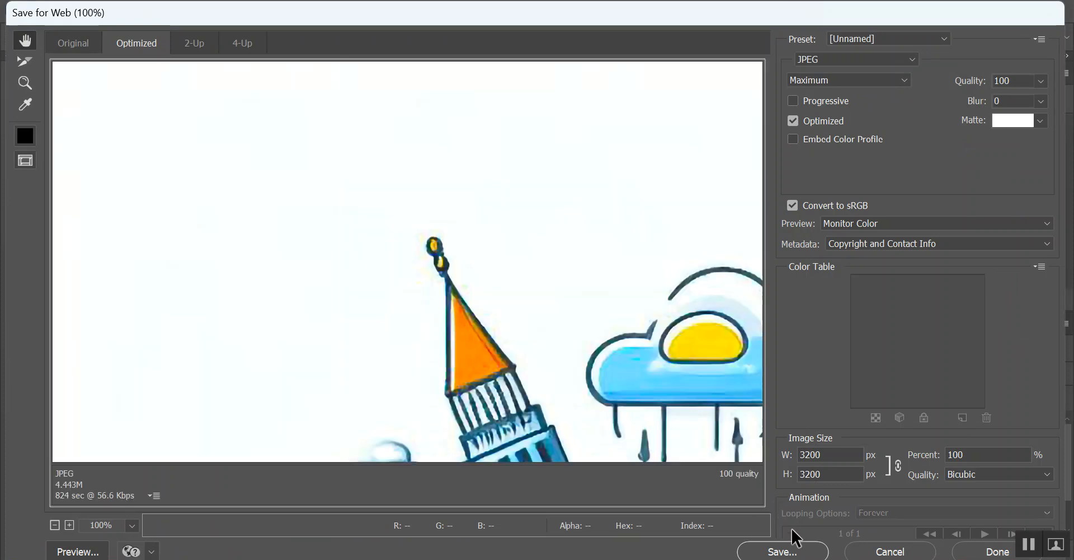
click(786, 551)
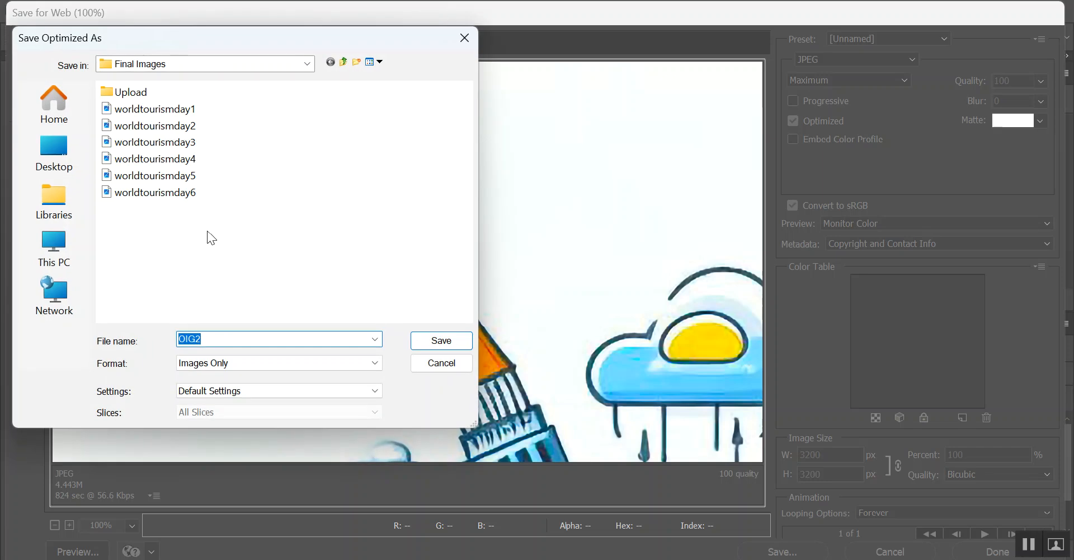
click(185, 192)
double_click(242, 339)
click(245, 338)
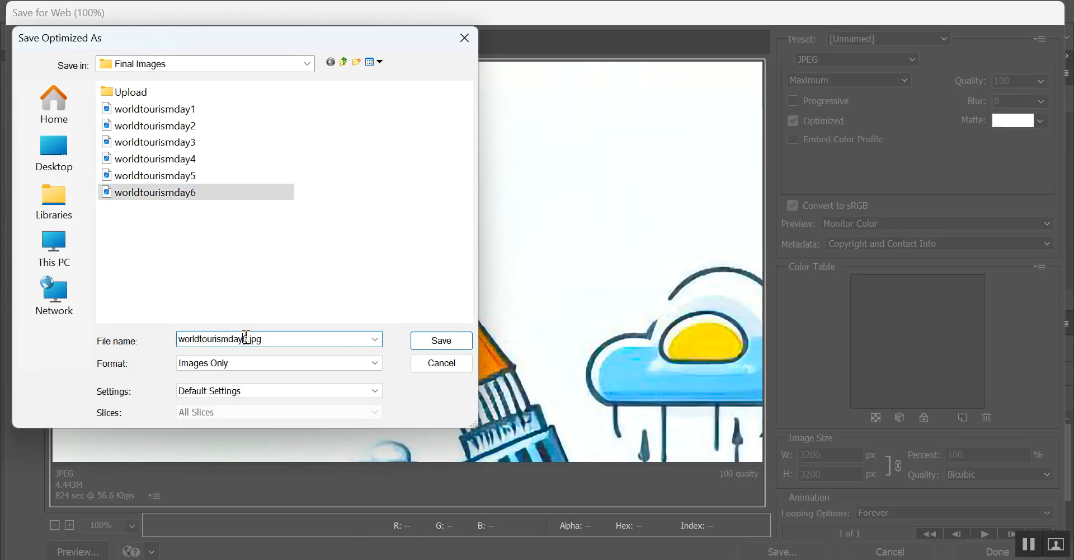
text(7)
click(440, 340)
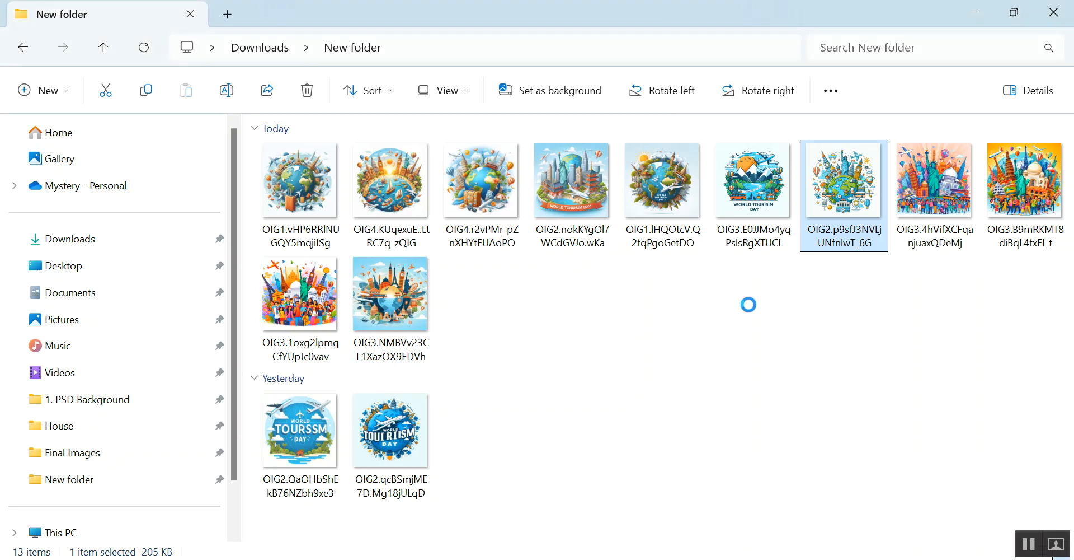
- From the Explorer folder of generated images, open OIG3.4hVifXCFqanjuaxQDeMj in Adobe Photoshop 2024
click(949, 186)
right_click(948, 187)
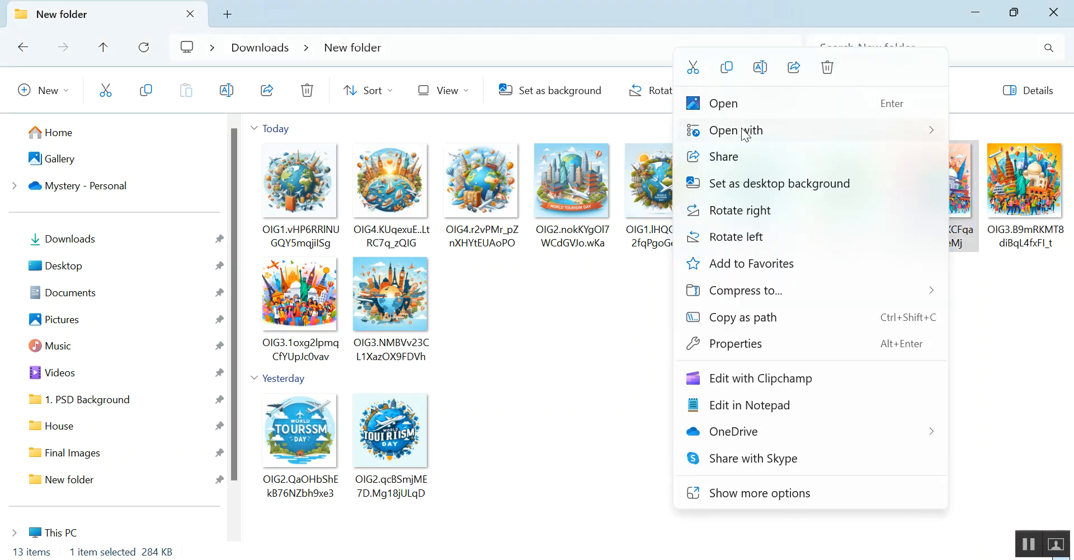
mouse_move(745, 135)
click(574, 161)
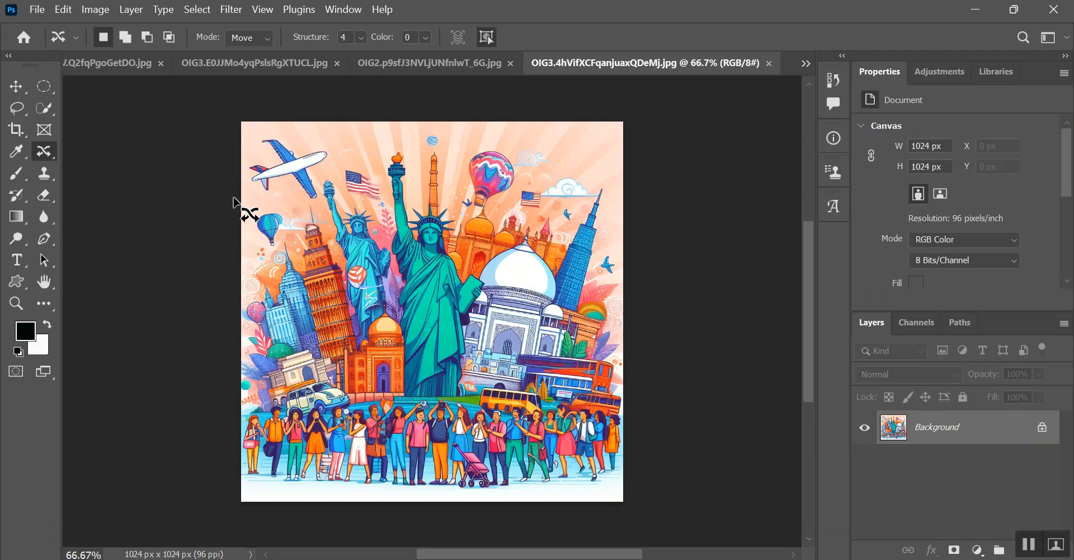
- Resample the Statue of Liberty crowd image to 3200 × 3200 px at 300 pixels/inch using Preserve Details 2.0
click(95, 10)
click(140, 126)
click(671, 292)
click(667, 306)
double_click(646, 267)
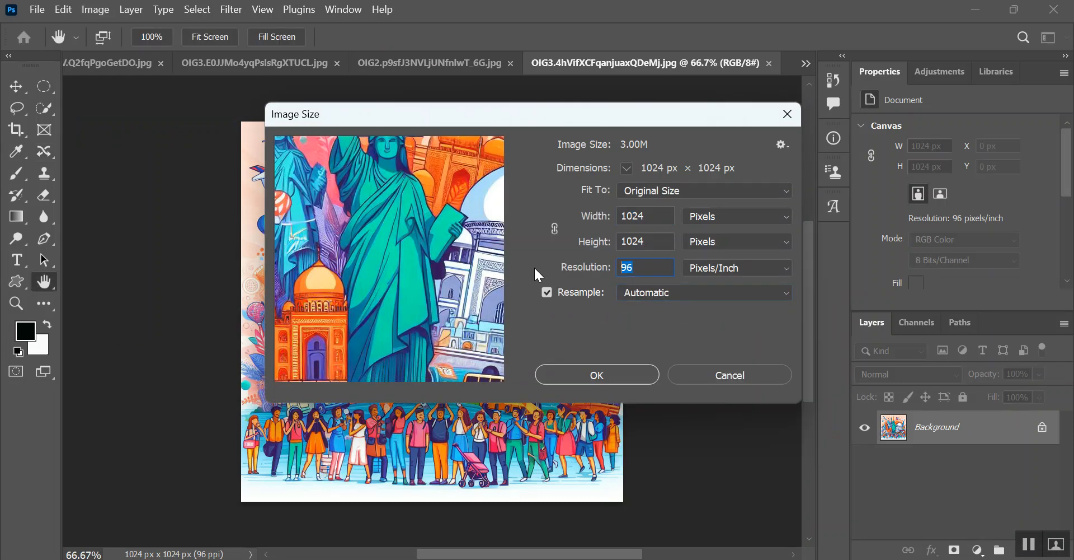
text(300)
click(674, 296)
click(683, 350)
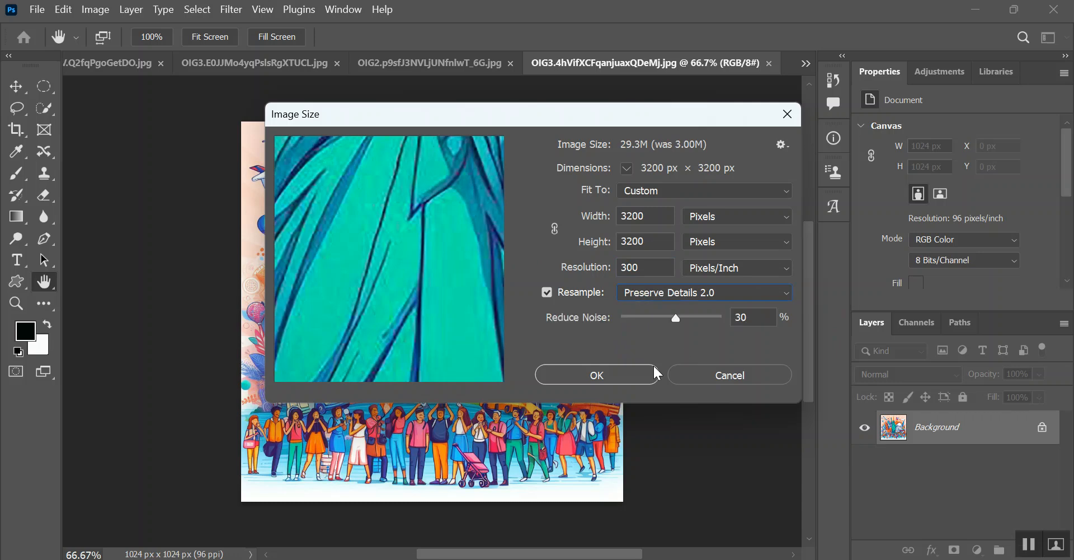
click(628, 372)
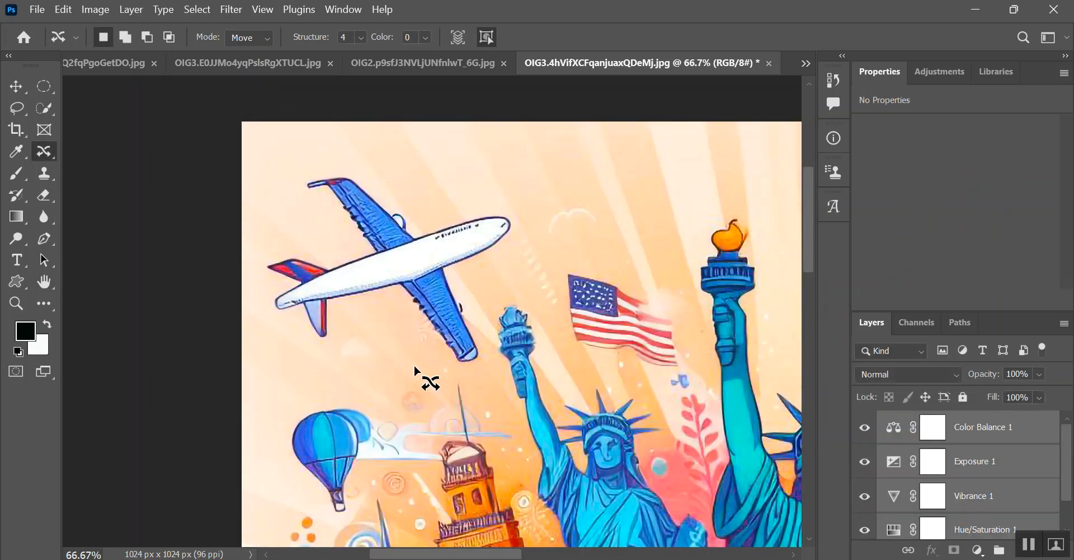
- Export the Statue of Liberty crowd image for web as a maximum-quality JPEG named worldtourismday8 in the Final Images folder
key(ctrl+alt+shift+s)
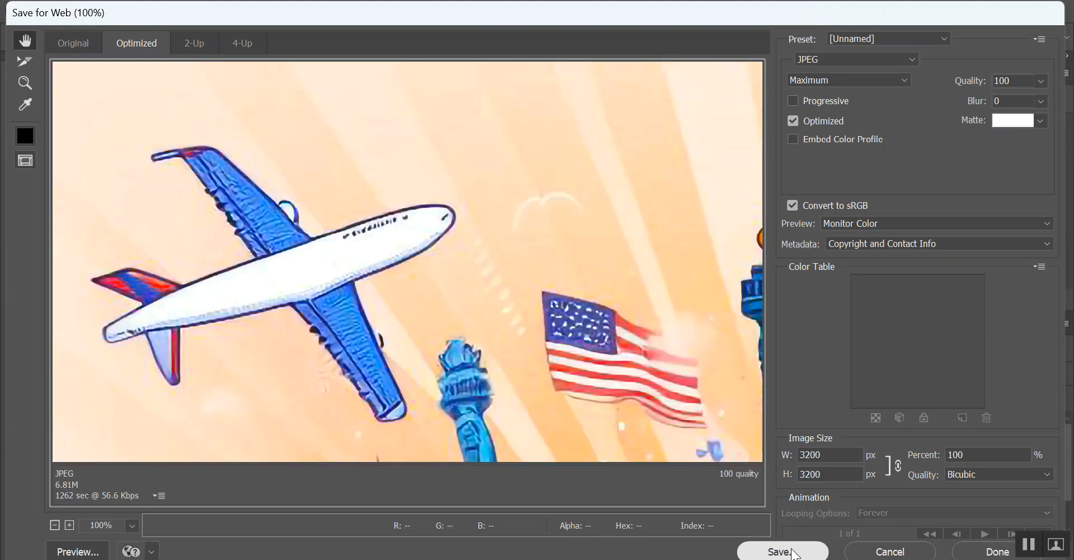
click(783, 551)
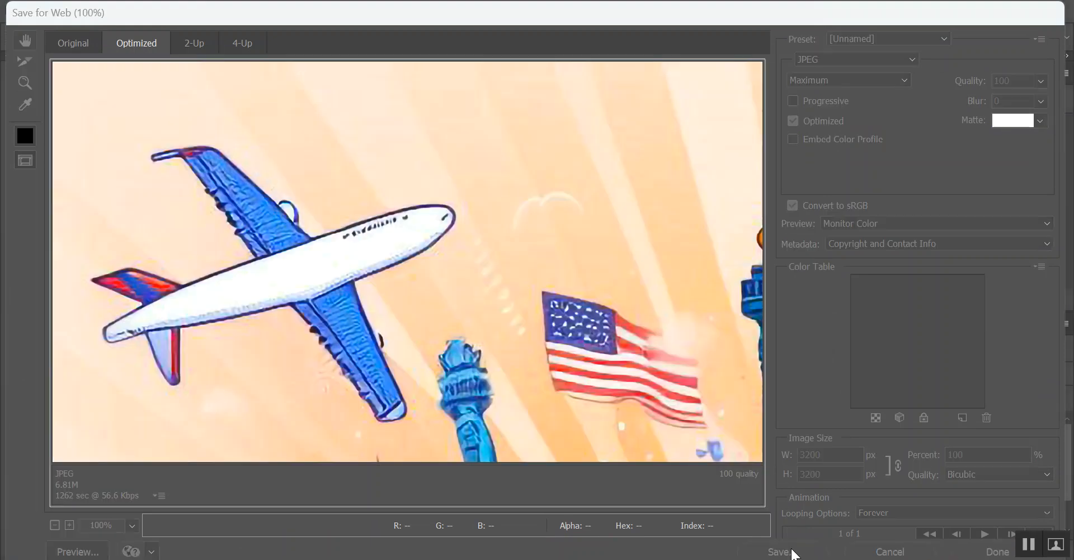
click(180, 209)
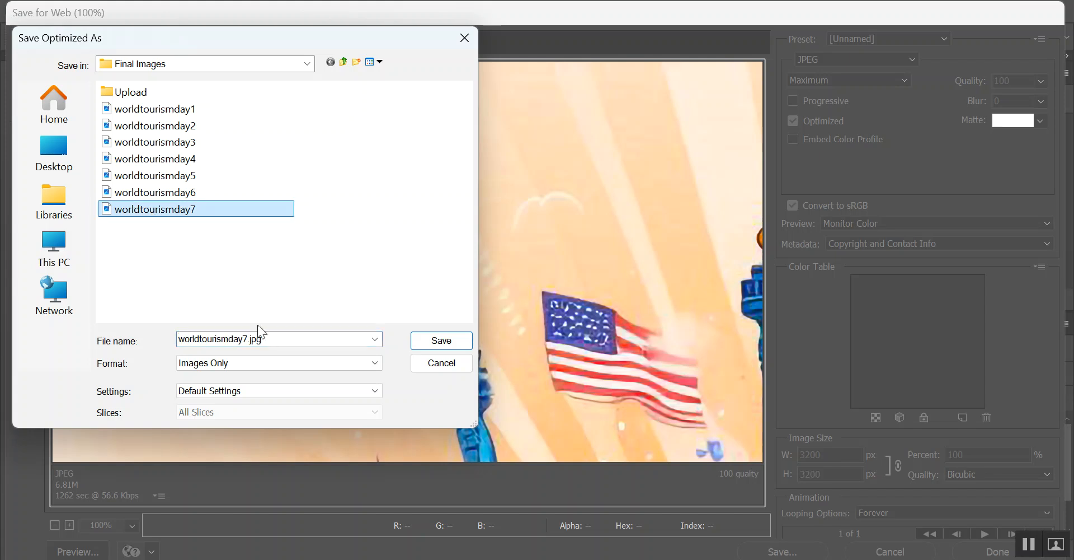
click(241, 336)
drag(241, 335, 328, 347)
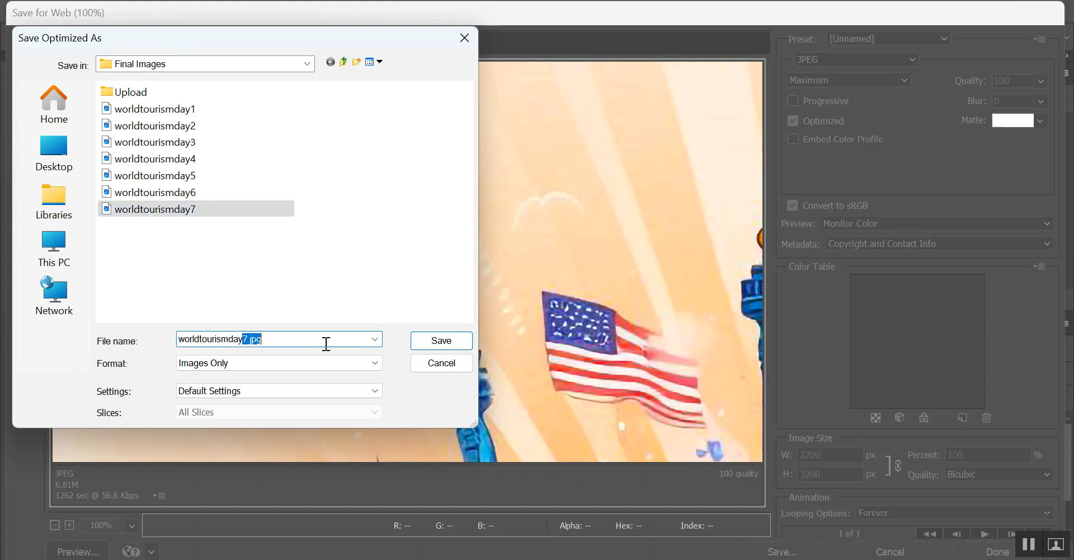
text(8)
click(440, 339)
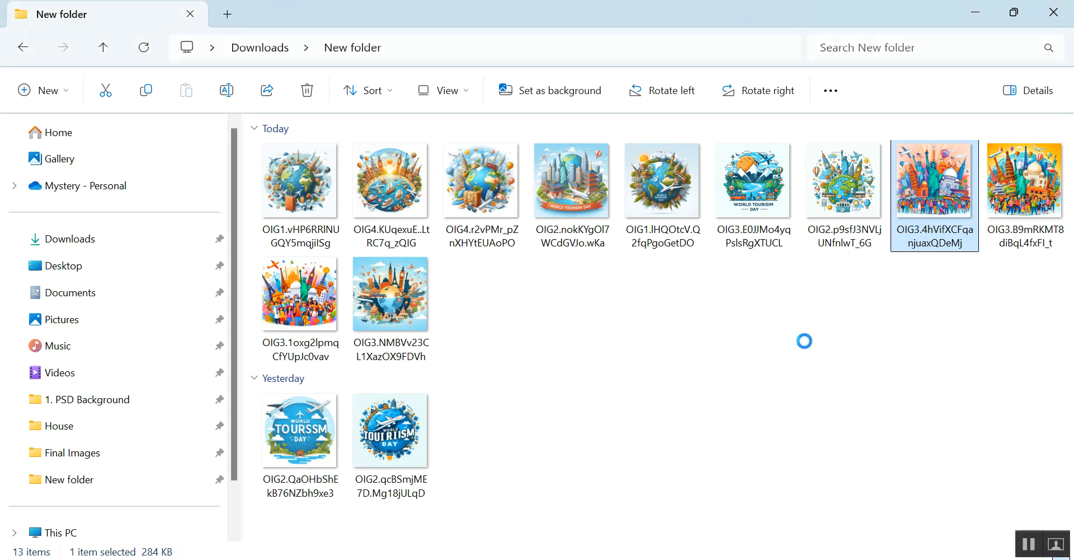
- From the Explorer folder of generated images, open OIG3.B9mRKMT8diBqL4fxFI_t in Adobe Photoshop 2024
right_click(1023, 185)
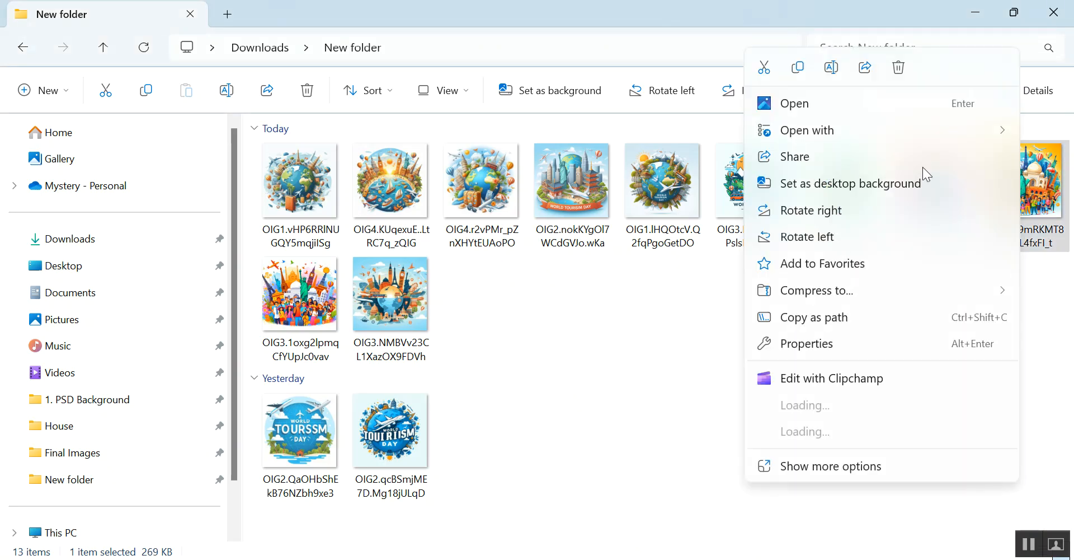
mouse_move(822, 131)
click(699, 158)
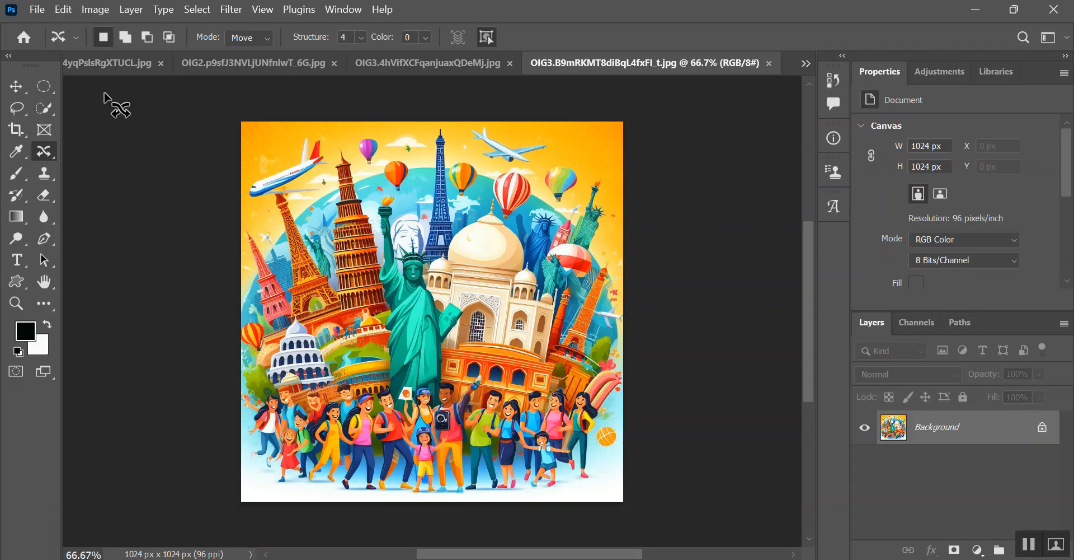
- Resample the yellow-sky landmarks and crowd image to 3200 × 3200 px at 300 pixels/inch using Preserve Details 2.0
click(88, 11)
click(140, 125)
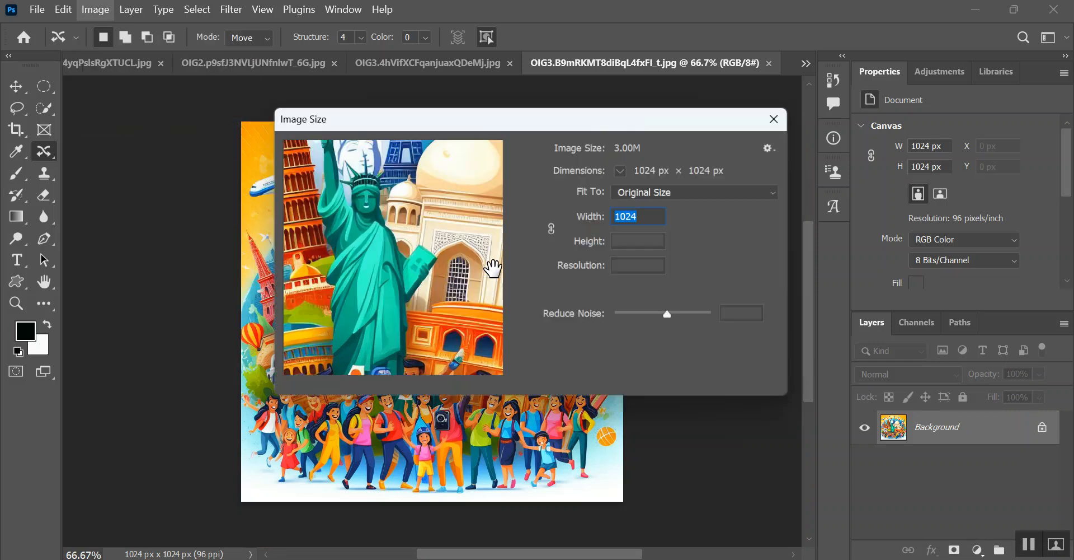
click(660, 302)
click(657, 308)
click(585, 267)
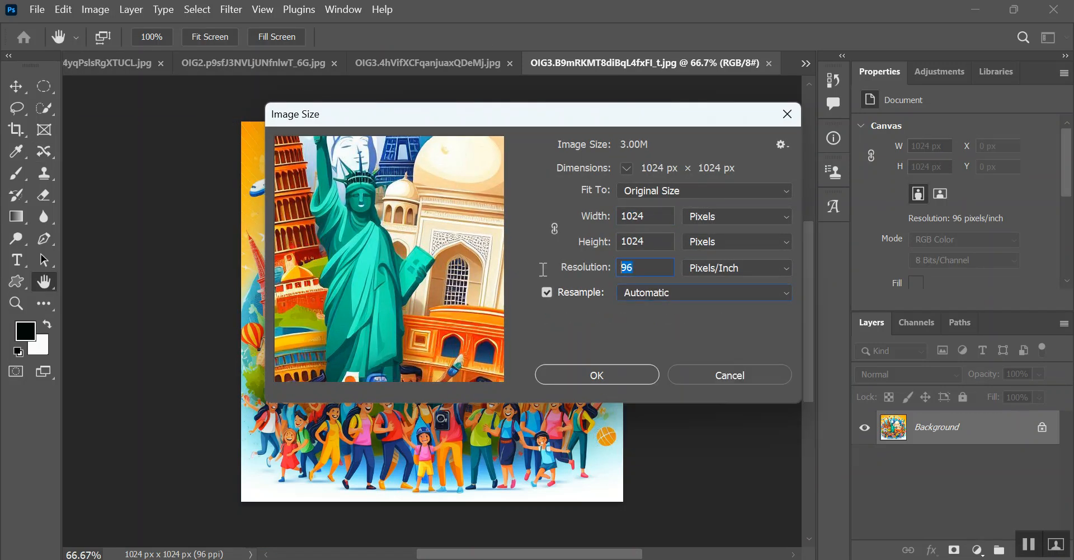
text(300)
click(654, 294)
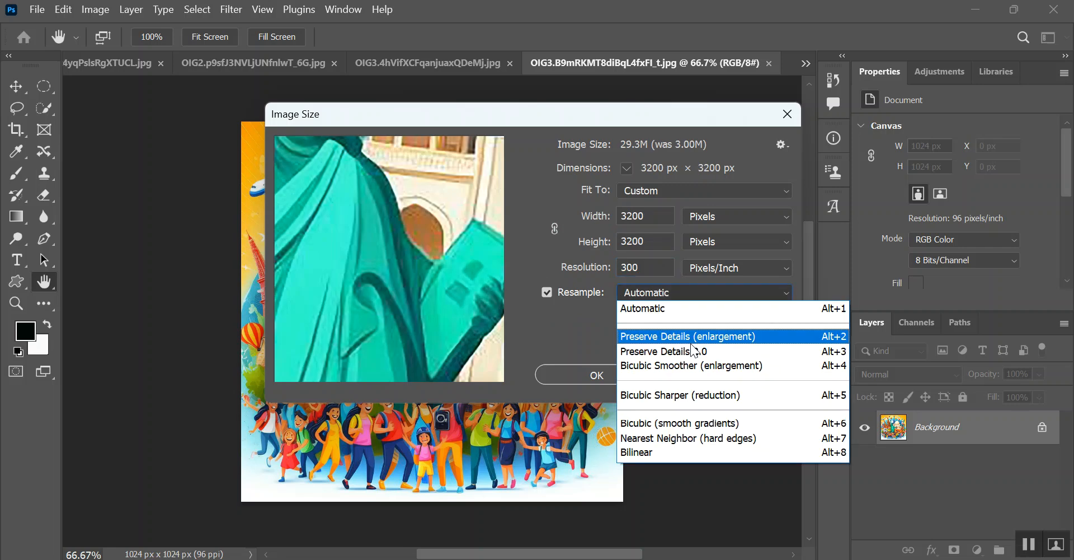
click(688, 355)
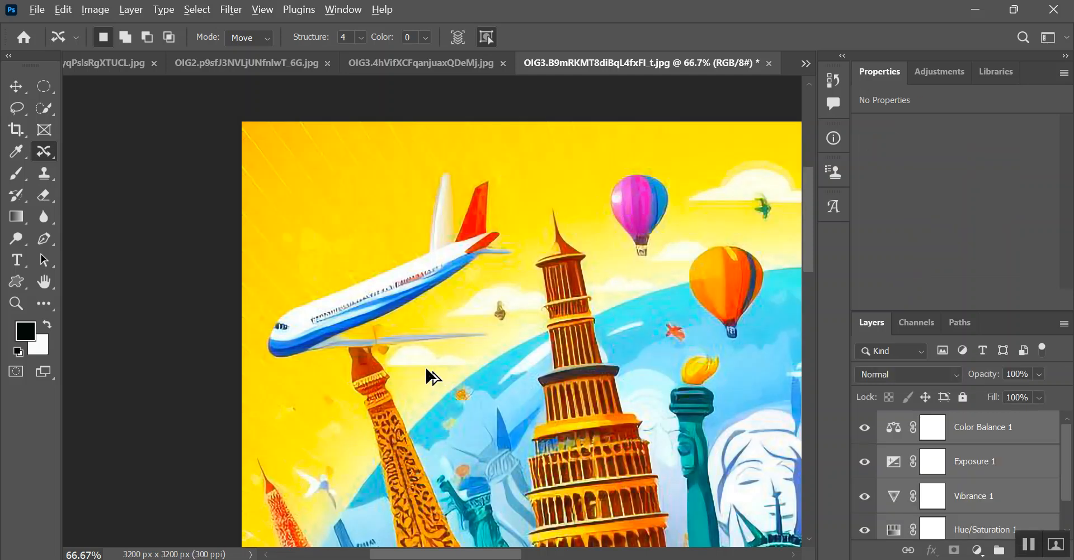
- Export the yellow-sky landmarks image for web as a maximum-quality JPEG named worldtourismday9 in the Final Images folder
key(ctrl+alt+shift+s)
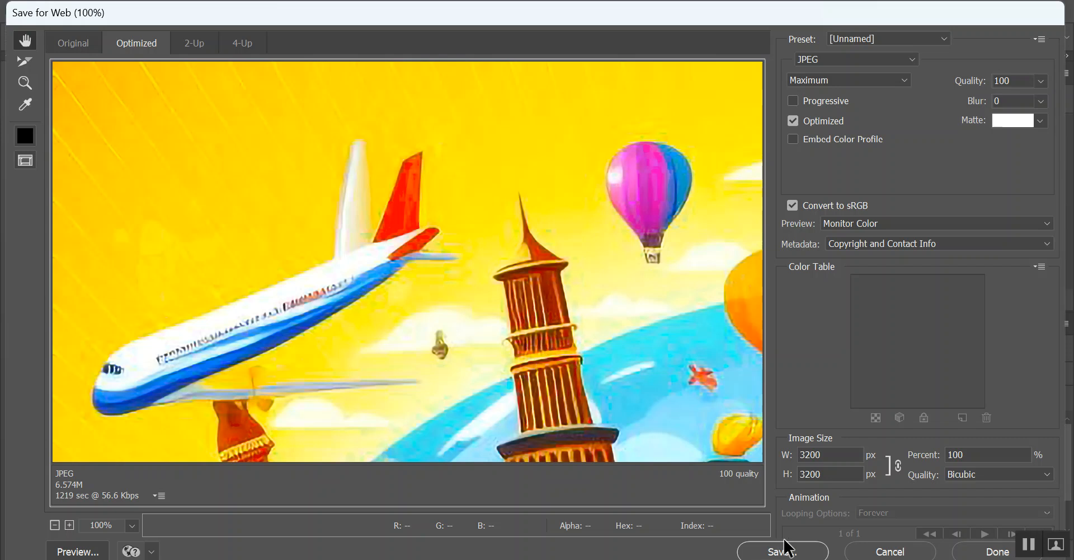
click(782, 550)
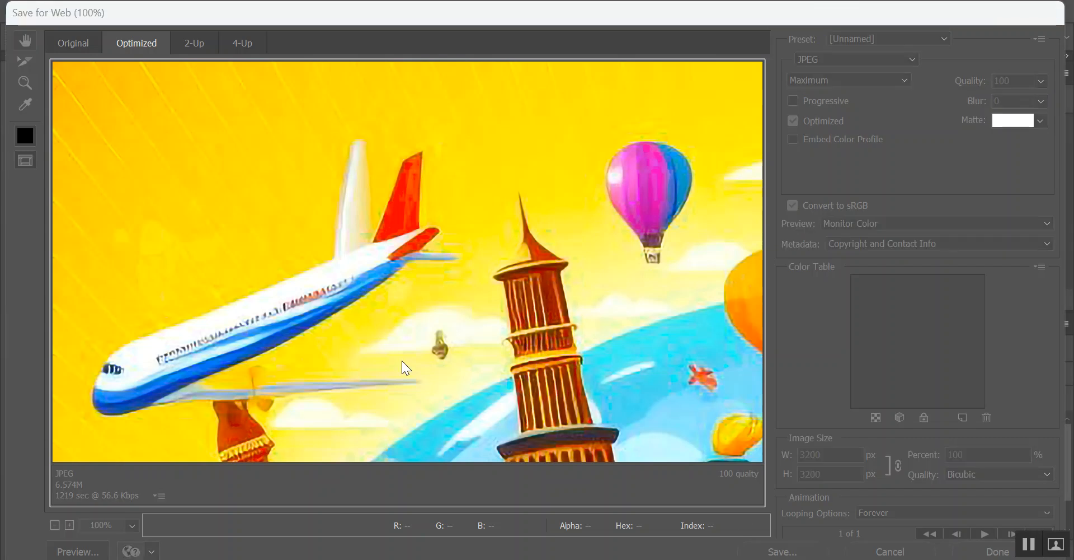
click(168, 225)
double_click(268, 339)
drag(244, 342, 328, 340)
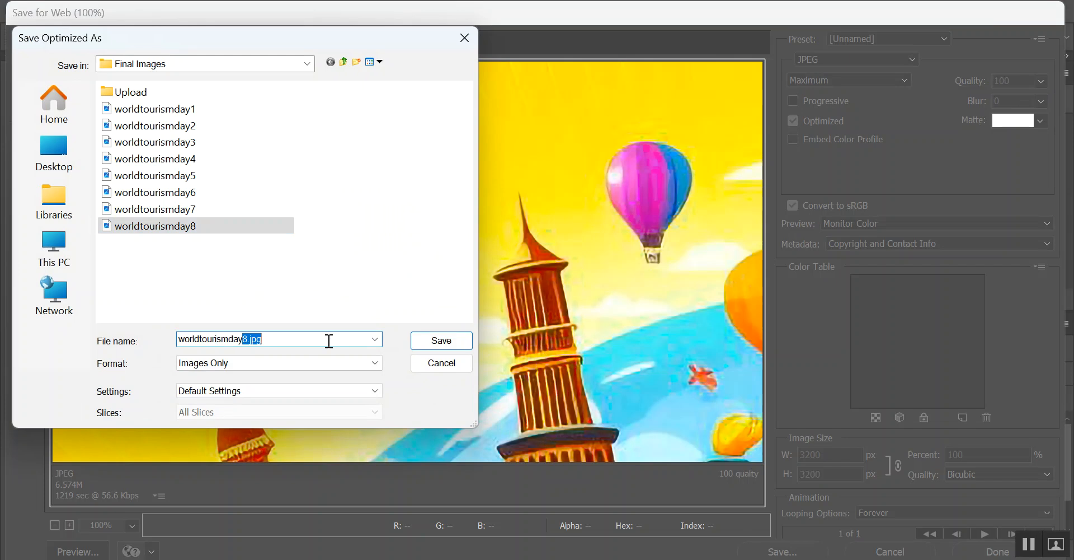
click(425, 345)
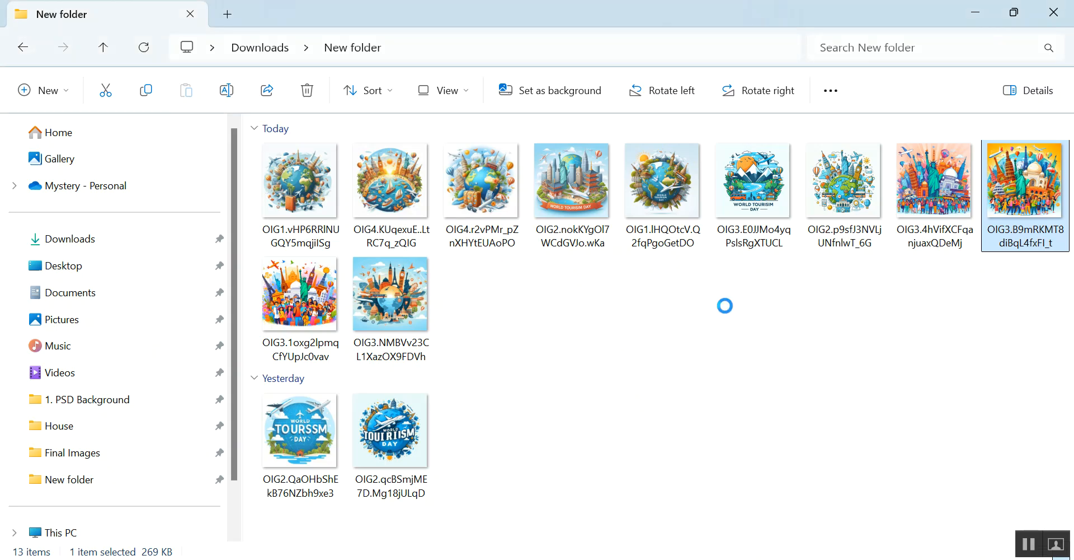
- From the Explorer folder of generated images, open OIG3.1oxg2lpmqCfYUpJc0vav in Adobe Photoshop 2024
click(291, 304)
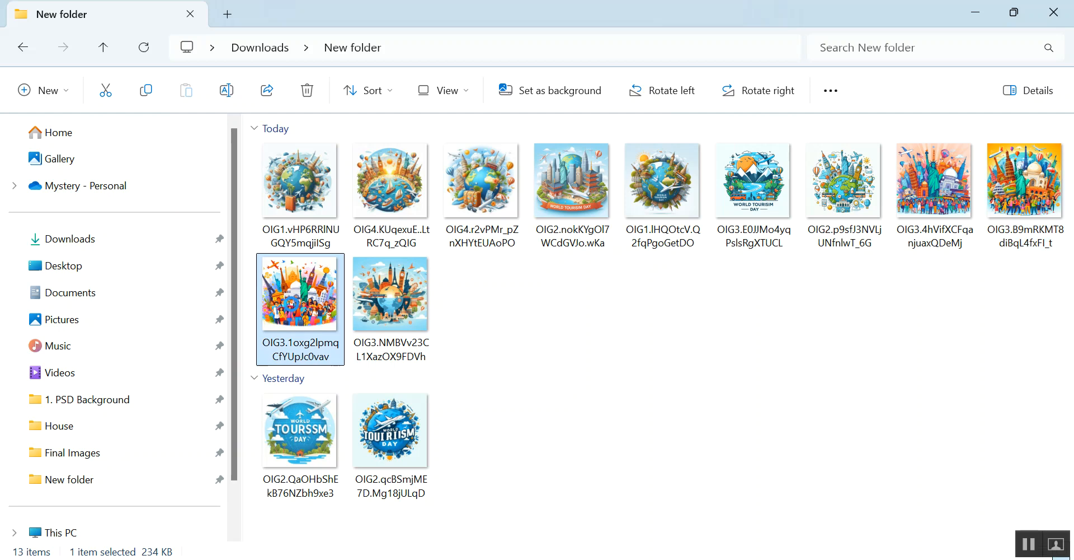
right_click(291, 304)
mouse_move(524, 125)
click(602, 159)
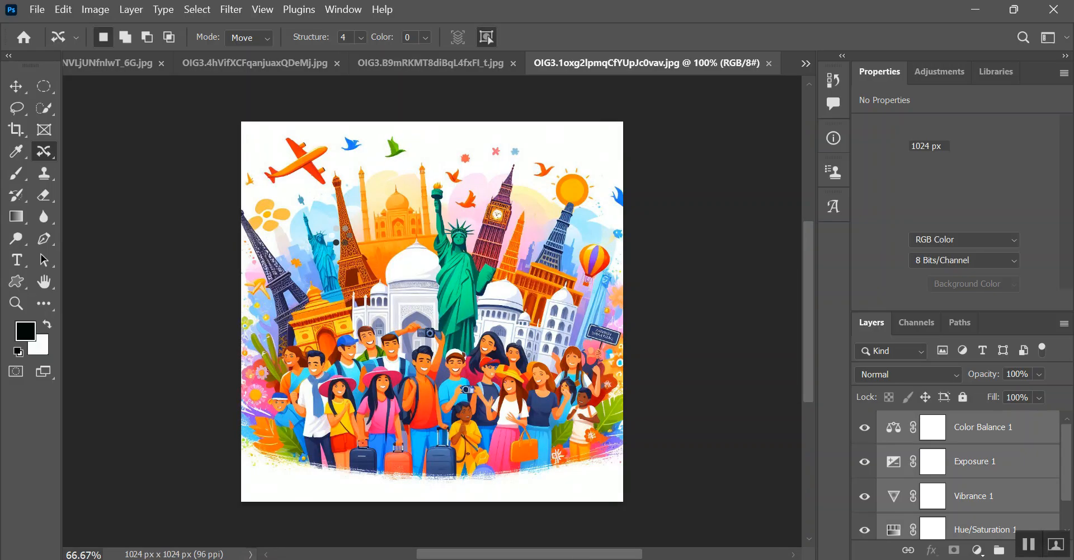
- Resample the white-background tourist group image to 3200 × 3200 px at 300 pixels/inch using Preserve Details 2.0
click(95, 9)
click(140, 126)
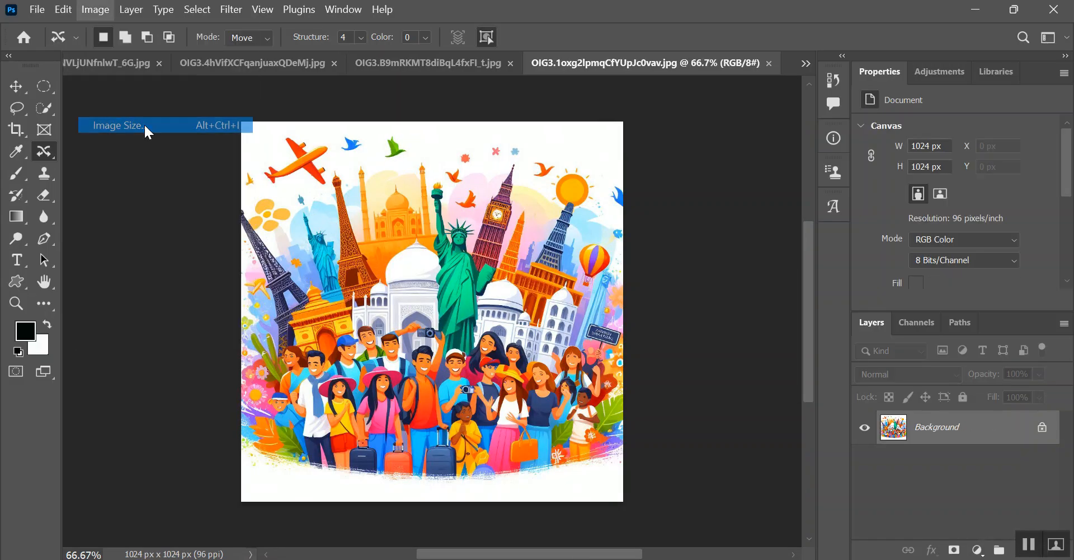
click(660, 292)
click(661, 305)
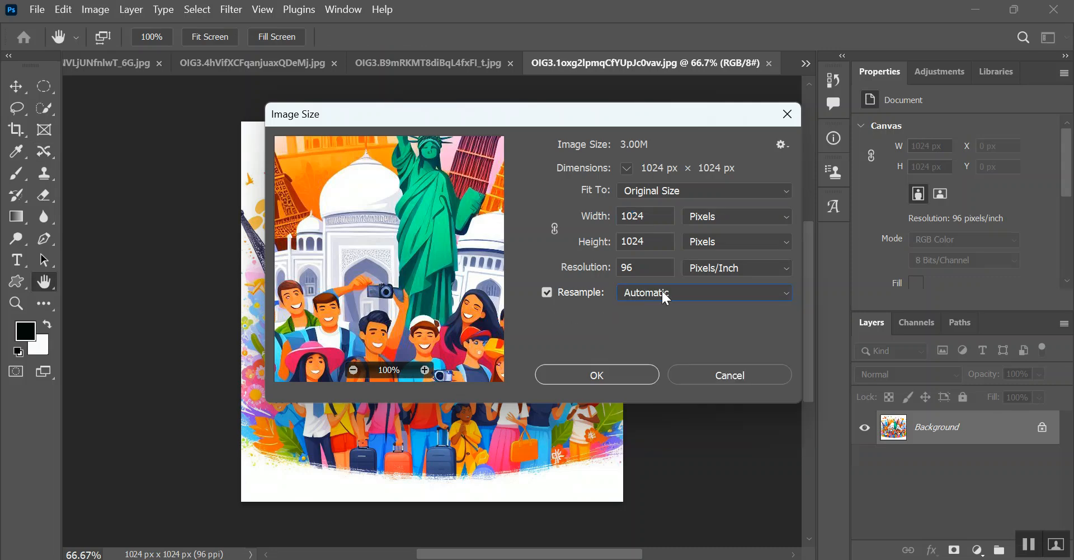
click(564, 265)
text(300)
click(673, 292)
click(672, 348)
key(j)
click(597, 375)
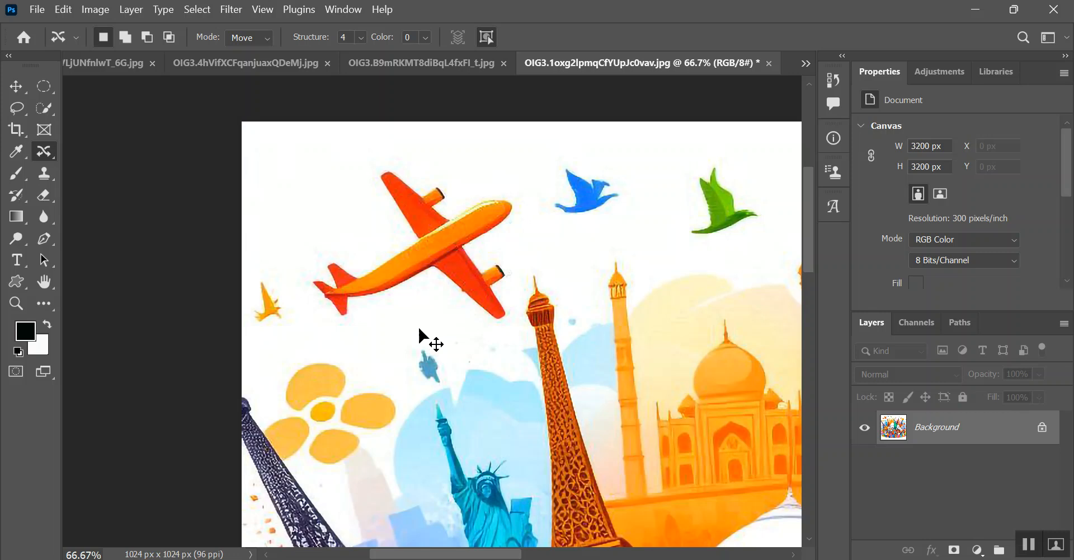
- Paste the copied adjustment layers onto the tourist group image and export it for web as a maximum-quality JPEG named worldtourismday10 in Final Images
key(ctrl+v)
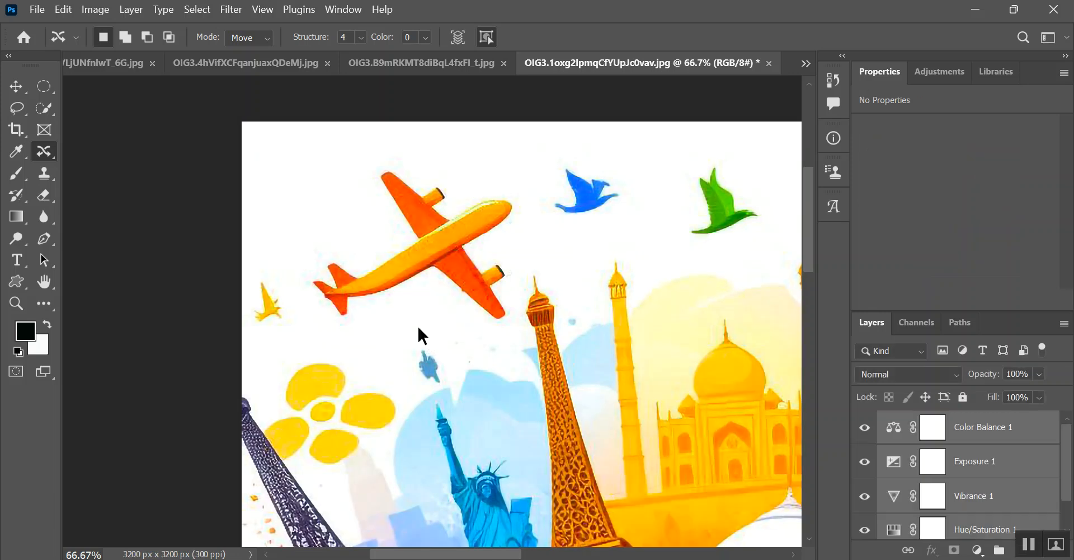
key(ctrl+alt+shift+s)
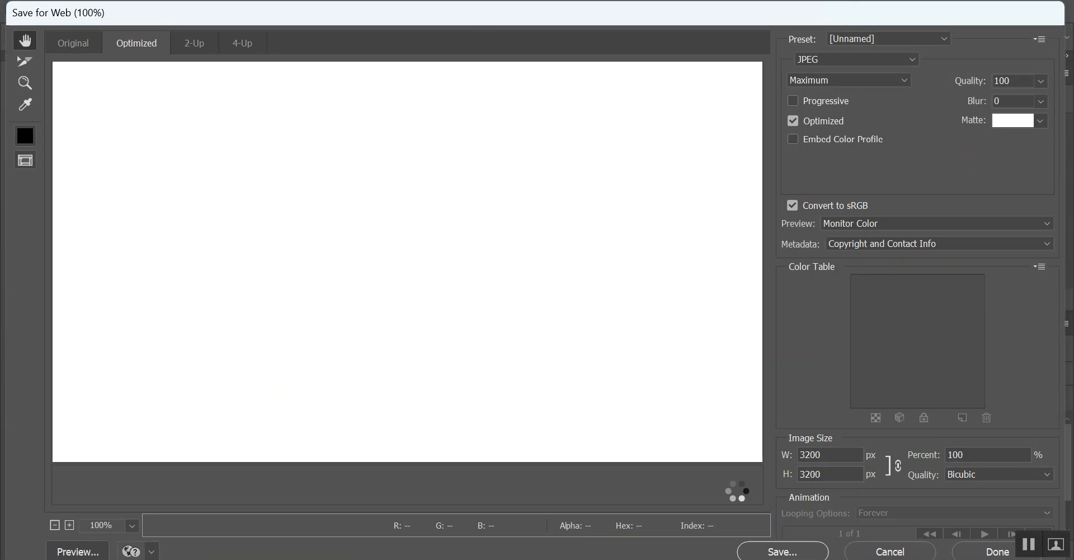
click(783, 552)
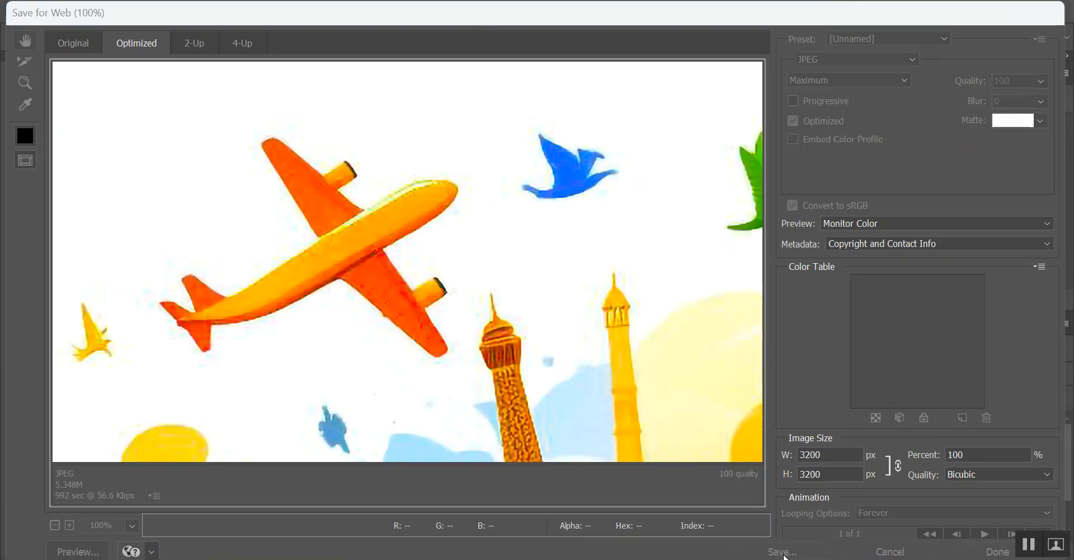
click(204, 244)
click(278, 338)
drag(242, 338, 291, 338)
text(1)
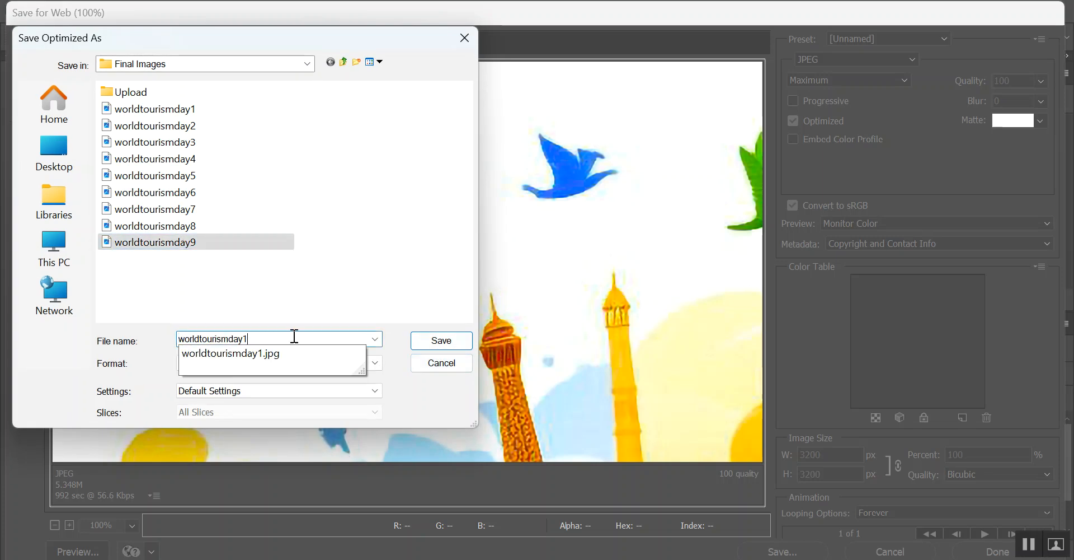
text(0)
click(442, 340)
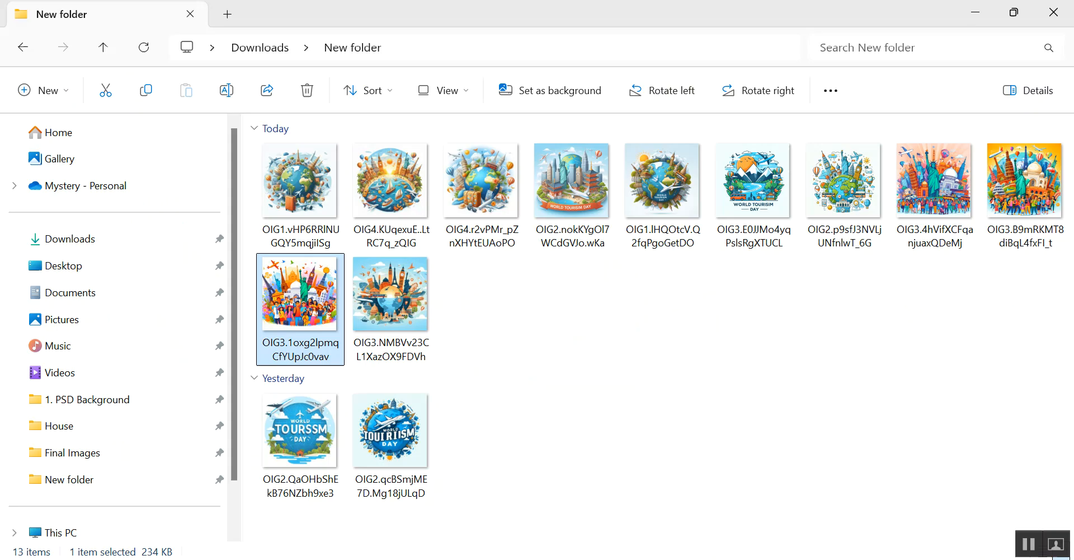
- From the Explorer folder of generated images, open OIG3.NMBVv23CL1XazOX9FDVh in Adobe Photoshop 2024
click(388, 316)
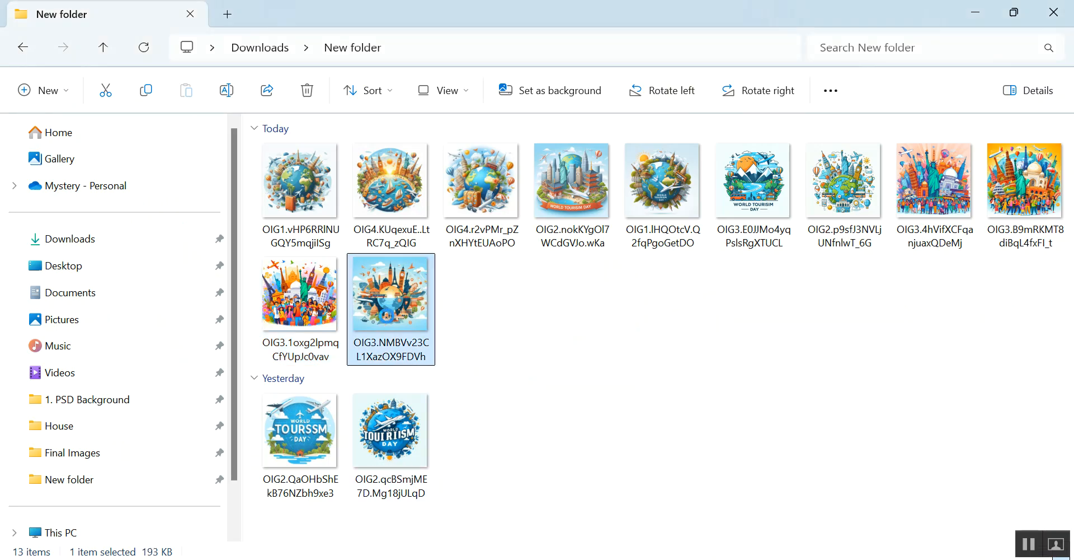
right_click(389, 319)
mouse_move(599, 130)
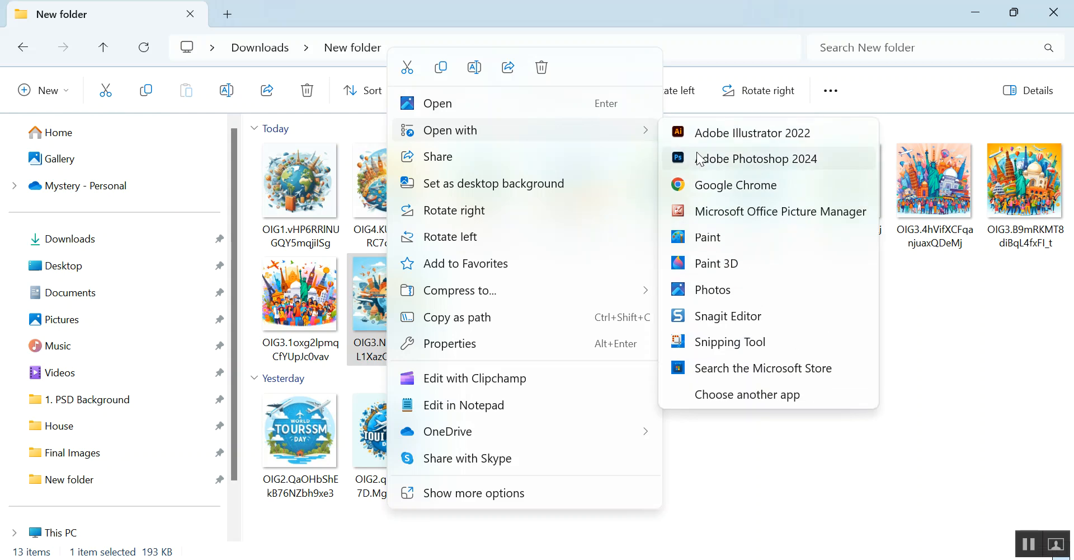
click(707, 156)
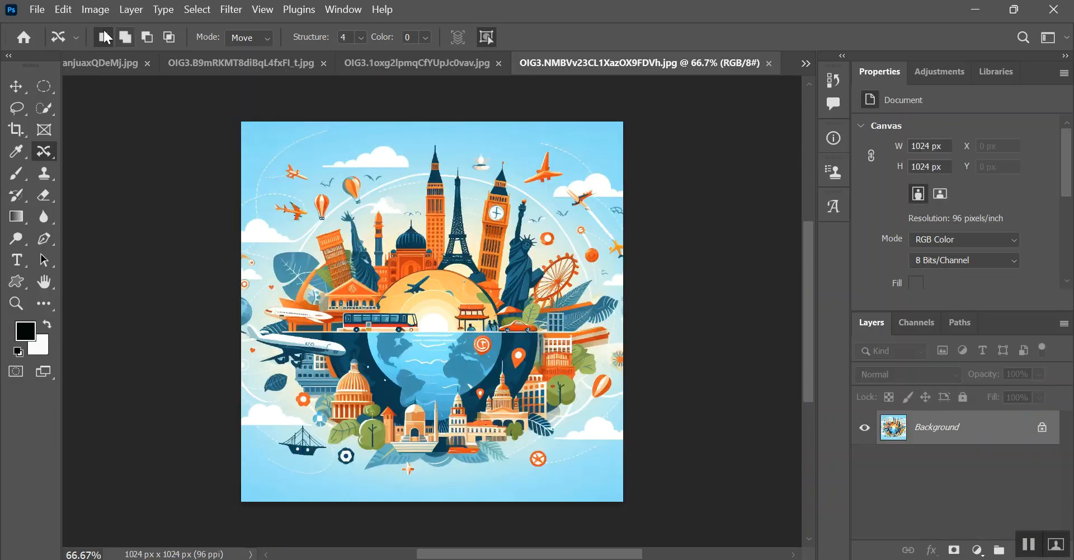
- Resample the blue-sky half-globe landmarks image to 3200 × 3200 px at 300 pixels/inch using Preserve Details 2.0
click(95, 10)
click(134, 125)
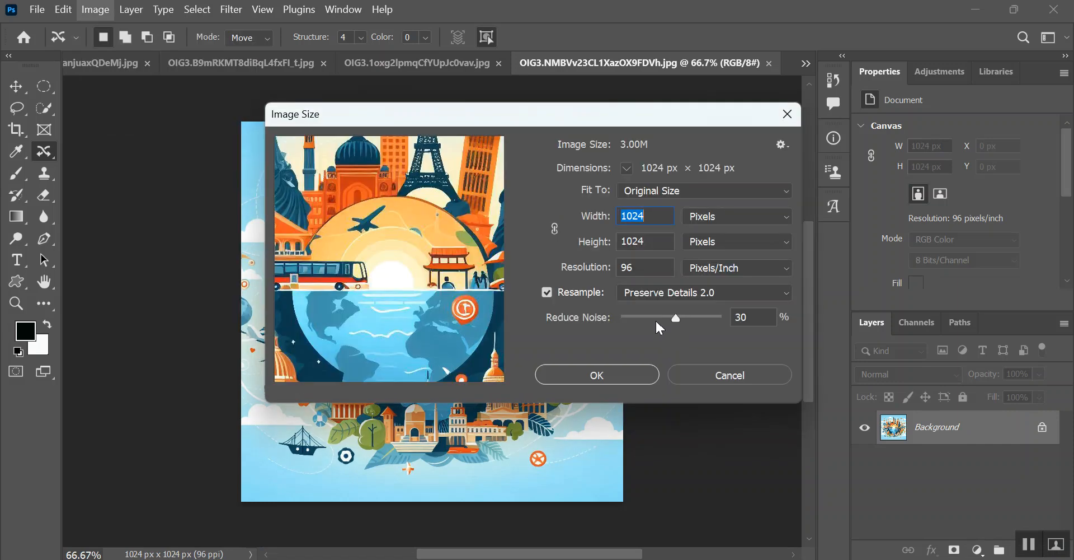
click(632, 292)
click(647, 309)
double_click(629, 267)
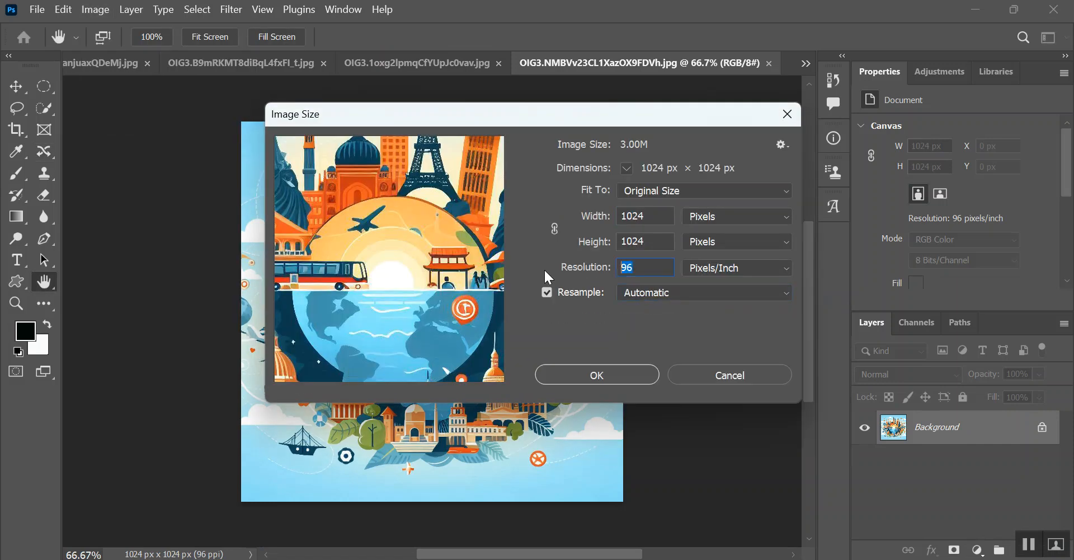
text(300)
click(700, 293)
click(702, 353)
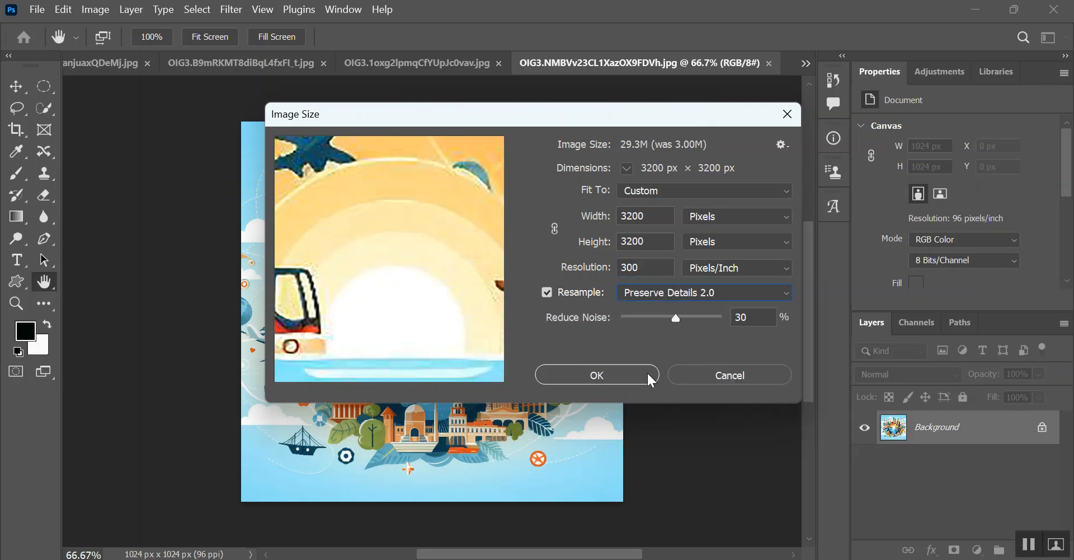
click(598, 383)
key(j)
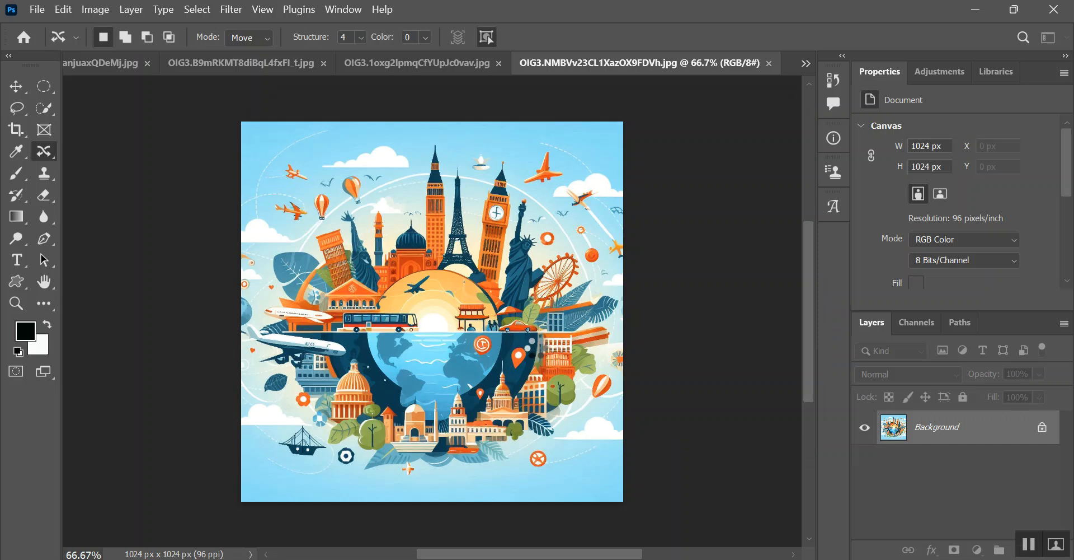
- Paste the copied adjustment layers onto the half-globe landmarks image and export it for web as a maximum-quality JPEG named worldtourismday11
scroll(492, 343, down, 2)
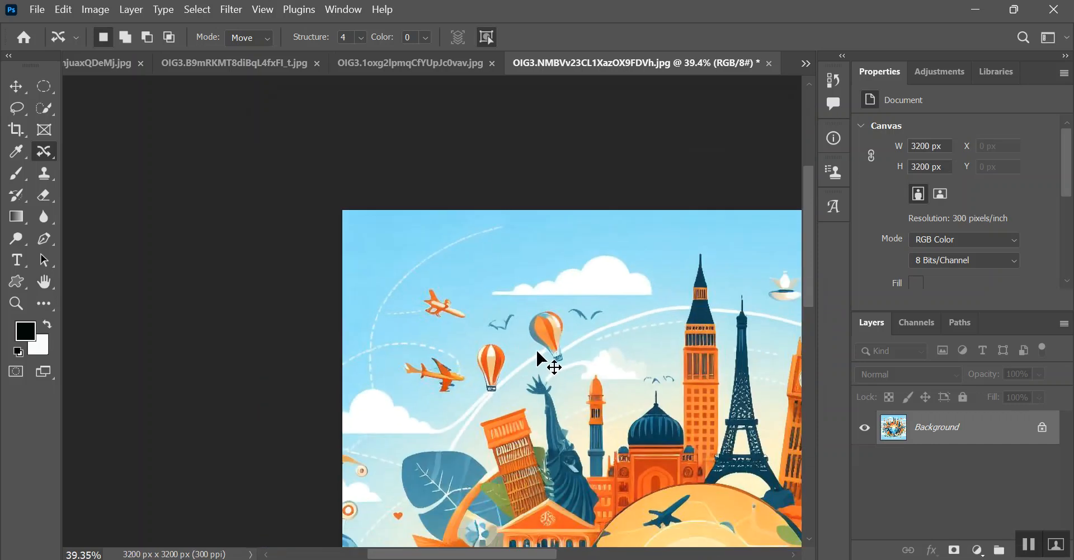
key(ctrl+v)
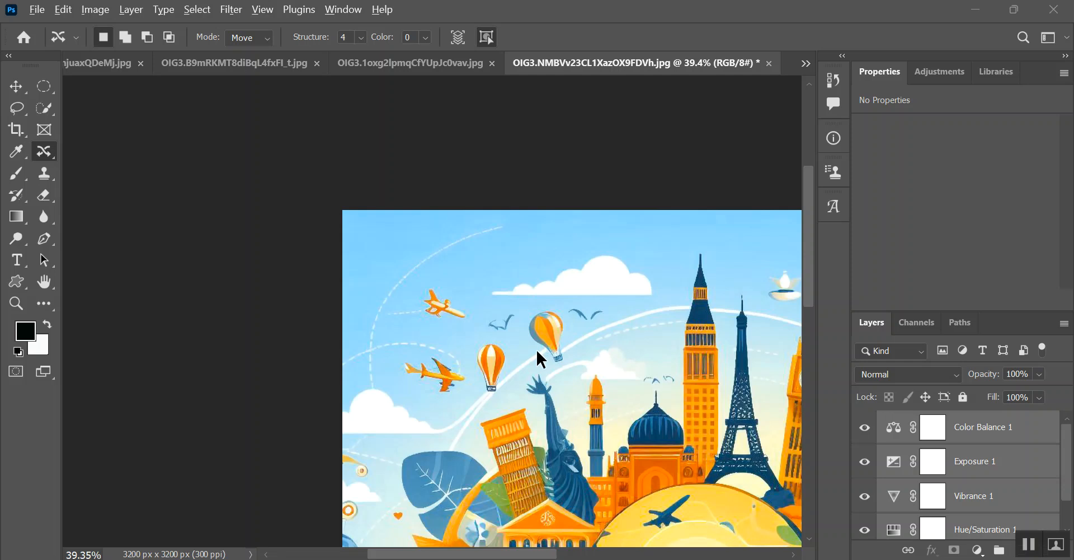
key(ctrl+alt+shift+s)
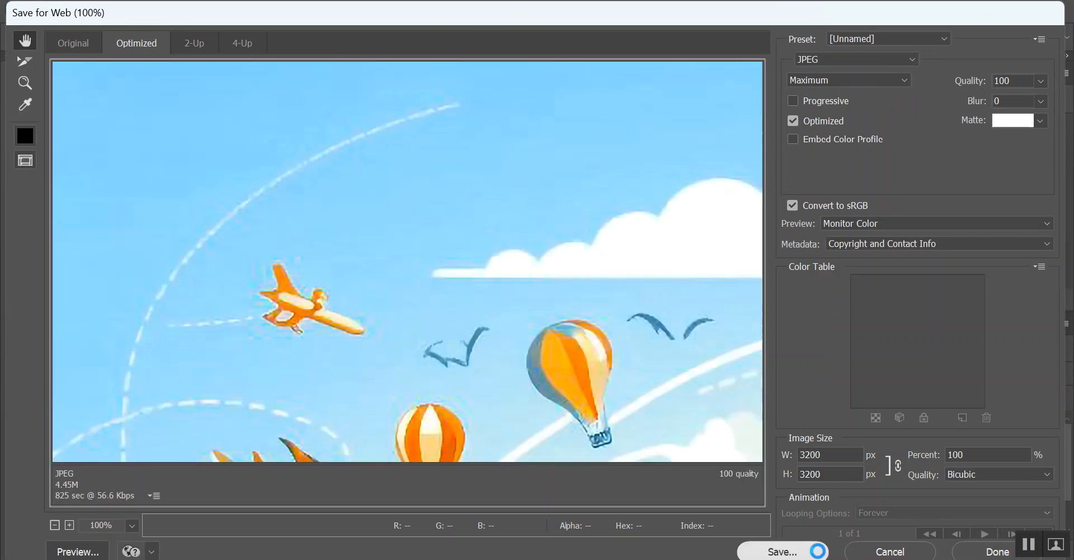
click(782, 551)
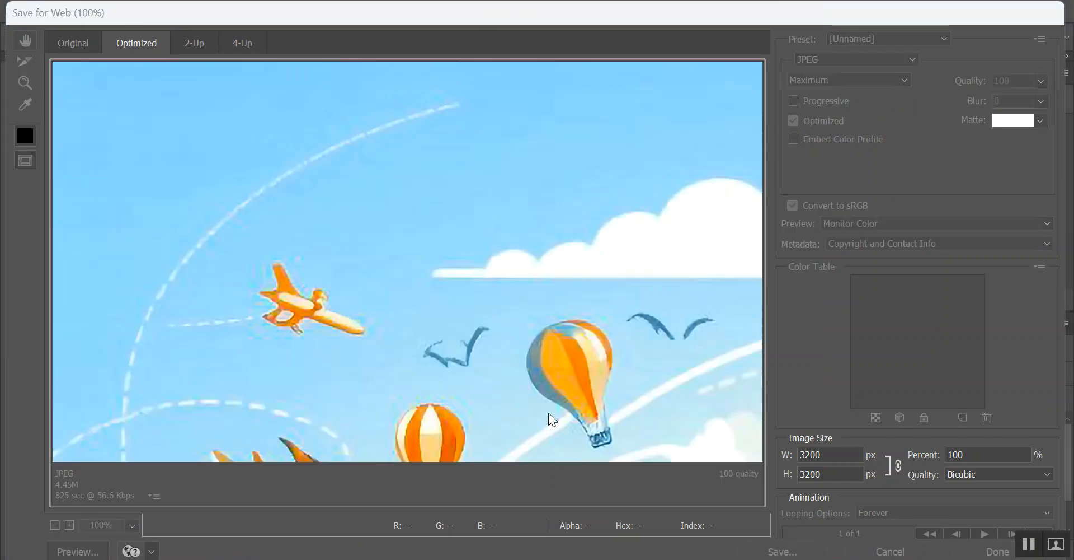
click(195, 258)
double_click(240, 339)
click(250, 339)
text(11)
click(449, 340)
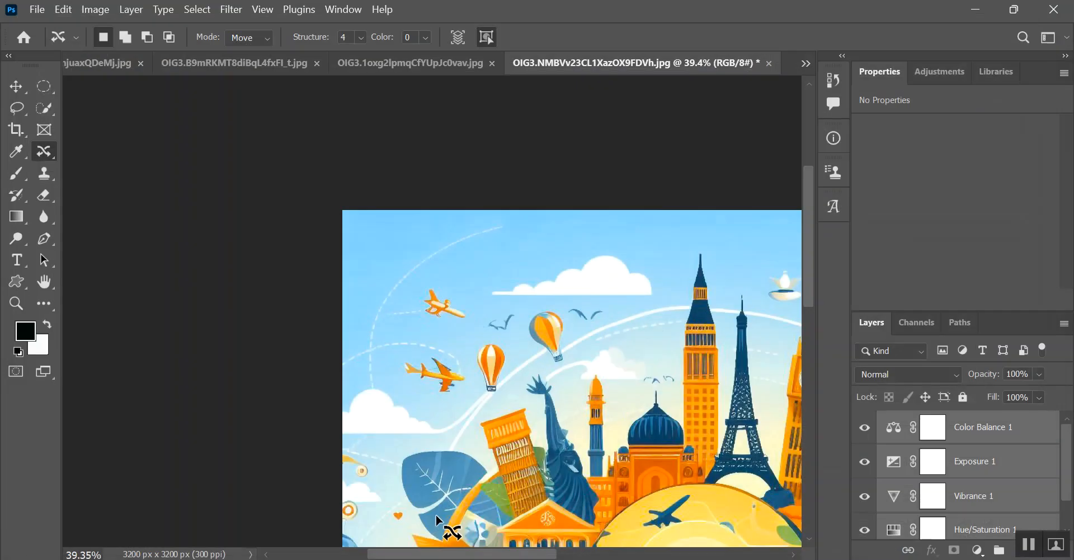
- Switch to Chrome and bring up the Freepik Contributor Upload page
mouse_move(400, 559)
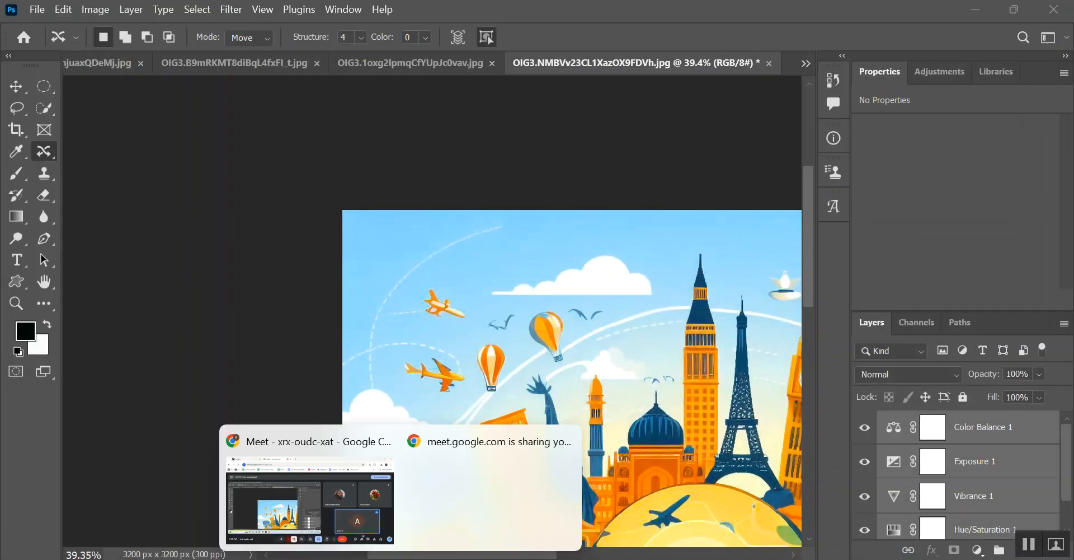
click(350, 516)
click(201, 8)
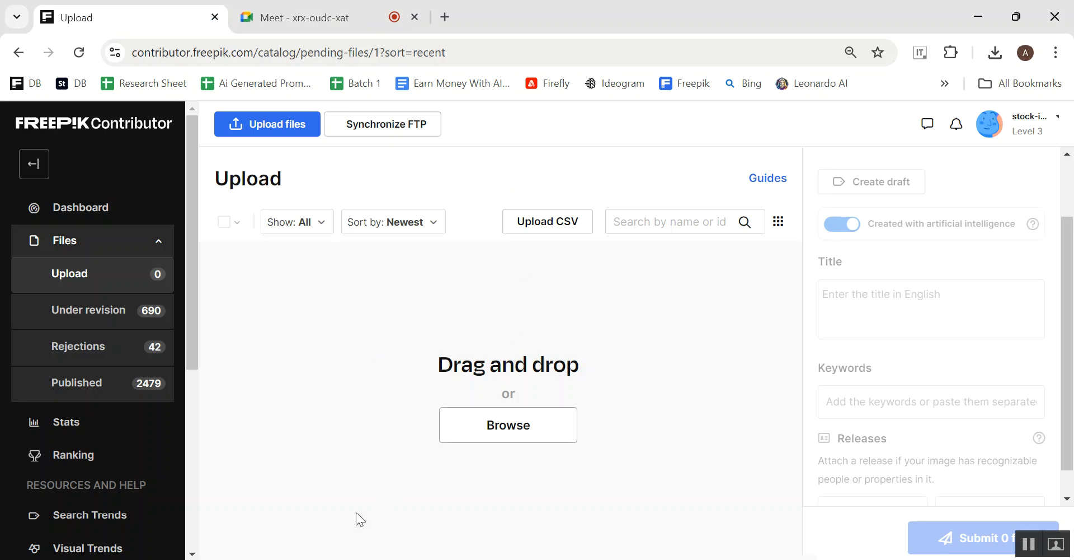
- Upload worldtourismday1 through worldtourismday11 from the Final Images folder to the Freepik Contributor Upload page
click(361, 558)
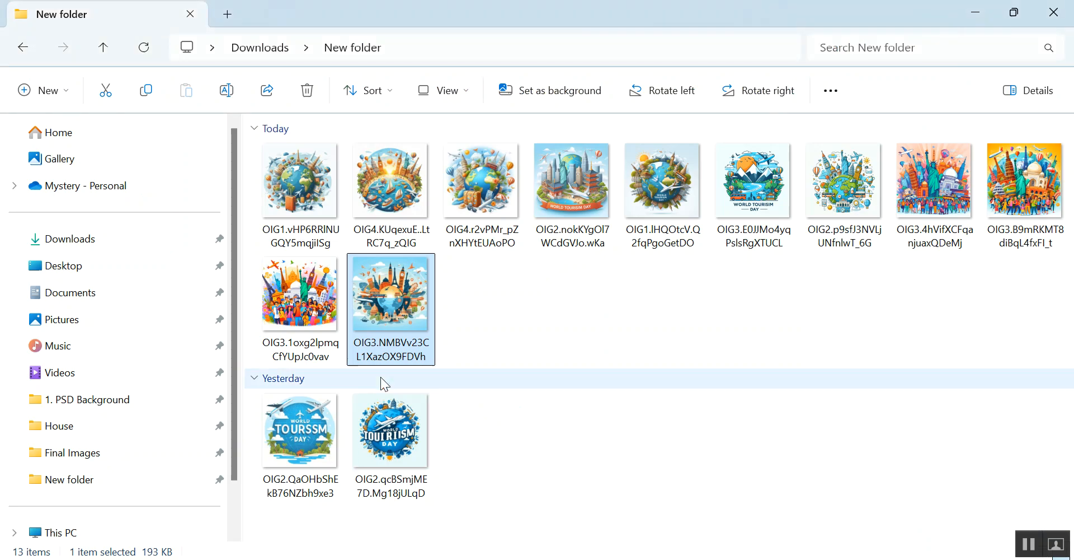
click(104, 452)
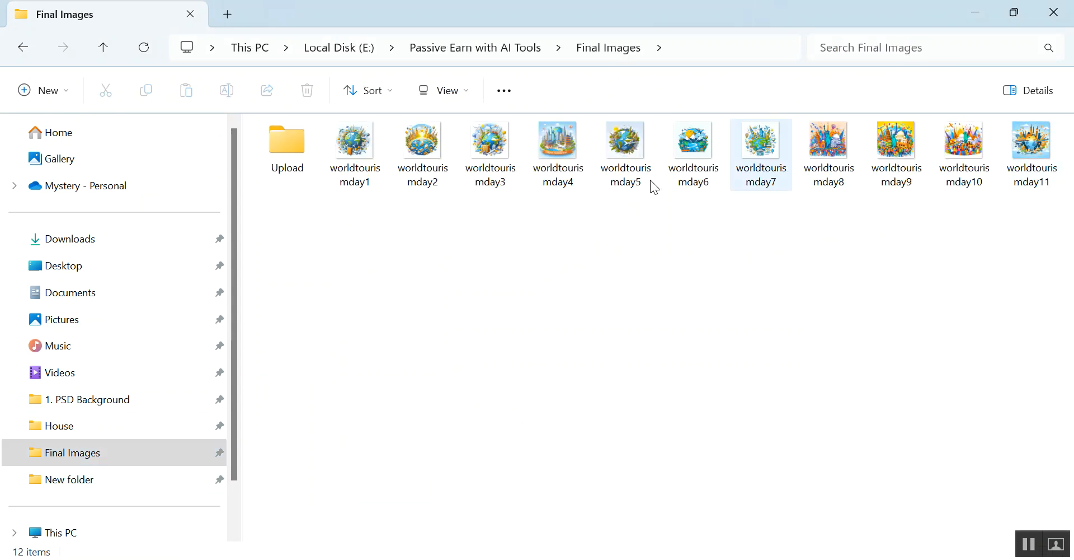
drag(347, 222, 1069, 117)
drag(369, 168, 395, 556)
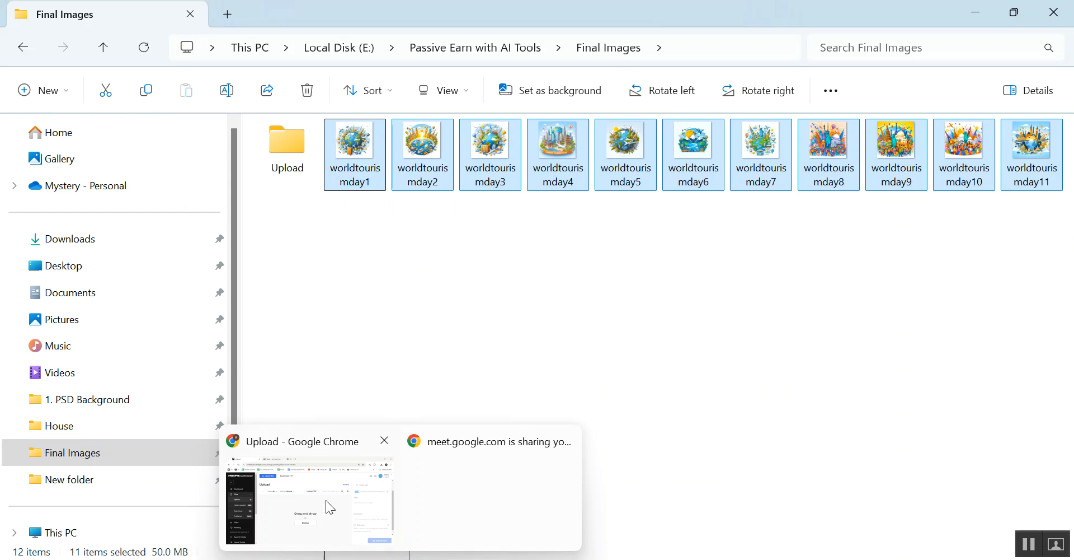
drag(325, 474, 873, 403)
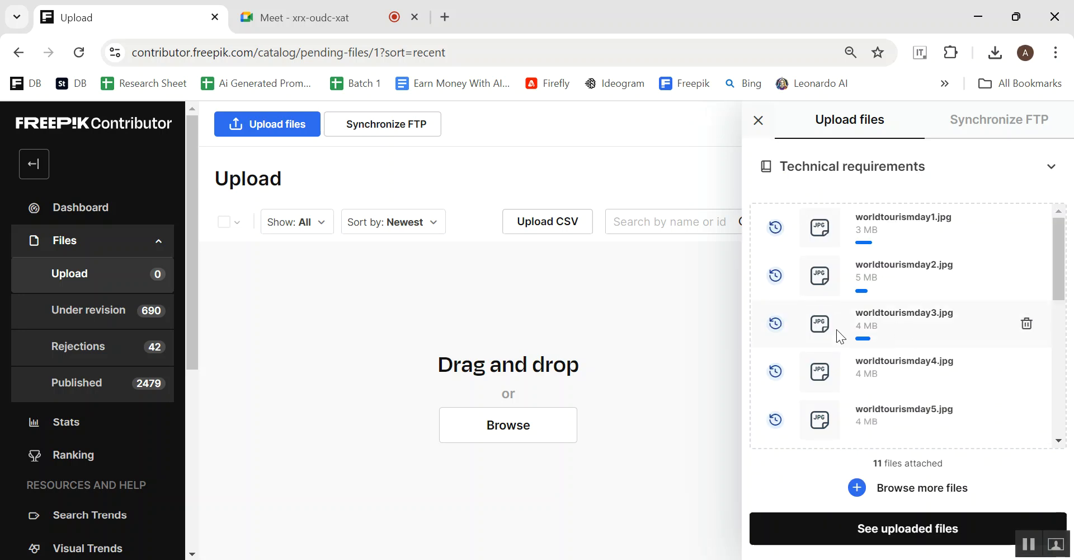
- Switch to Notepad and clear the text of the untitled note
key(alt+Tab)
key(BackSpace)
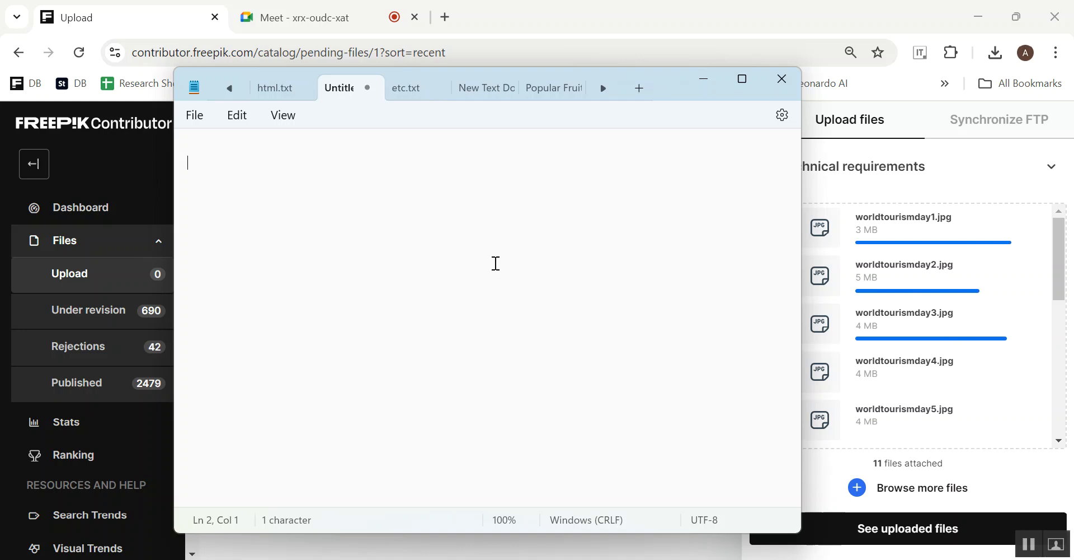
- In Chrome, open the bookmarked Freepik site and the IMStocker Keyworder in two new tabs
click(139, 9)
click(444, 19)
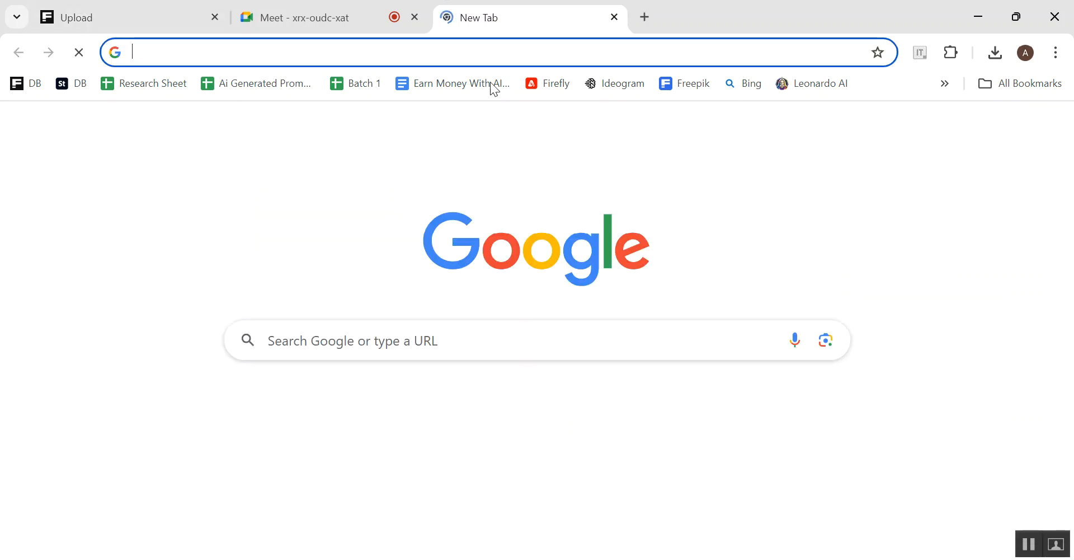
click(688, 87)
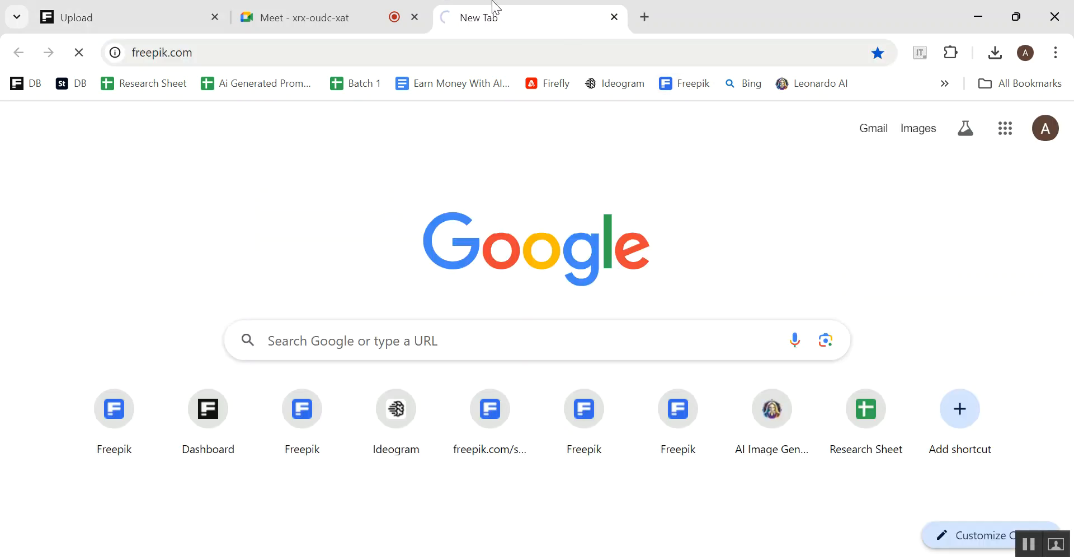
click(647, 17)
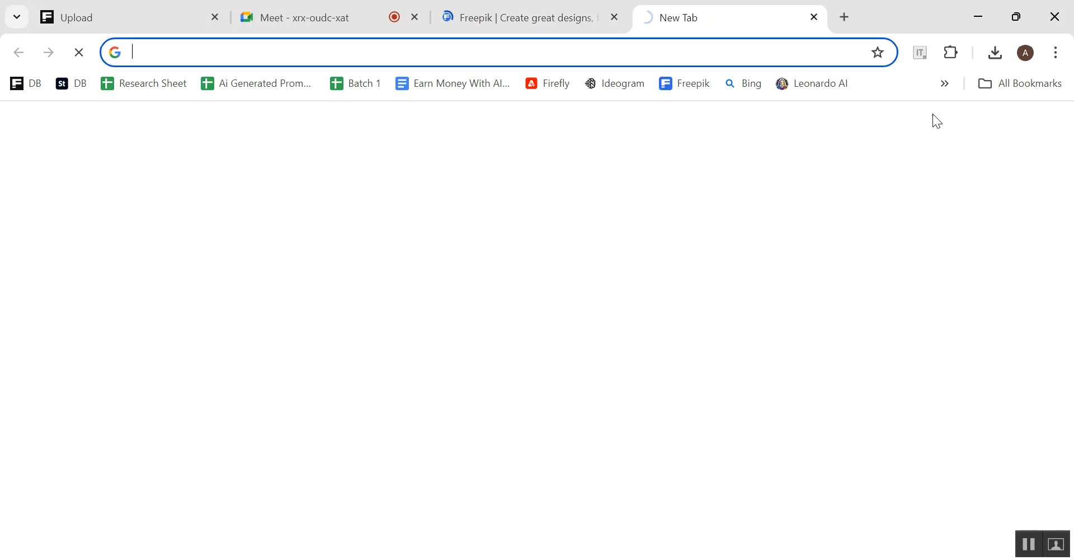
click(944, 84)
click(748, 115)
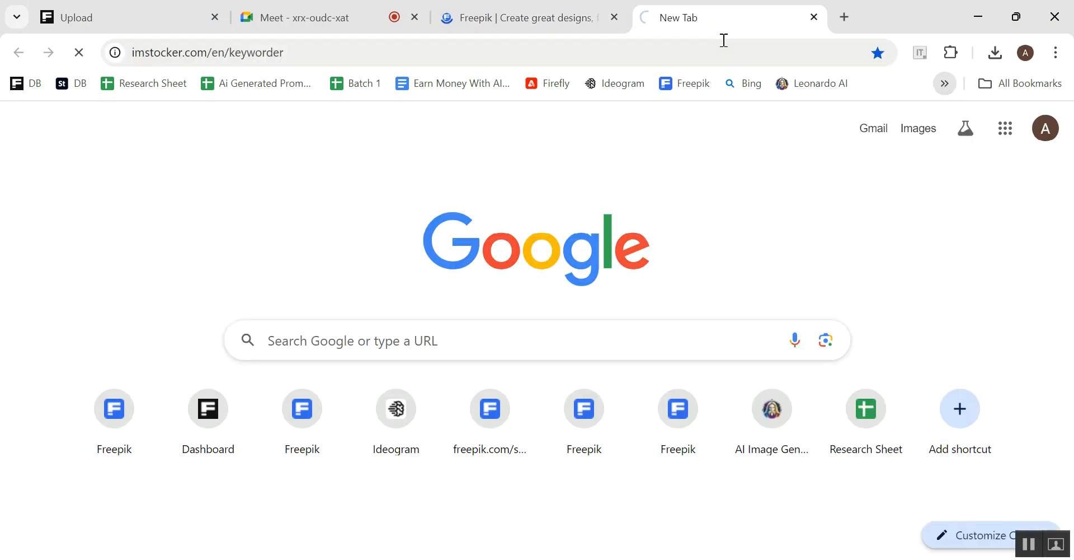
- Copy "world tourism day" from the Google search in the other Chrome window and search Freepik assets for it
click(508, 8)
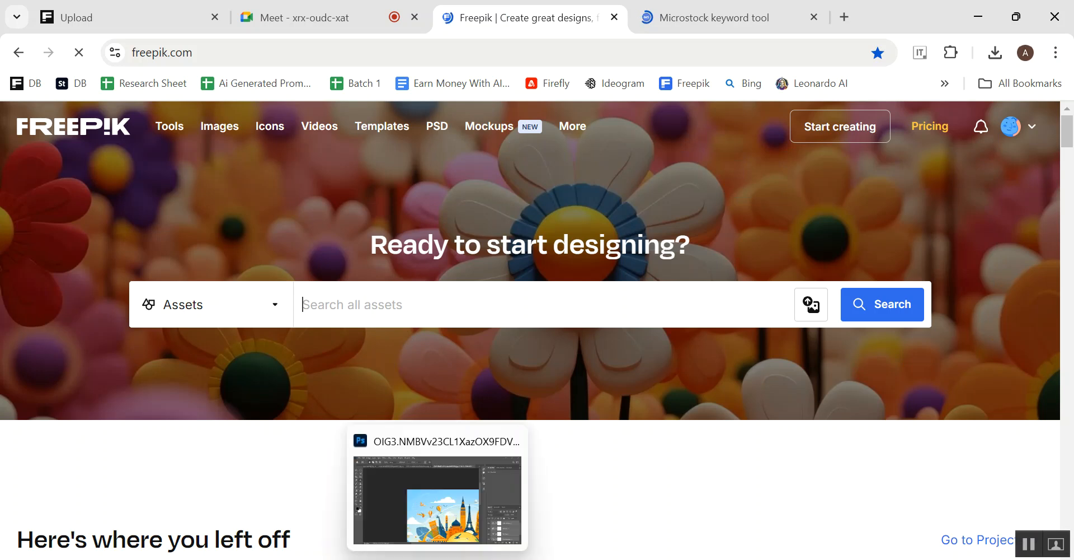
click(363, 558)
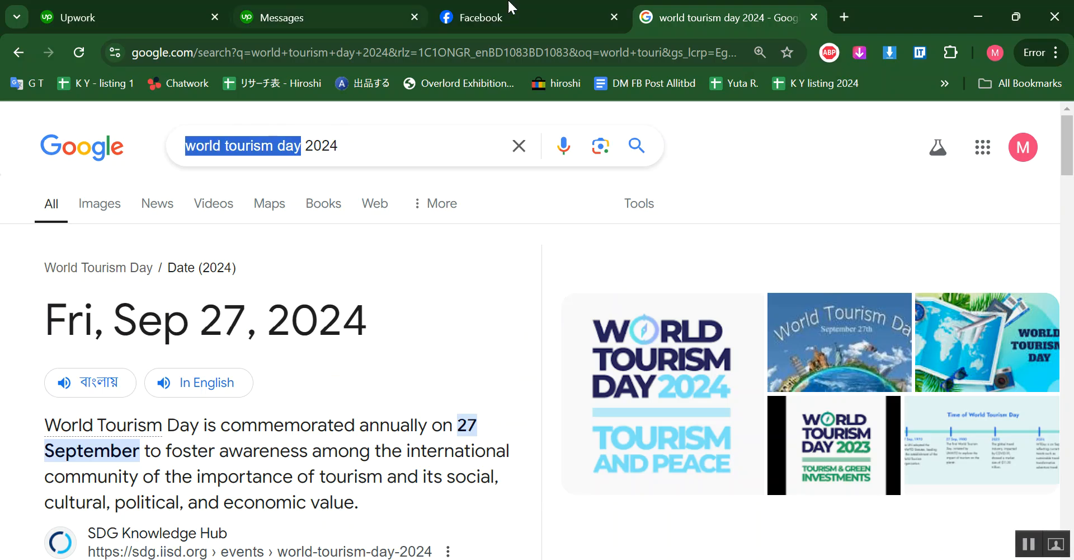
right_click(263, 150)
click(299, 246)
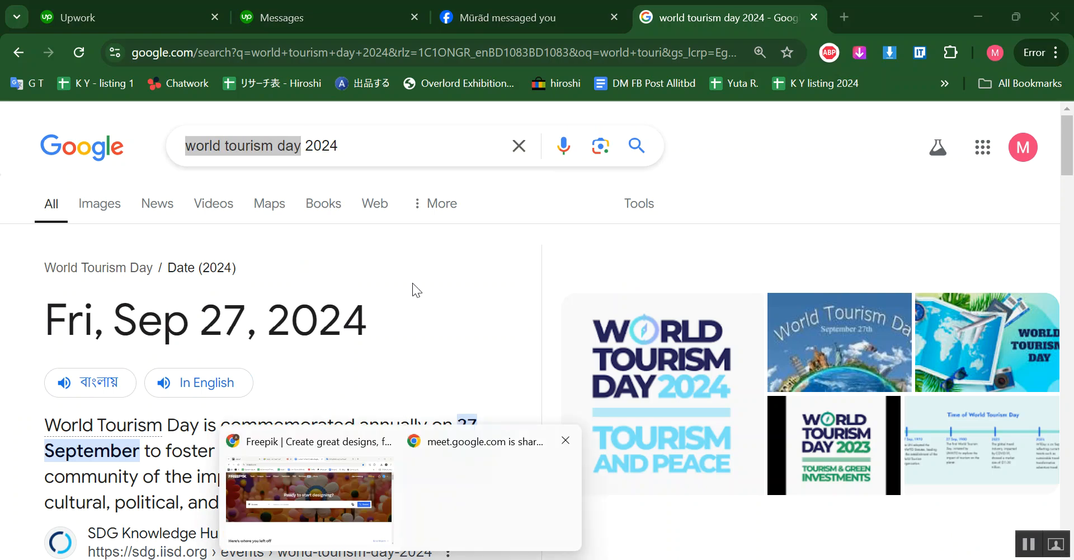
click(339, 474)
key(ctrl+v)
key(Return)
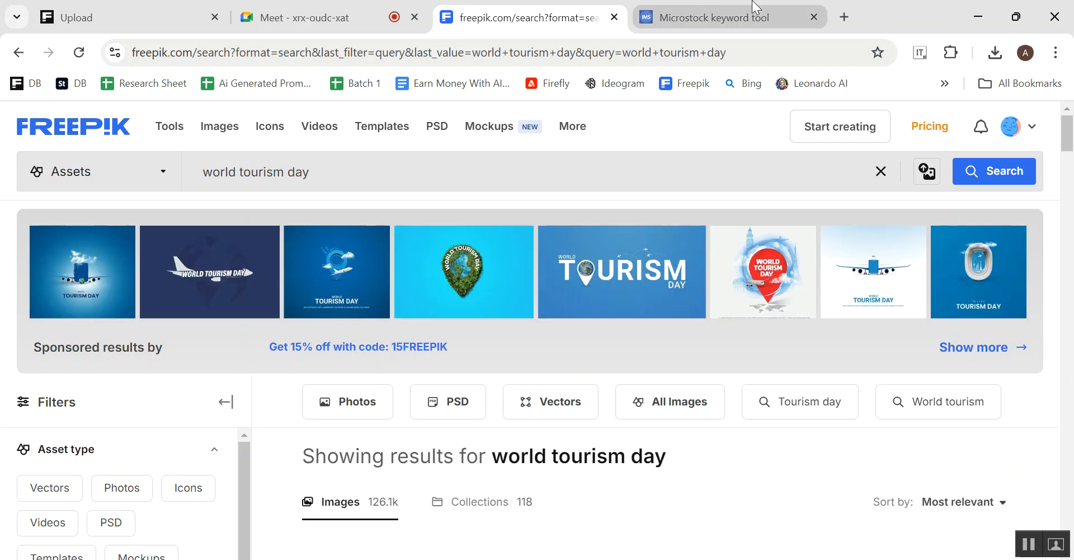
- Dismiss the IMStocker Vision promotion and search the Keyworder for "world tourism day"
click(720, 16)
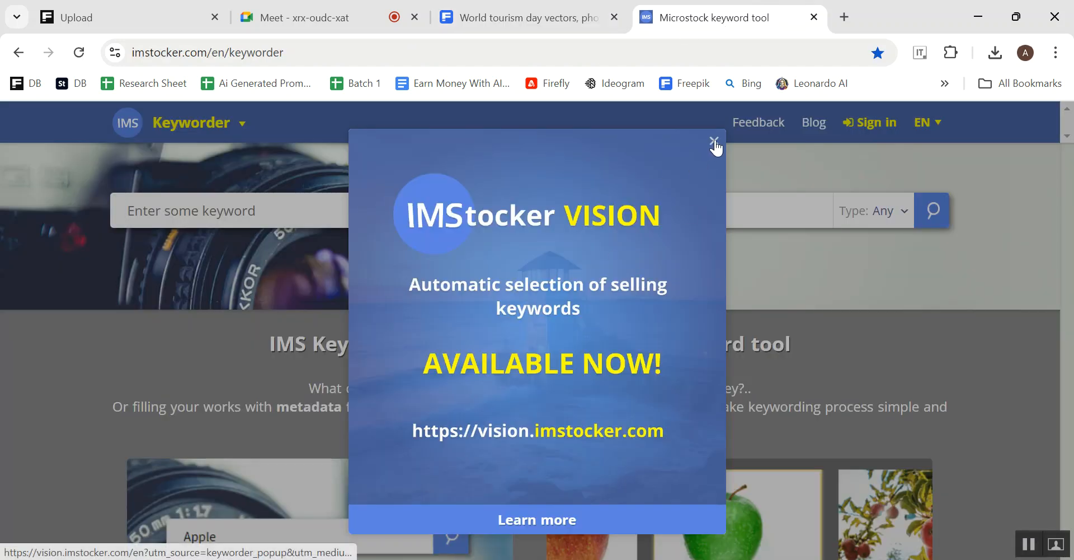
click(713, 141)
click(327, 212)
key(ctrl+v)
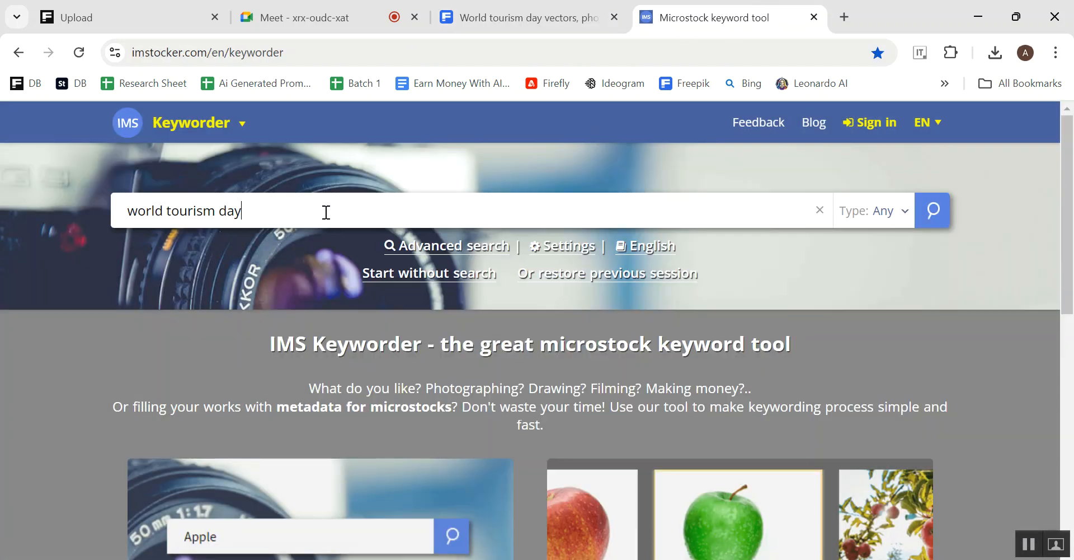
key(Return)
- Browse the Freepik world tourism day results for comparable images and open the globe vector with red suitcases
click(491, 11)
scroll(532, 331, down, 4)
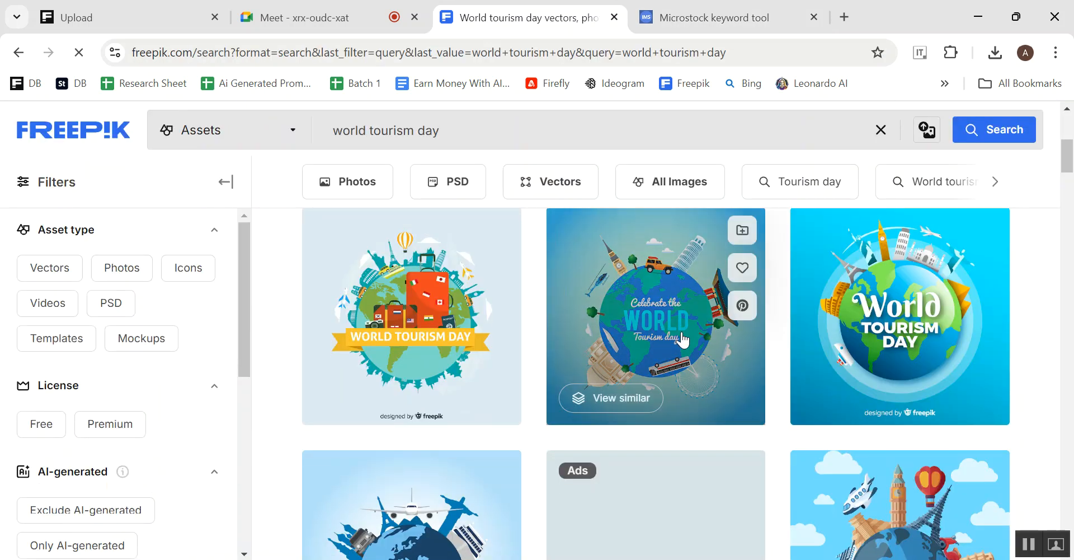
scroll(681, 339, up, 1)
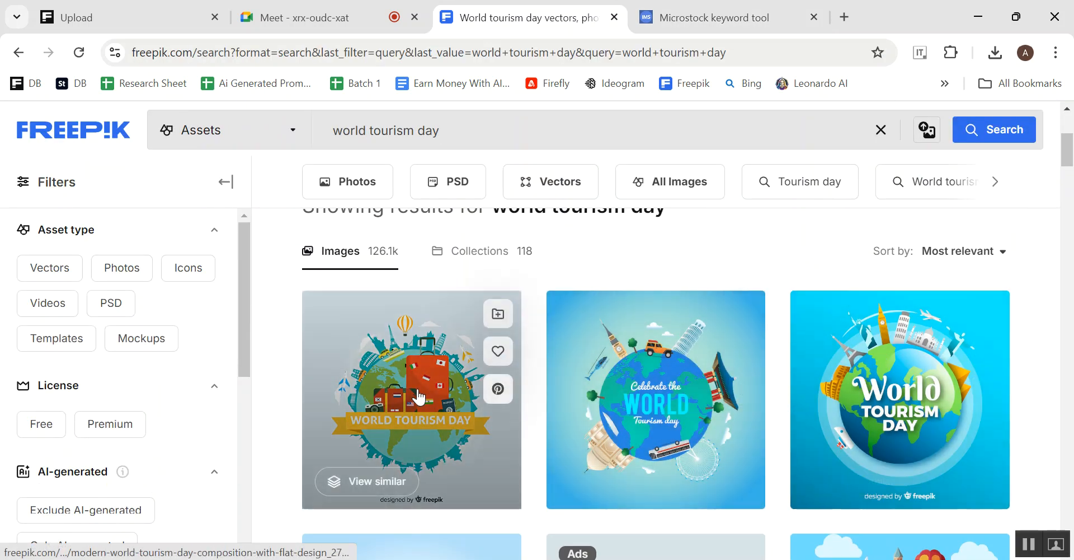
scroll(523, 385, down, 3)
scroll(783, 392, down, 3)
scroll(806, 402, down, 2)
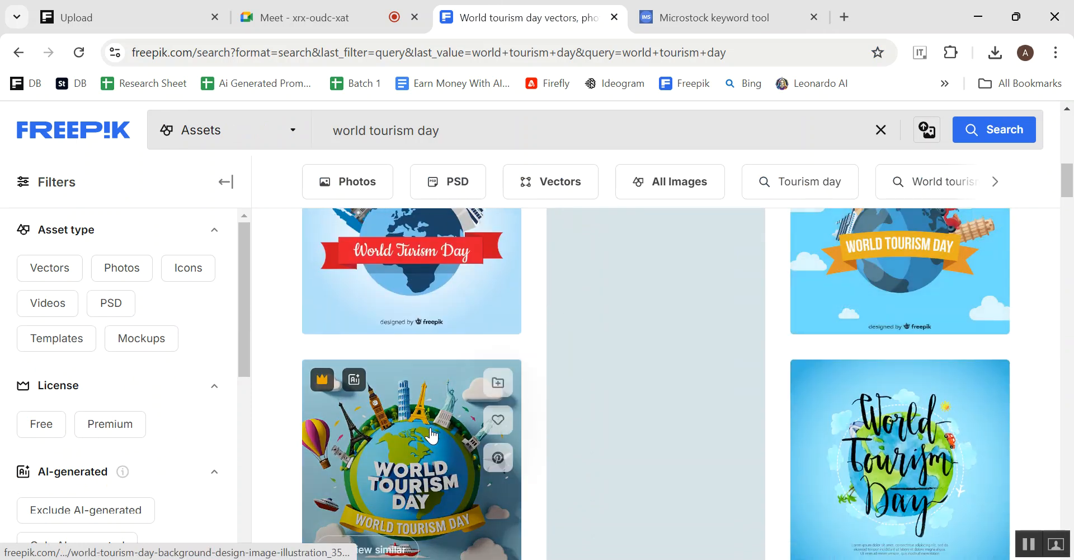
scroll(430, 317, up, 5)
click(430, 316)
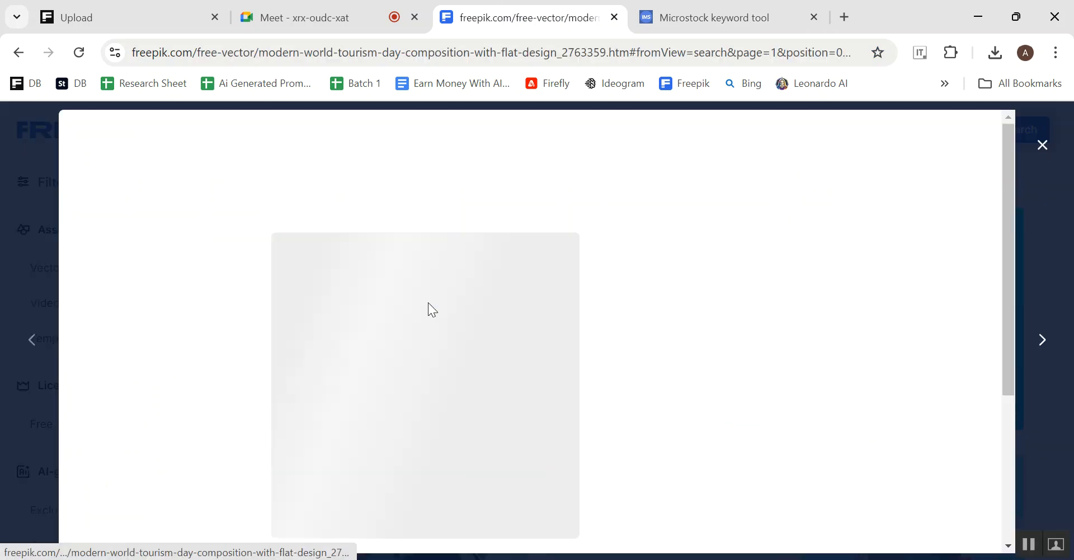
- Copy the vector's title "Modern world tourism day composition with flat design" into the untitled Notepad note
scroll(316, 302, down, 8)
scroll(312, 313, down, 2)
scroll(269, 302, up, 2)
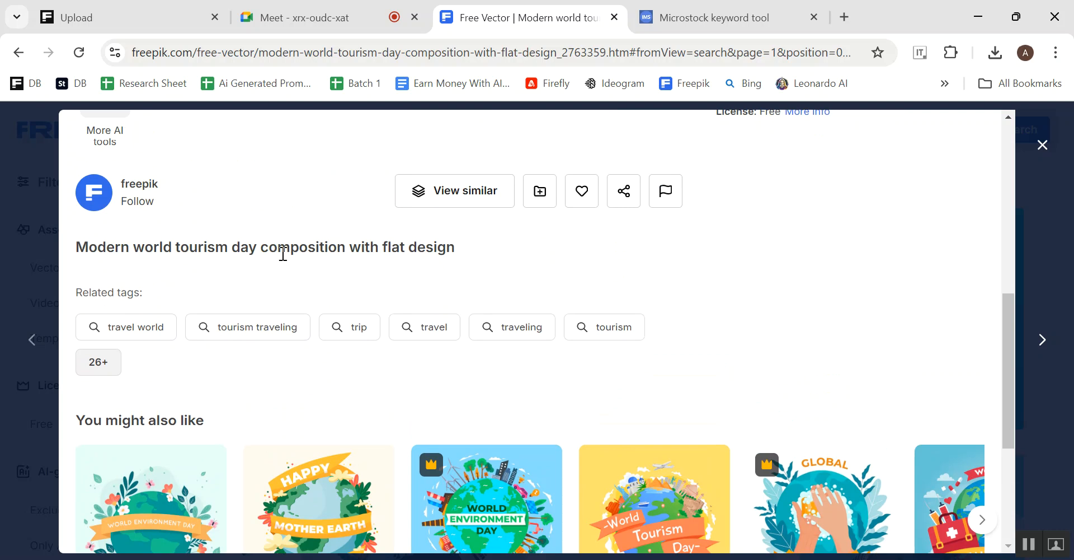
scroll(580, 345, up, 6)
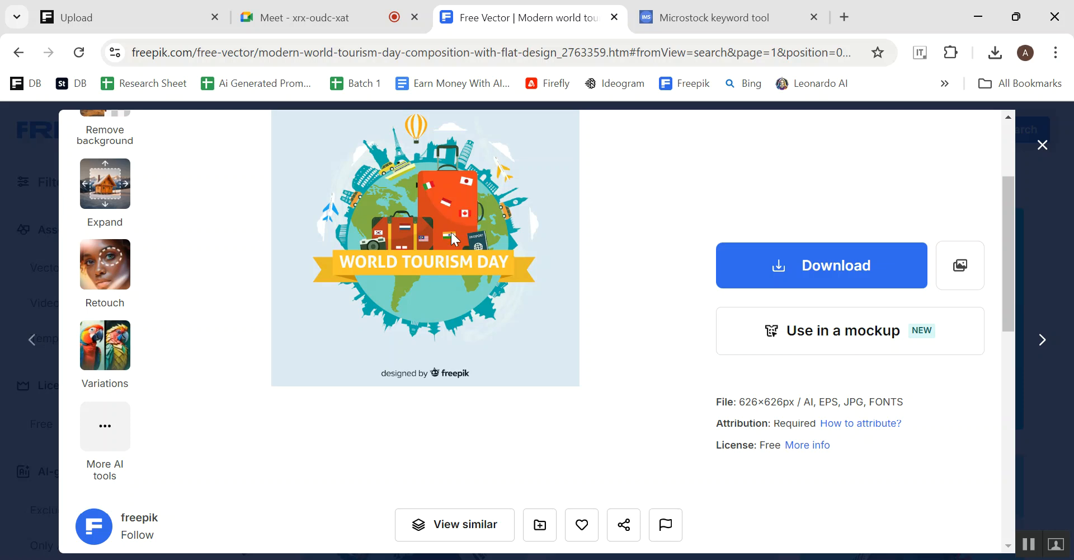
scroll(440, 255, down, 5)
triple_click(436, 247)
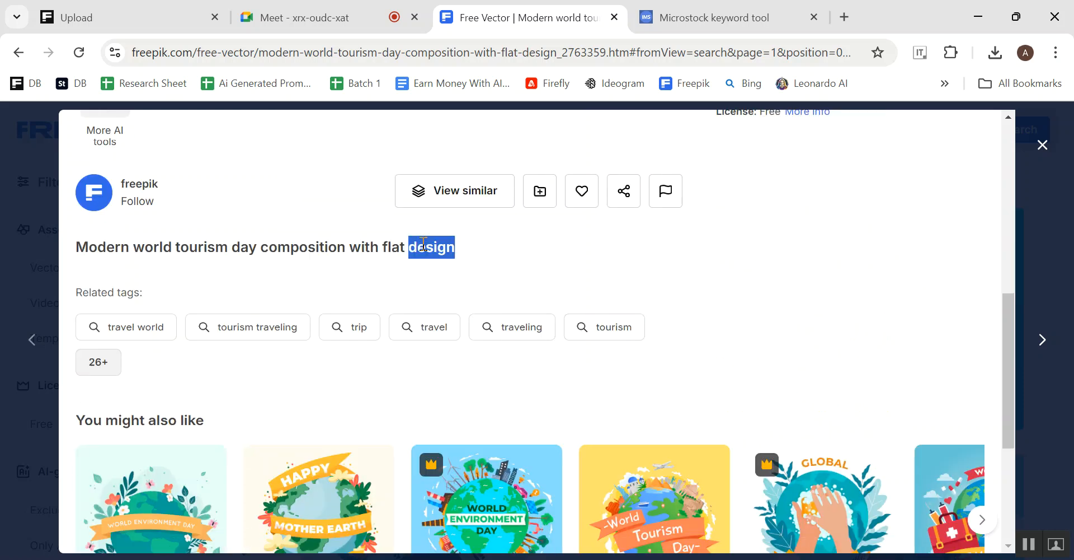
right_click(424, 245)
click(450, 263)
click(335, 487)
key(ctrl+v)
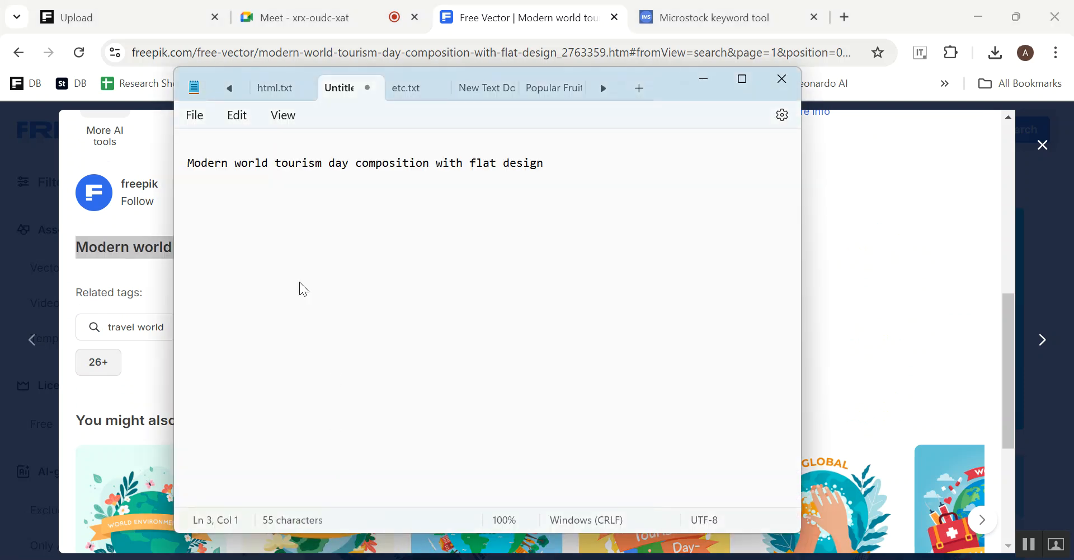
- Close the suitcase vector's details and check the title and tags of the "Celebrate the World Tourism day" globe vector
click(569, 5)
click(3, 280)
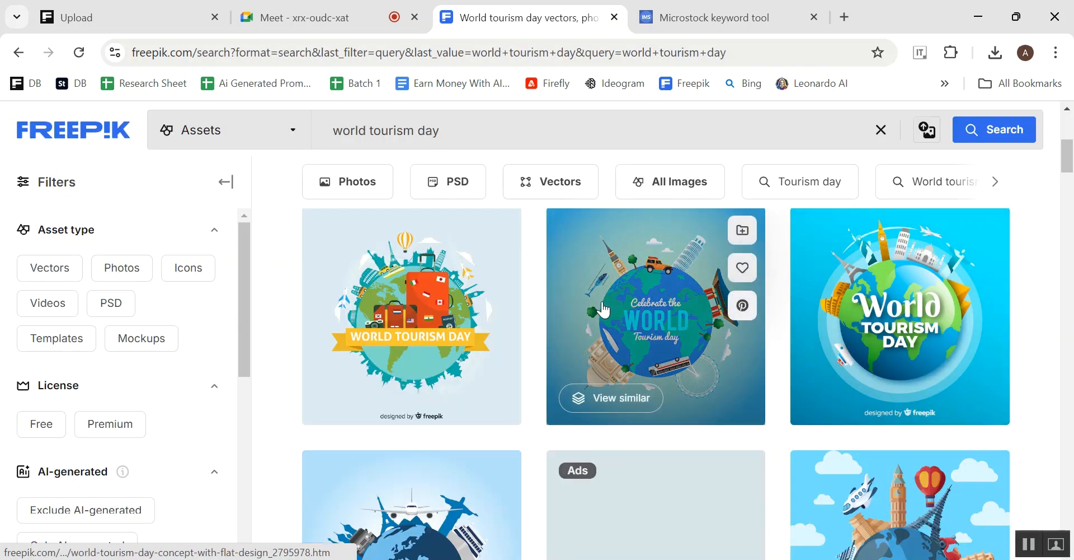
click(600, 305)
scroll(347, 325, down, 7)
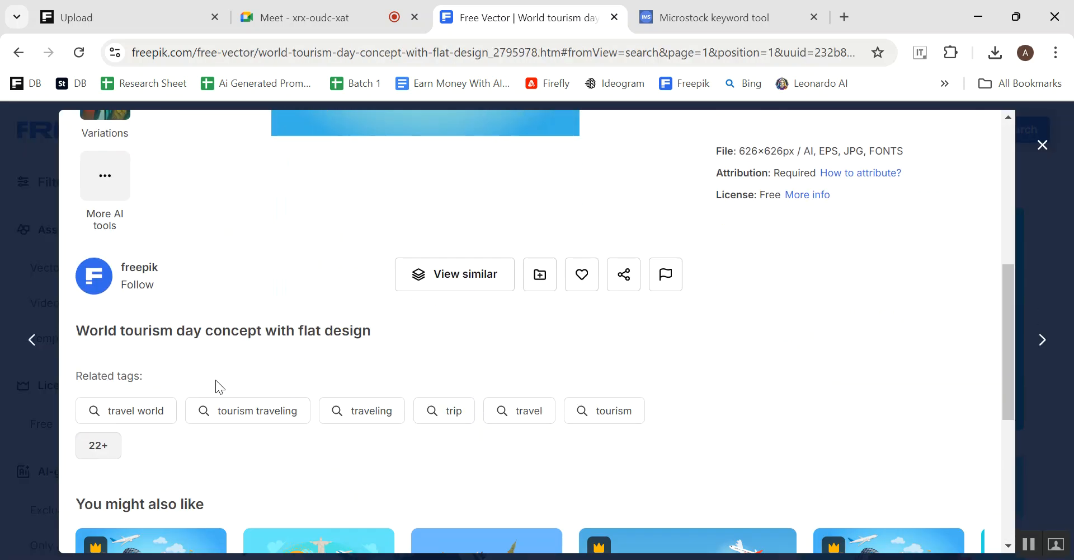
click(3, 391)
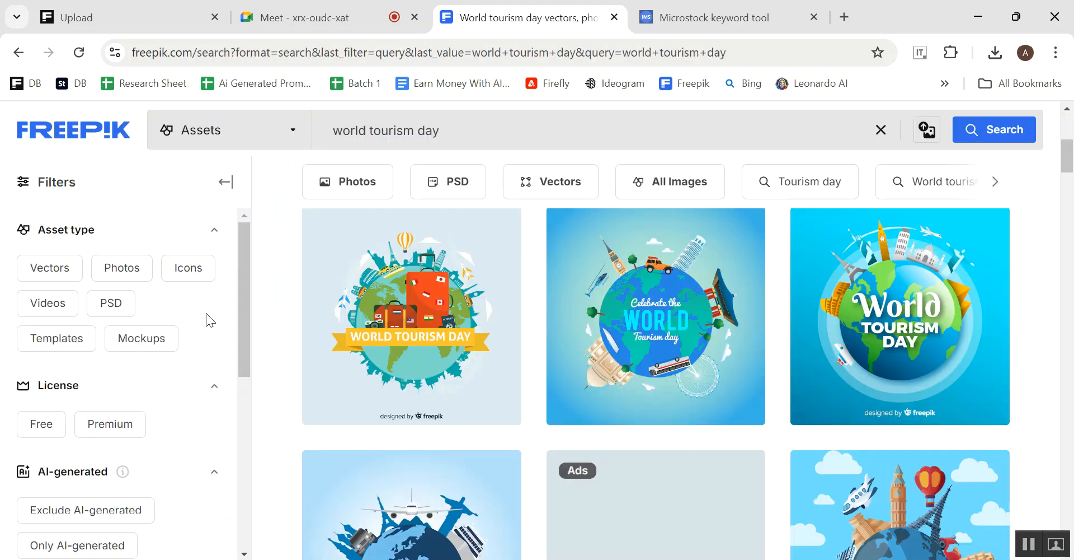
- Check the title and tags of the World Tourism Day vector with the yellow ribbon and hot-air balloon, then close its details
scroll(511, 343, down, 3)
click(898, 358)
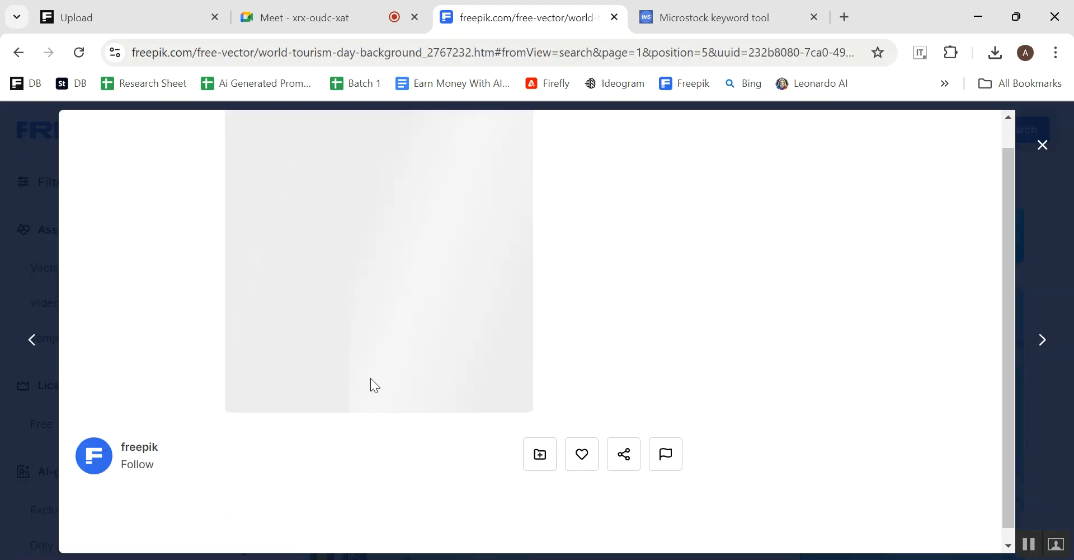
scroll(358, 369, down, 5)
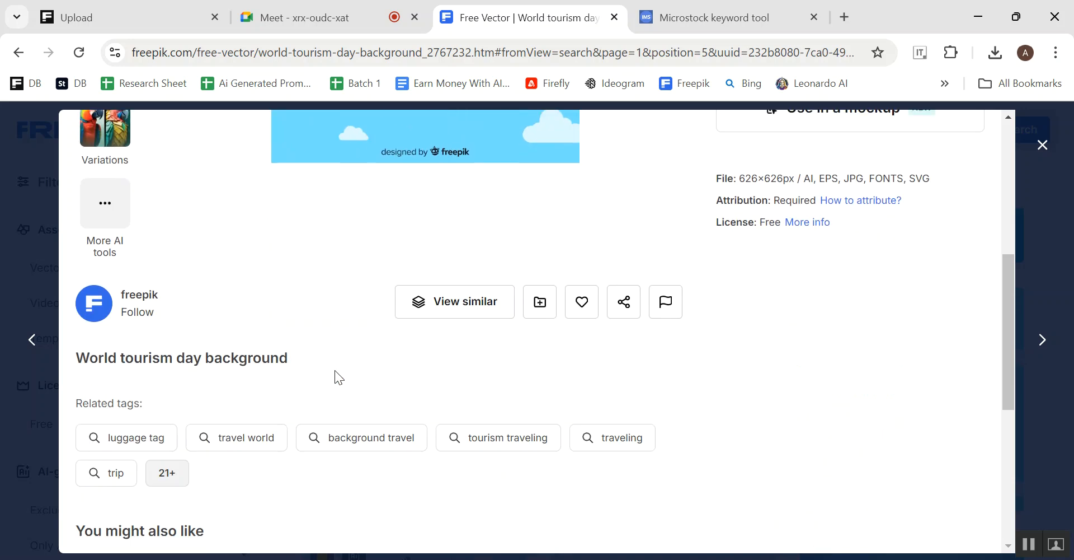
click(3, 454)
- Reopen the red-suitcase globe vector, expand its related tags and copy those from "travel world" through "map"
scroll(392, 392, up, 3)
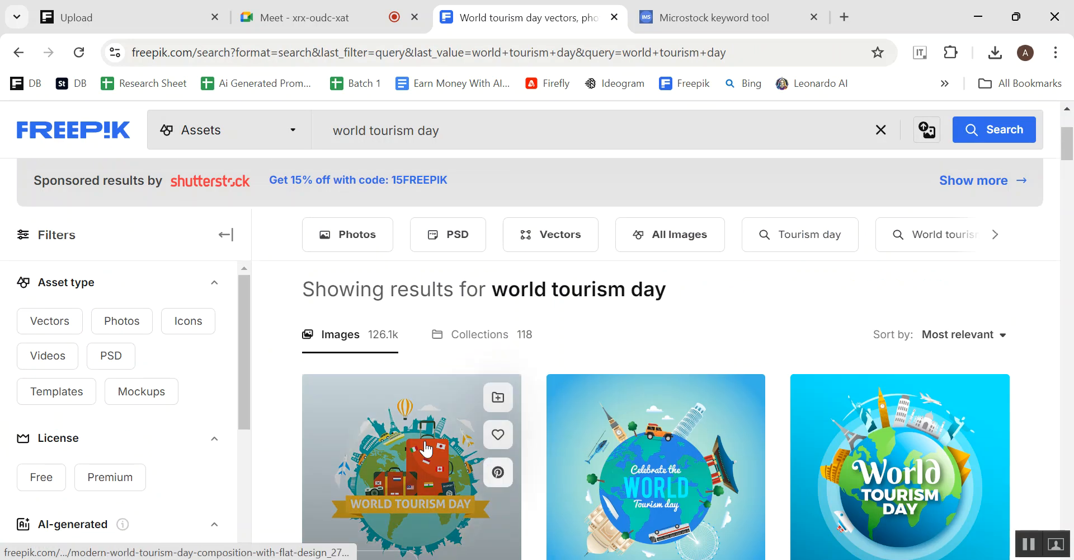
click(381, 379)
scroll(381, 380, down, 10)
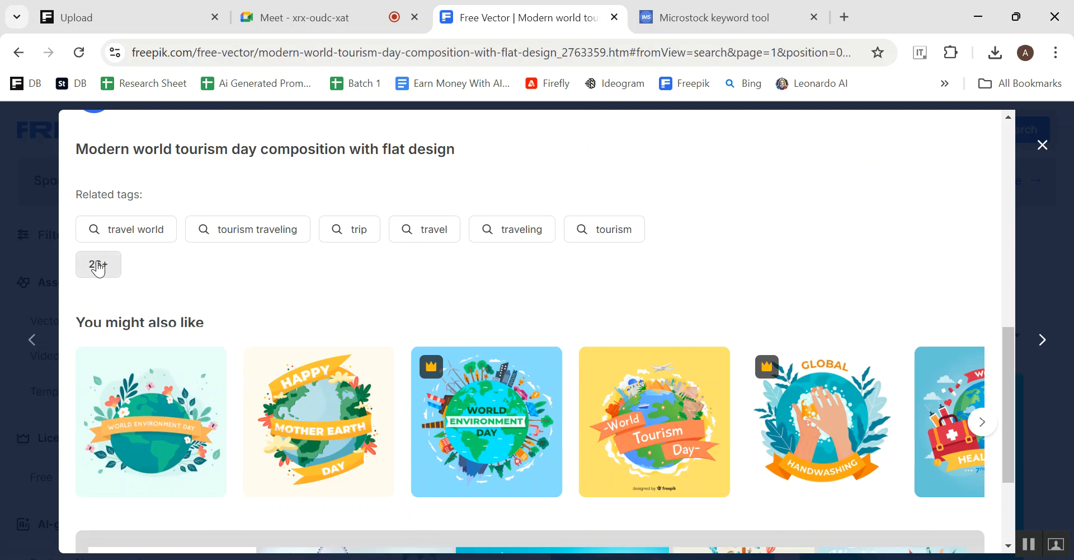
click(96, 264)
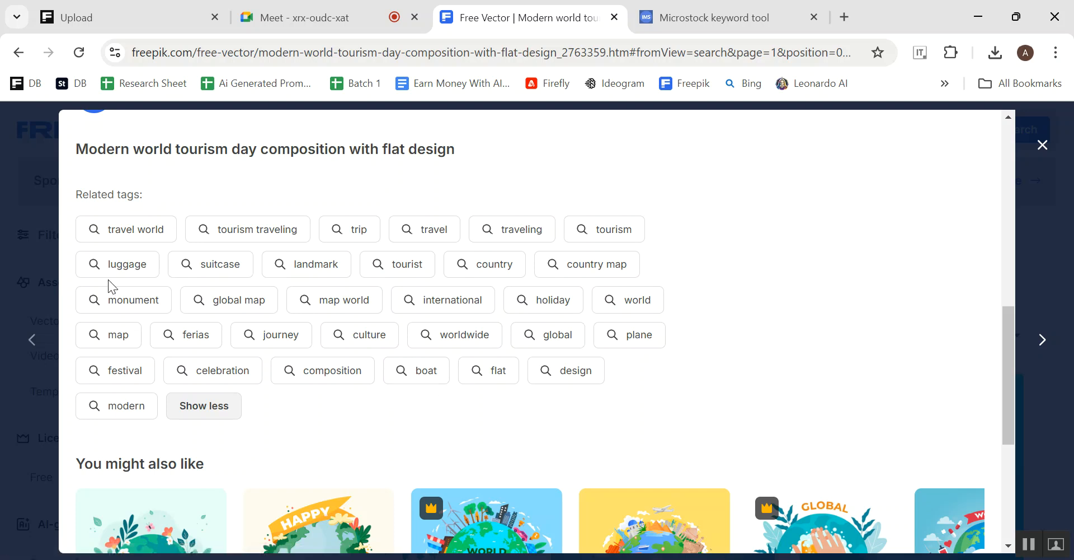
drag(67, 226, 125, 341)
right_click(125, 341)
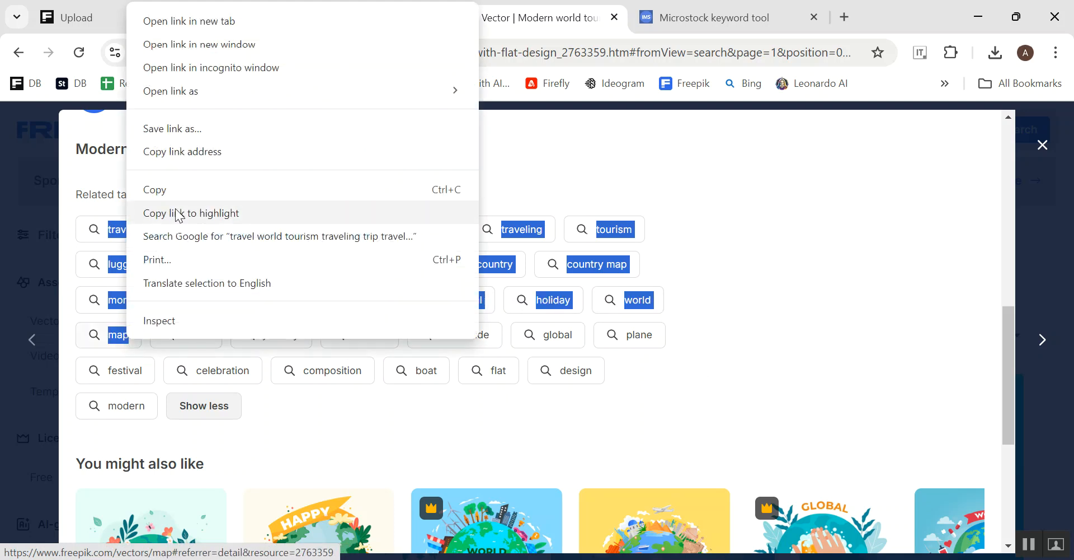
click(184, 189)
- Paste the copied tags into the untitled Notepad note, several blank lines below the title
click(326, 558)
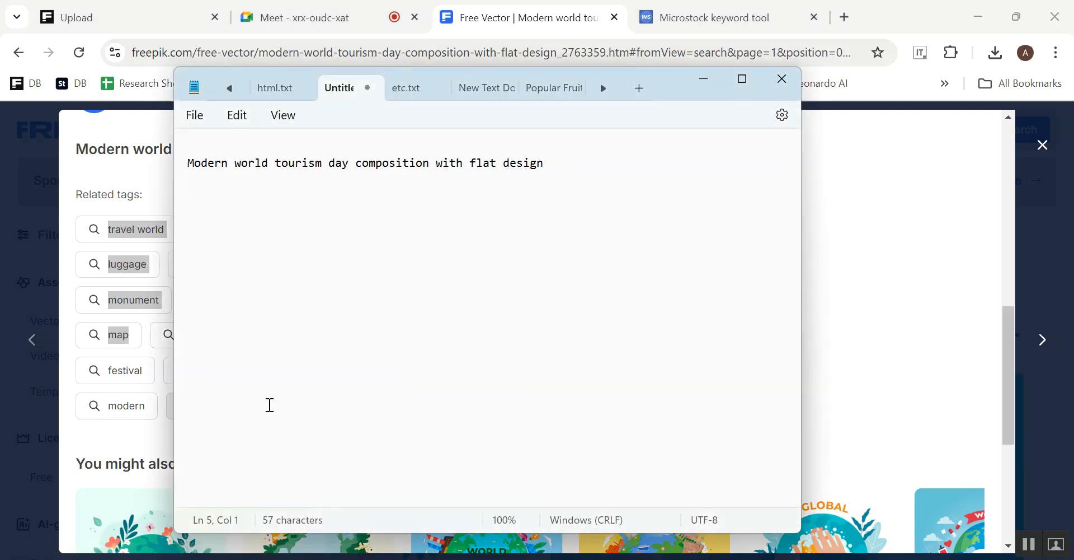
key(Return)
key(Return)
key(Return)
key(Return)
key(Return)
key(ctrl+v)
- Return to the Freepik results, open the AI-generated "World tourism day background Design Image Illustration" and expand all its related tags
click(512, 17)
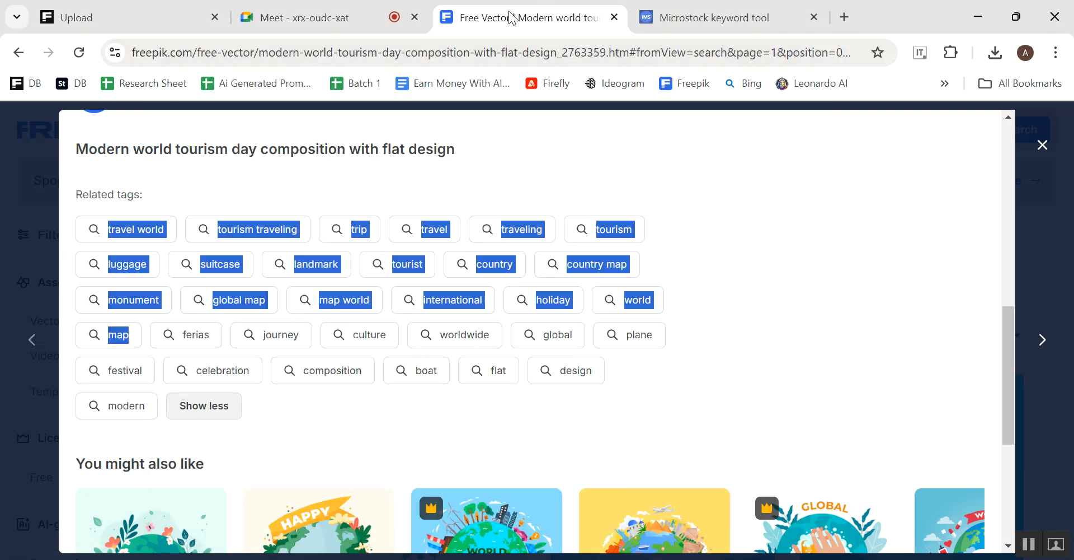
click(3, 337)
scroll(737, 354, down, 5)
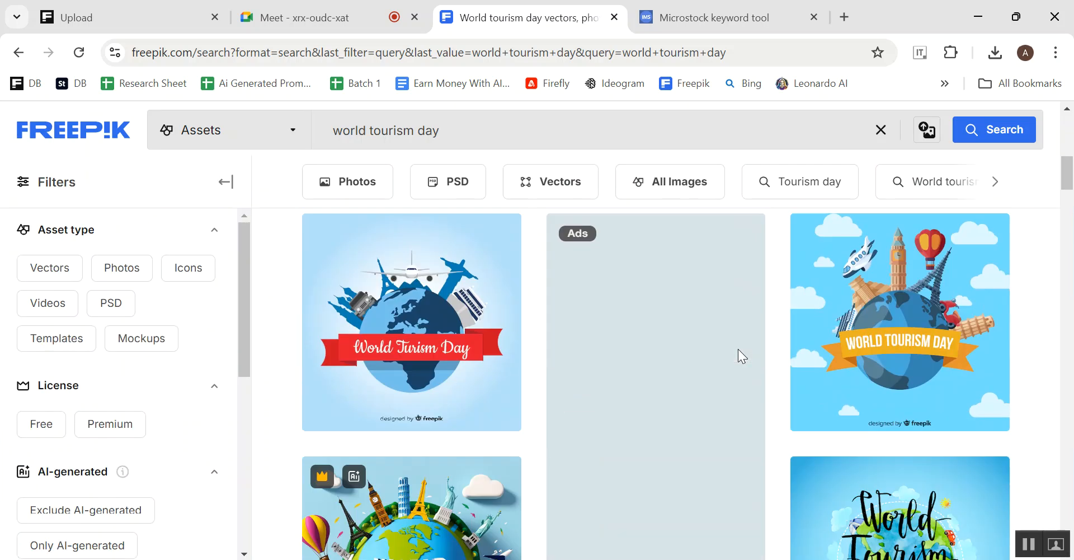
click(431, 285)
scroll(259, 331, down, 5)
scroll(260, 330, down, 3)
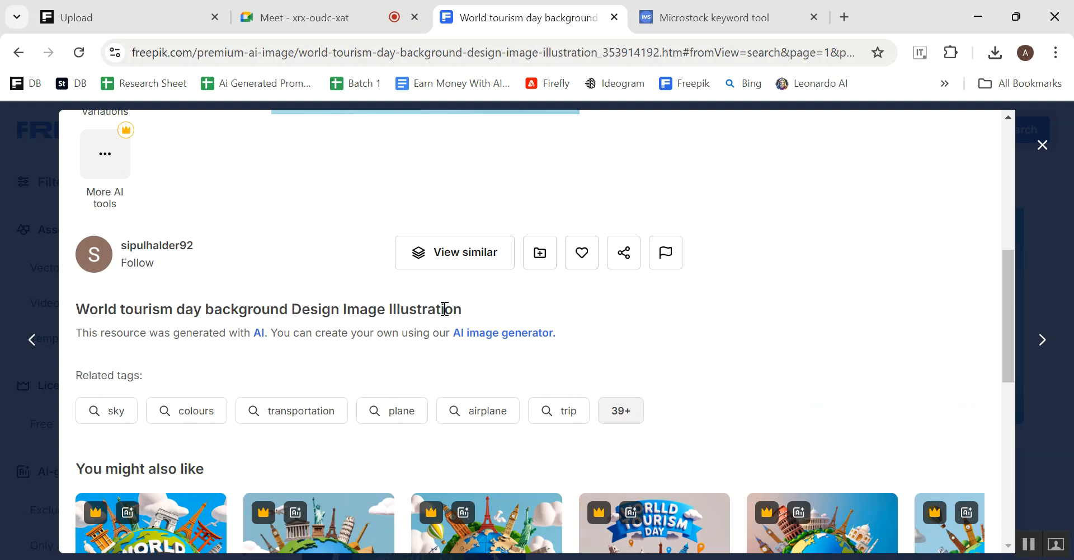
scroll(324, 328, down, 2)
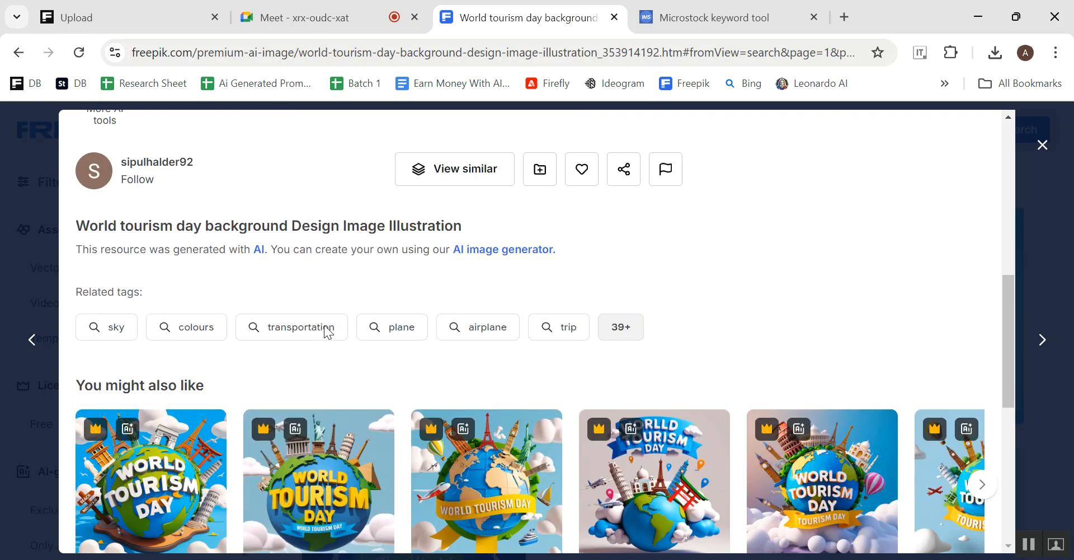
click(621, 326)
scroll(623, 340, down, 2)
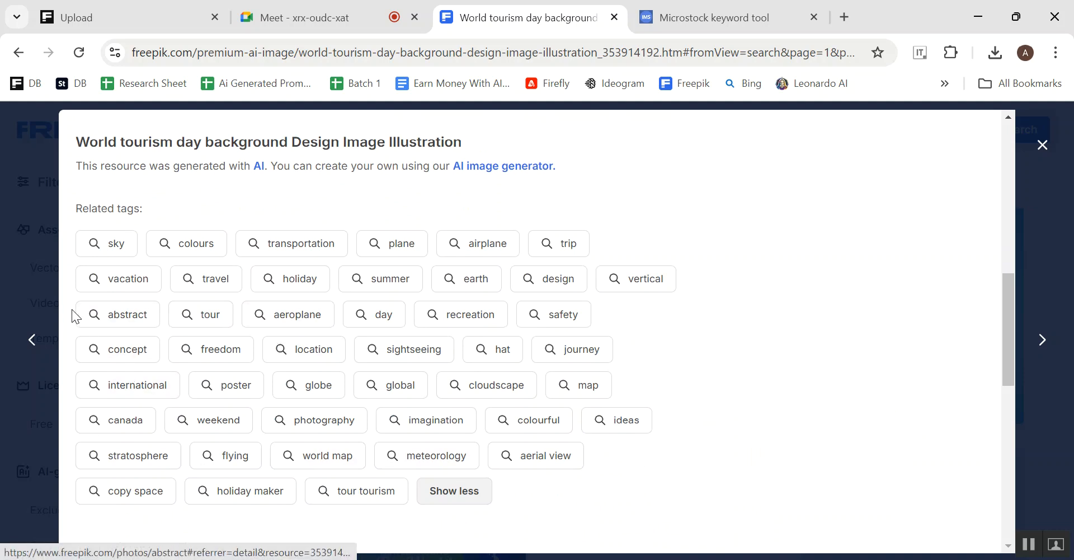
- Copy the image's tags from "abstract" through "journey" and paste them at the end of the Notepad keyword list
drag(72, 313, 502, 393)
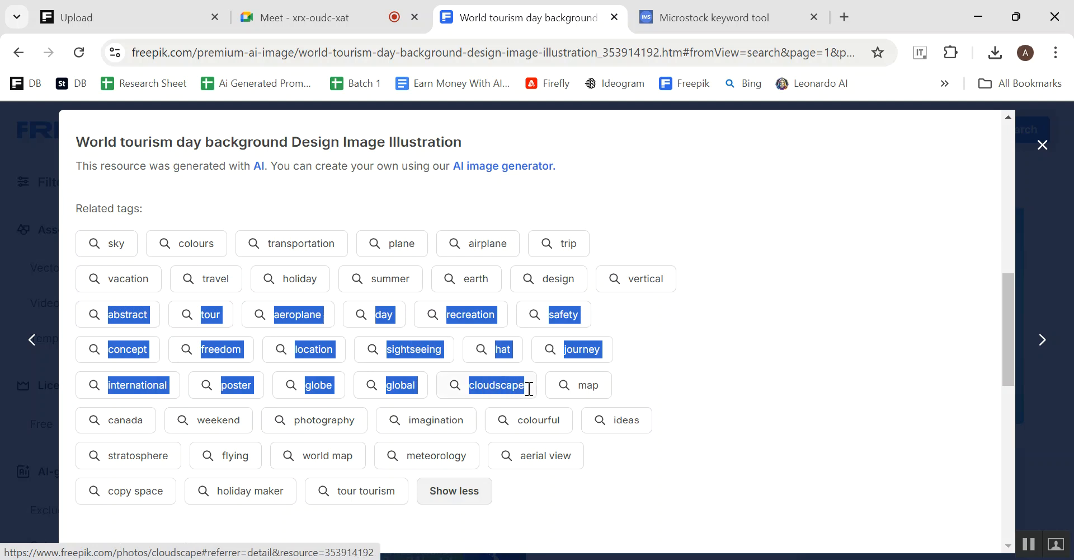
drag(529, 387, 269, 390)
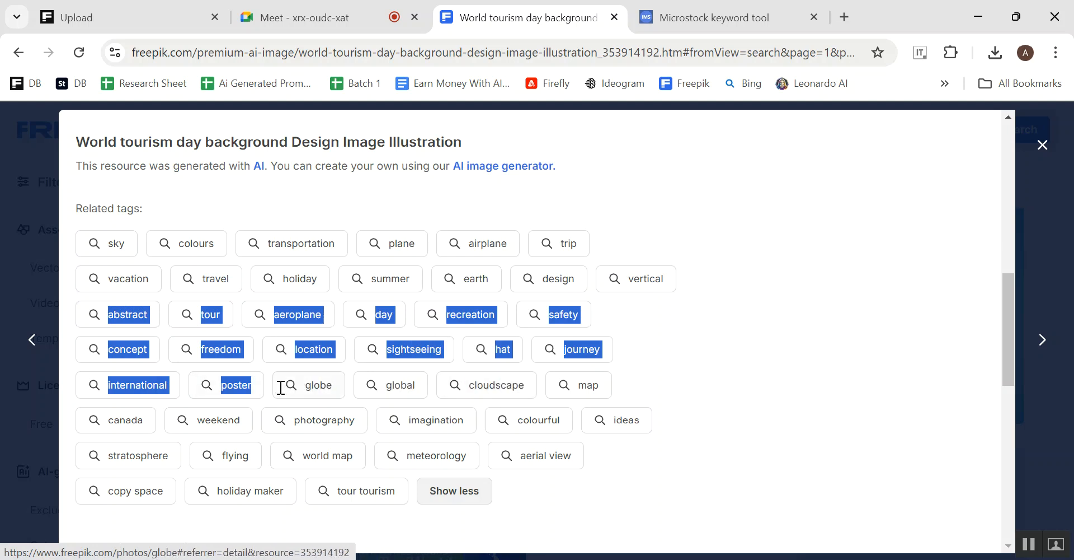
drag(181, 389, 609, 351)
click(644, 197)
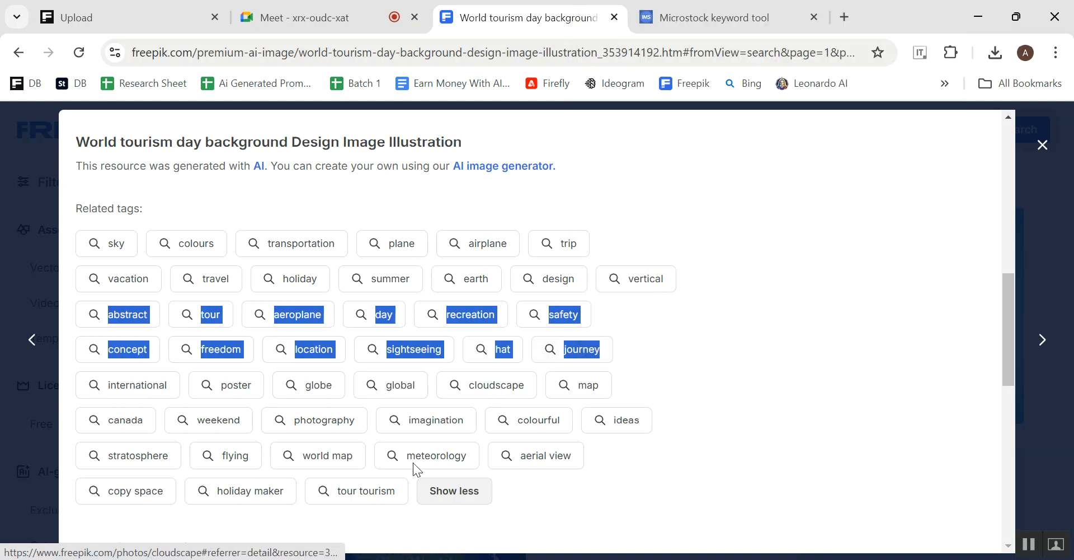
key(alt+Tab)
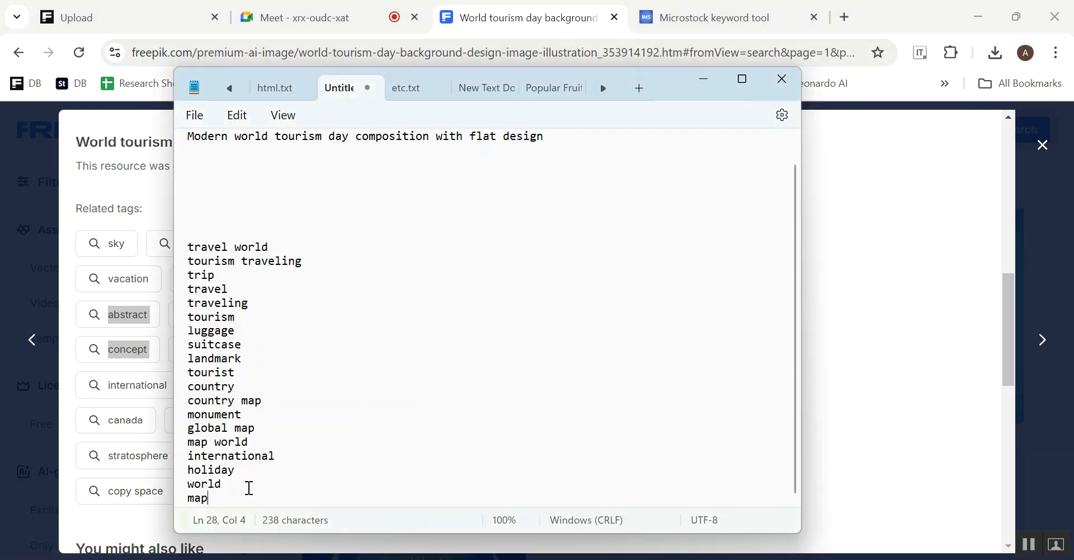
key(Return)
key(ctrl+v)
scroll(293, 391, up, 5)
click(539, 7)
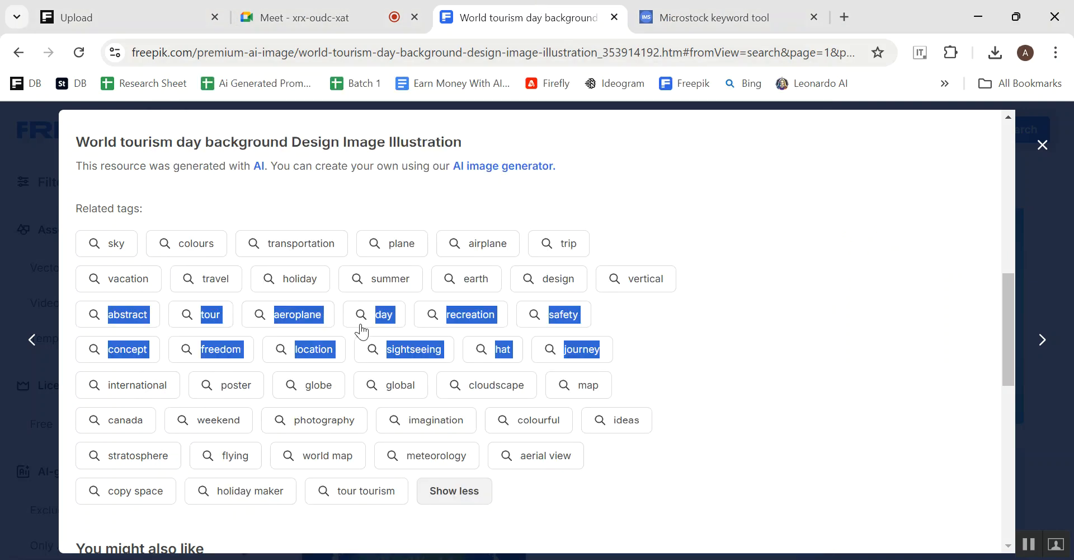
- Switch to Google Meet, admit the waiting participant to the call and return to the Freepik image
scroll(335, 263, up, 3)
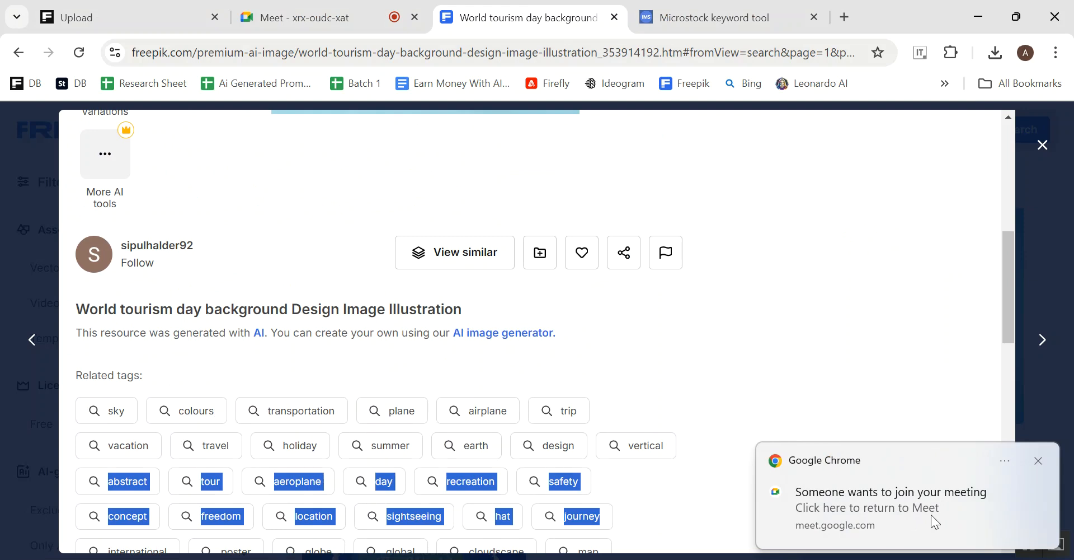
click(922, 508)
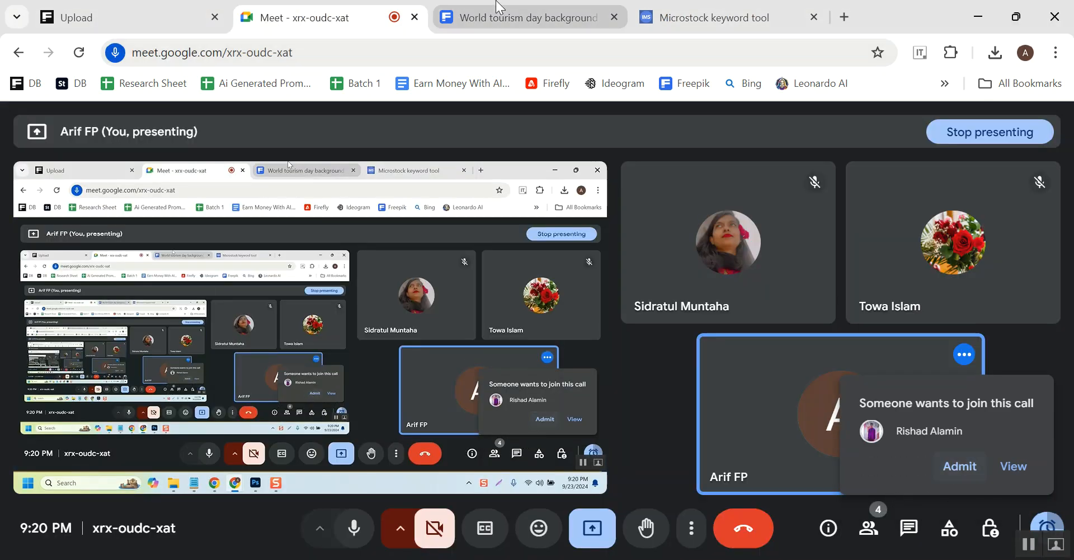
click(961, 465)
click(514, 17)
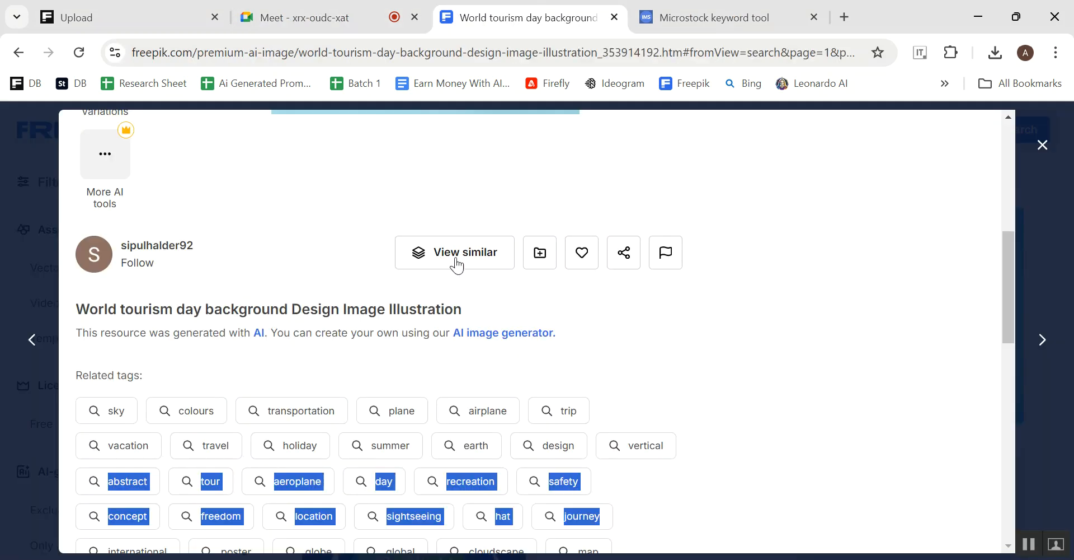
- Examine the title and full tag list of another AI-generated World Tourism Day illustration in the results, then close it
click(3, 348)
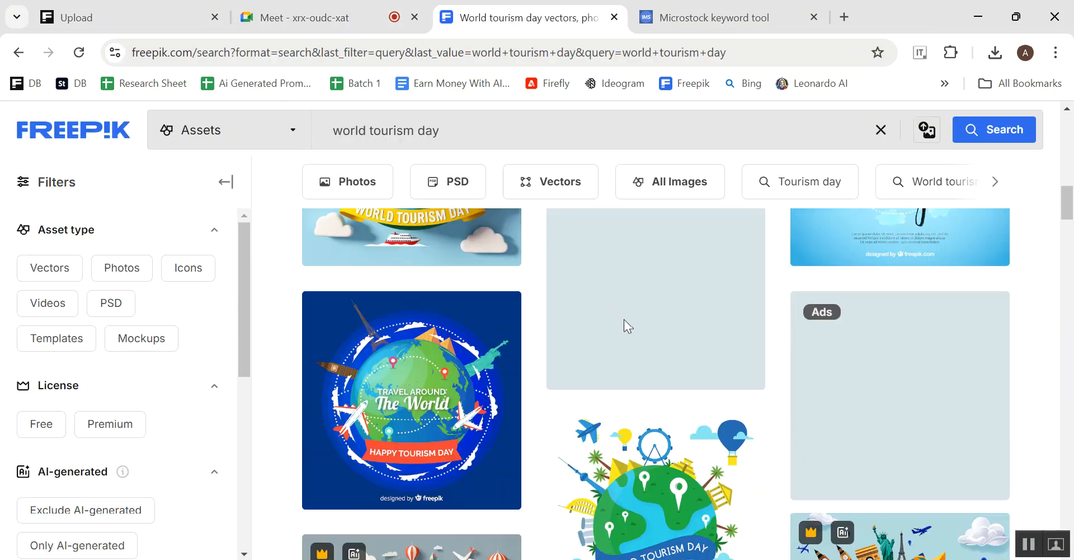
scroll(628, 319, down, 3)
click(871, 277)
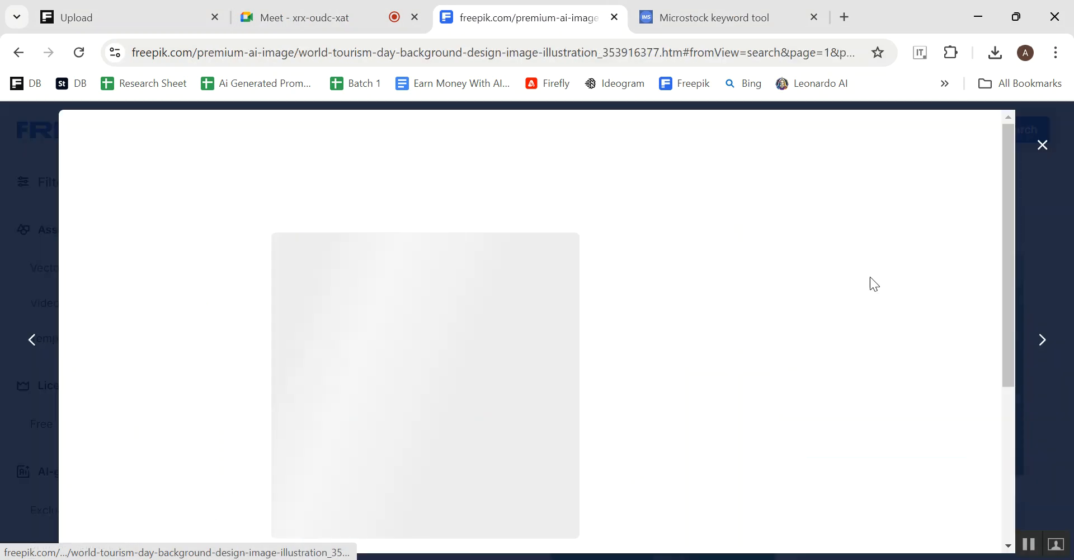
scroll(413, 330, down, 8)
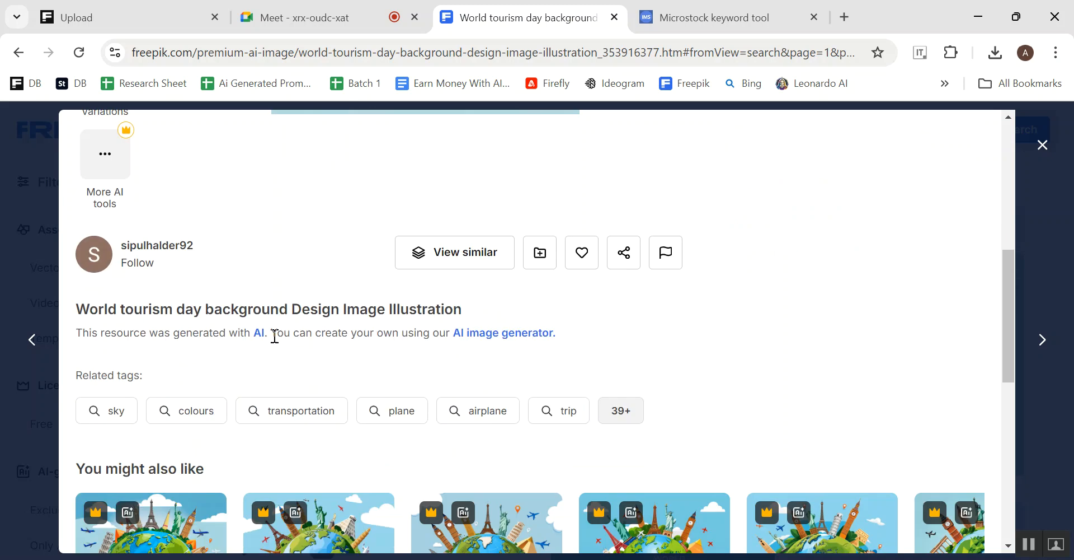
click(622, 413)
scroll(216, 338, down, 3)
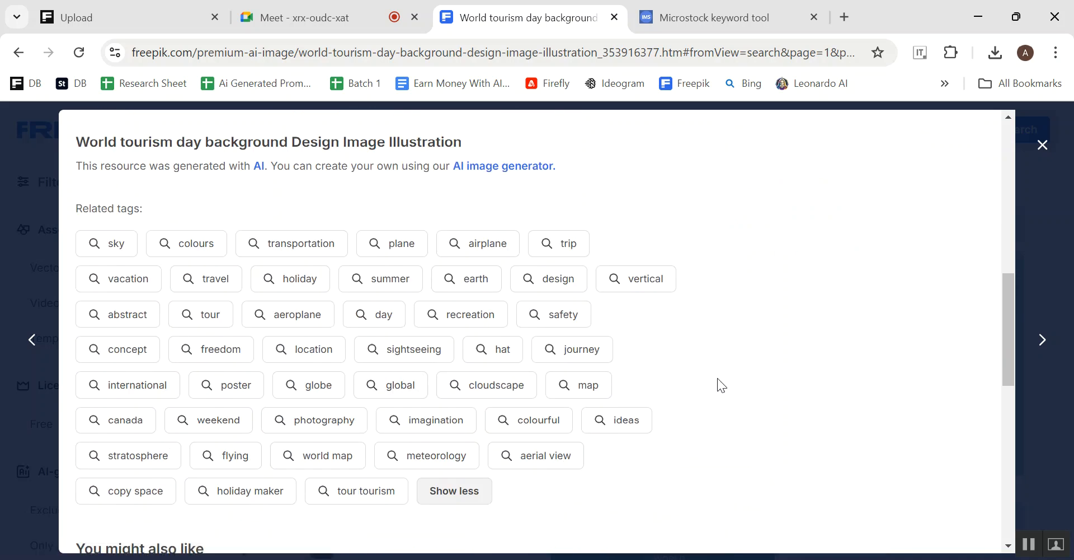
scroll(321, 324, up, 3)
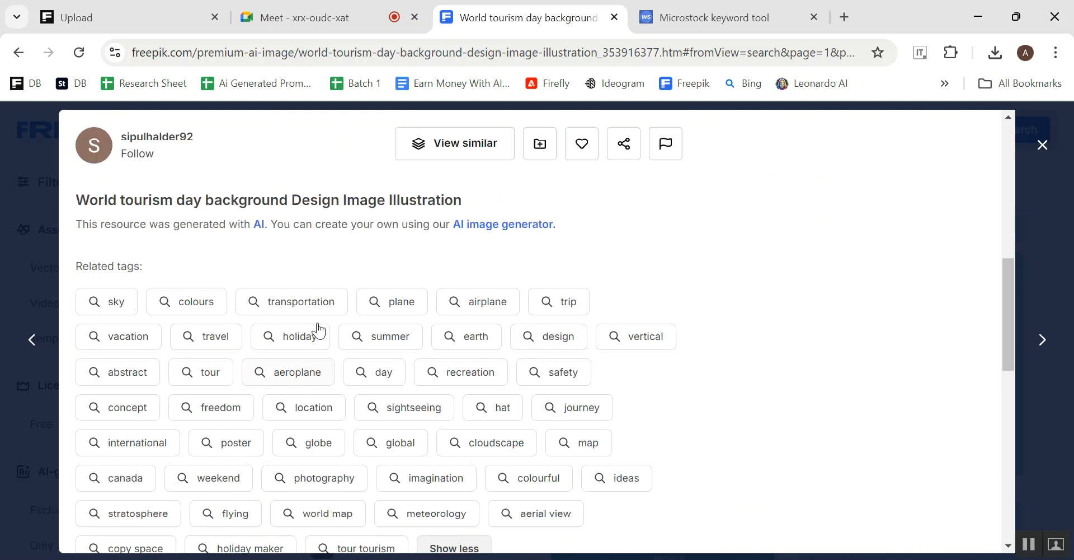
click(3, 330)
- Open the globe-suitcase vector and copy its title "World Tourism Day vector illustration banner poster social media concept idea for tourism" into the Notepad note
scroll(631, 319, down, 5)
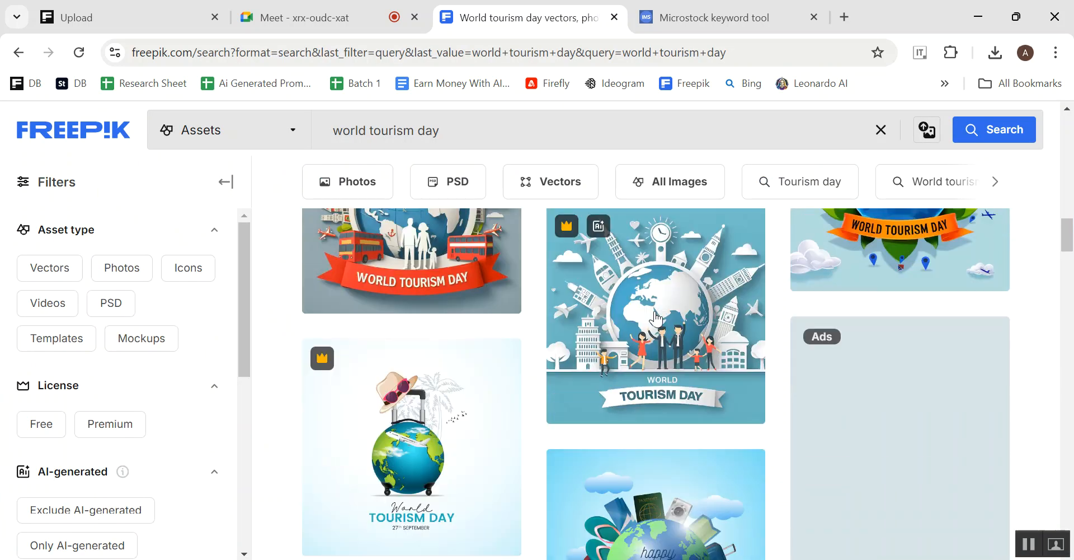
click(302, 339)
scroll(298, 331, down, 8)
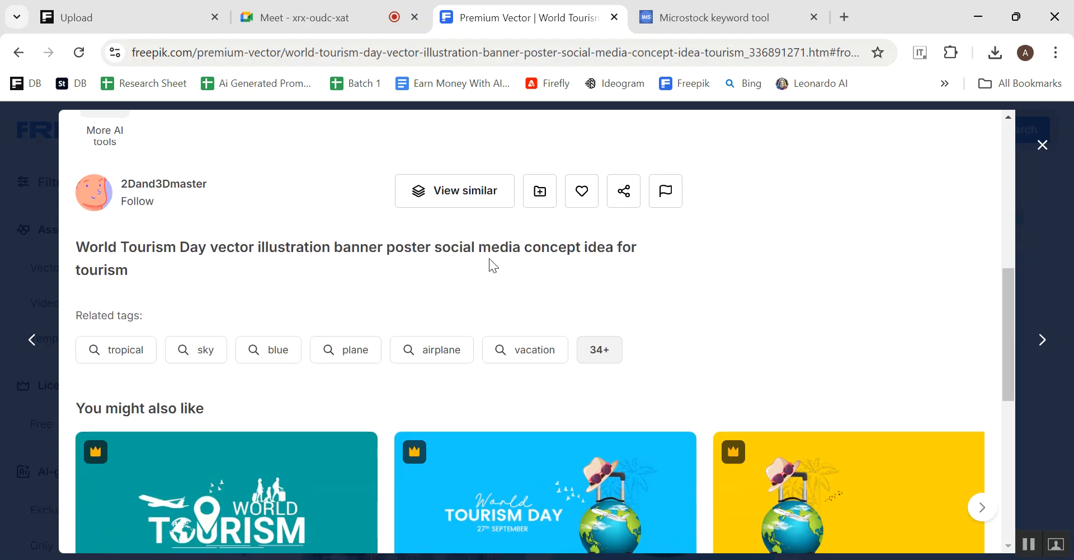
triple_click(109, 265)
right_click(87, 247)
click(142, 269)
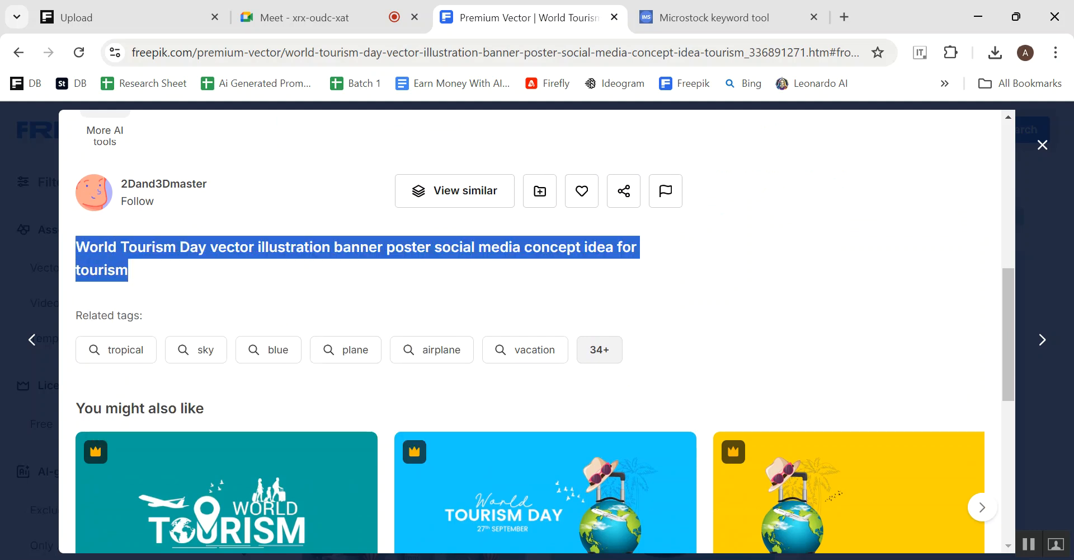
key(alt+Tab)
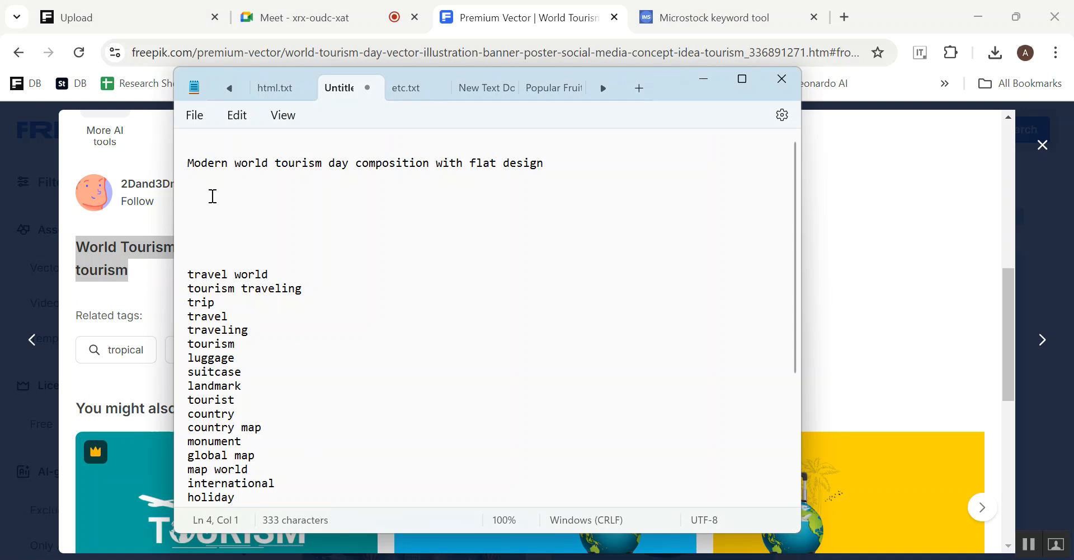
key(ctrl+v)
key(Return)
click(521, 7)
- Expand the globe-suitcase vector's tags and copy those from "tropical" through "travel" to the end of the Notepad keyword list
click(617, 350)
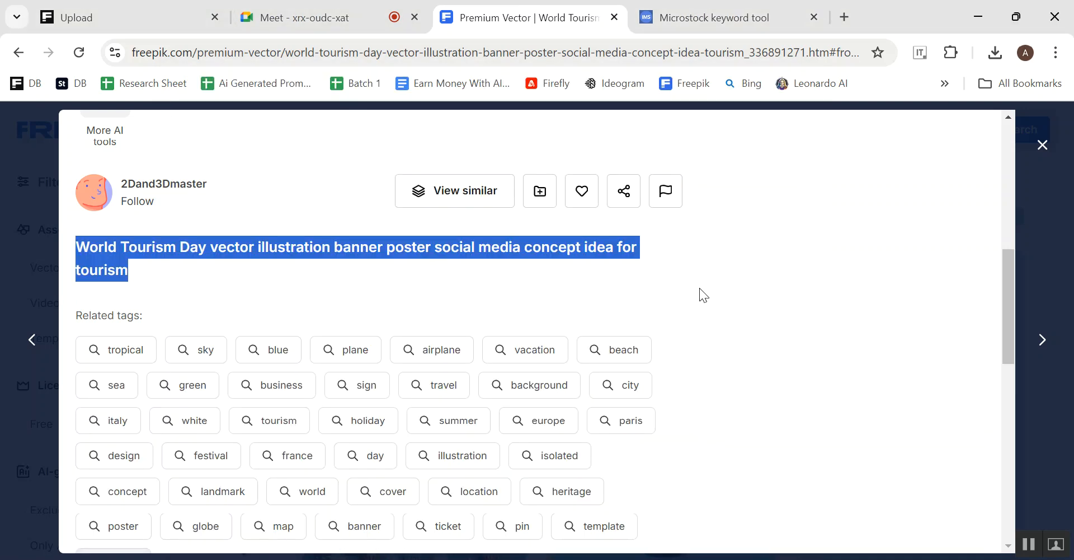
scroll(700, 287, down, 2)
drag(59, 261, 480, 315)
right_click(449, 309)
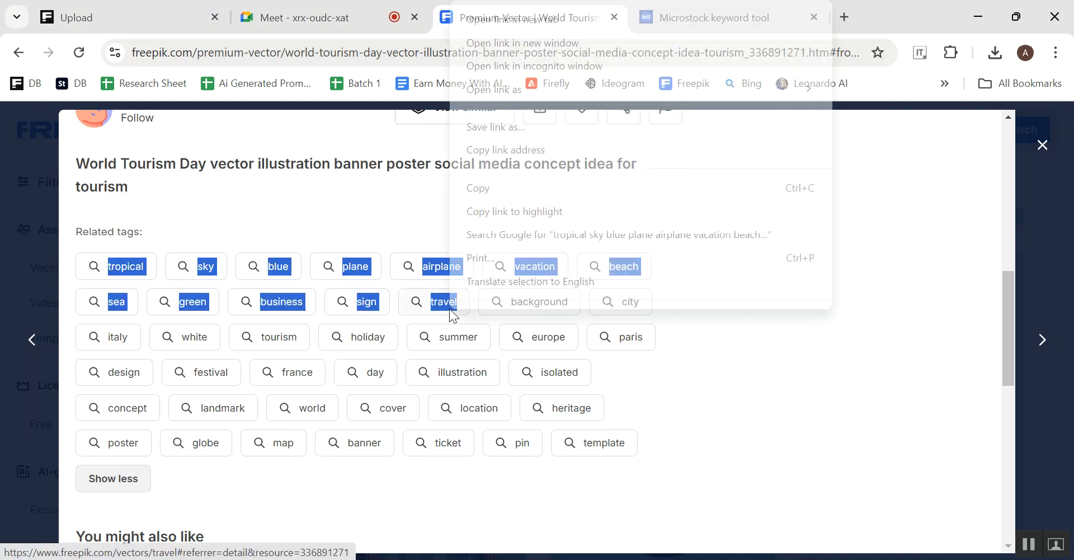
click(484, 185)
key(alt+Tab)
scroll(389, 466, down, 5)
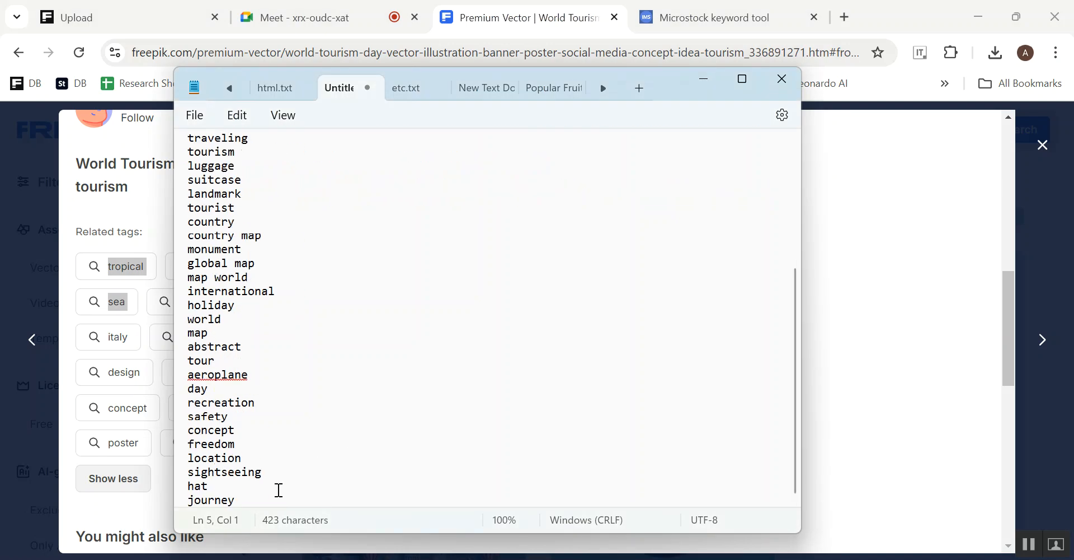
key(Return)
key(ctrl+v)
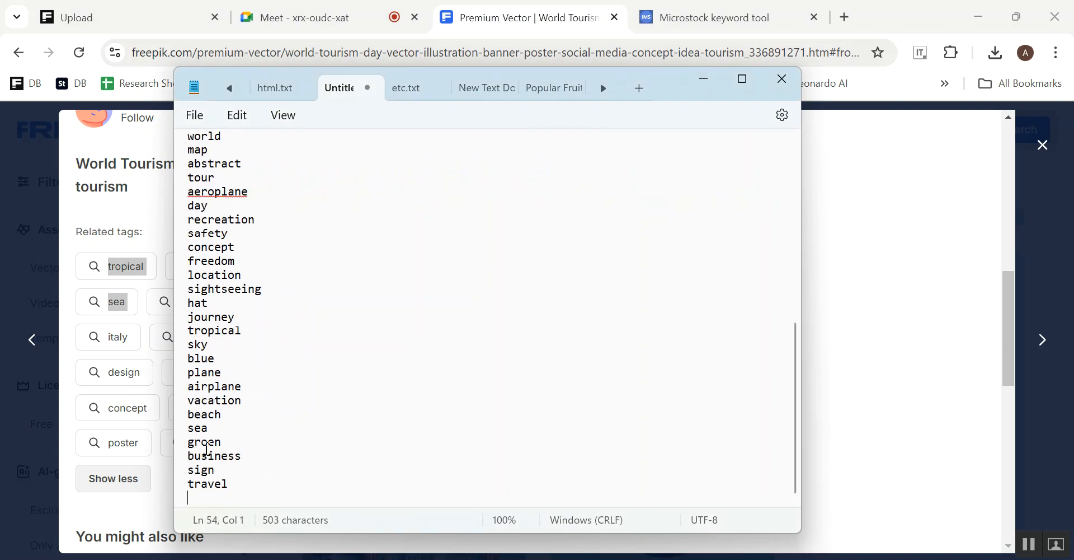
- Close the globe-suitcase vector, open the AI-generated "World tourism day illustration" from the search results and expand its full tag list
click(3, 340)
scroll(630, 324, down, 3)
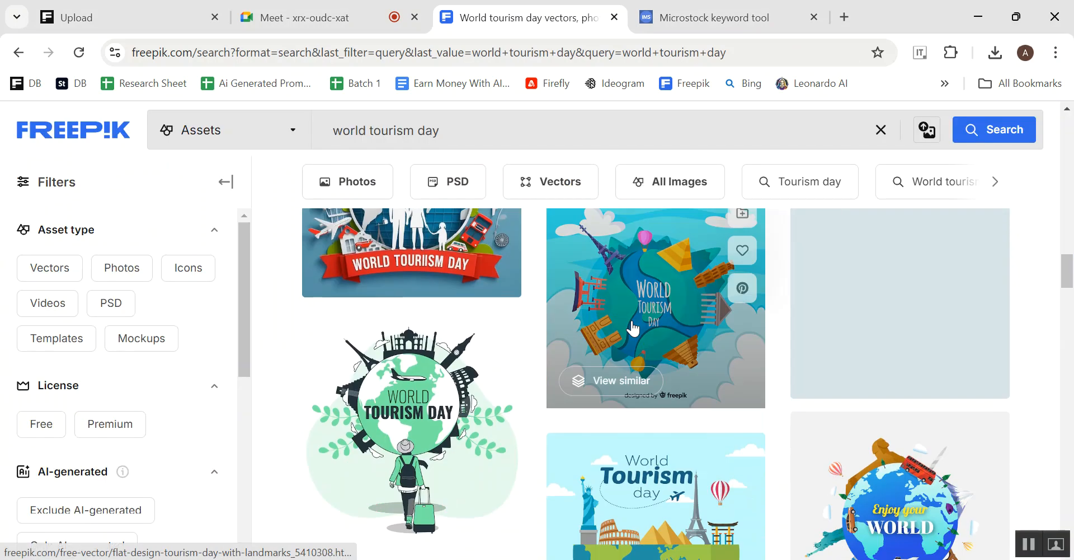
scroll(408, 335, up, 4)
click(411, 328)
scroll(290, 328, down, 4)
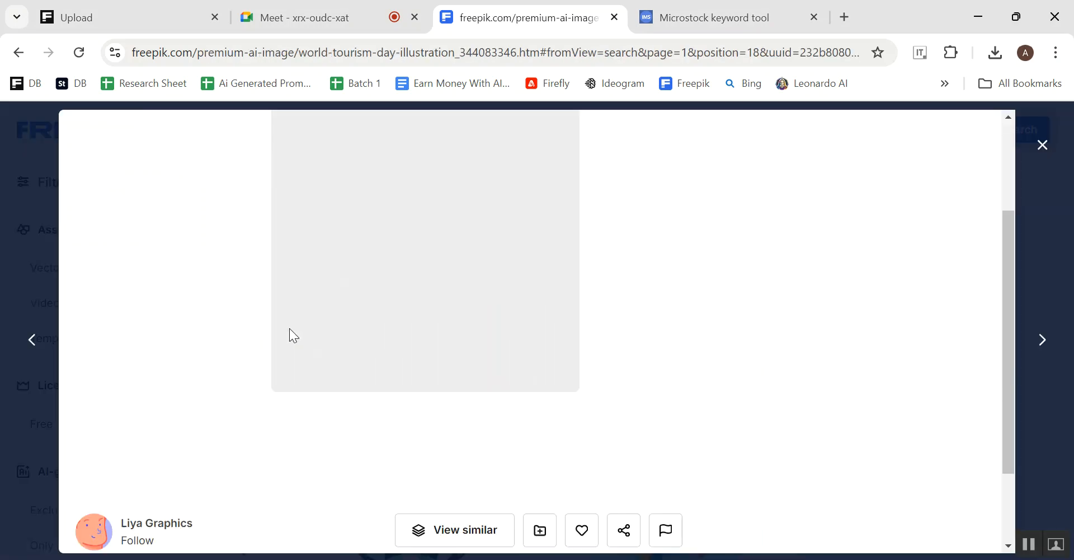
scroll(312, 323, down, 3)
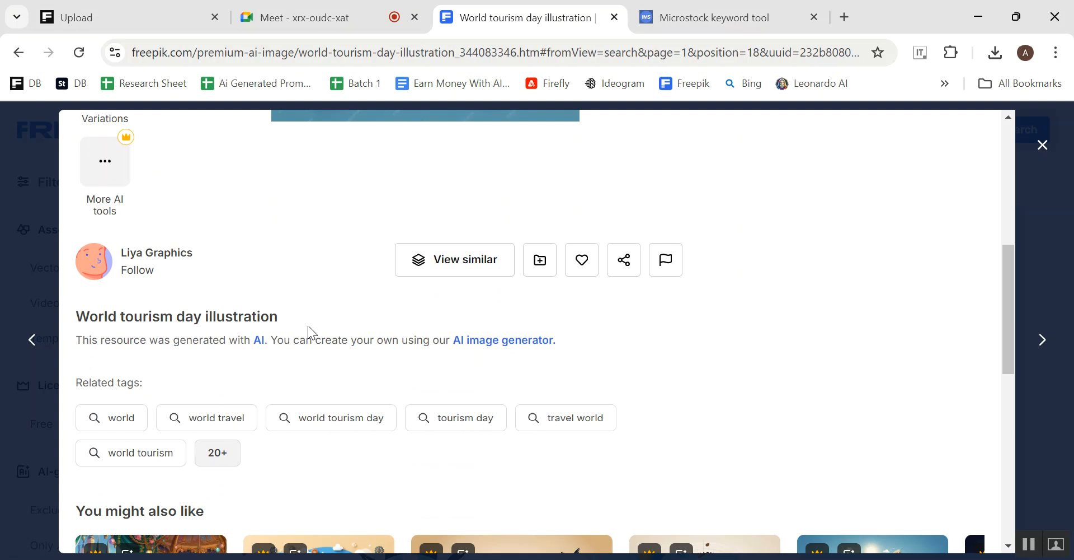
scroll(328, 357, up, 3)
scroll(328, 357, down, 3)
click(225, 455)
scroll(300, 343, down, 4)
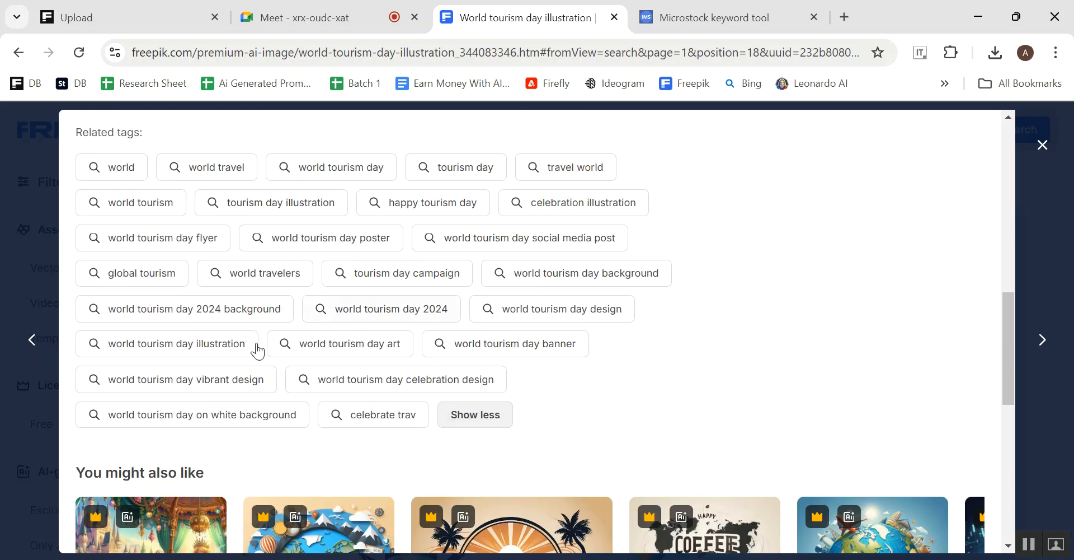
- Copy the tags from "world tourism day 2024 background" through "world tourism day on white background" to the end of the Notepad keyword list
drag(66, 303, 300, 417)
right_click(259, 412)
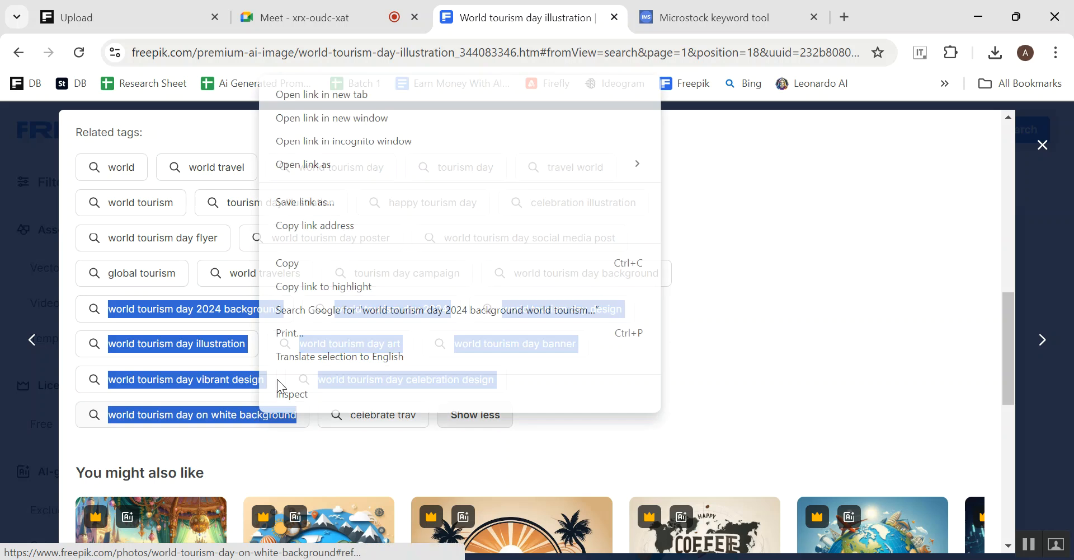
click(280, 261)
key(alt+Tab)
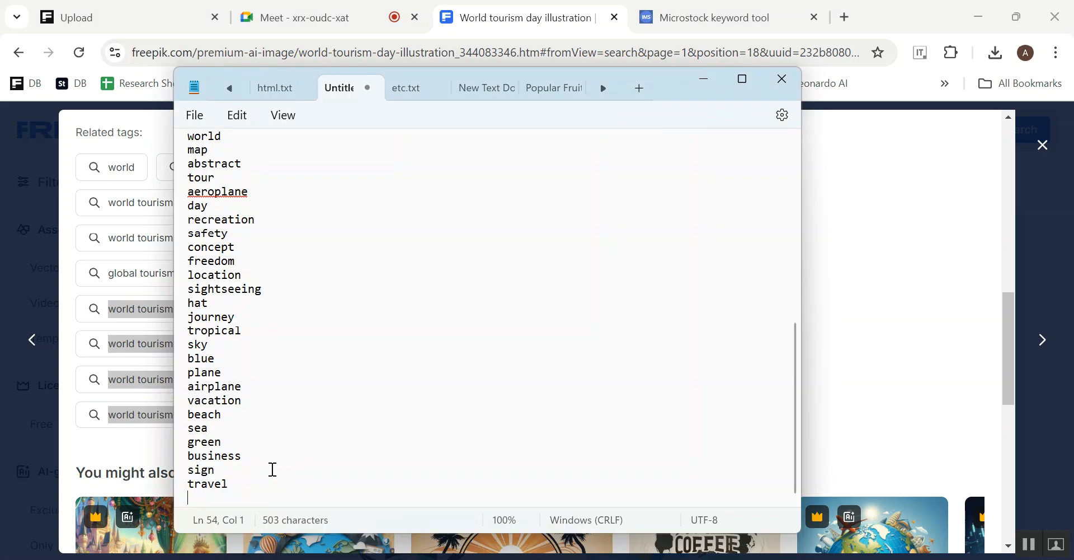
key(ctrl+v)
scroll(297, 431, up, 10)
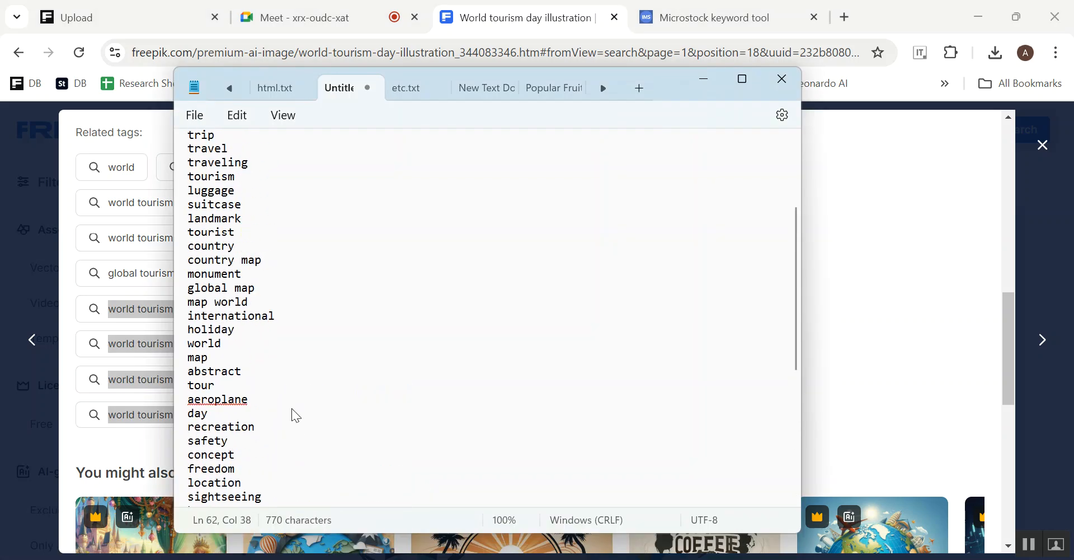
scroll(296, 413, up, 1)
click(241, 217)
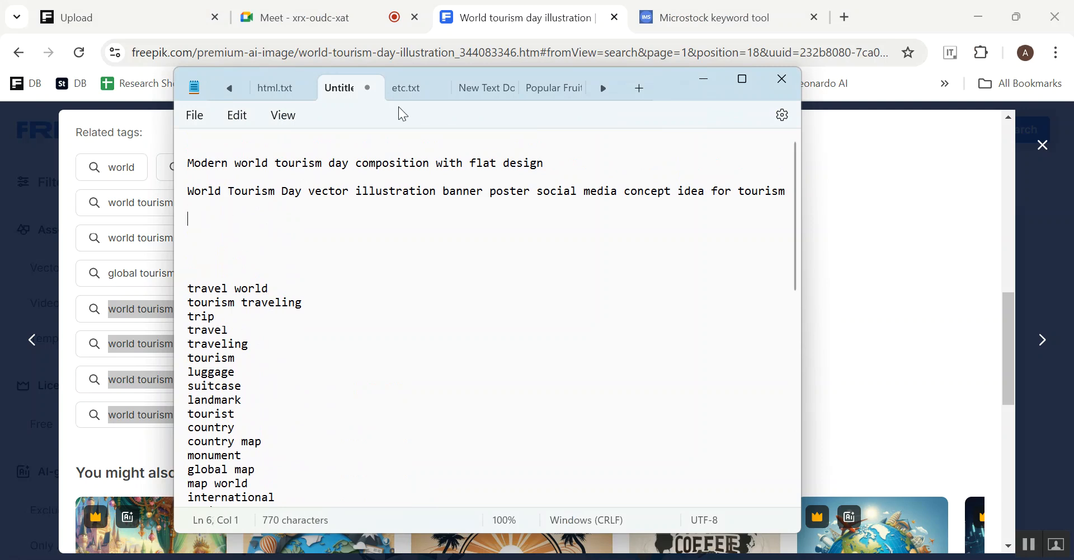
- Switch to the Microstock keyword tool and look through its similar works for images comparable to the World Tourism Day illustrations
click(746, 8)
scroll(557, 274, down, 3)
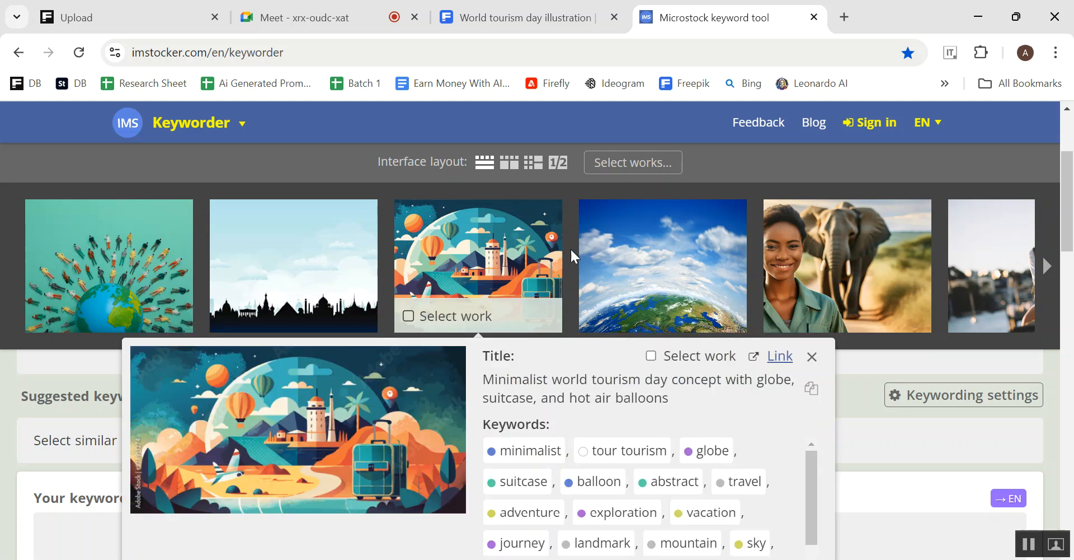
click(1046, 265)
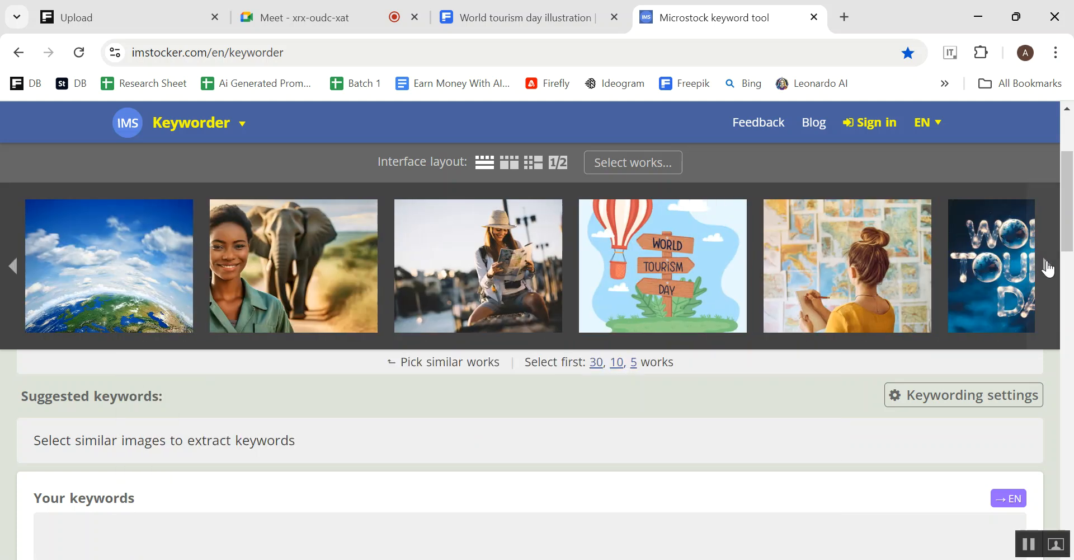
click(1047, 266)
click(1048, 266)
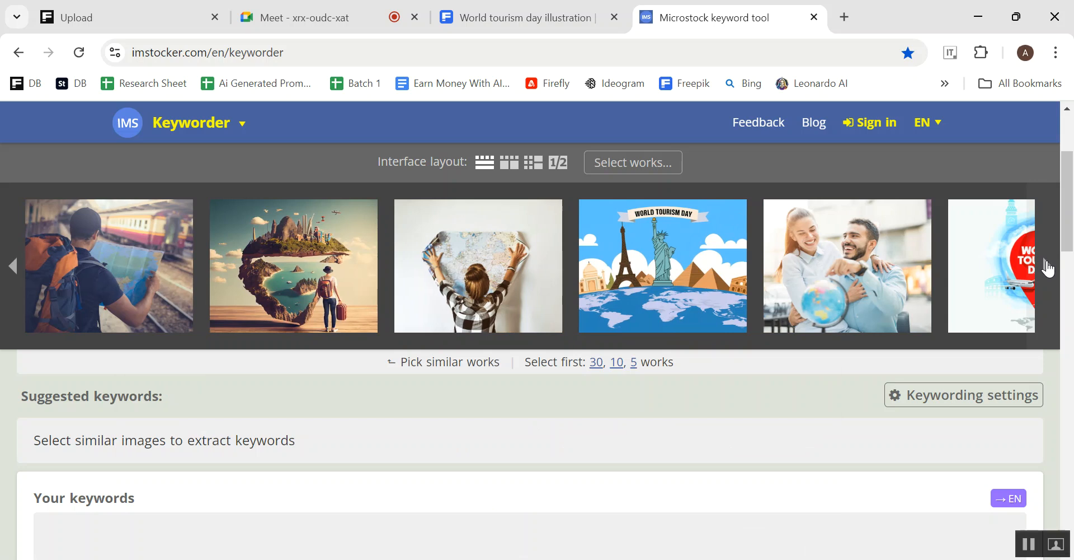
click(1047, 267)
click(1047, 267)
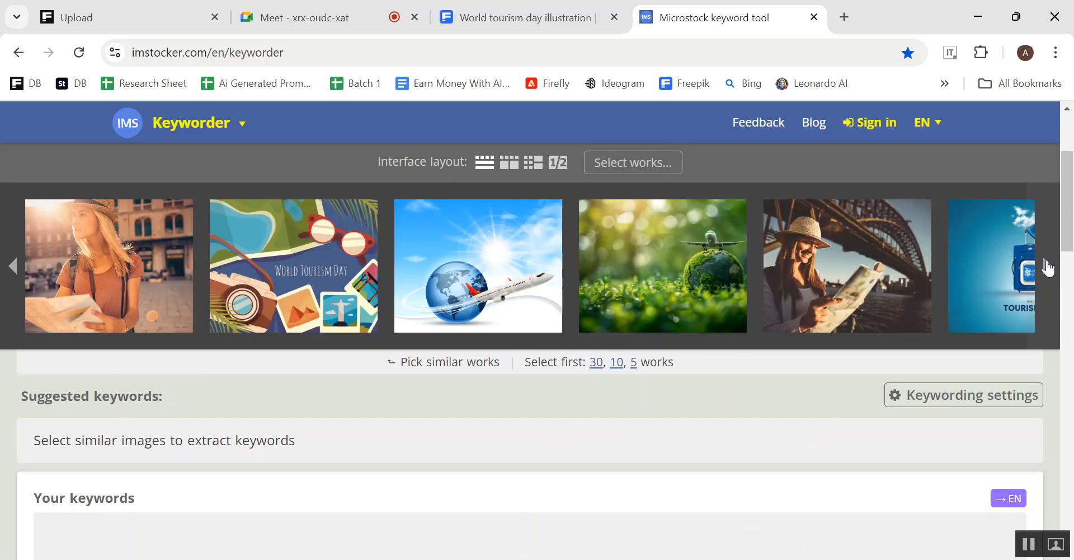
click(1048, 266)
click(1048, 266)
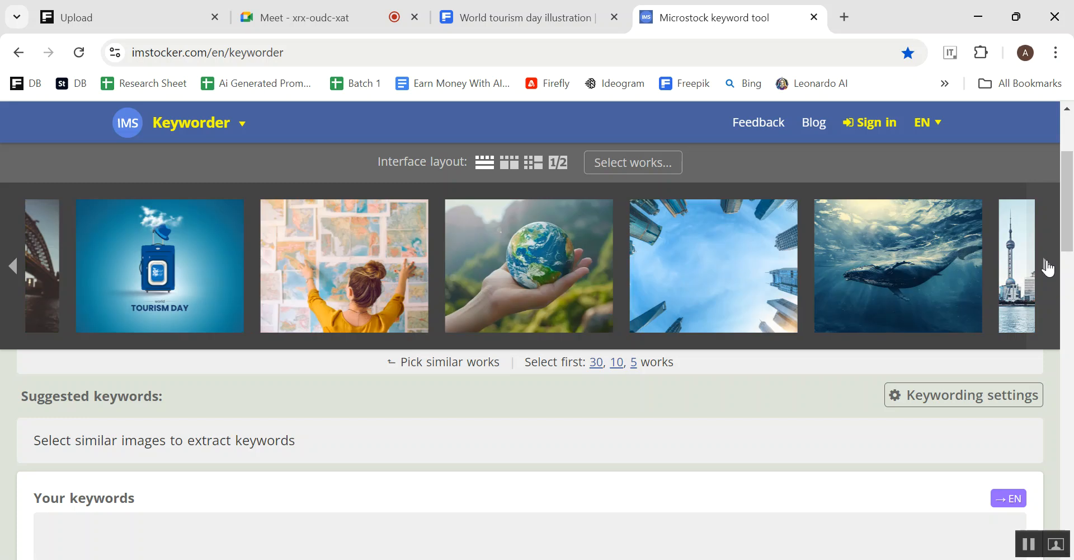
click(1048, 266)
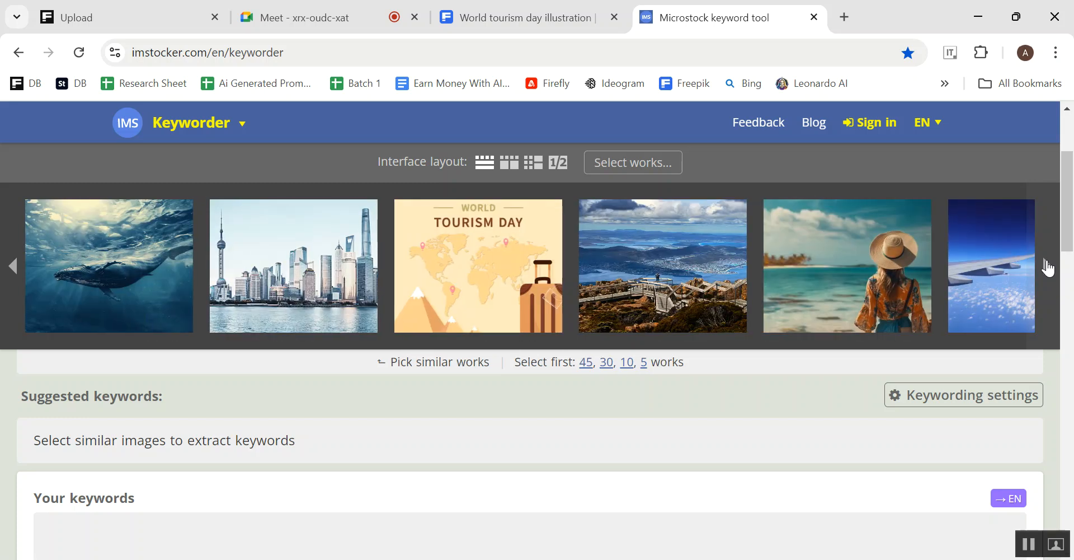
mouse_move(915, 287)
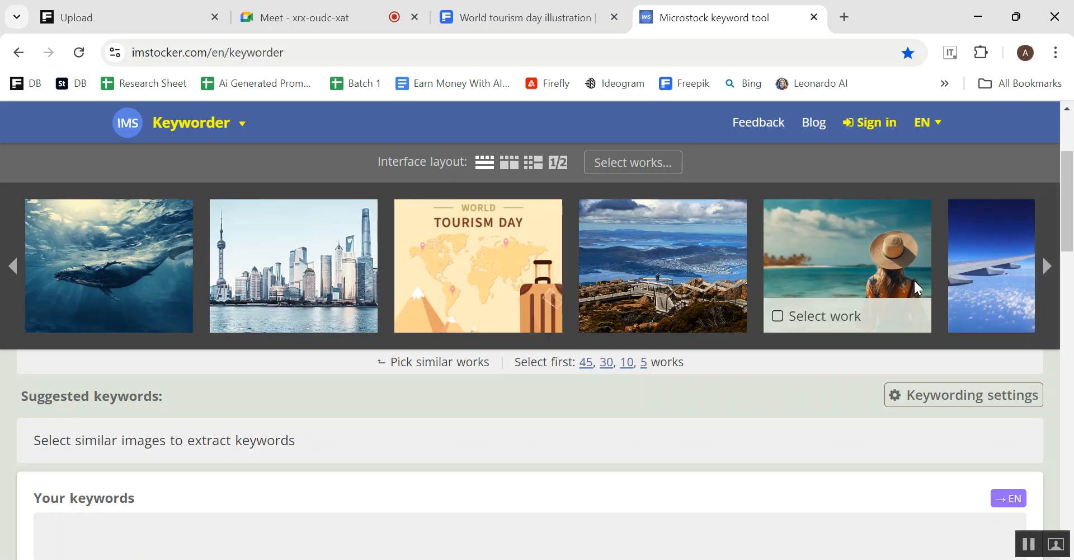
click(512, 20)
click(716, 18)
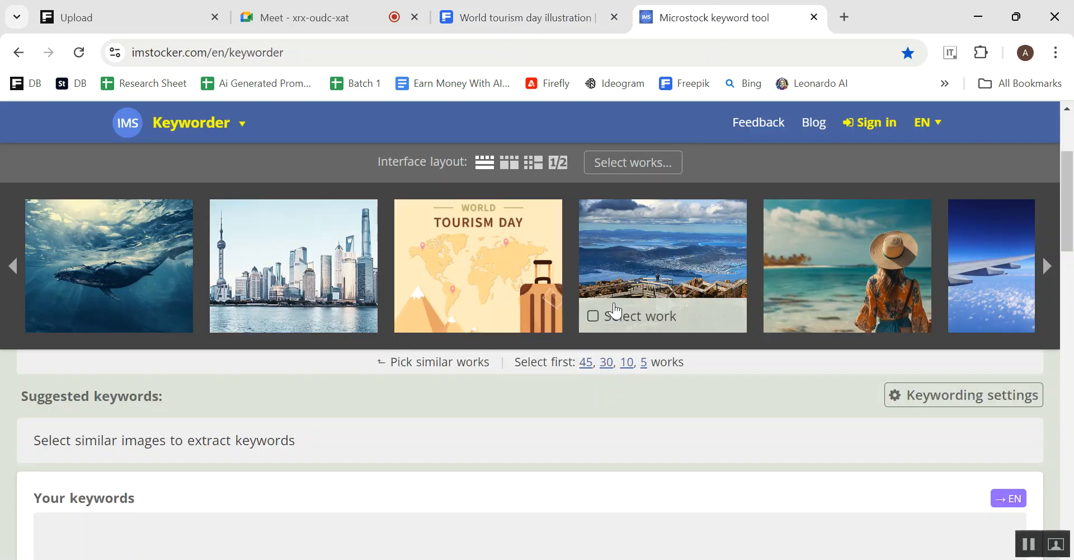
scroll(683, 381, down, 3)
scroll(686, 376, up, 2)
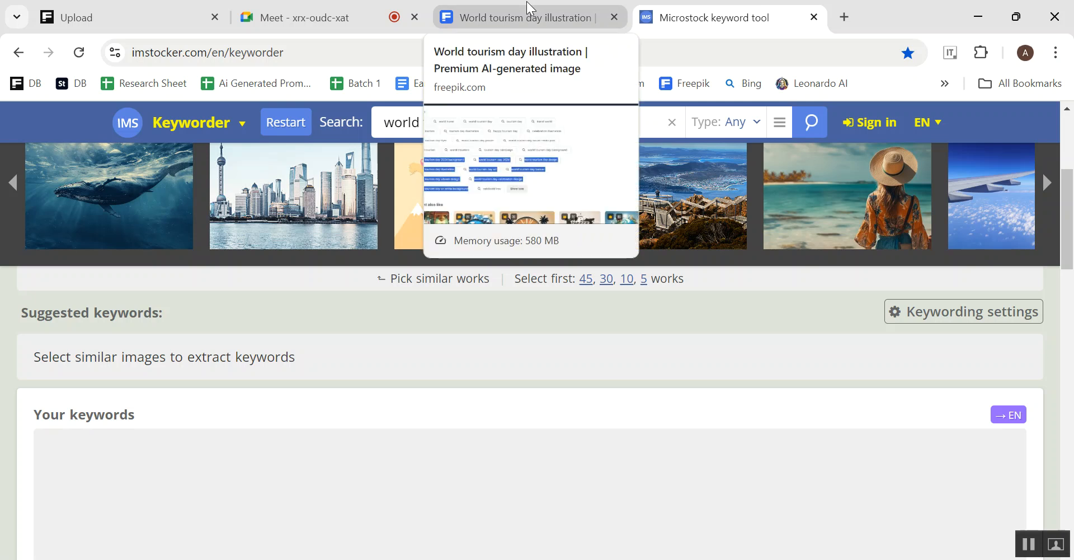
- Return to the Freepik results, open the AI-generated image "QuotExploring the World Celebrating Tourism Day 2024quot" and expand its tags
click(531, 18)
scroll(375, 309, up, 3)
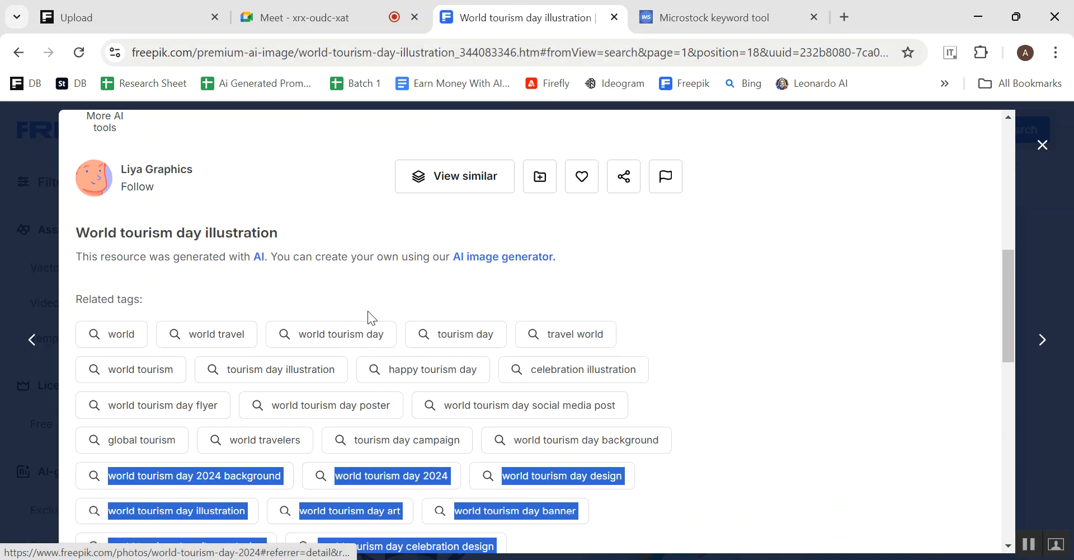
click(2, 361)
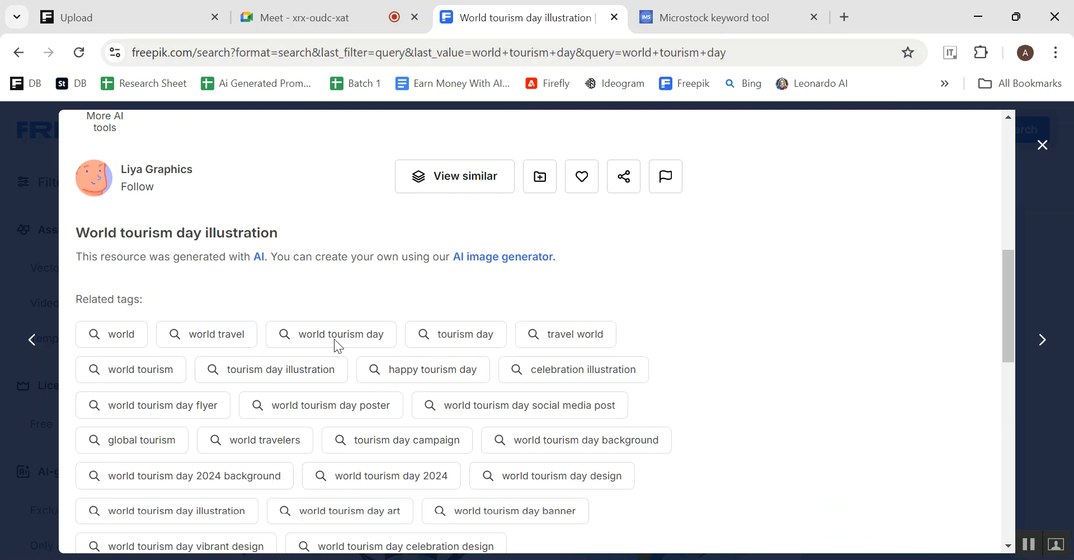
scroll(607, 332, down, 5)
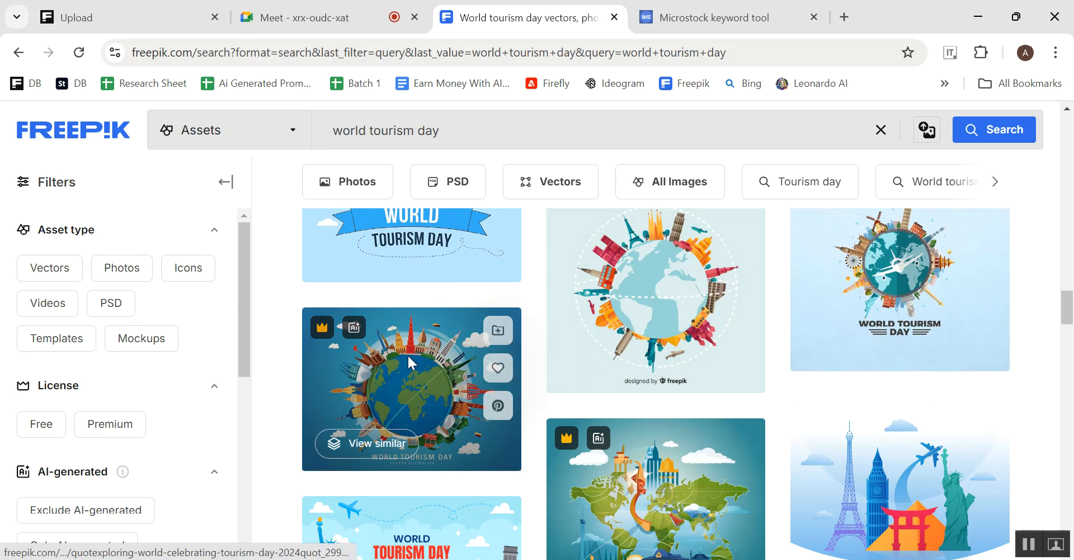
click(408, 353)
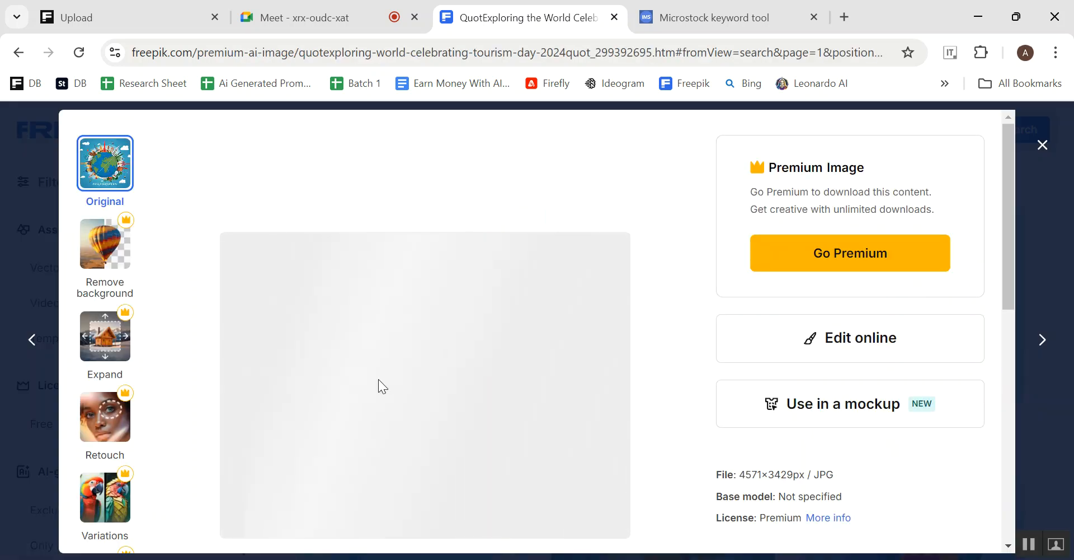
scroll(408, 361, down, 2)
scroll(447, 329, down, 3)
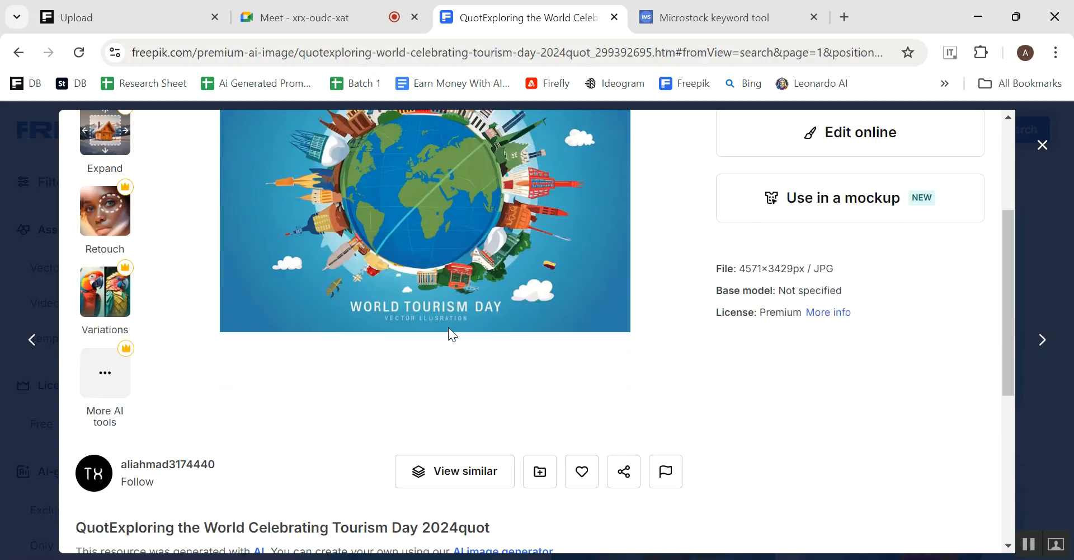
scroll(337, 355, down, 3)
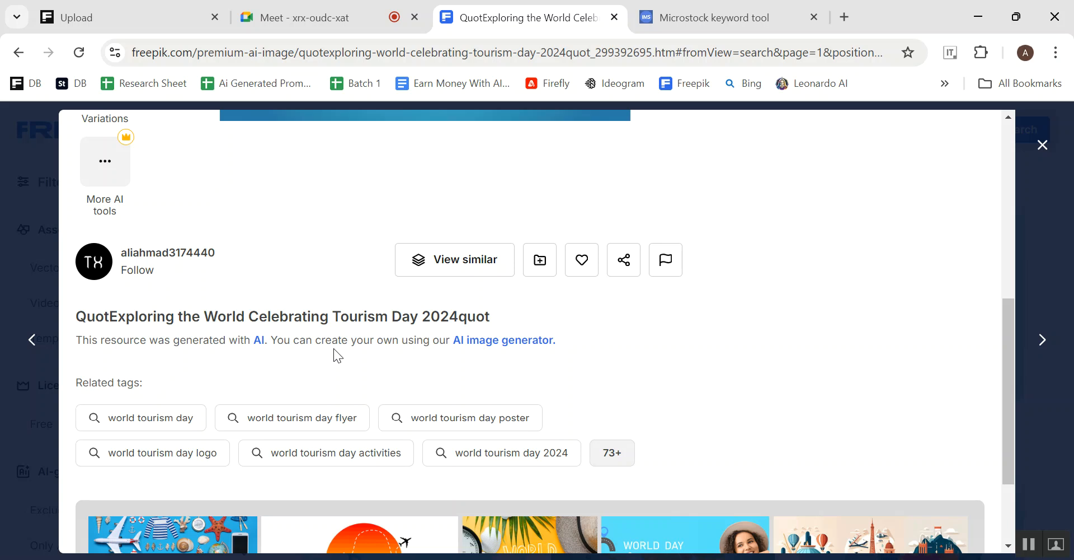
scroll(334, 377, down, 1)
click(614, 369)
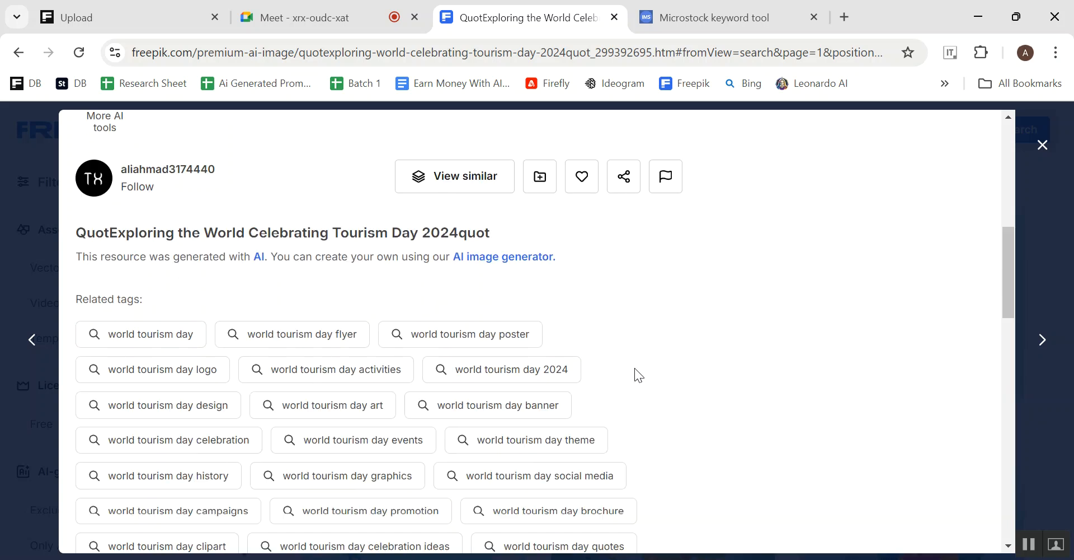
- Examine the expanded tag list of the "Celebrating Tourism Day 2024" image from start to end for useful and repeated keywords
scroll(677, 364, down, 2)
scroll(719, 366, down, 5)
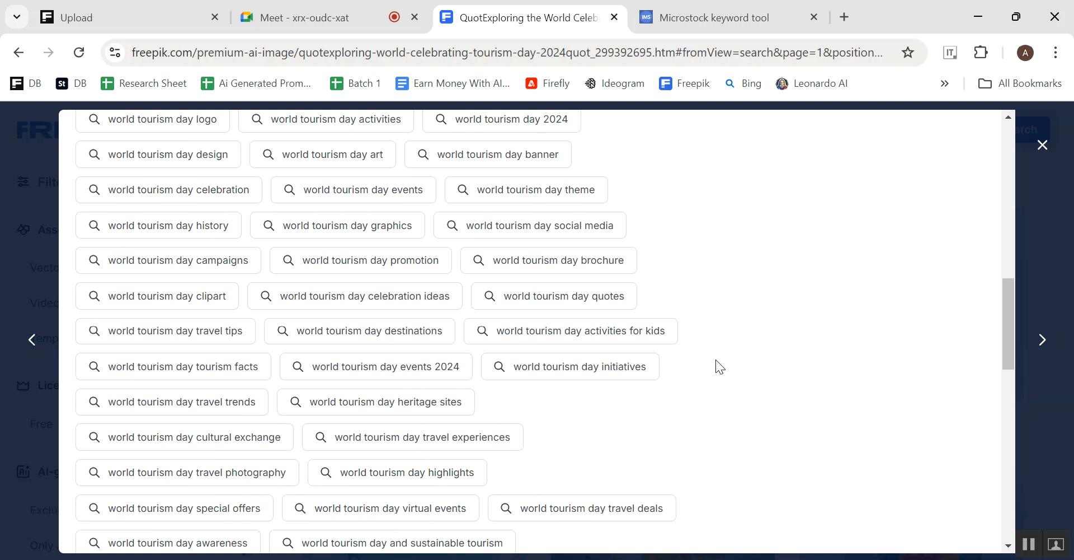
scroll(585, 481, down, 7)
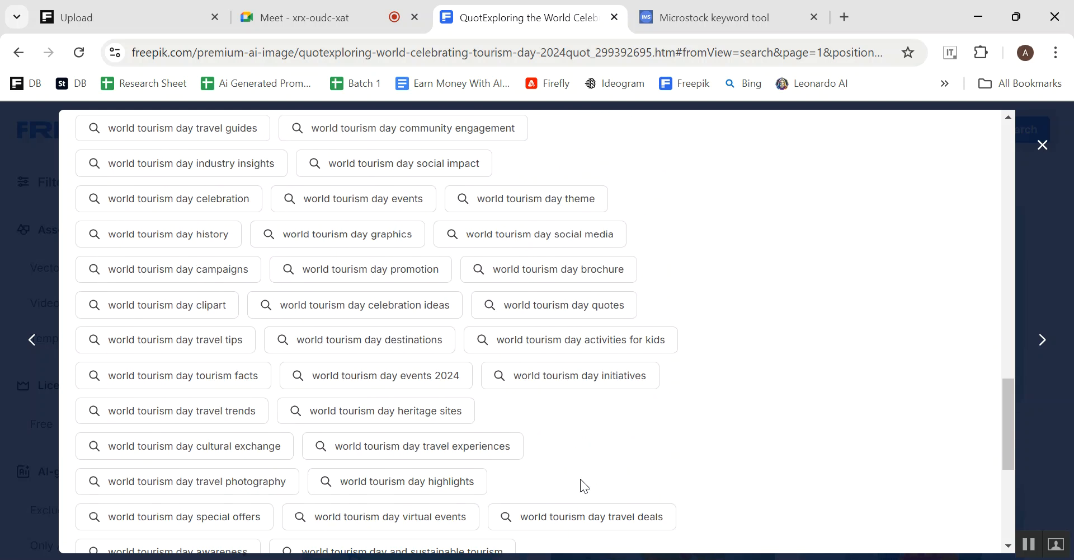
scroll(581, 475, down, 5)
scroll(580, 475, up, 5)
scroll(576, 468, down, 3)
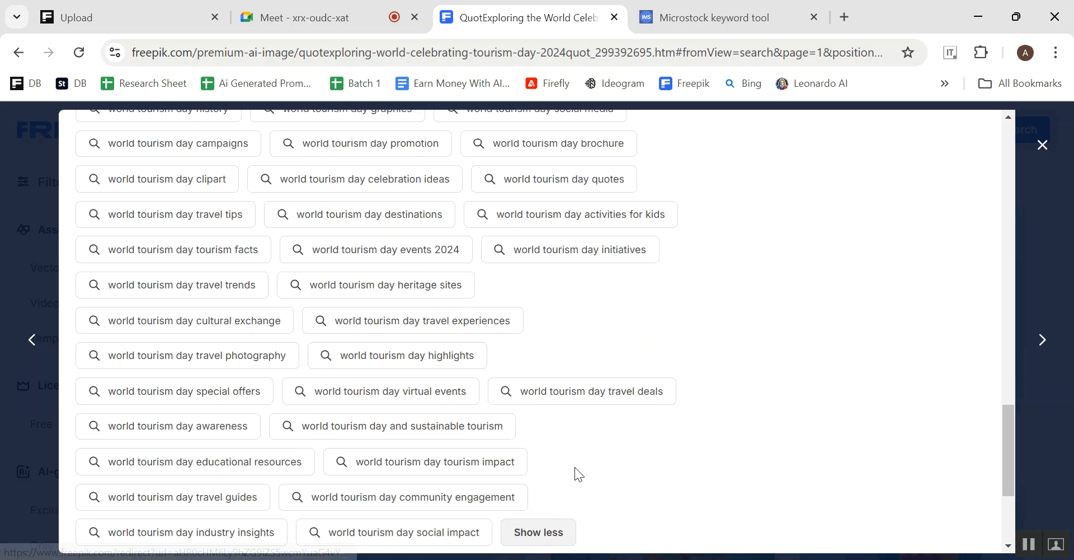
scroll(519, 452, up, 3)
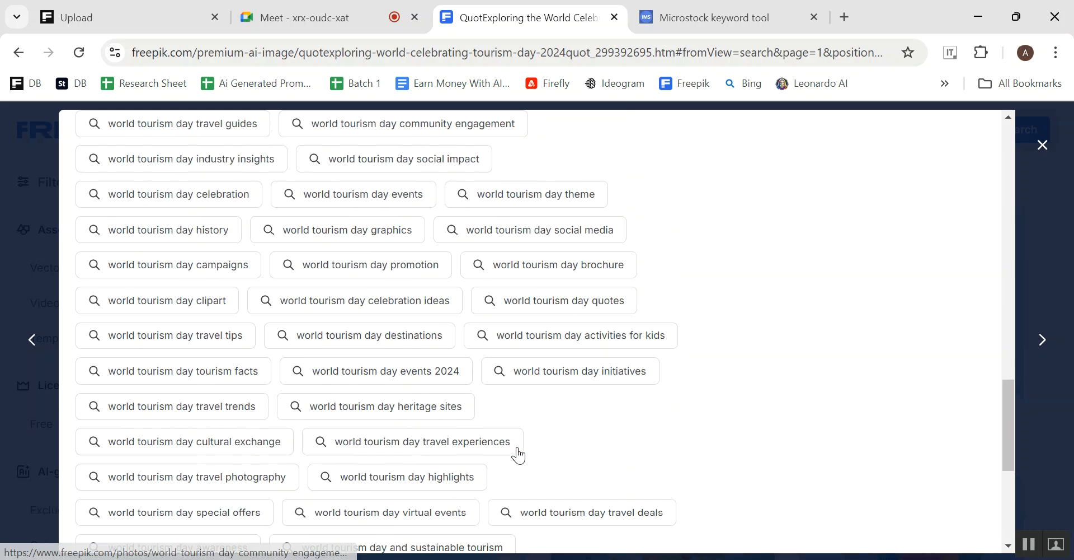
scroll(536, 399, up, 2)
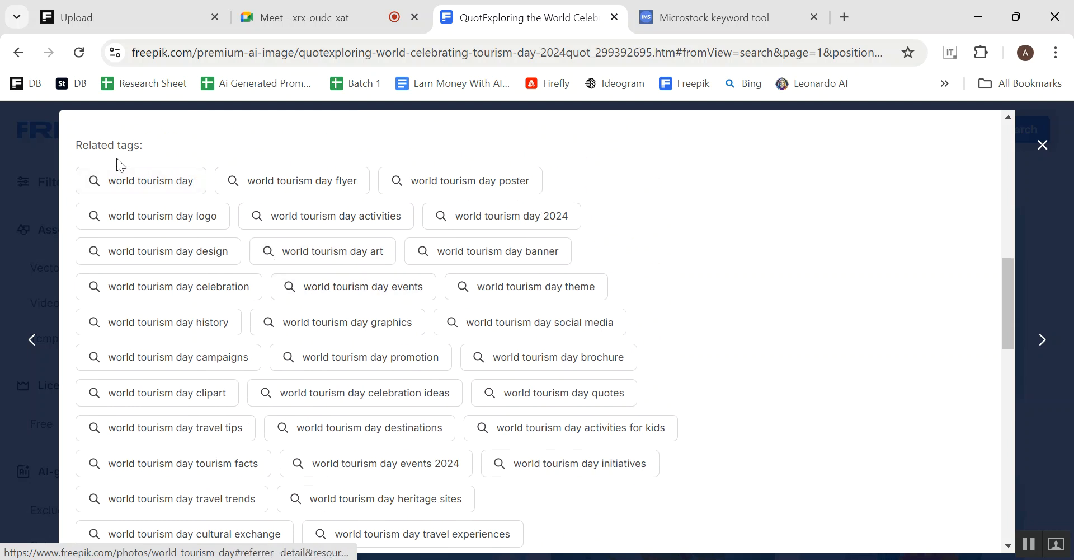
- Copy the tags from "world tourism day" through "world tourism day theme" onto a new line at the end of the Notepad keyword list
drag(69, 173, 611, 290)
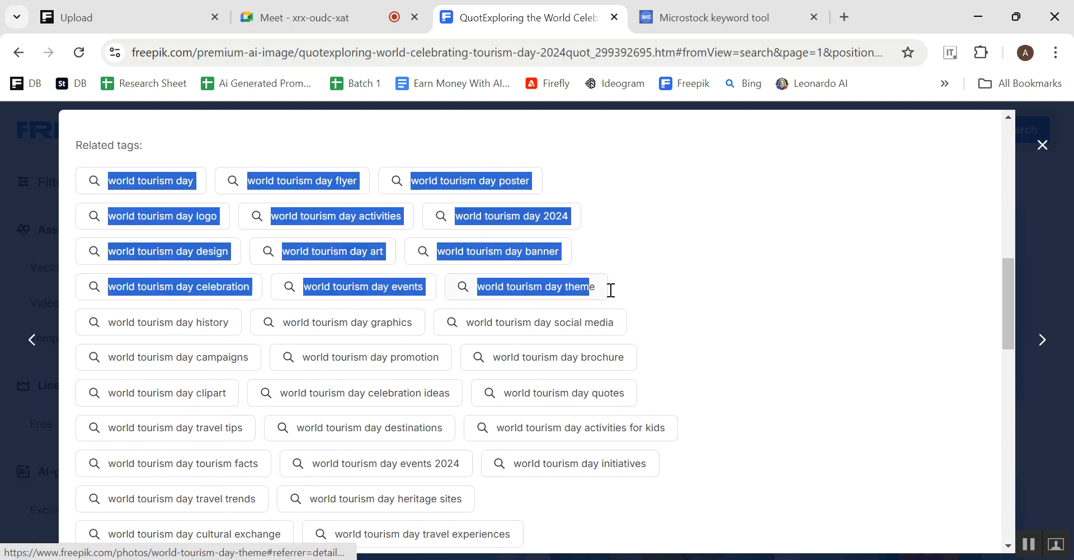
right_click(556, 298)
click(582, 202)
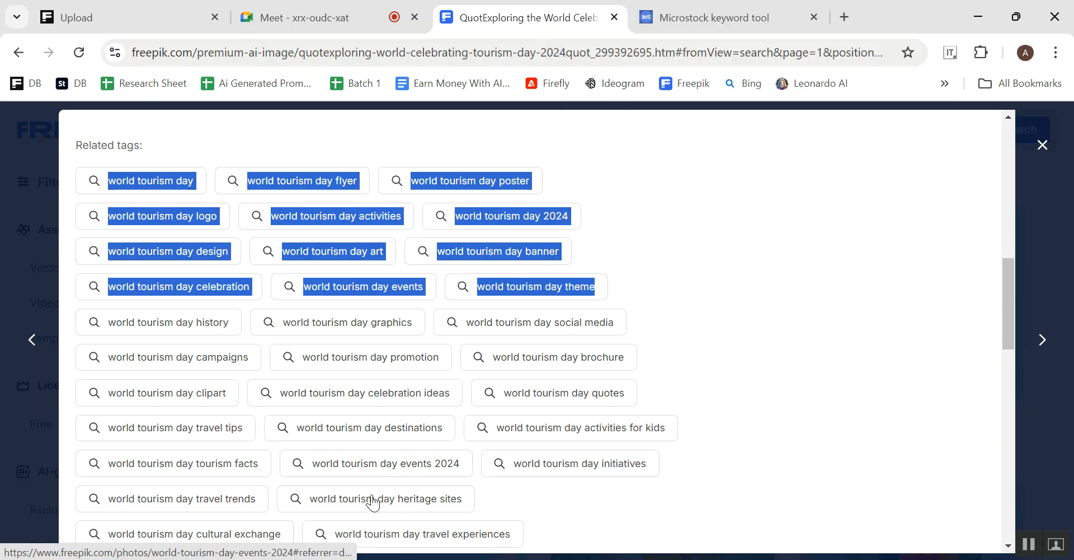
key(alt+Tab)
scroll(265, 451, down, 10)
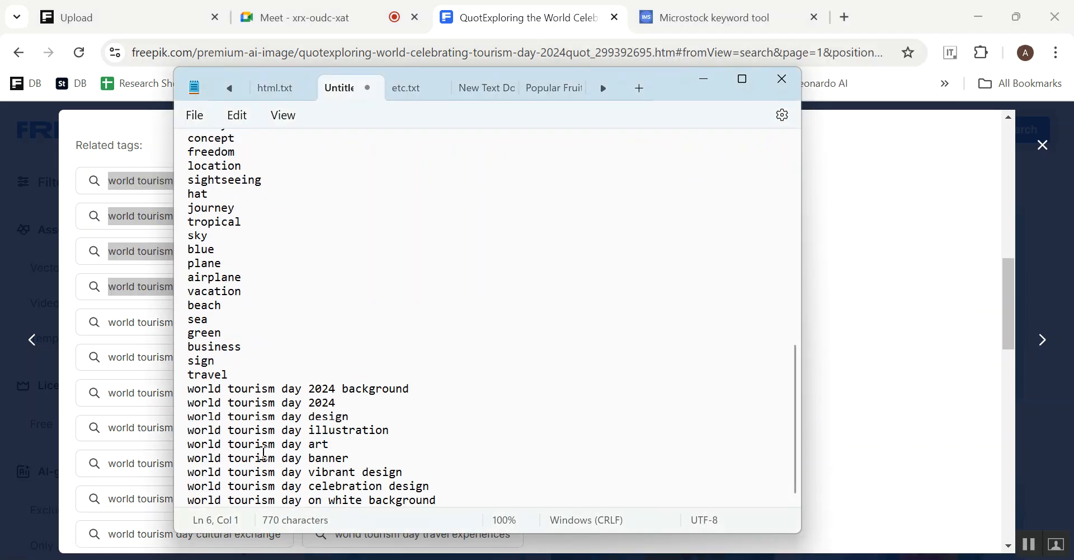
scroll(247, 370, up, 10)
scroll(273, 319, down, 7)
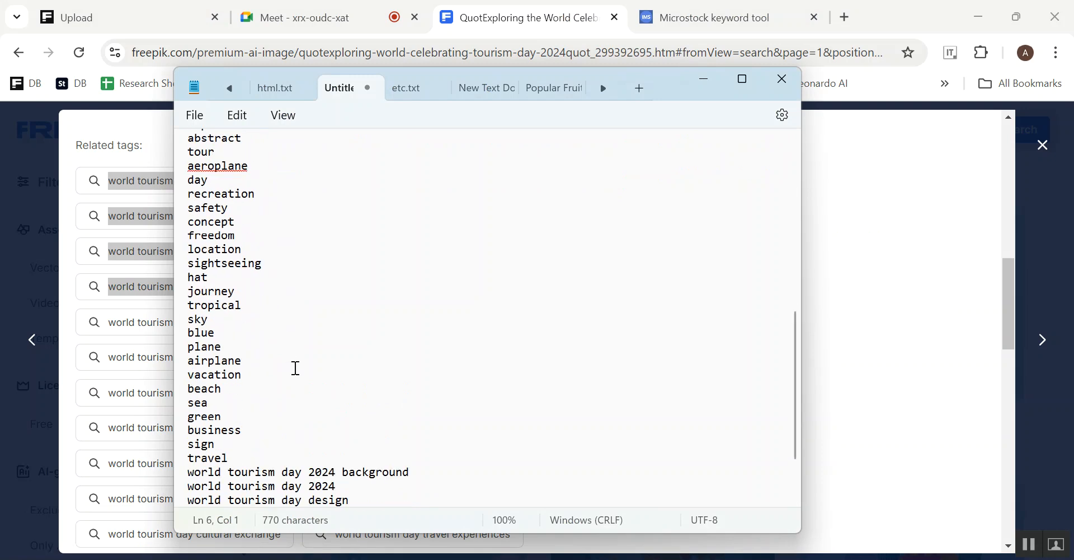
scroll(295, 368, down, 2)
click(457, 506)
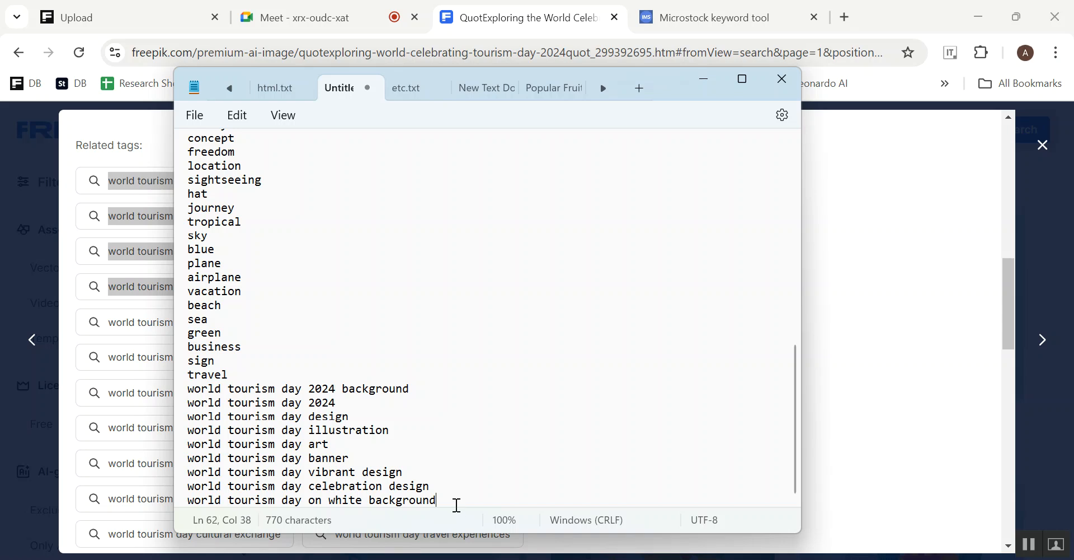
key(Return)
key(ctrl+v)
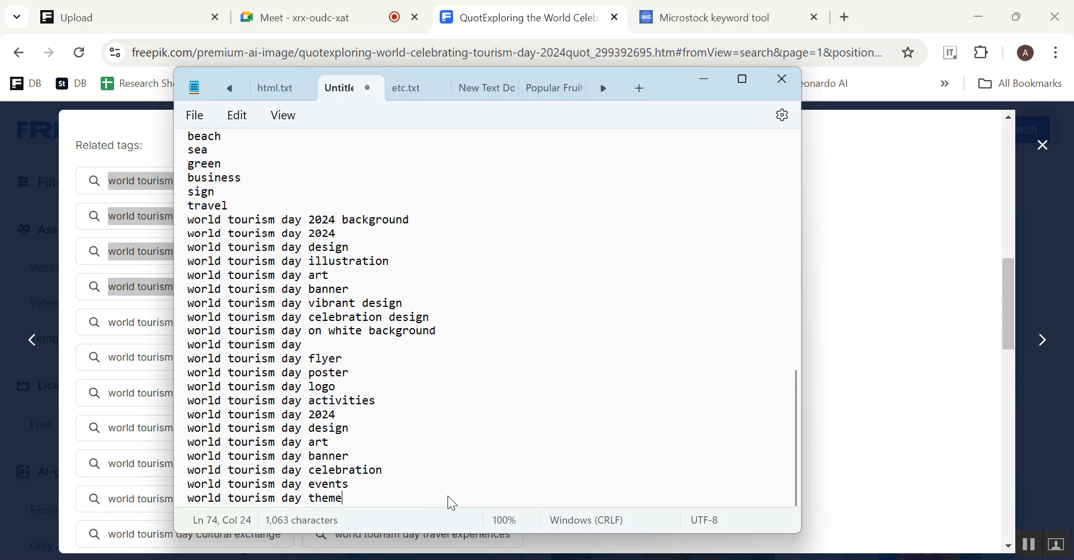
- Return to the Freepik results and check the title and tags of the AI-generated image "Celebrating World Tourism Day Design"
scroll(402, 425, up, 8)
scroll(402, 425, up, 8)
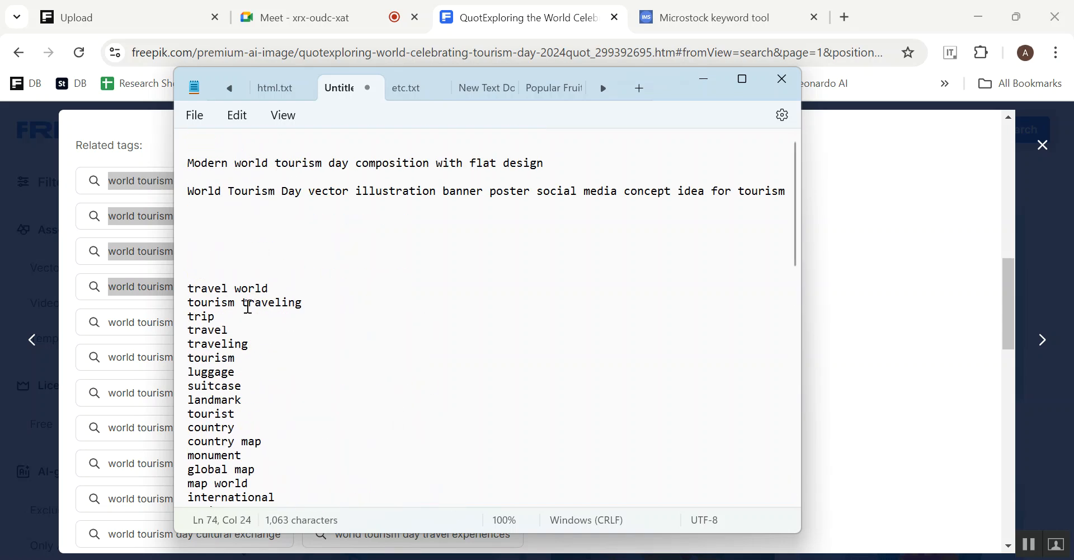
key(alt+Tab)
scroll(326, 322, up, 4)
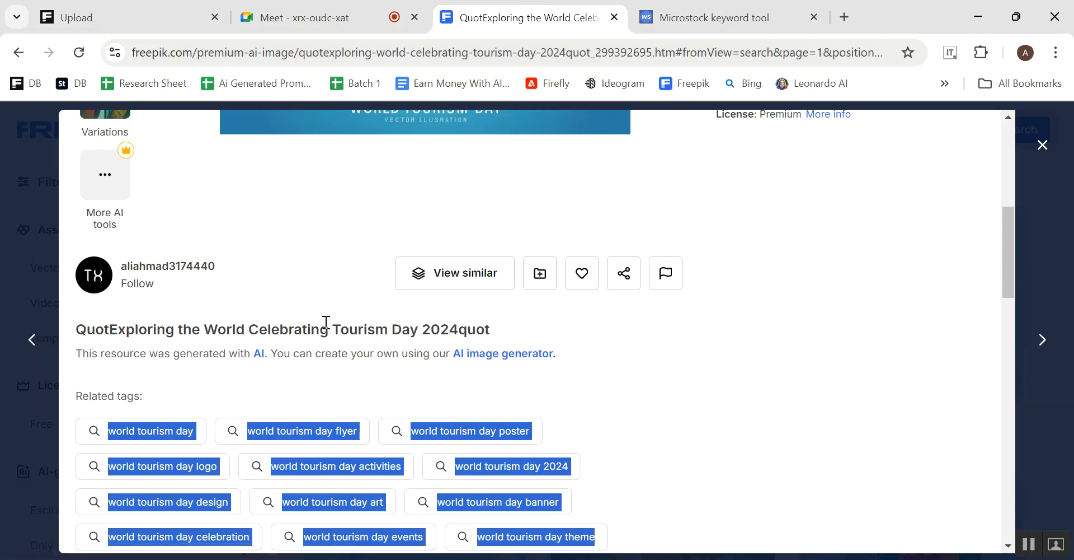
click(4, 378)
scroll(587, 258, down, 10)
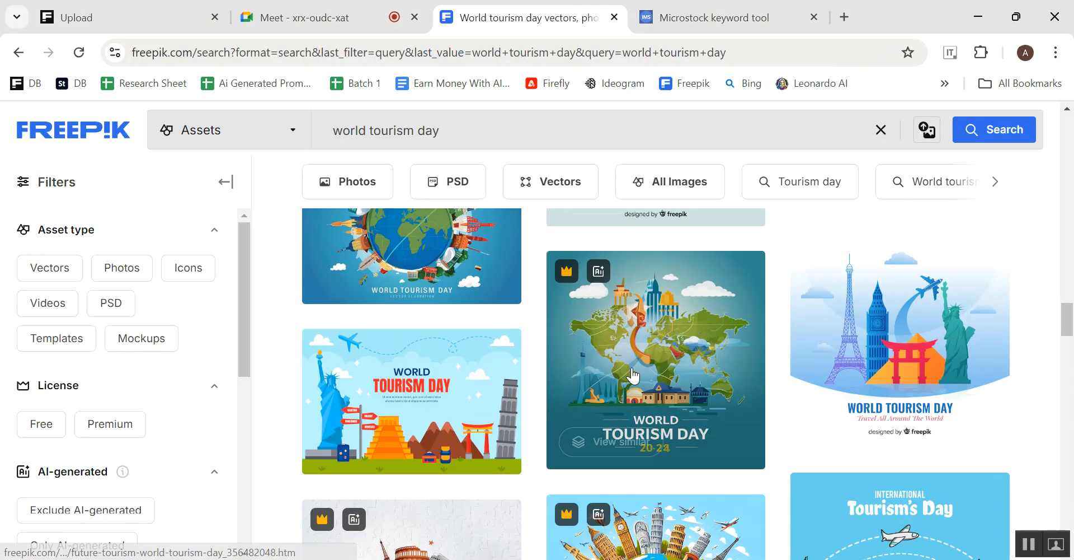
click(379, 339)
scroll(273, 317, down, 4)
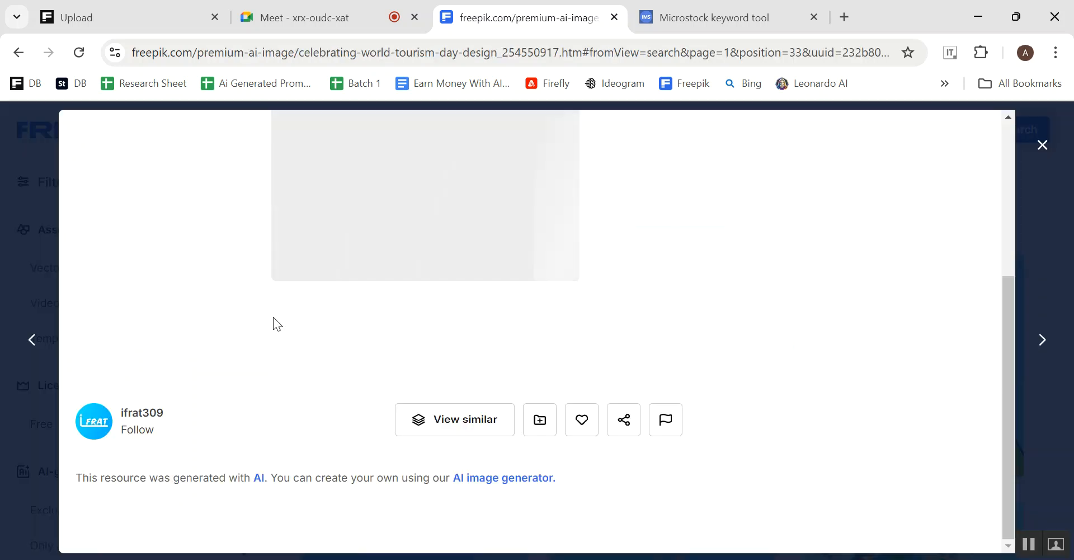
scroll(274, 309, down, 3)
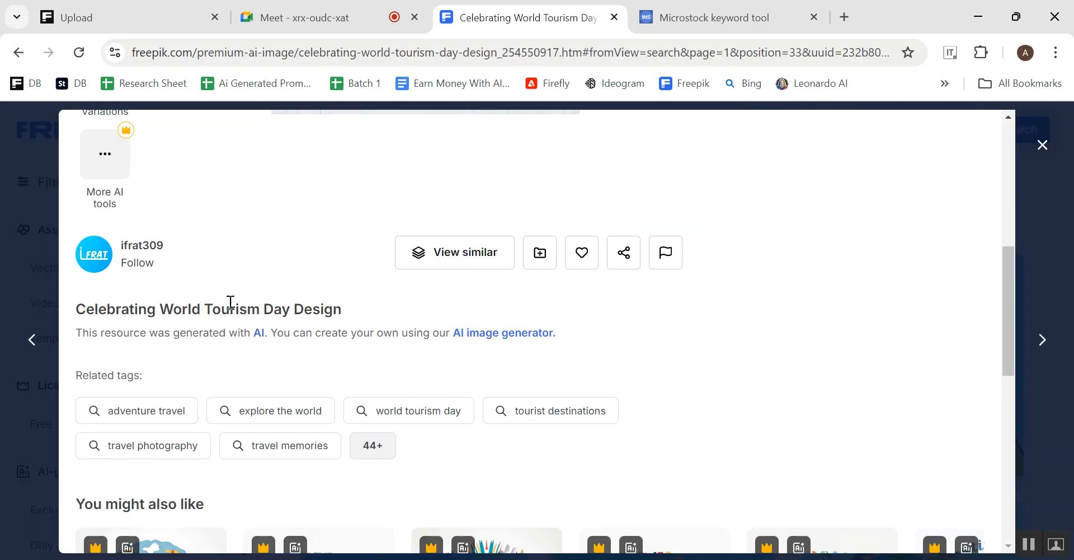
click(5, 401)
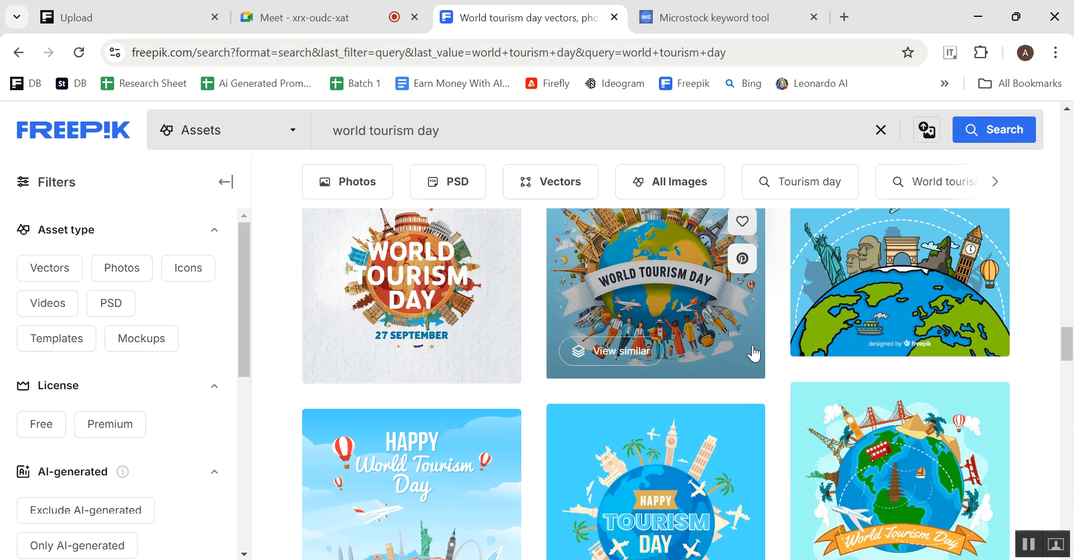
- Open the AI-generated image "World tourism day background Design Image Illustration" and copy its title onto the first line of the Notepad note
click(679, 304)
scroll(322, 341, down, 5)
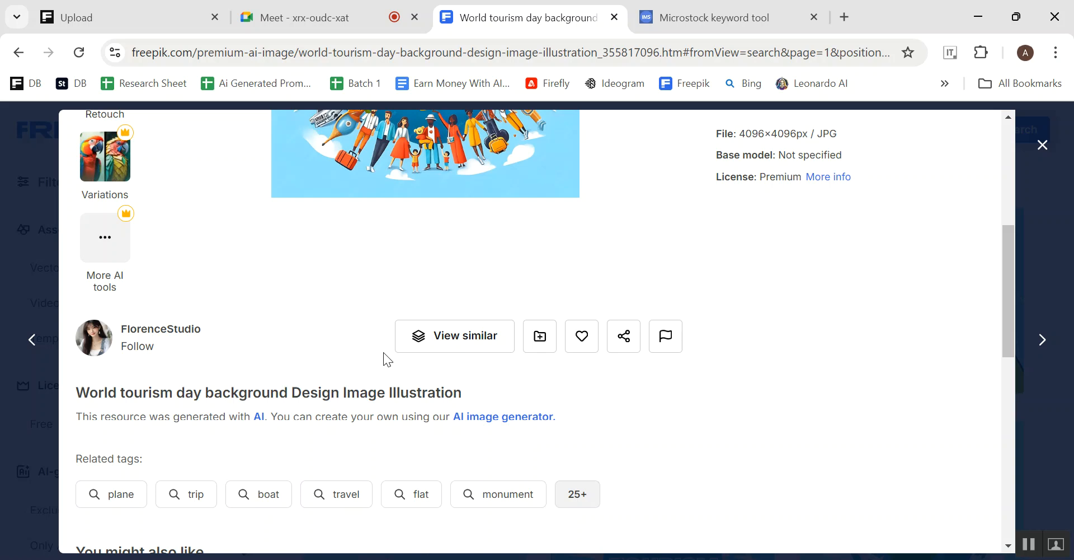
scroll(412, 360, up, 3)
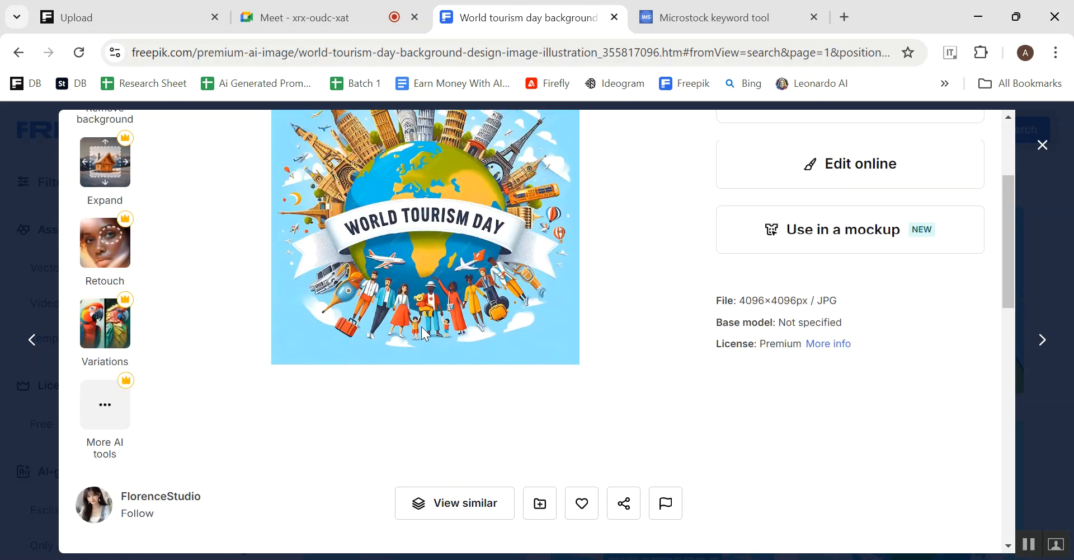
scroll(425, 334, down, 3)
drag(463, 393, 77, 393)
right_click(95, 391)
click(185, 217)
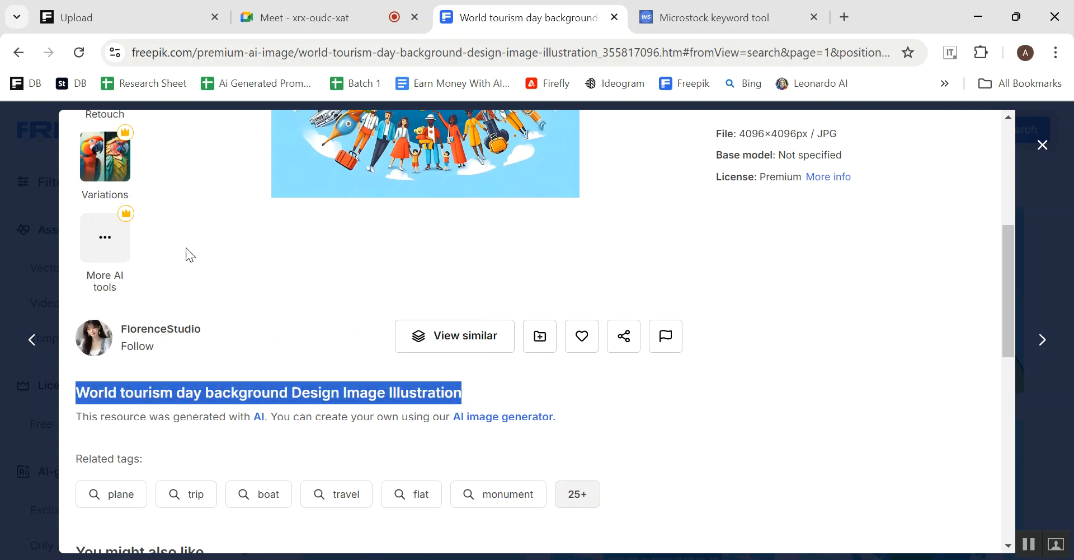
key(alt+Tab)
click(214, 226)
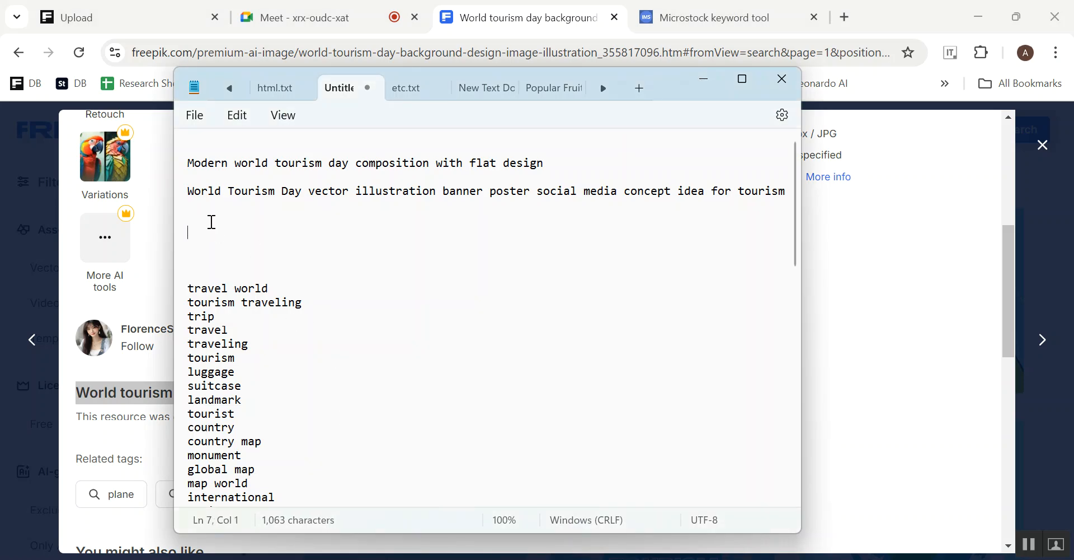
key(ctrl+v)
key(Return)
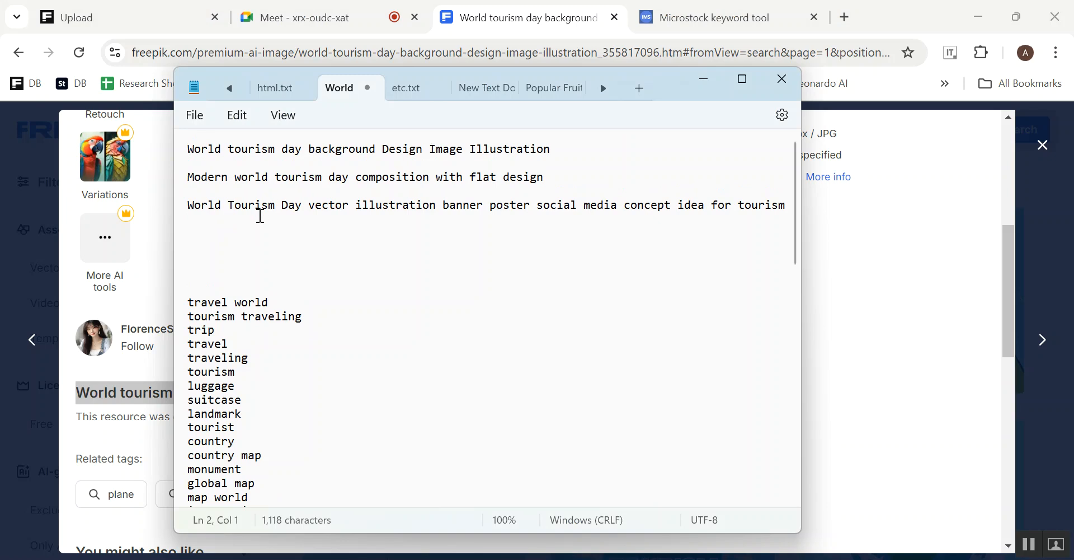
- Start a new title on an empty line below the collected titles by copying "World Tourism Day" from the third title
click(201, 233)
drag(203, 206, 283, 204)
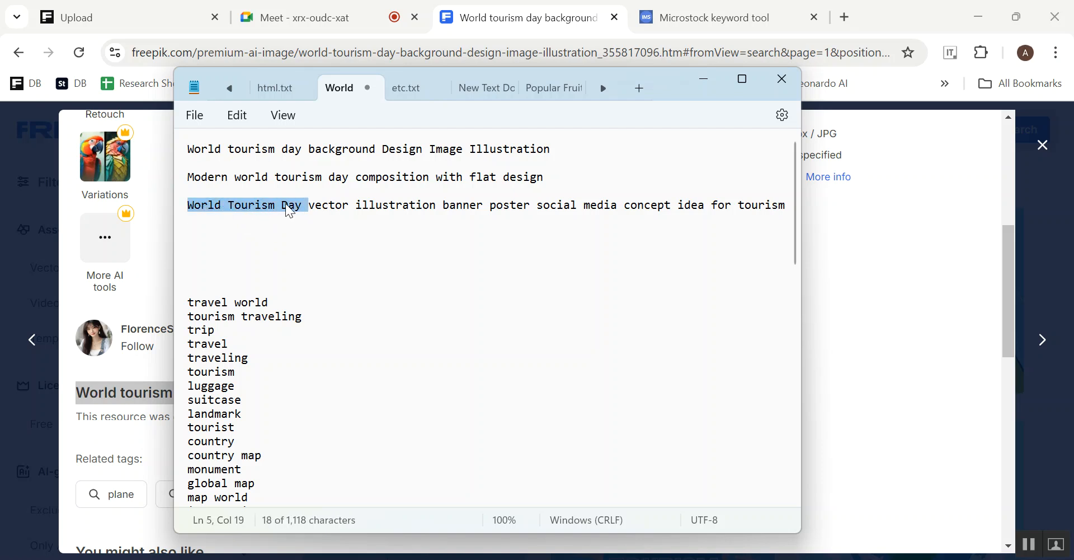
right_click(297, 208)
click(343, 90)
click(206, 238)
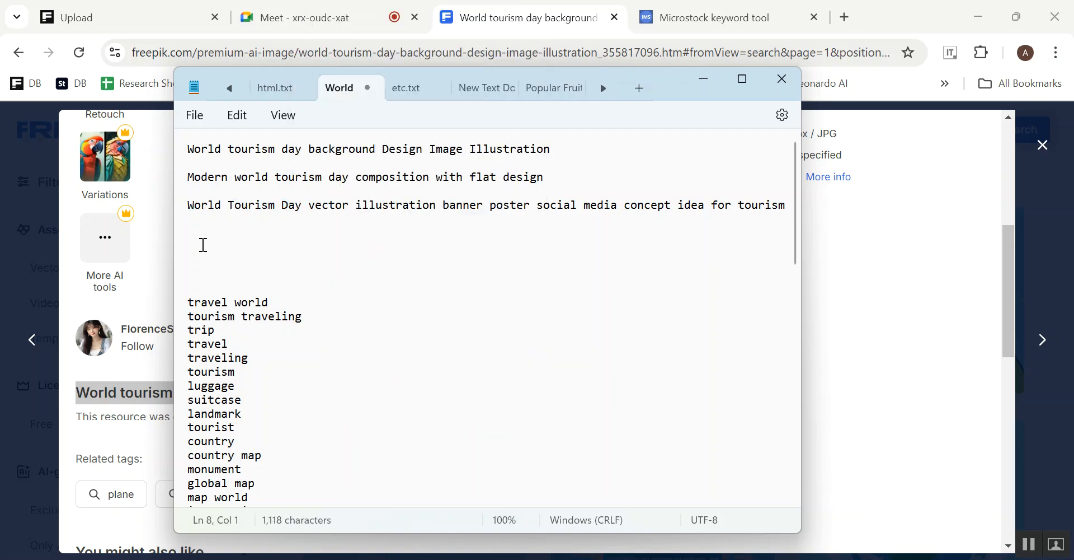
key(ctrl+v)
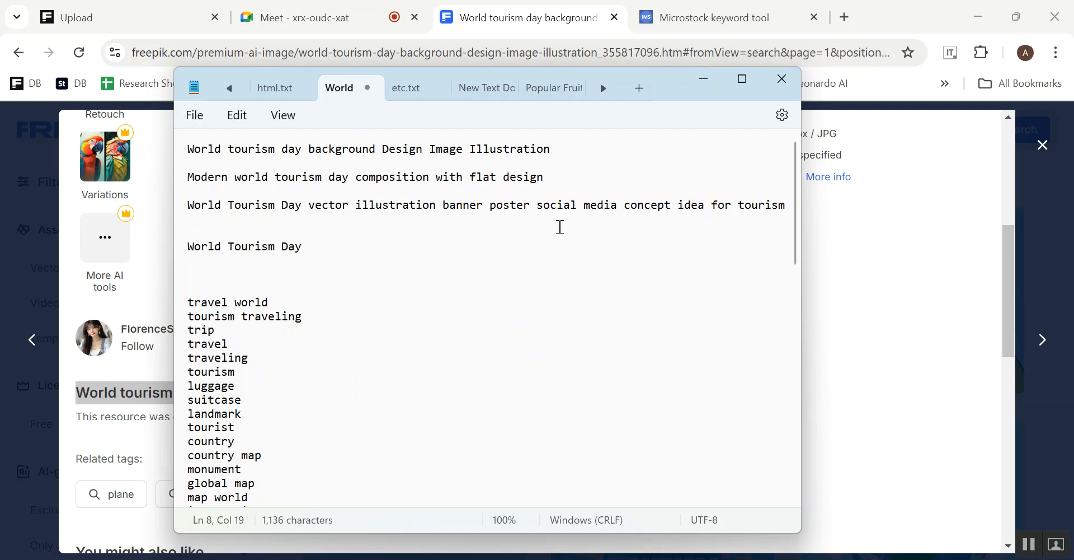
- Extend the new title with "social media" copied from the third title, followed by "Poster or Banner"
drag(559, 211, 594, 203)
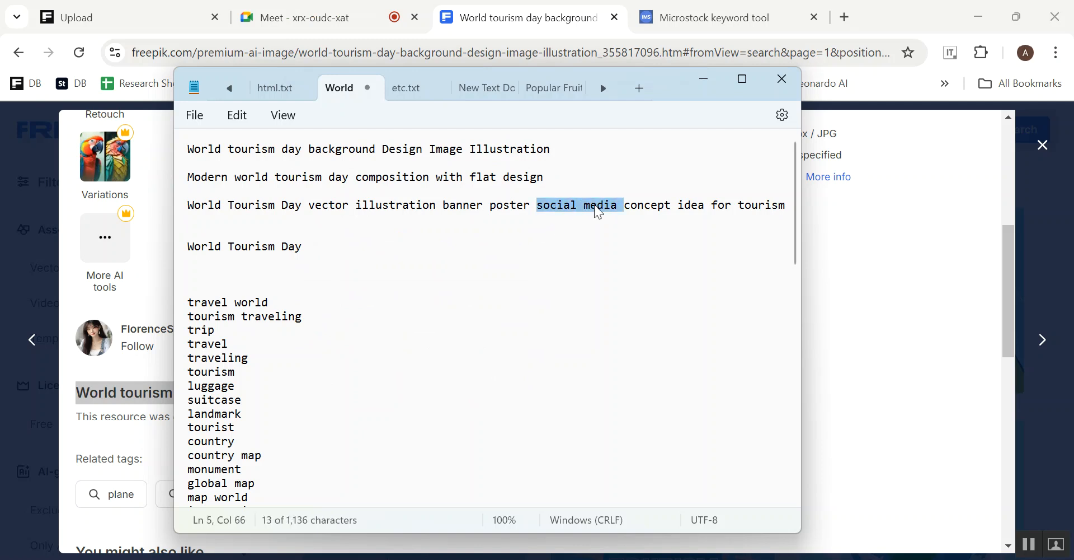
right_click(595, 204)
click(655, 97)
click(338, 246)
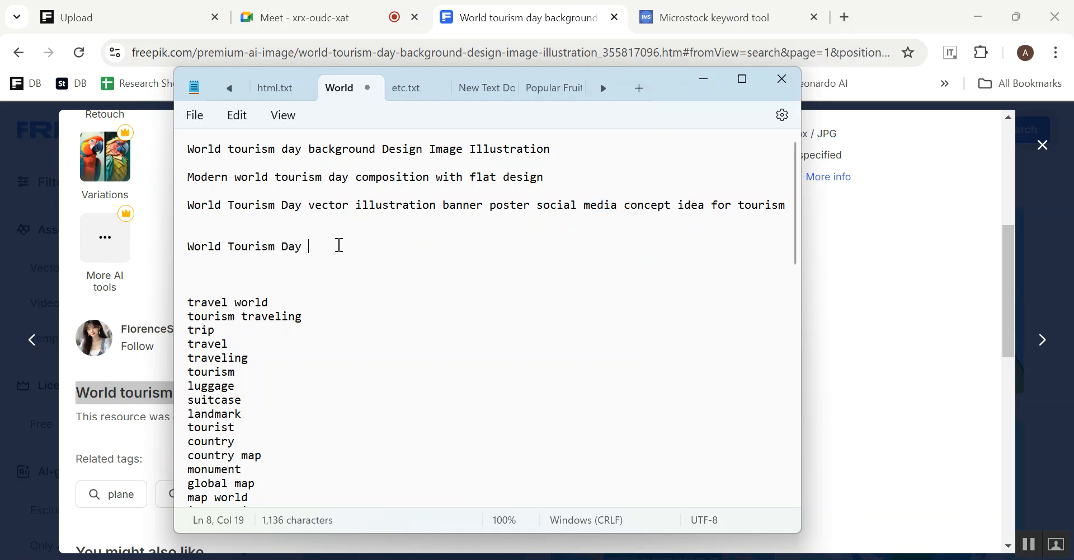
key(ctrl+v)
text(Poster)
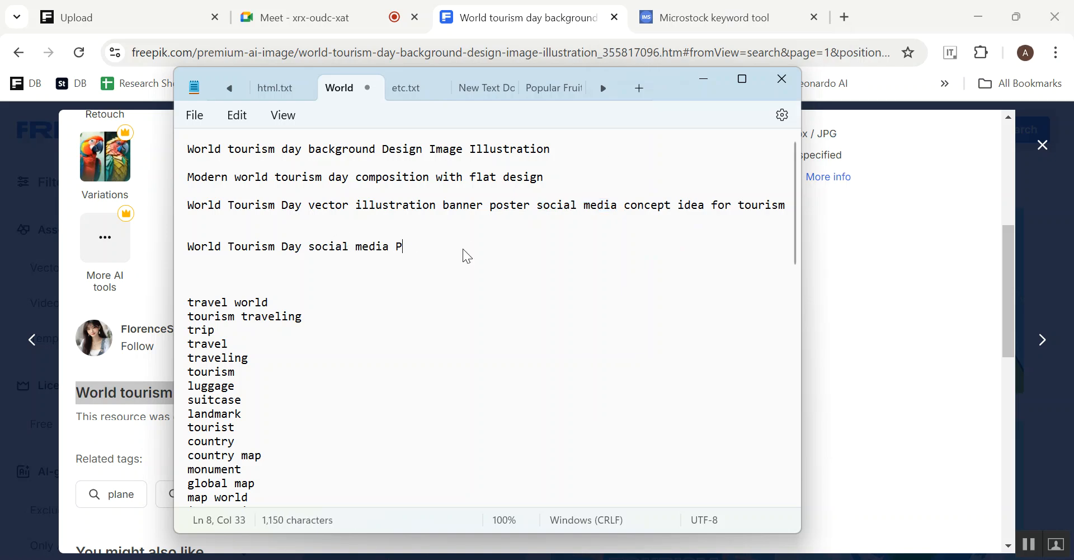
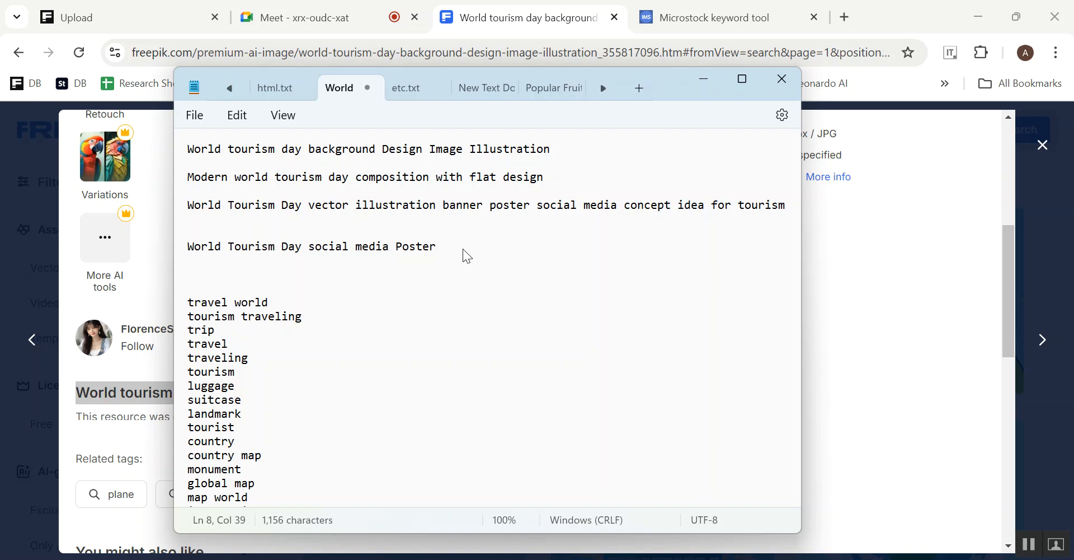
text(Banner)
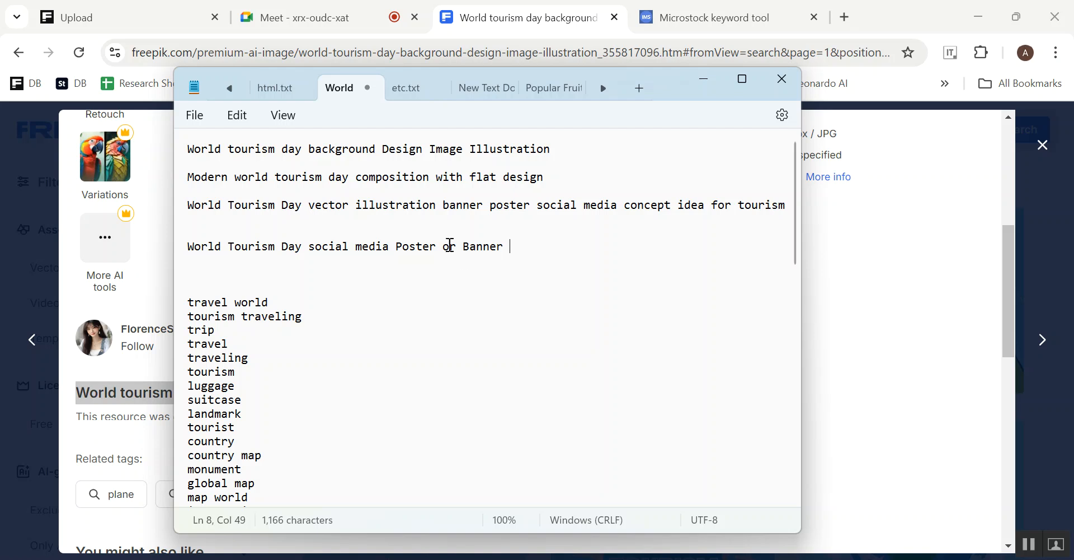
- Move "vector illustration" from the third collected title to the end of the new title
double_click(395, 207)
right_click(395, 207)
click(317, 207)
drag(317, 206, 388, 208)
key(ctrl+c)
right_click(420, 208)
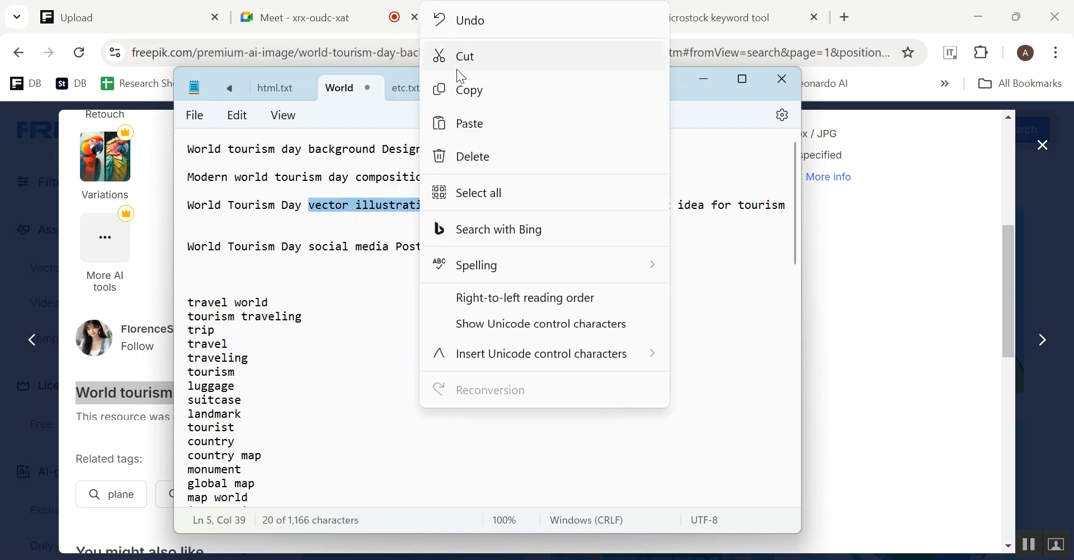
click(469, 53)
click(523, 246)
key(ctrl+v)
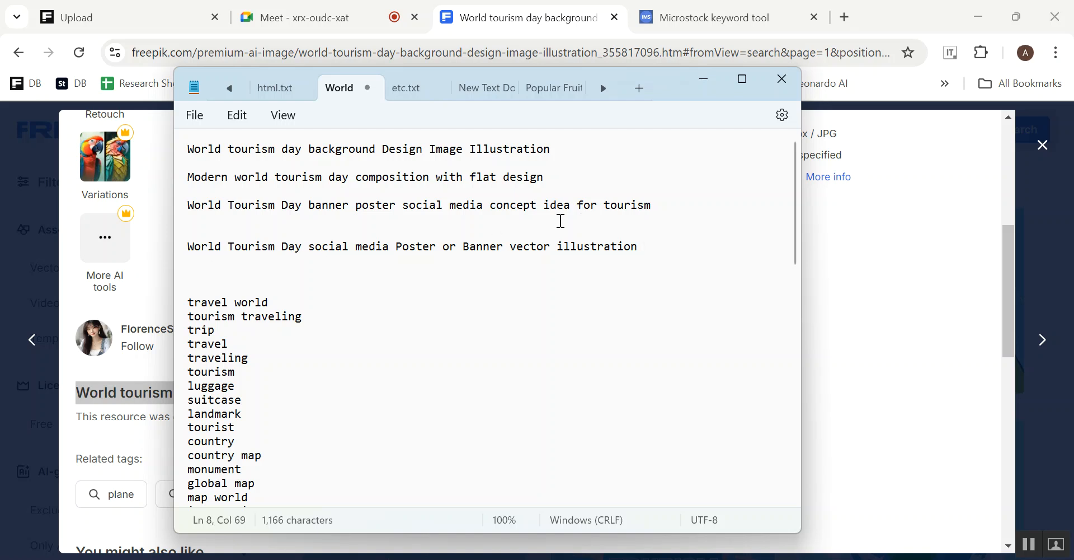
- Insert "concept for" after "World Tourism Day" in the new title, copying "concept" from the third title
mouse_move(515, 207)
mouse_down()
mouse_move(635, 205)
mouse_move(520, 208)
mouse_up()
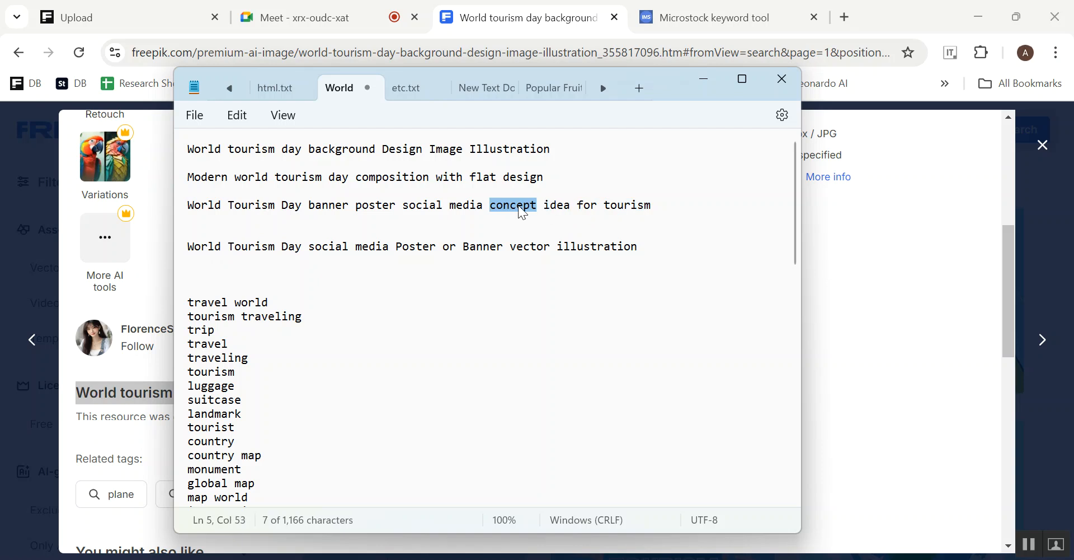
right_click(518, 208)
click(574, 91)
click(310, 246)
key(ctrl+v)
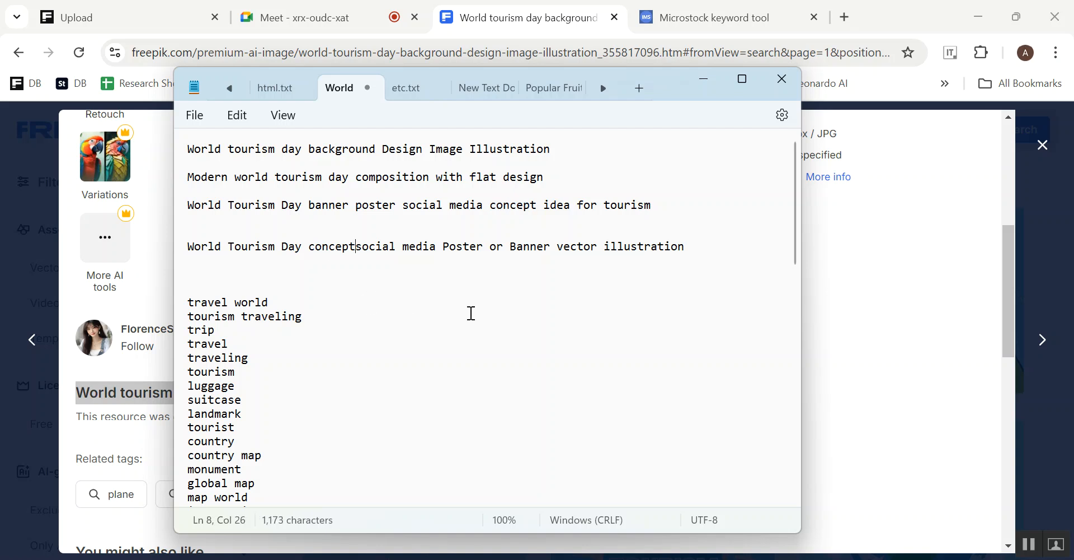
text(for)
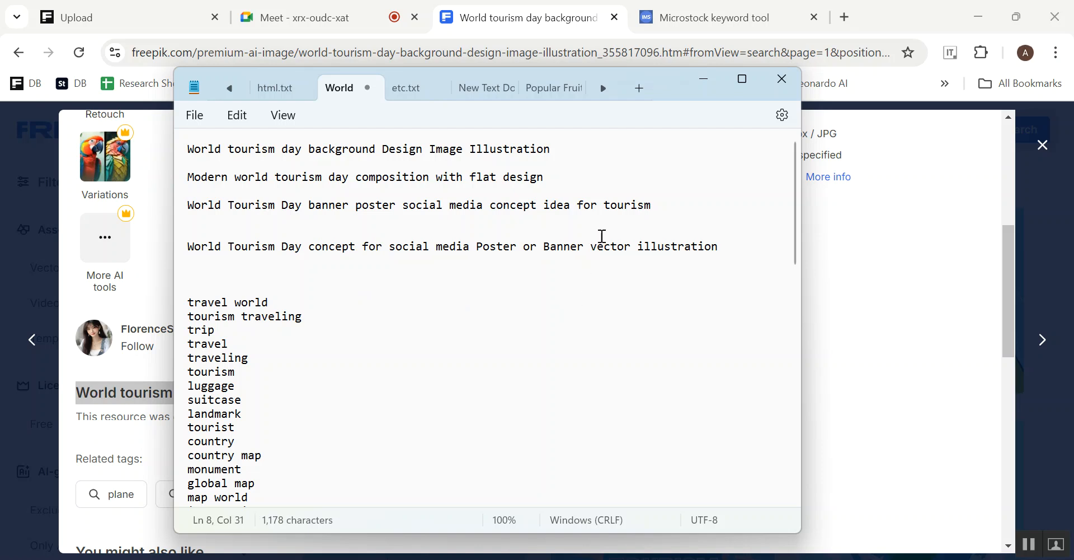
- Append "with flat design" to the new title, copied from the "Modern world tourism day composition" title
click(737, 245)
drag(548, 175, 440, 182)
right_click(457, 177)
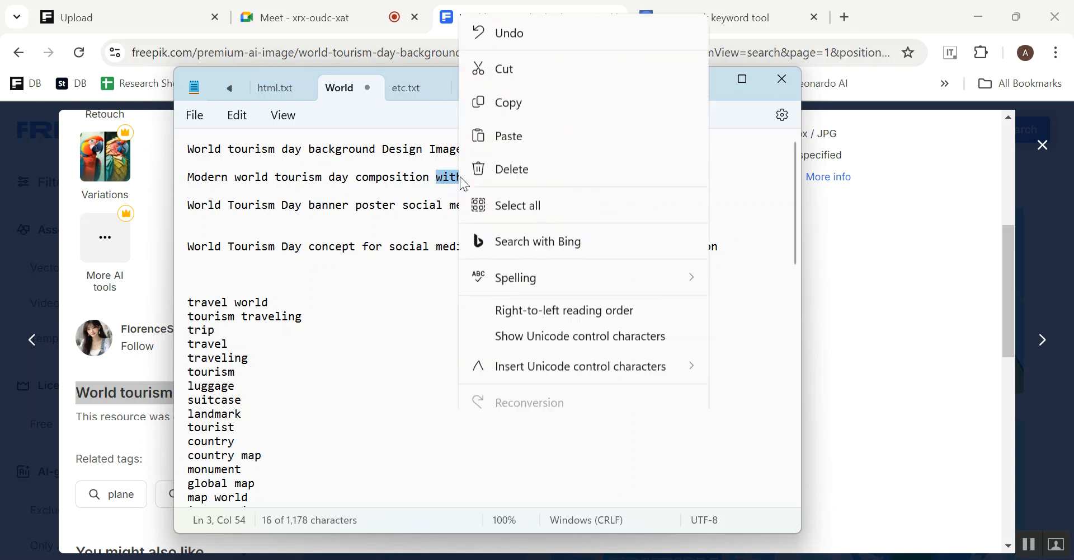
click(520, 104)
click(736, 245)
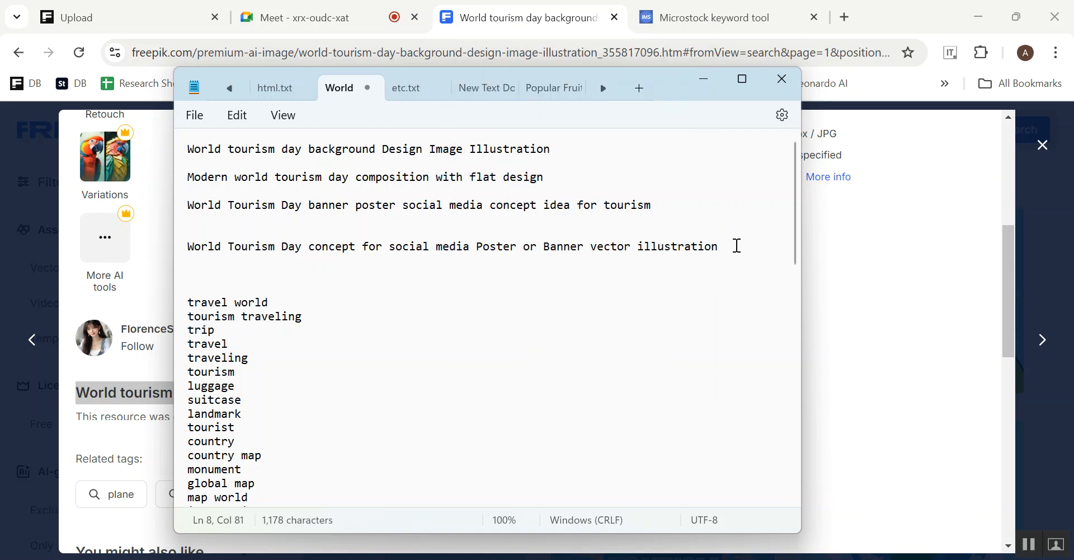
key(ctrl+v)
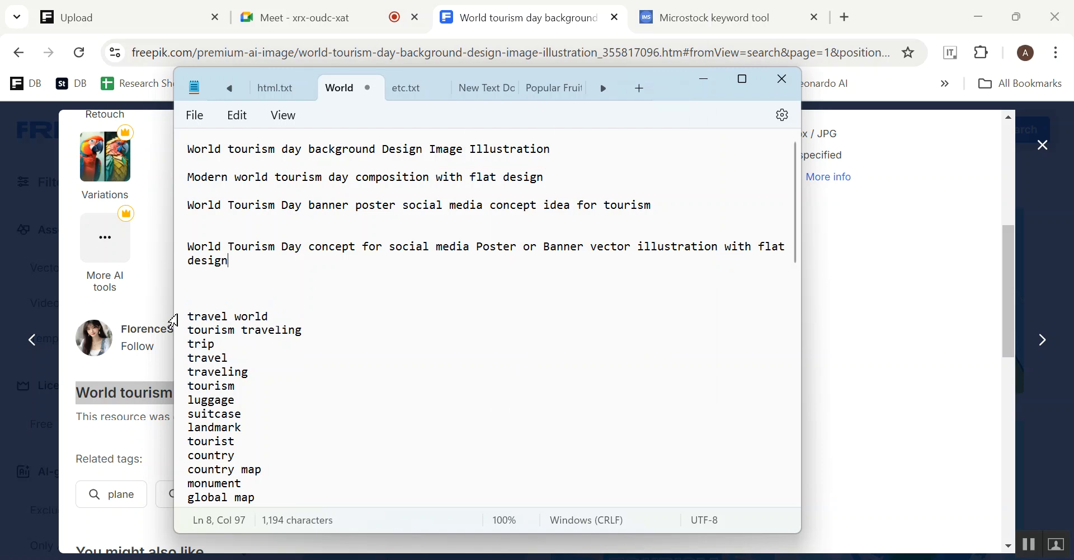
- View the Freepik ribbon-globe image and compare it with the World Tourism Day images on the Freepik Contributor upload page
click(160, 297)
scroll(452, 310, up, 5)
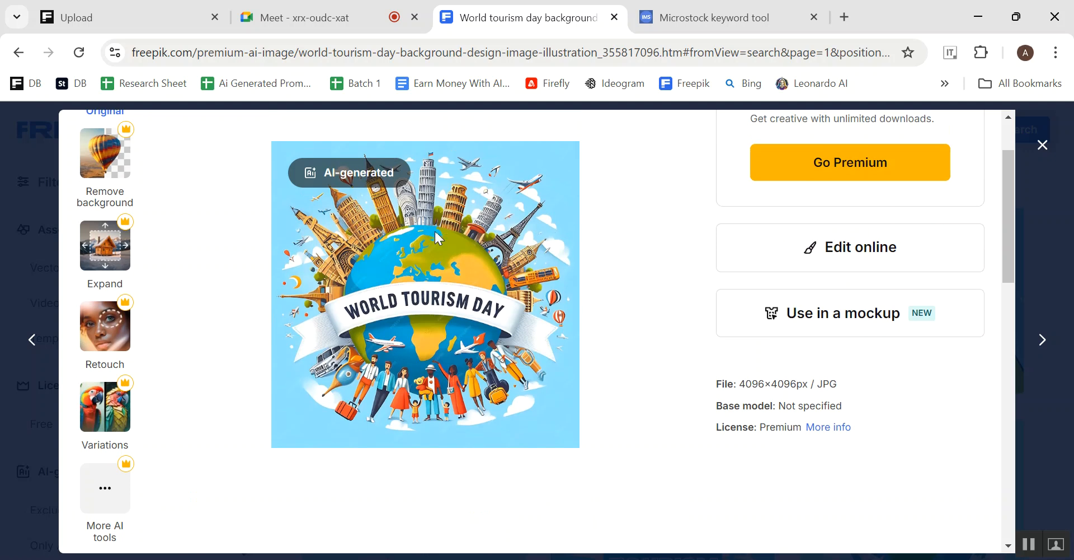
click(125, 4)
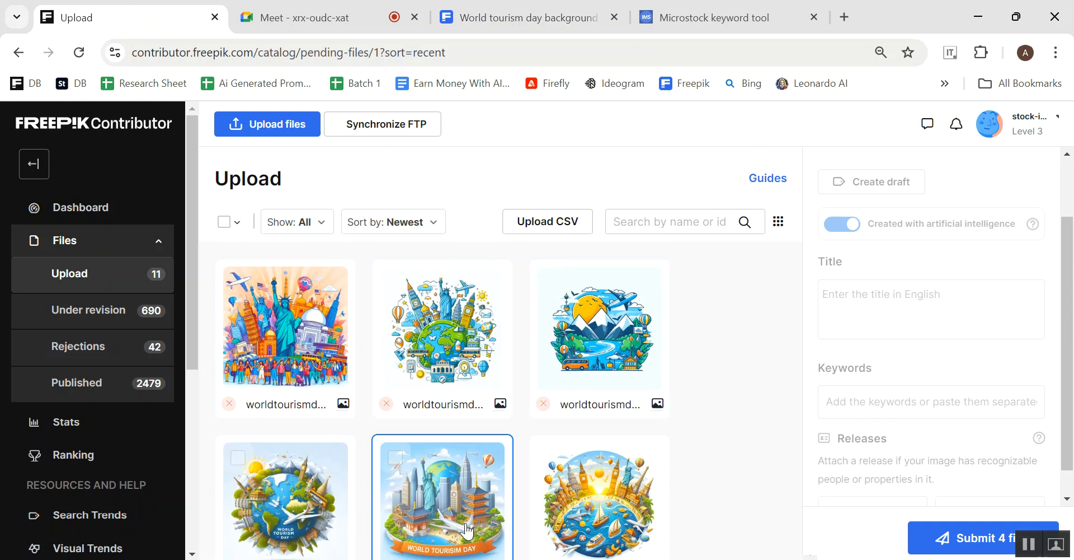
scroll(431, 438, down, 3)
scroll(430, 438, down, 1)
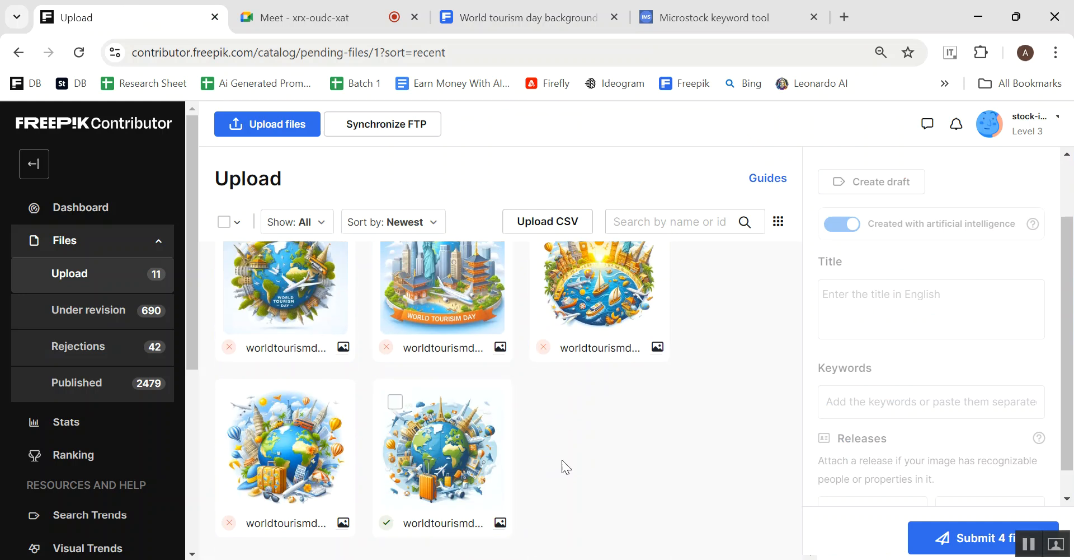
scroll(626, 468, up, 6)
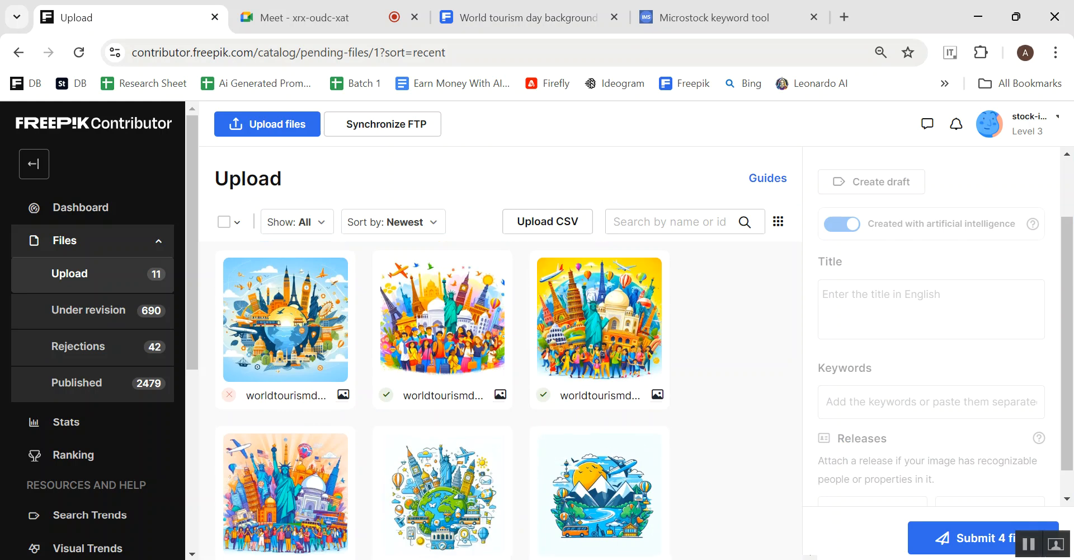
- In the Notepad keyword list, add a comma after each keyword from "travel world" through "country"
key(alt+Tab)
drag(233, 276, 187, 247)
click(290, 338)
scroll(306, 361, down, 2)
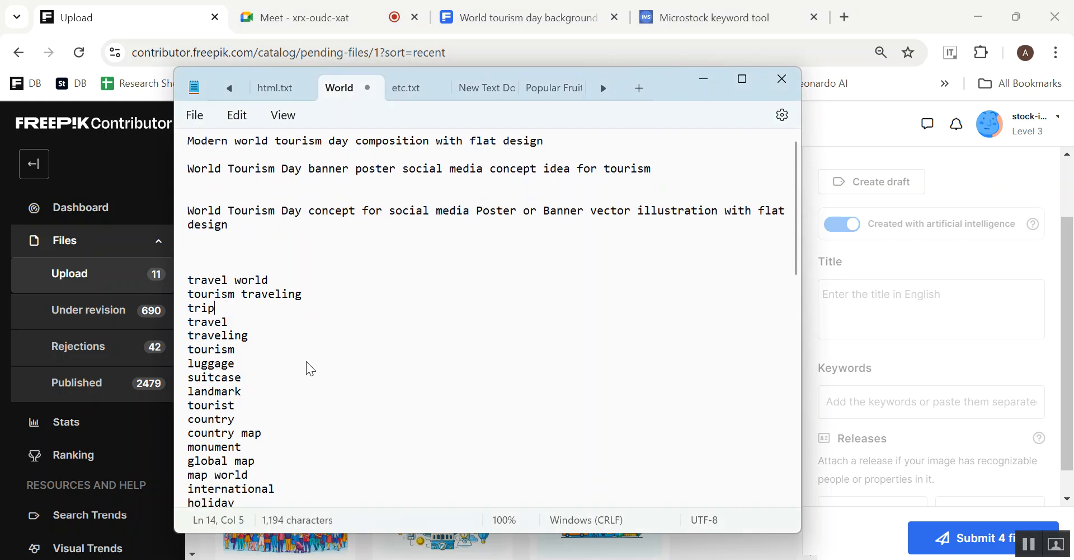
click(280, 250)
click(280, 259)
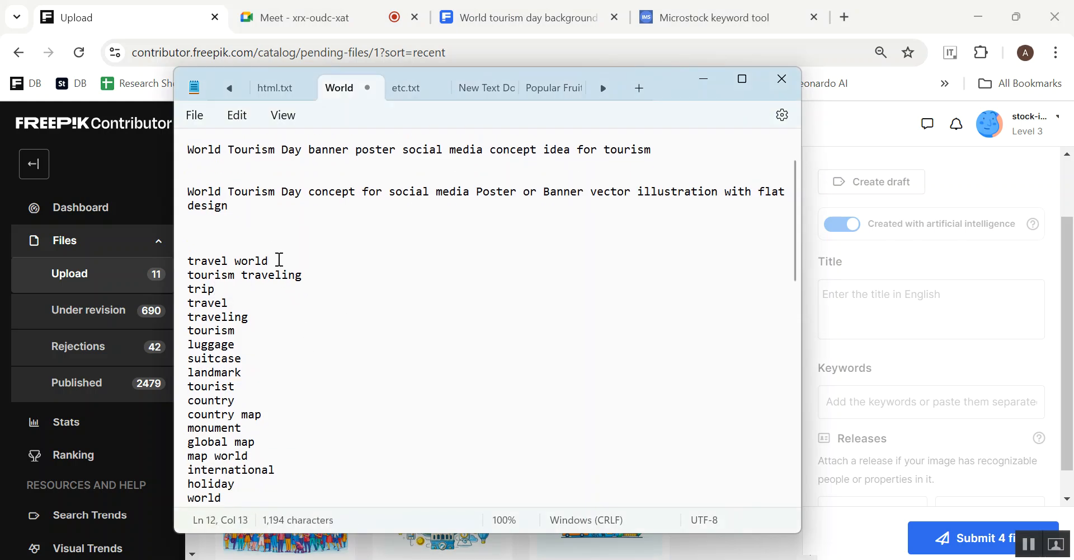
text(,)
click(309, 278)
text(,)
click(243, 290)
text(,)
click(267, 317)
click(254, 329)
click(266, 317)
text(,)
click(253, 336)
text(,)
click(253, 345)
text(,)
click(253, 358)
text(,)
click(254, 372)
text(,)
click(246, 387)
text(,)
click(247, 399)
text(,)
- Add a comma after each keyword from "country map" through "map"
scroll(328, 370, down, 3)
click(271, 289)
text(,)
click(259, 303)
text(,)
click(269, 316)
text(,)
click(267, 336)
text(,)
click(297, 343)
text(,)
click(290, 359)
text(,)
click(240, 371)
text(,)
click(218, 385)
text(,)
- Add a comma after each keyword from "abstract" through "sightseeing"
scroll(314, 369, down, 4)
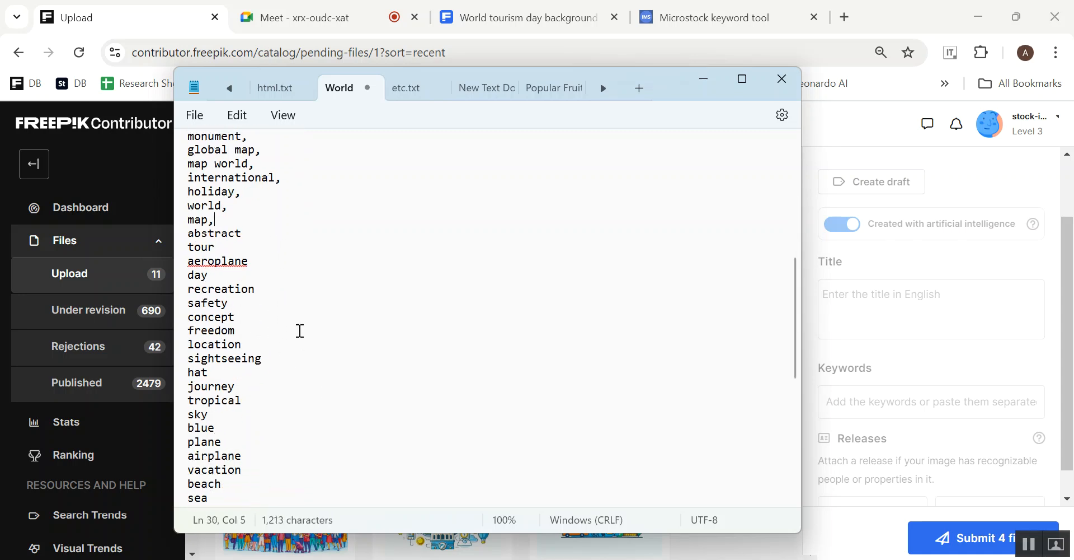
click(252, 229)
text(,)
click(240, 247)
text(,)
click(268, 263)
text(,)
click(281, 278)
text(,)
click(262, 289)
text(,)
click(242, 303)
text(,)
click(244, 317)
text(,)
click(247, 335)
text(,)
click(246, 344)
text(,)
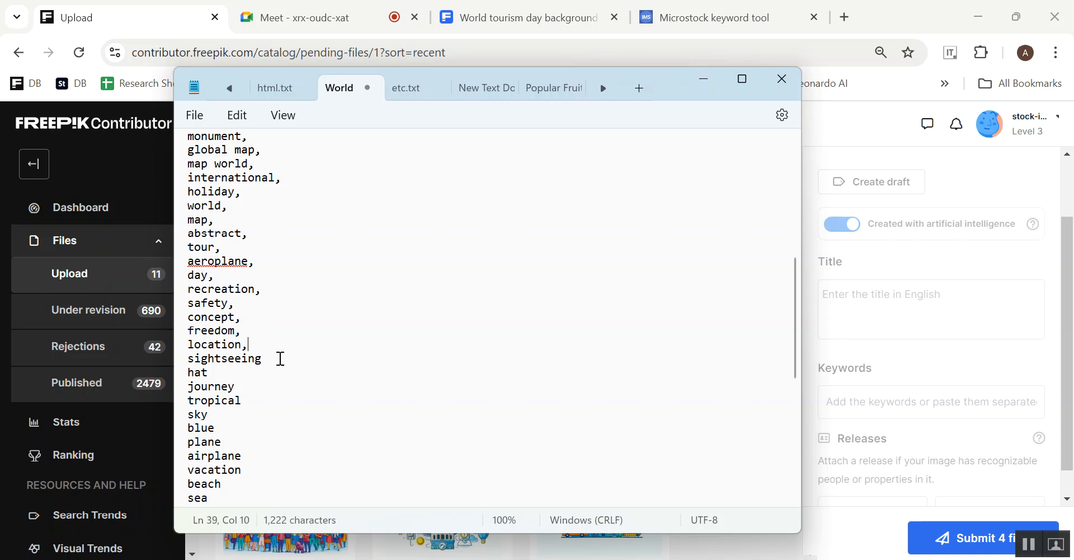
click(282, 358)
text(,)
- Add a comma after each keyword from "hat" through the second "travel" entry
scroll(240, 313, down, 3)
click(228, 247)
text(,)
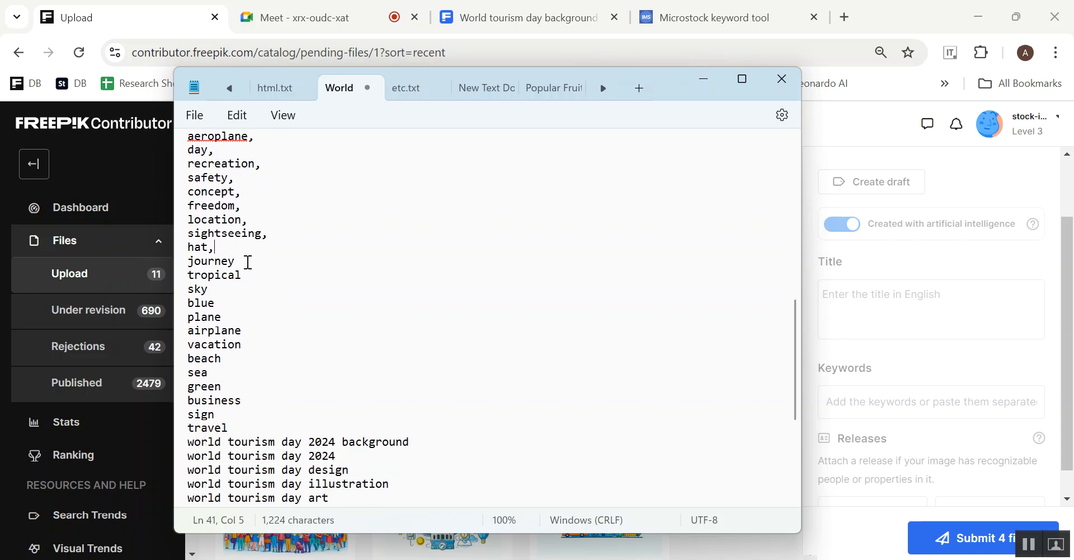
click(252, 287)
text(,)
click(247, 276)
text(,)
click(224, 302)
text(,)
click(233, 317)
text(,)
click(247, 331)
text(,)
click(251, 344)
text(,)
click(234, 358)
text(,)
click(224, 373)
text(,)
click(228, 386)
text(,)
click(244, 400)
text(,)
click(227, 414)
text(,)
click(240, 429)
text(,)
- Add a comma after each phrase from "world tourism day 2024 background" through "world tourism day celebration design"
scroll(336, 392, down, 3)
click(429, 316)
text(,)
click(352, 331)
text(,)
click(358, 345)
text(,)
click(403, 356)
text(,)
click(341, 372)
text(,)
click(353, 386)
text(,)
scroll(447, 361, down, 1)
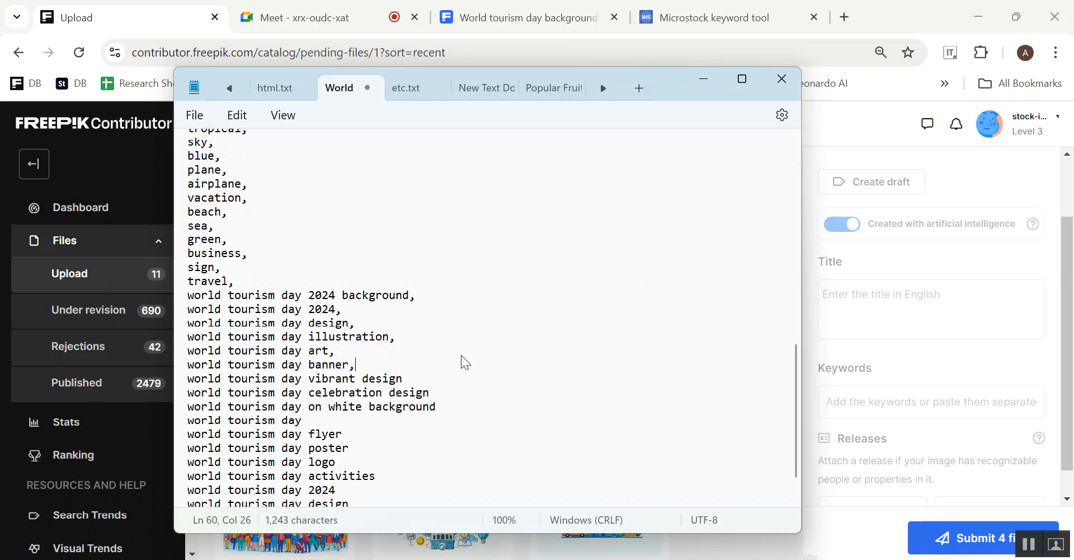
scroll(465, 363, down, 2)
click(403, 305)
text(,)
click(436, 318)
text(,)
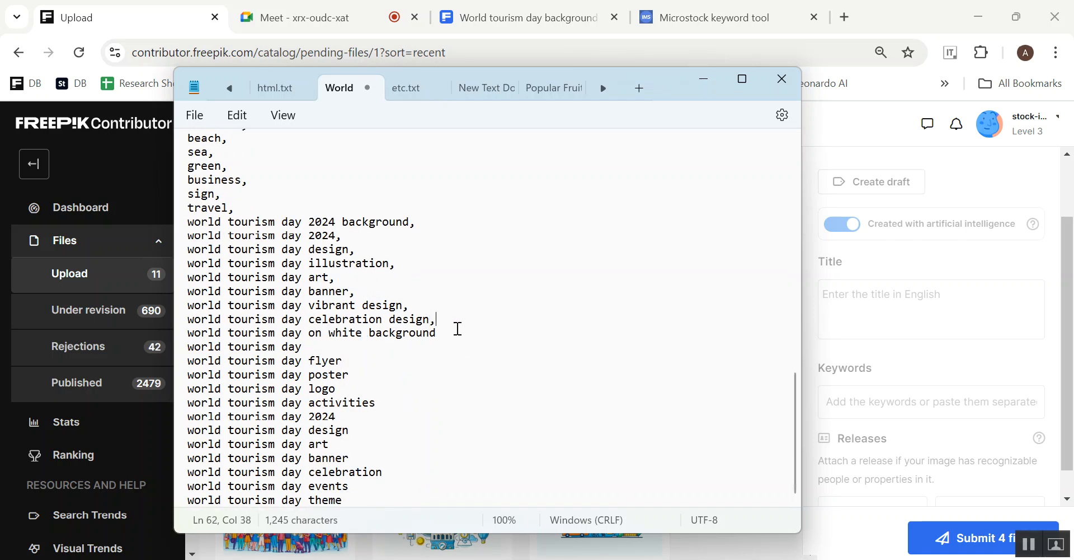
- Add a comma after each remaining phrase from "world tourism day on white background" through "world tourism day theme"
click(448, 336)
text(,)
click(346, 346)
text(,)
click(355, 361)
text(,)
click(358, 390)
text(,)
click(386, 403)
text(,)
click(356, 415)
text(,)
click(358, 431)
text(,)
click(340, 443)
text(,)
click(358, 457)
text(,)
click(391, 471)
text(,)
click(364, 485)
text(,)
click(348, 501)
text(,)
- Select the complete comma-separated keyword list, from "travel world" through "world tourism day theme"
drag(350, 500, 279, 448)
scroll(279, 448, up, 3)
scroll(278, 447, up, 6)
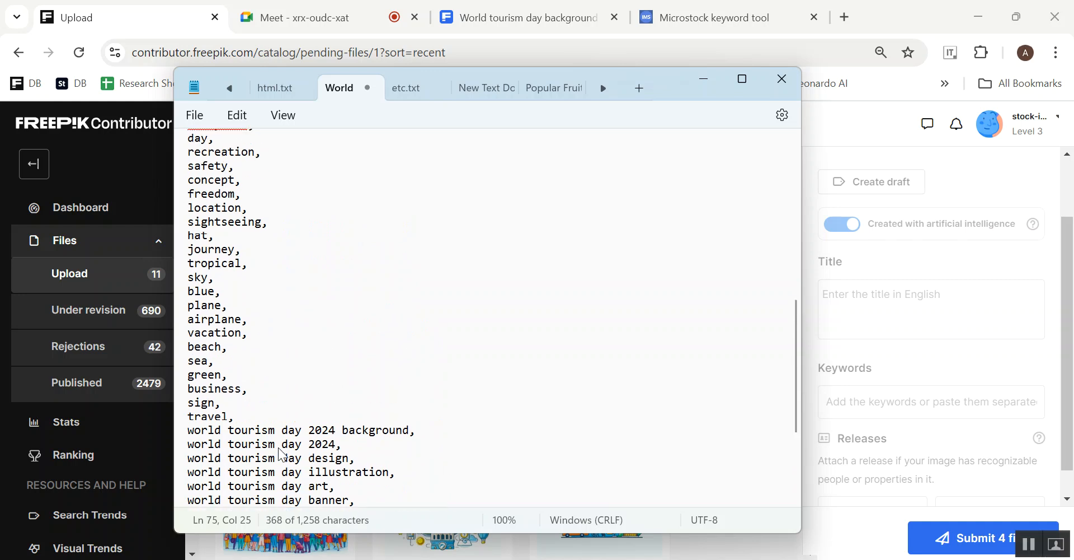
scroll(251, 386, up, 8)
drag(272, 441, 171, 319)
right_click(243, 316)
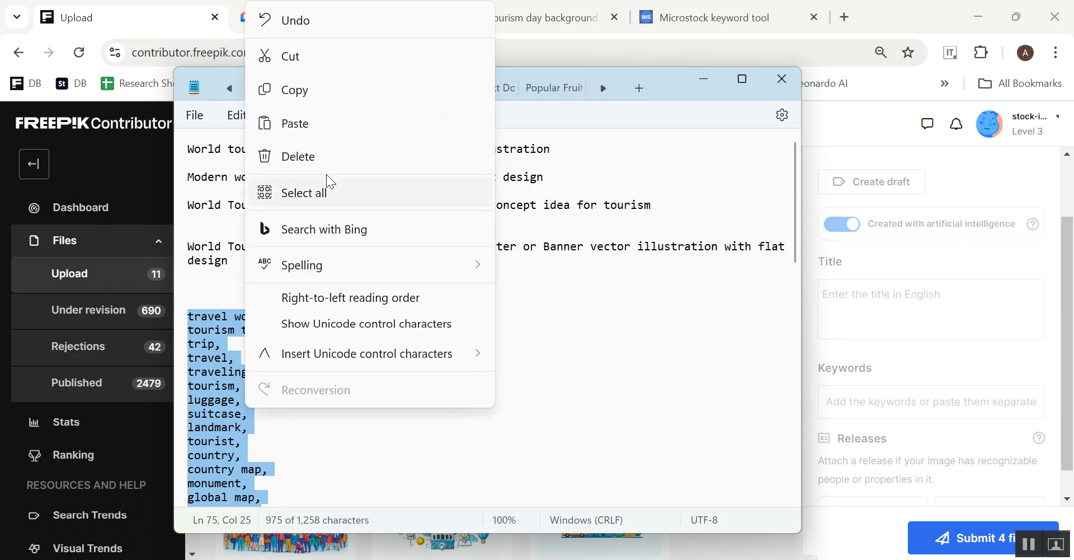
- Switch to the Freepik Contributor upload page and select all pending World Tourism Day images for bulk editing
click(83, 7)
scroll(504, 389, down, 7)
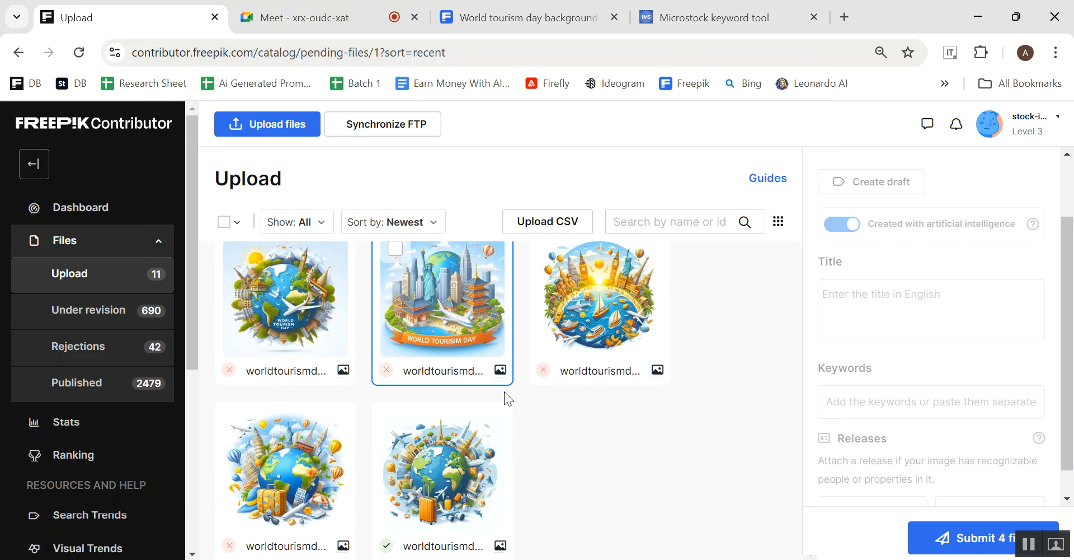
scroll(561, 416, up, 7)
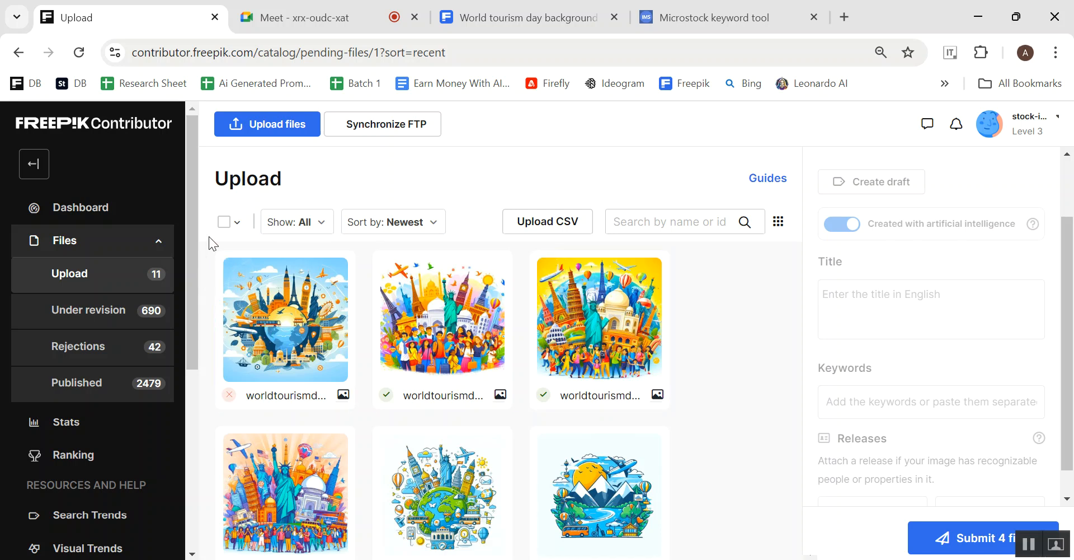
click(224, 223)
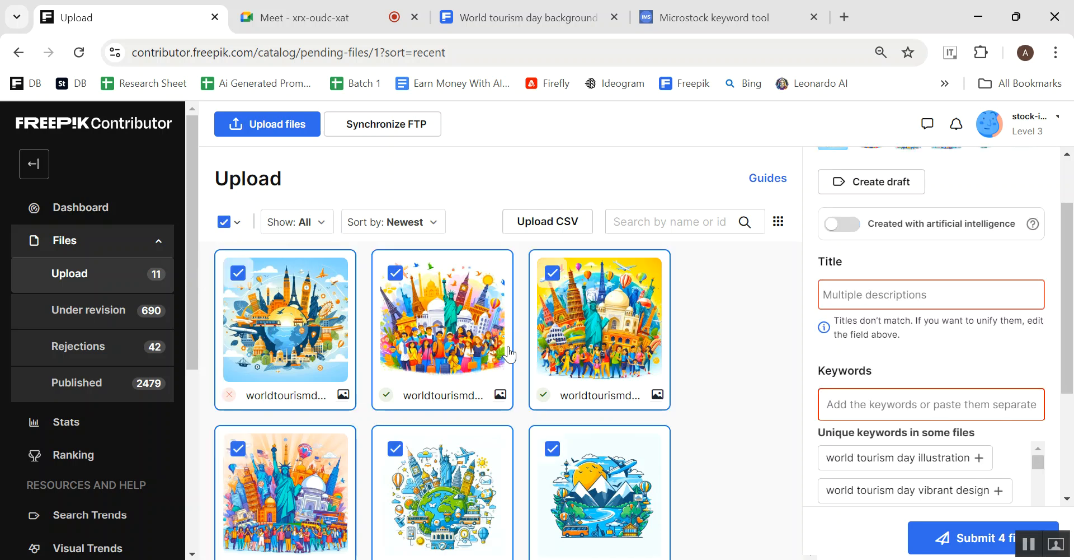
scroll(503, 352, down, 4)
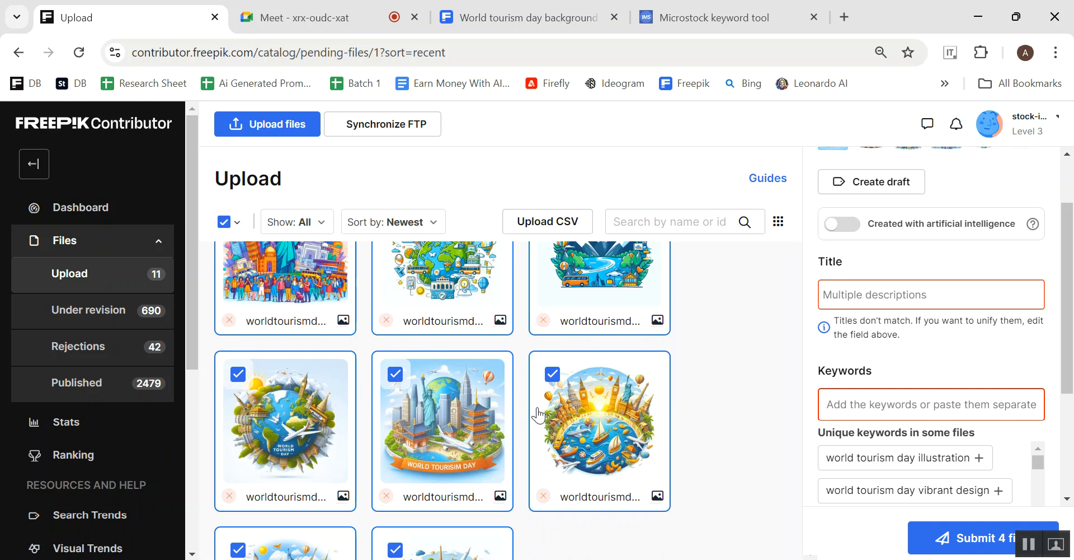
scroll(544, 462, down, 2)
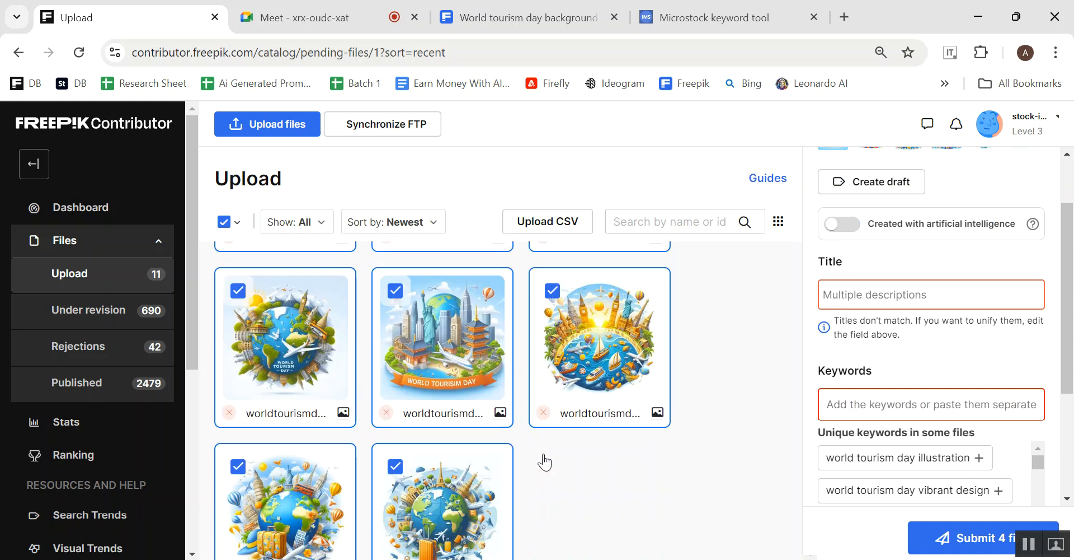
scroll(553, 468, down, 5)
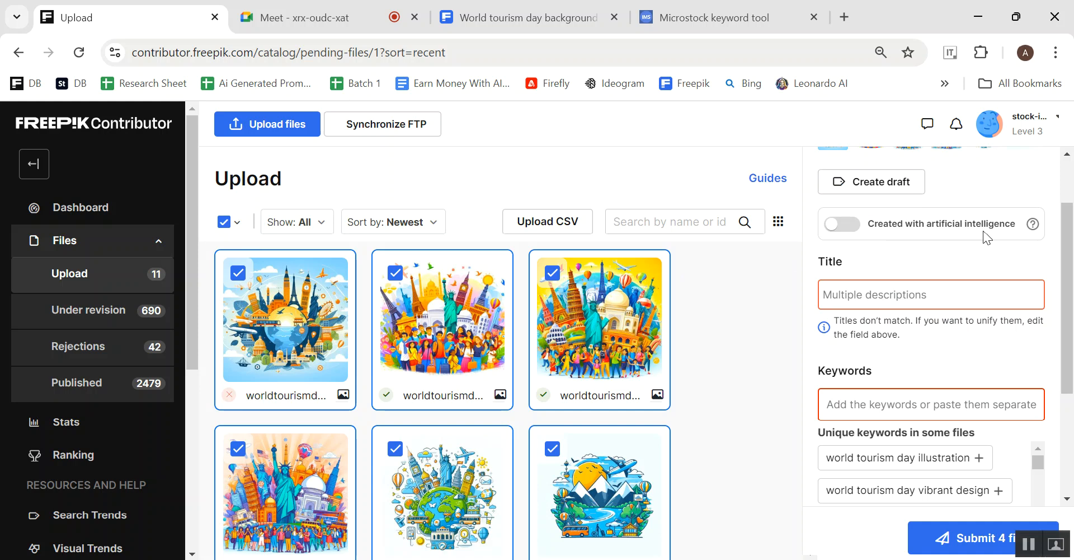
- Mark the selected images as created with artificial intelligence and set their base model to Dall-e 3
scroll(975, 247, up, 2)
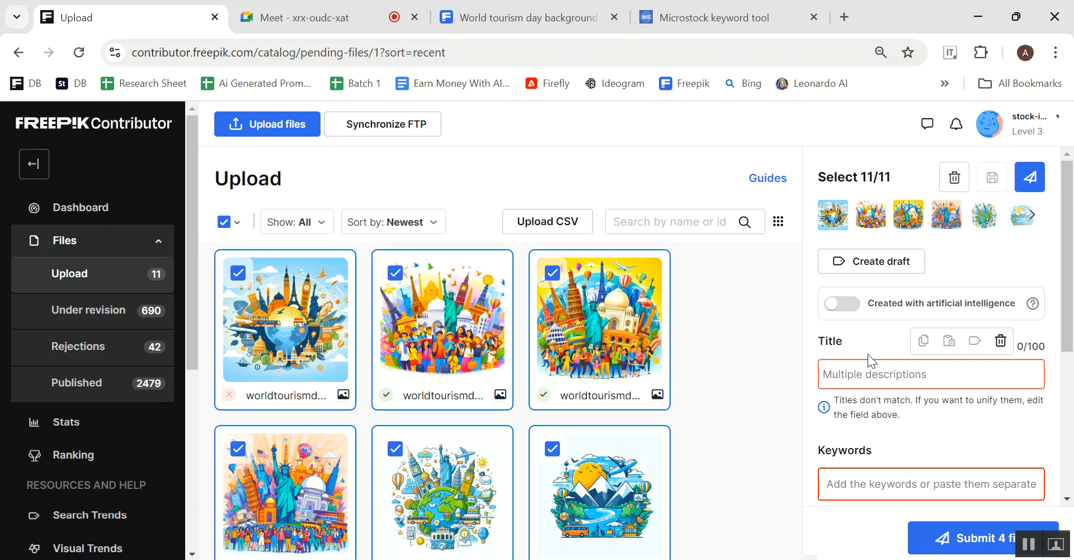
click(849, 306)
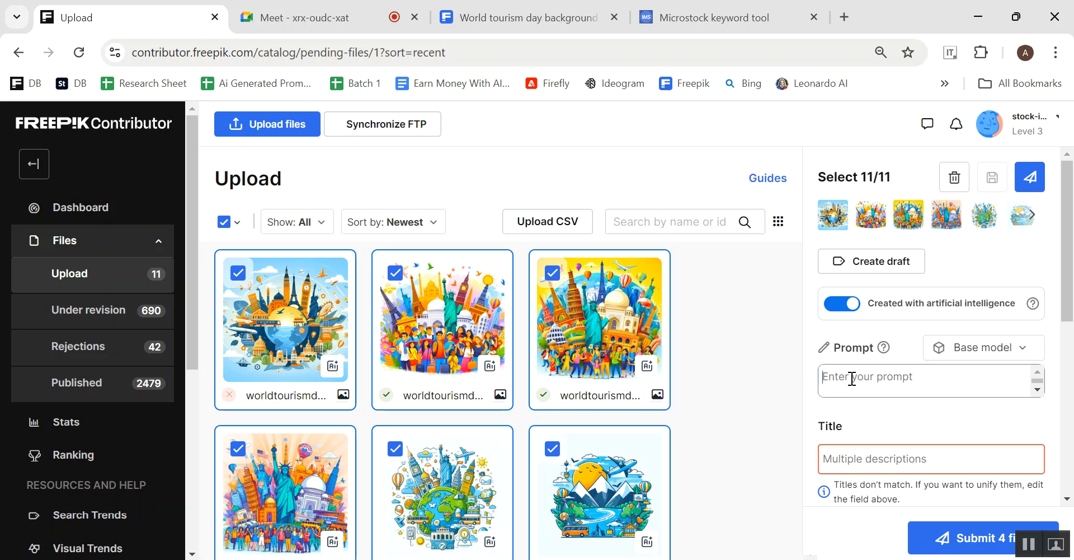
click(996, 352)
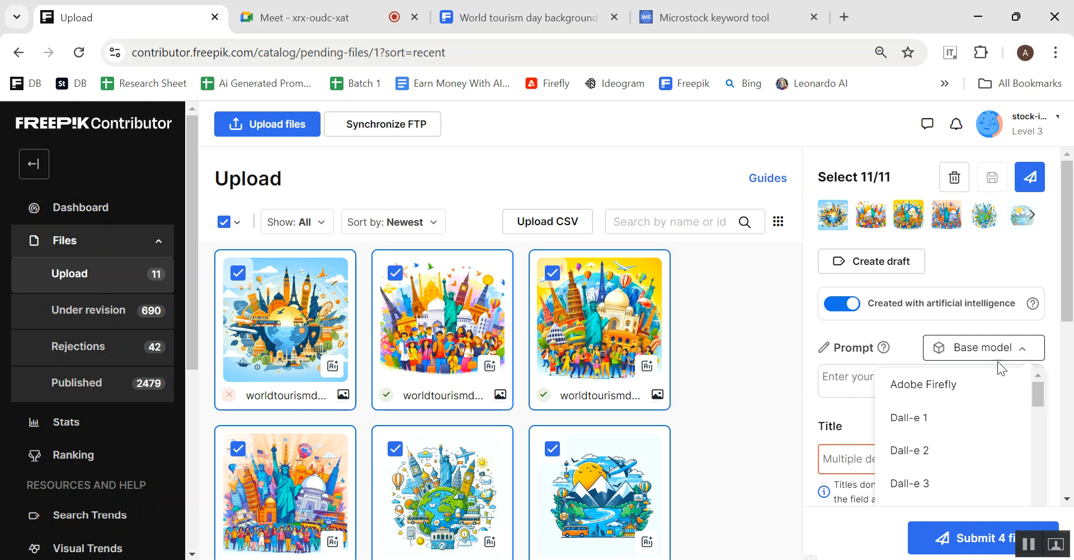
click(945, 483)
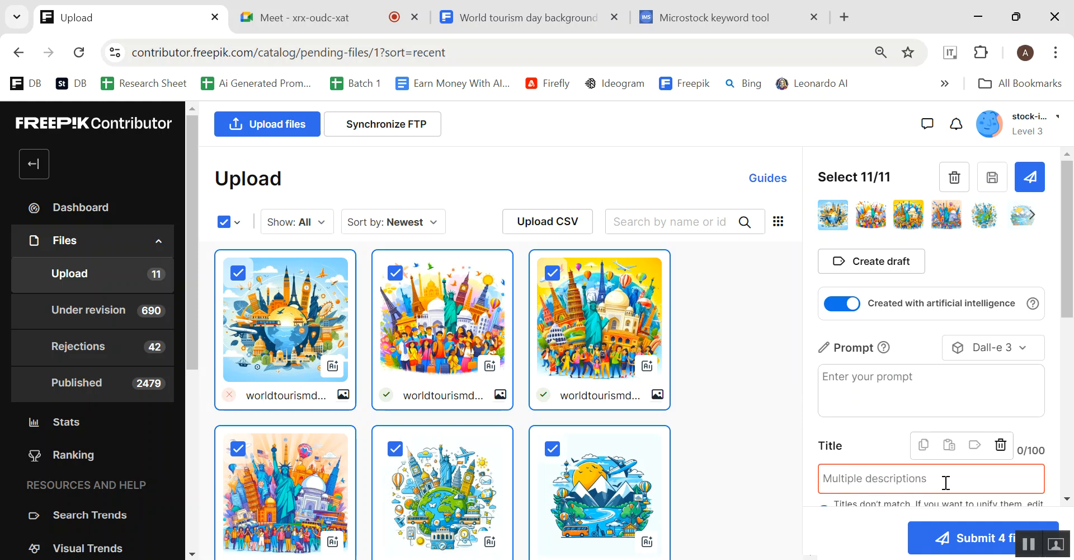
- Copy "World Tourism Day concept for social media Poster" from the Notepad notes and enter it as the AI prompt of the selected images
click(845, 389)
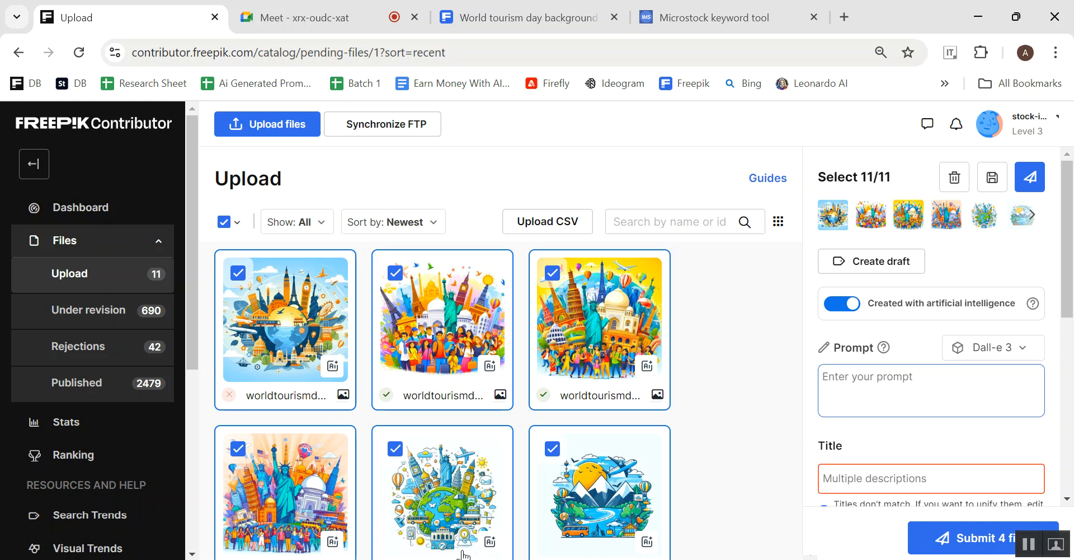
click(291, 558)
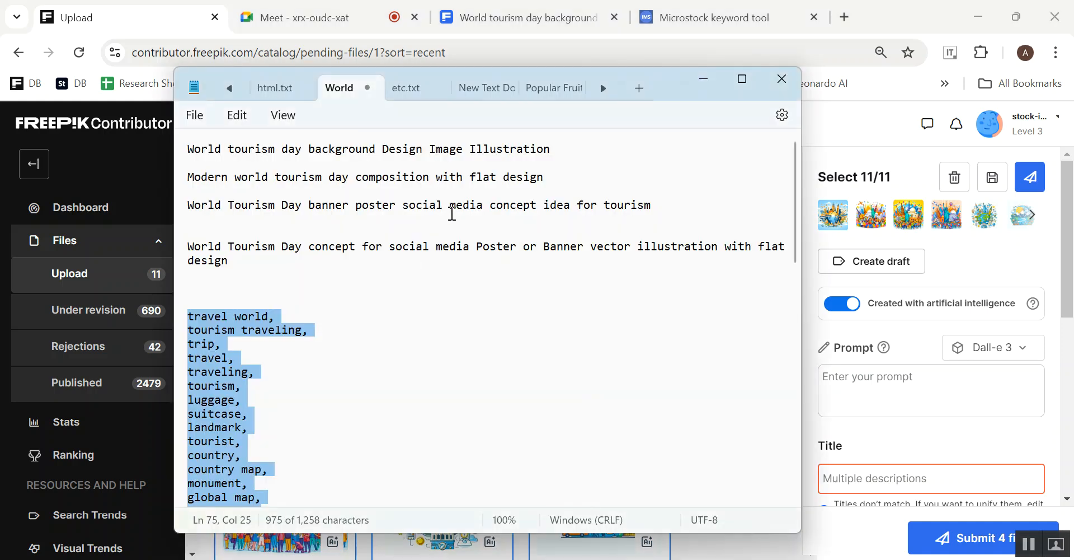
drag(189, 246, 355, 250)
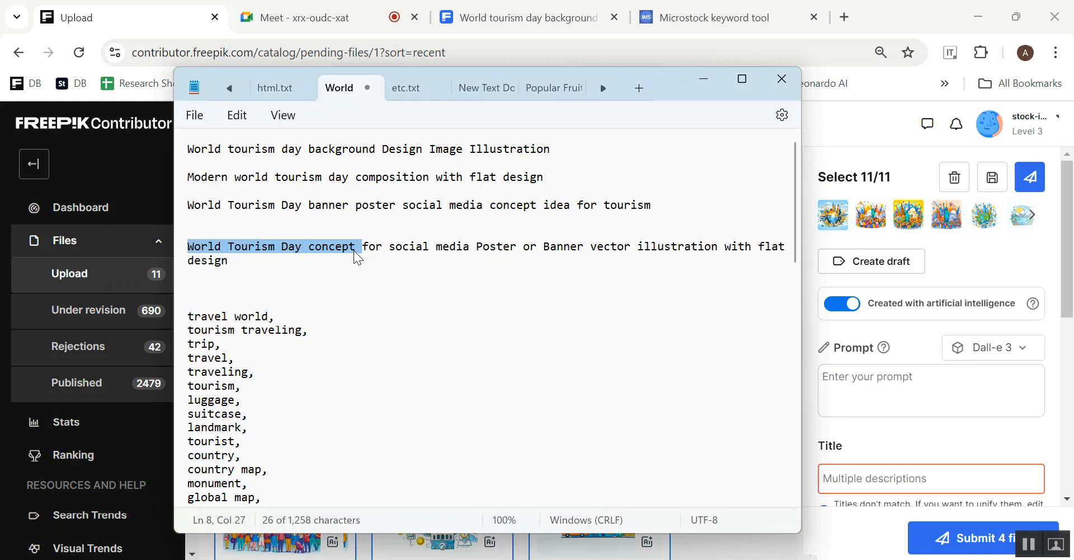
click(391, 275)
drag(496, 246, 193, 252)
right_click(227, 252)
click(278, 91)
click(842, 386)
right_click(873, 375)
click(906, 189)
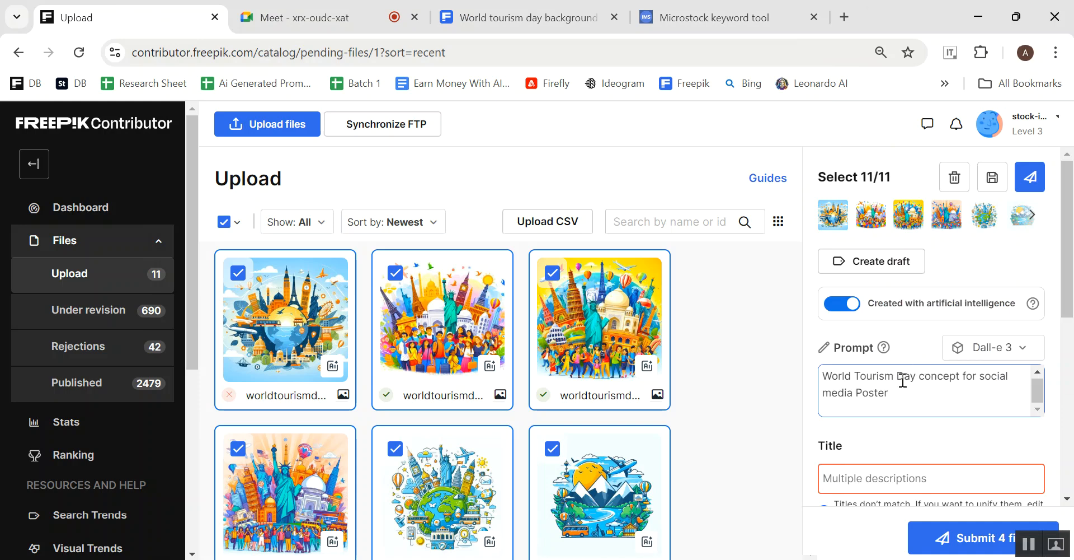
- Set the images' title to "World Tourism Day concept for social media Poster or Banner vector illustration with flat design JPG", copying all but "JPG" from Notepad
scroll(902, 381, down, 2)
click(866, 315)
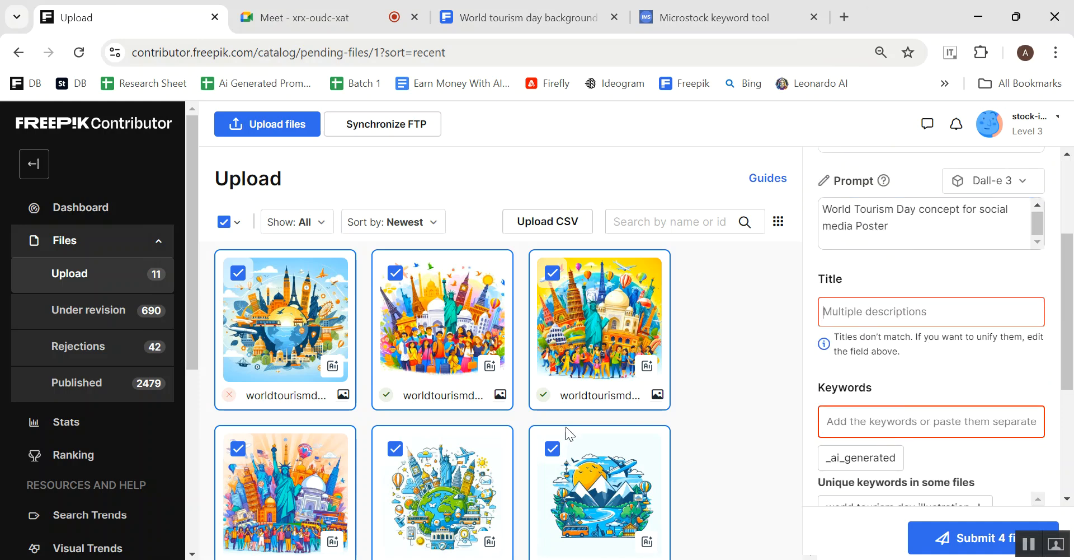
key(alt+Tab)
click(296, 313)
drag(231, 260, 178, 249)
right_click(208, 256)
click(263, 89)
key(alt+Tab)
right_click(843, 316)
click(889, 188)
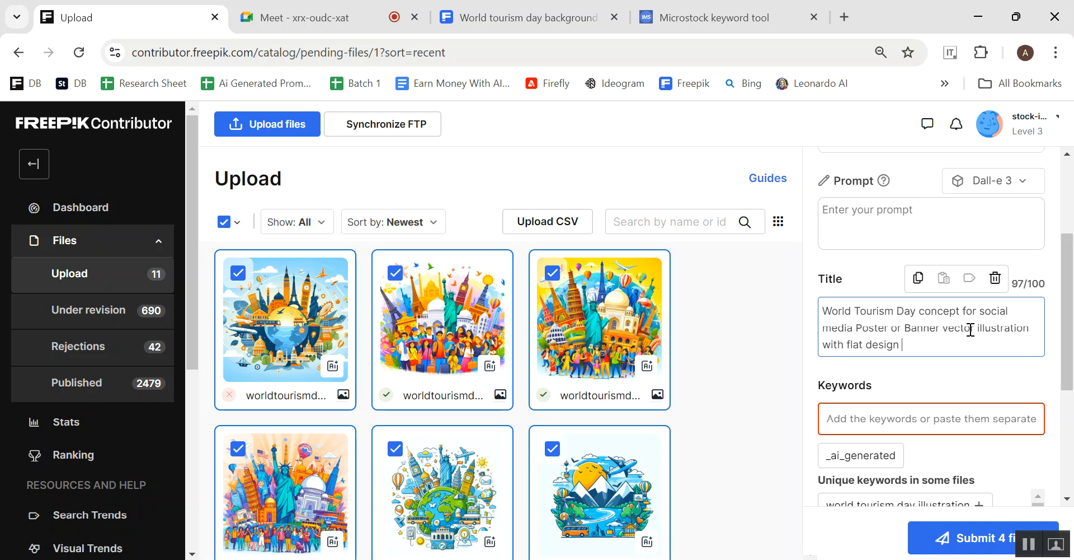
text(JPG)
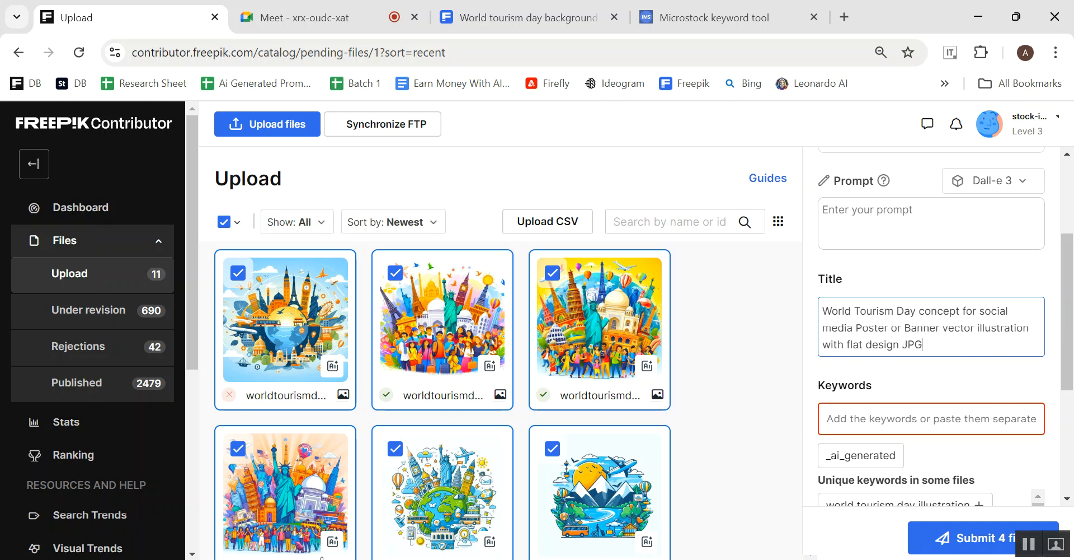
- Copy the complete comma-separated keyword list from Notepad, "travel world" through "world tourism day theme", into the keywords of the selected images
key(alt+Tab)
drag(191, 320, 350, 501)
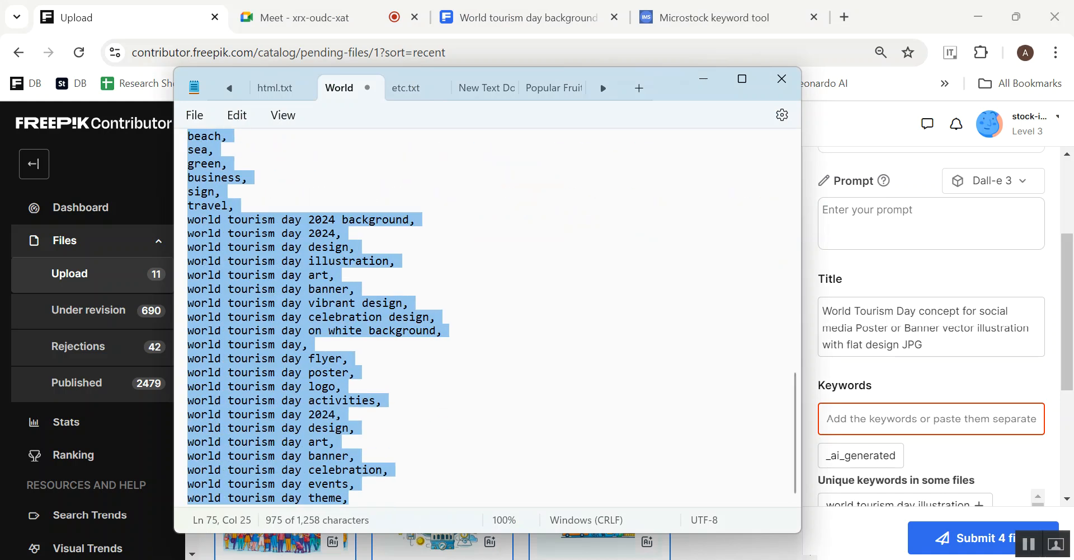
right_click(268, 320)
click(326, 97)
key(alt+Tab)
click(845, 417)
right_click(845, 417)
click(888, 238)
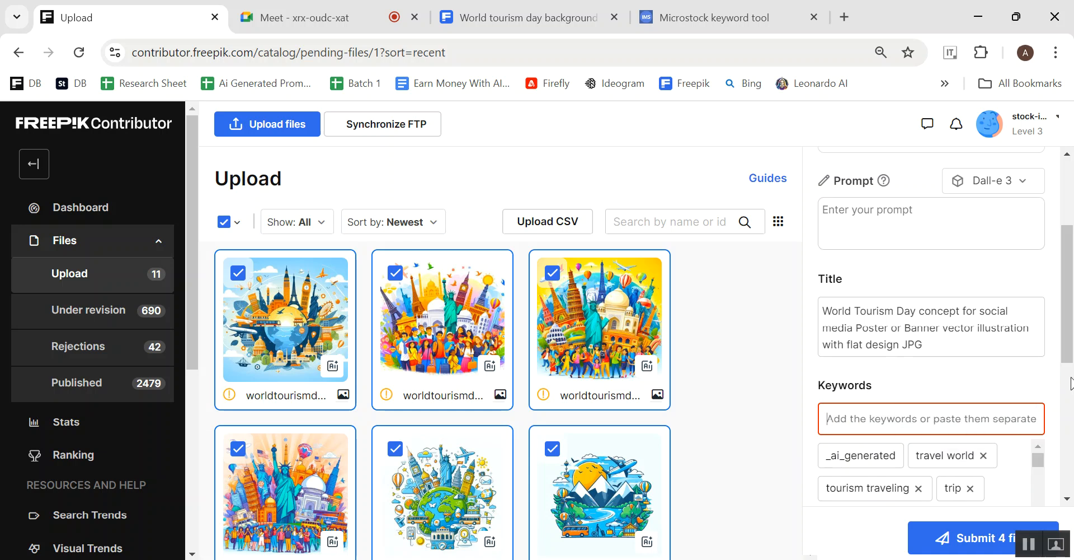
- Remove "sightseeing" and the other excess keywords listed between "recreation" and "hat"
scroll(1016, 348, down, 5)
scroll(1016, 346, down, 5)
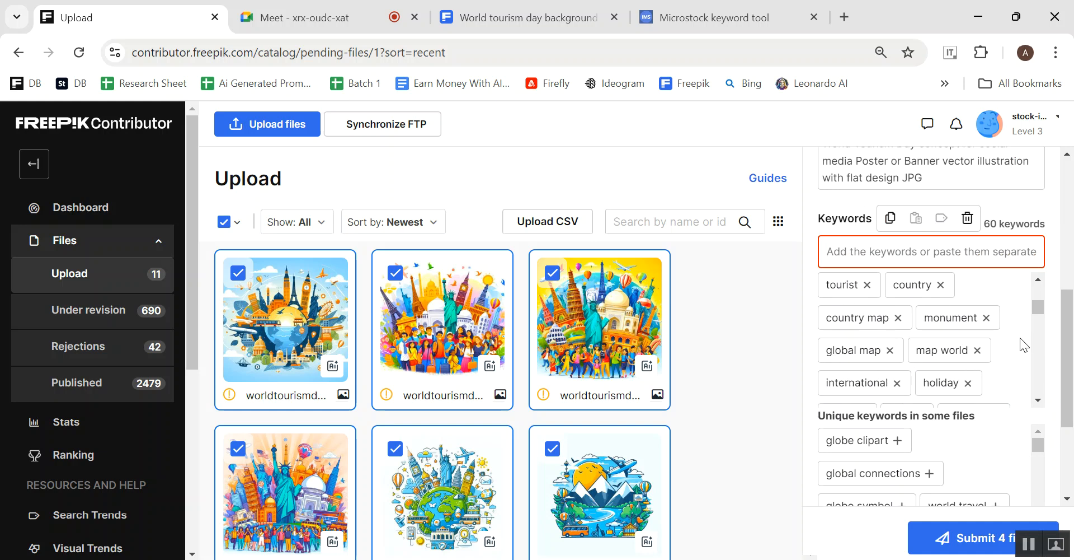
scroll(1021, 344, up, 2)
click(952, 398)
click(964, 397)
click(966, 397)
double_click(967, 397)
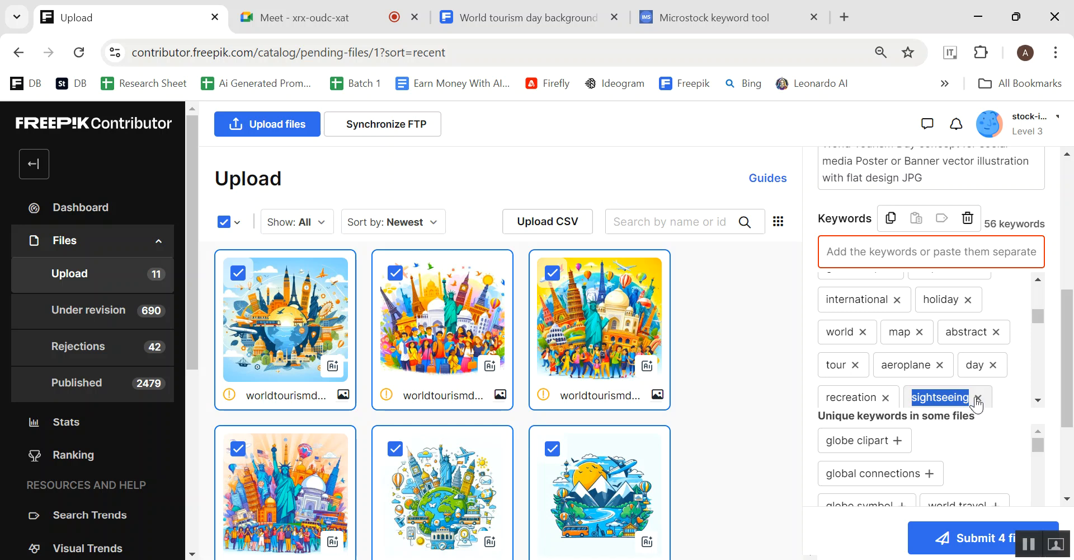
double_click(980, 397)
click(1009, 397)
click(1010, 398)
click(990, 398)
click(991, 398)
double_click(993, 397)
double_click(1016, 401)
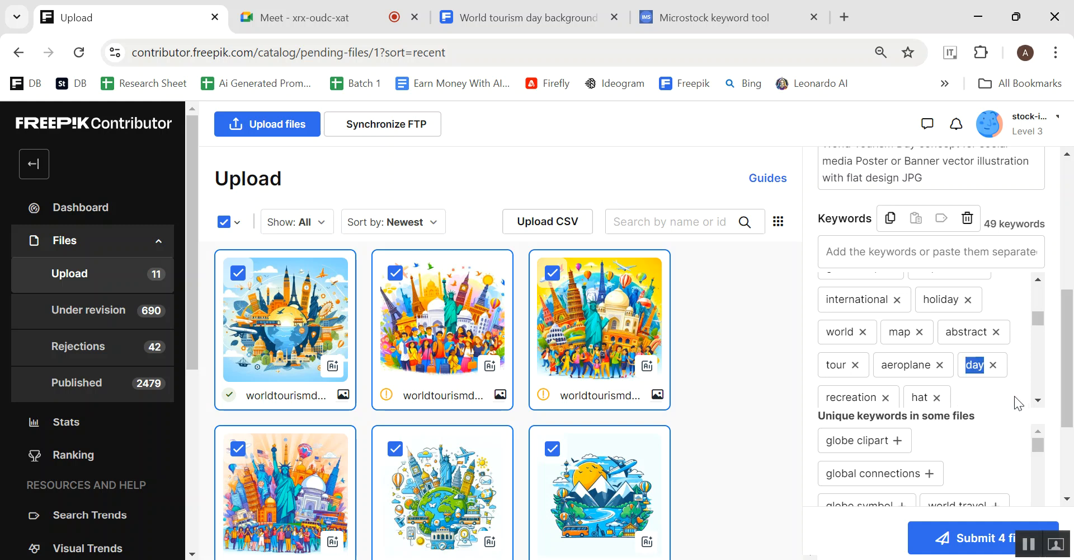
- Remove the keywords day, abstract, holiday, recreation, green, business, beach and sign
click(994, 365)
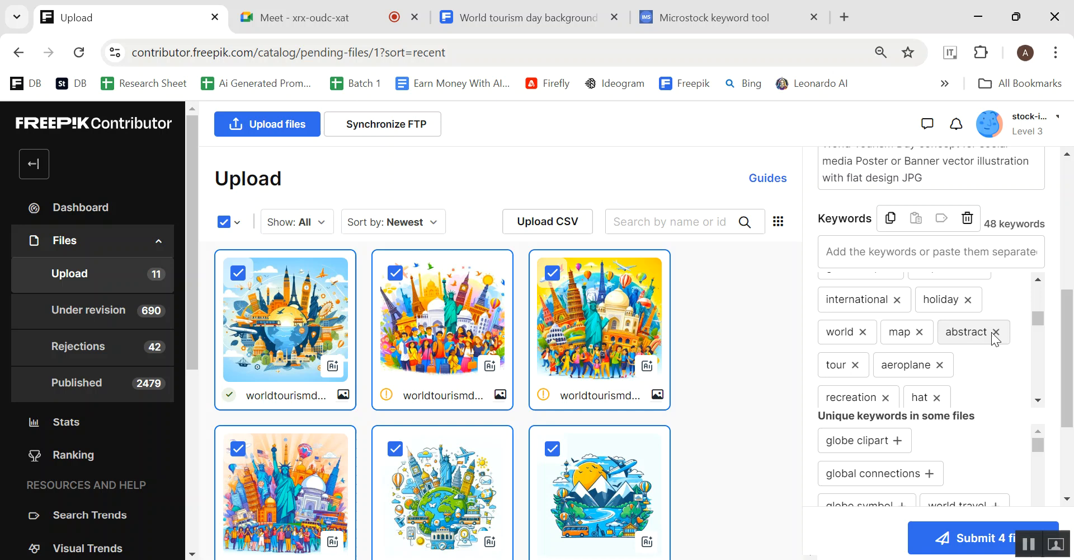
click(996, 332)
click(968, 302)
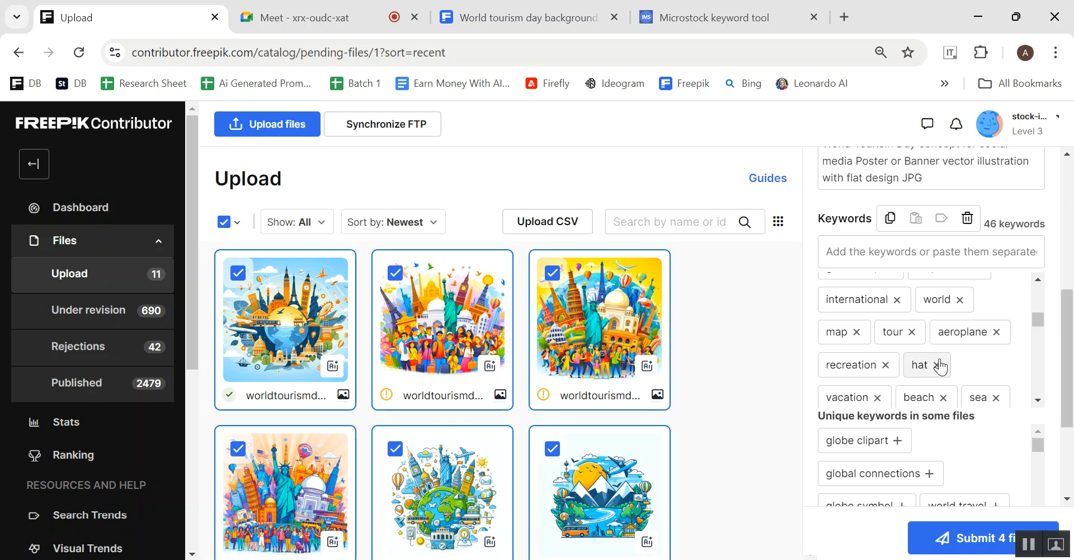
click(887, 365)
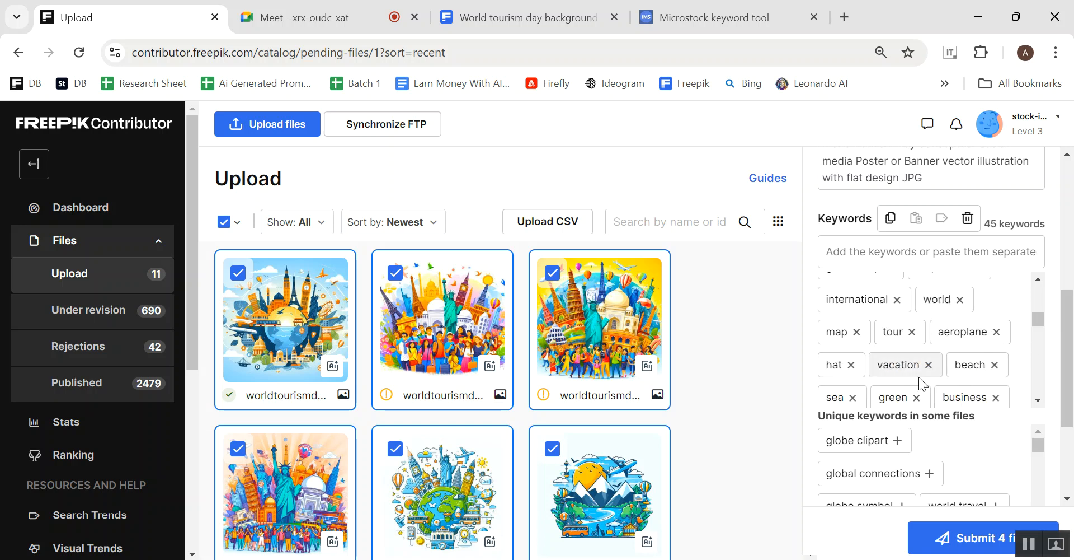
click(916, 398)
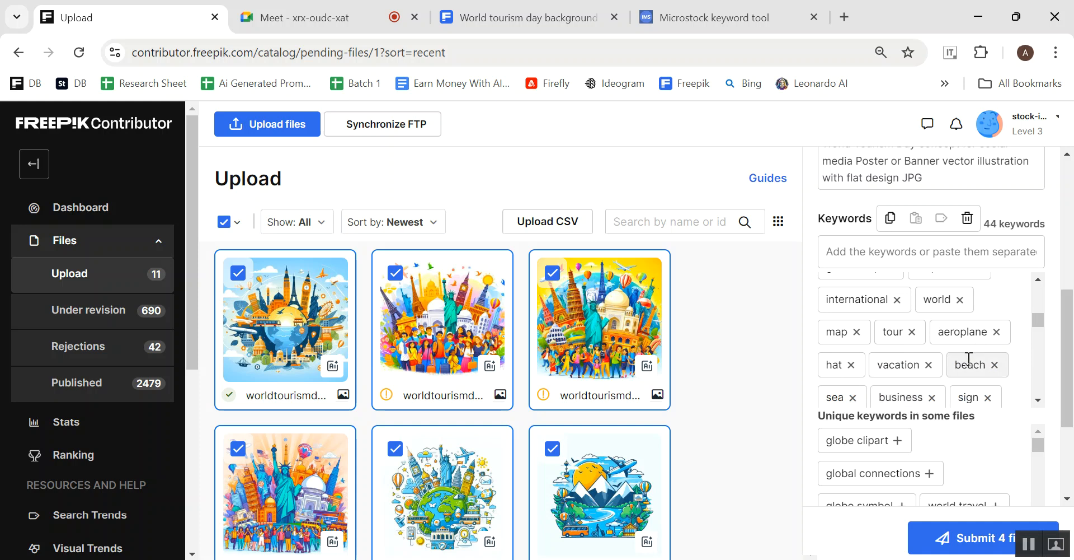
scroll(960, 361, down, 2)
click(932, 313)
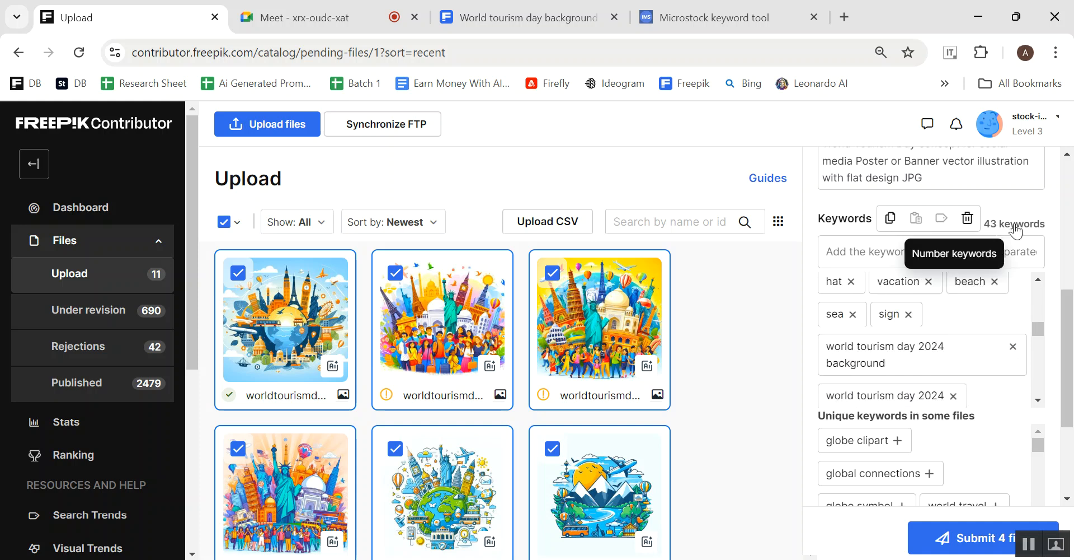
click(995, 281)
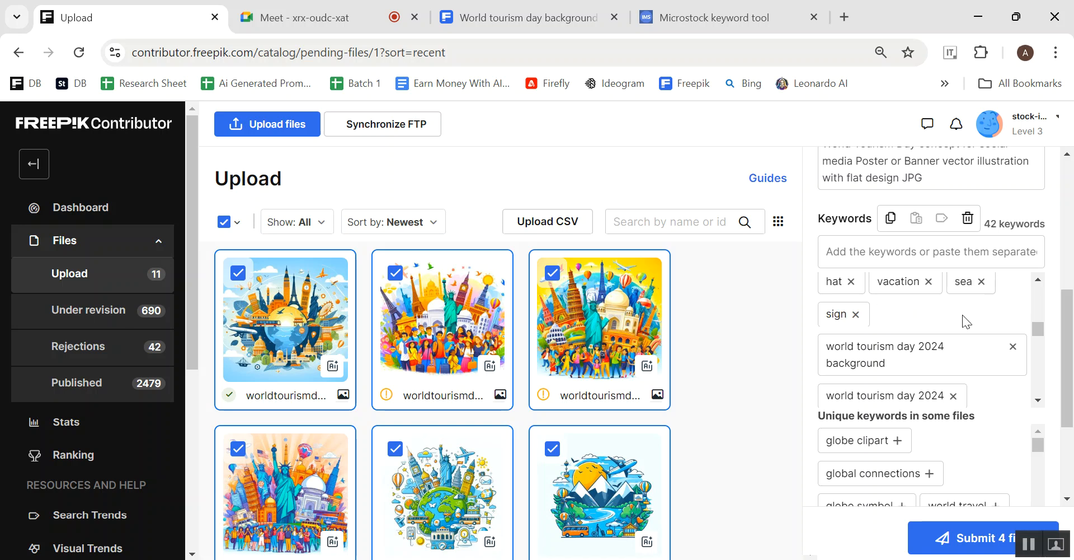
click(855, 314)
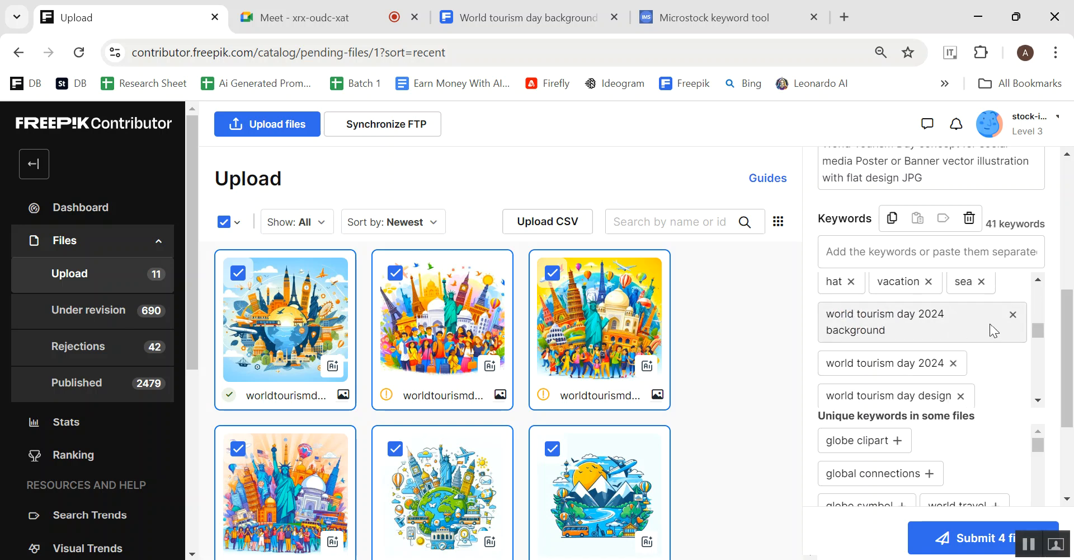
- Review the remaining World Tourism Day keywords and the unique keywords offered from some of the files
scroll(1004, 330, down, 5)
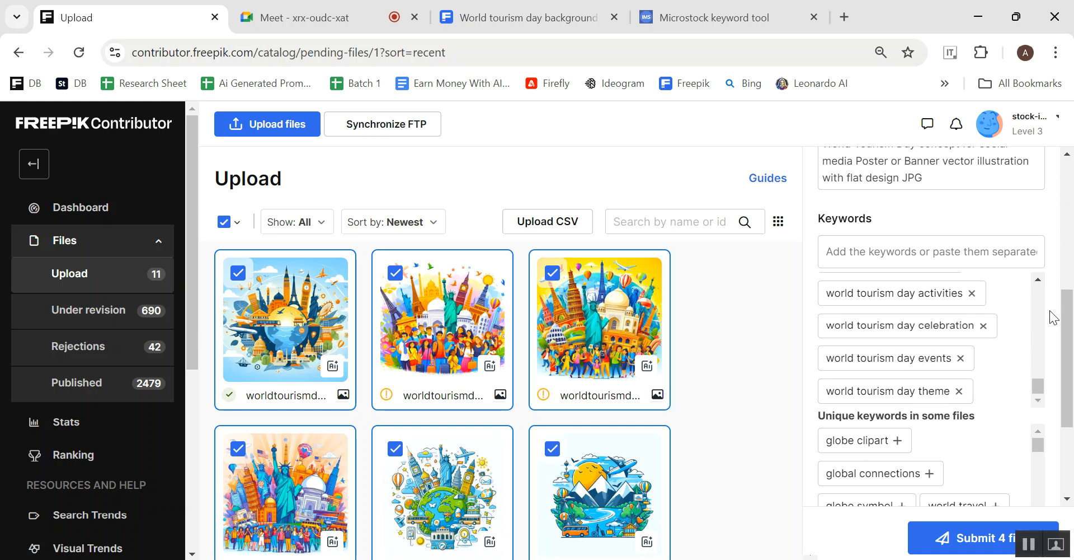
scroll(1052, 311, down, 3)
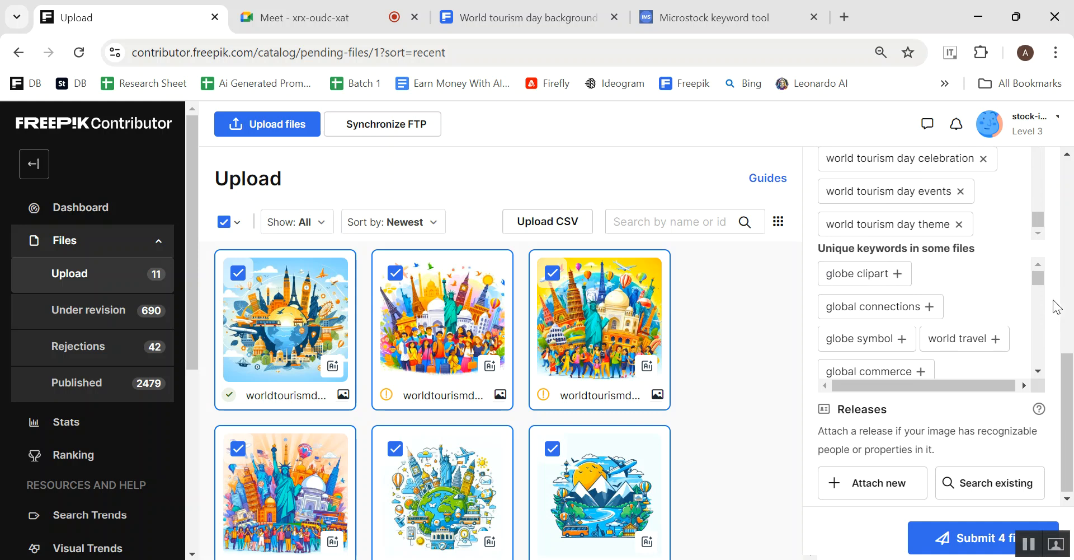
scroll(1053, 299, up, 2)
scroll(913, 392, down, 2)
scroll(916, 380, up, 3)
scroll(996, 260, up, 2)
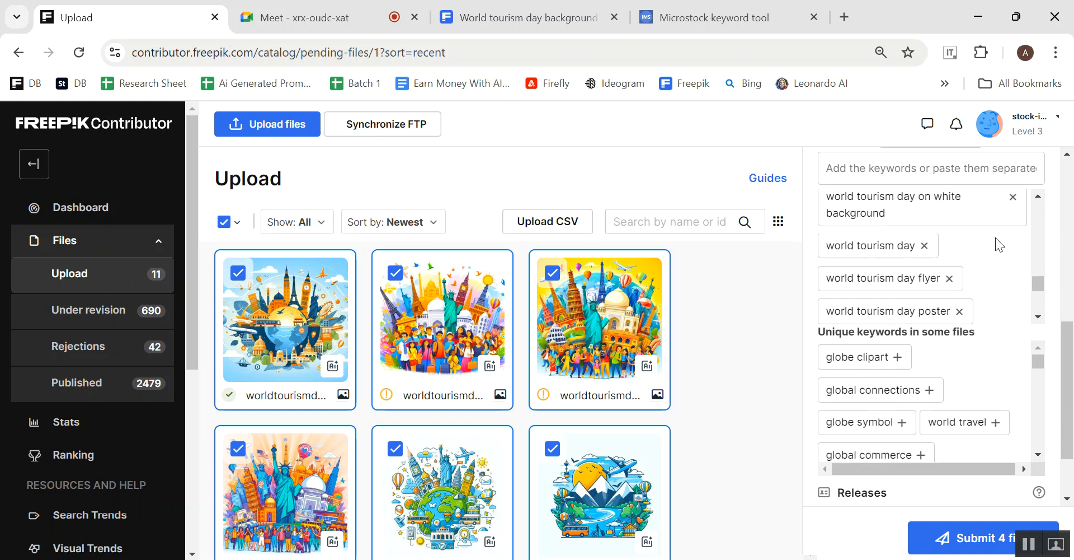
scroll(1018, 257, up, 2)
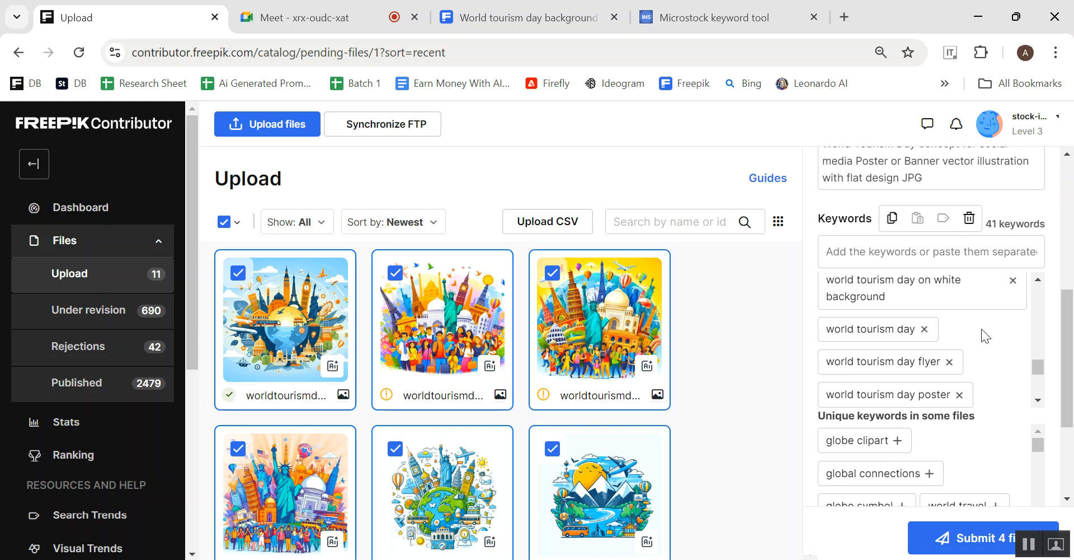
scroll(978, 355, down, 4)
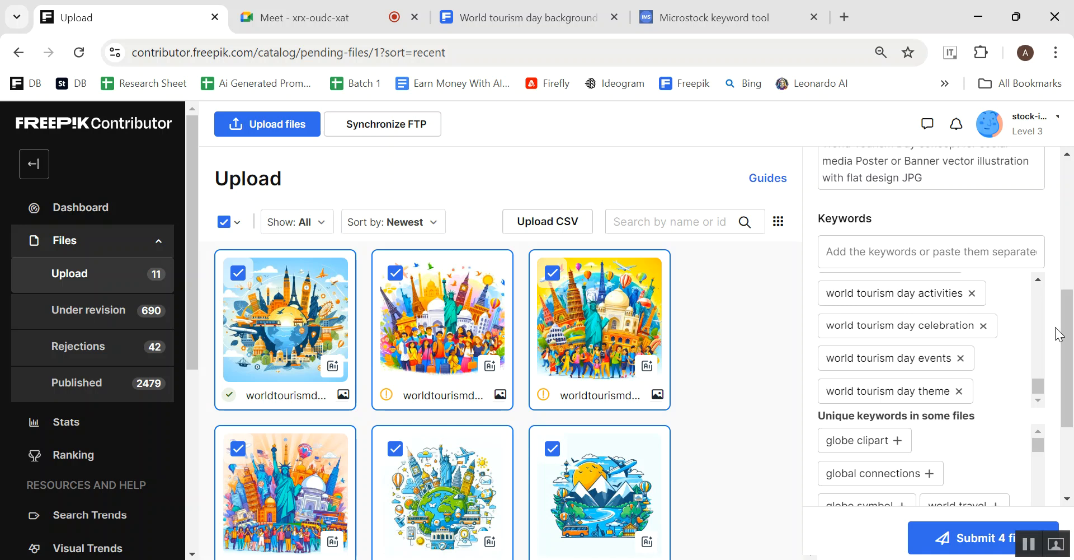
scroll(931, 306, down, 3)
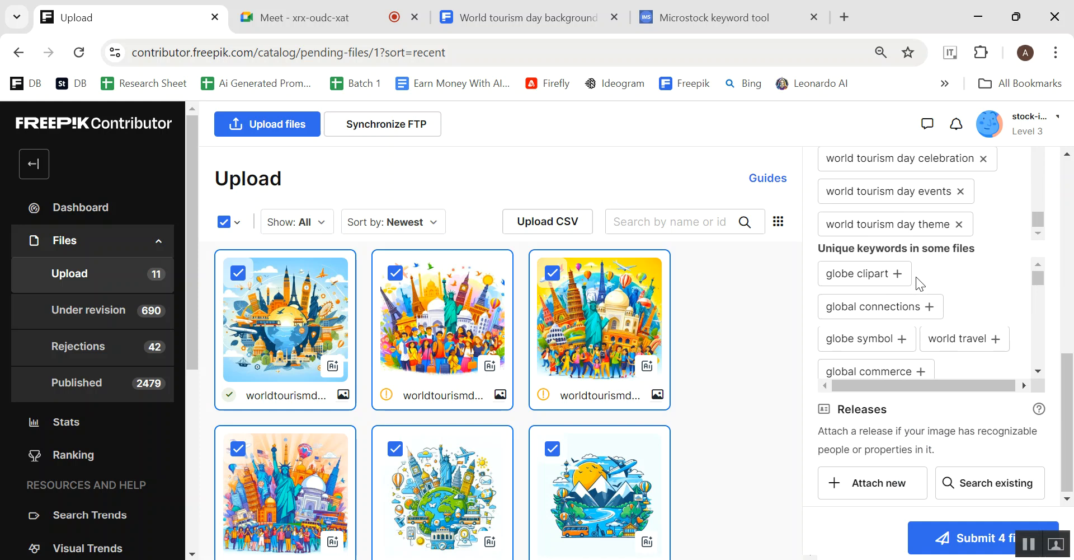
- Add the unique keywords globe clipart, global connections, globe symbol, world travel, global commerce, global connection, global logistics, global business and world tourism day vector art
click(898, 273)
click(929, 275)
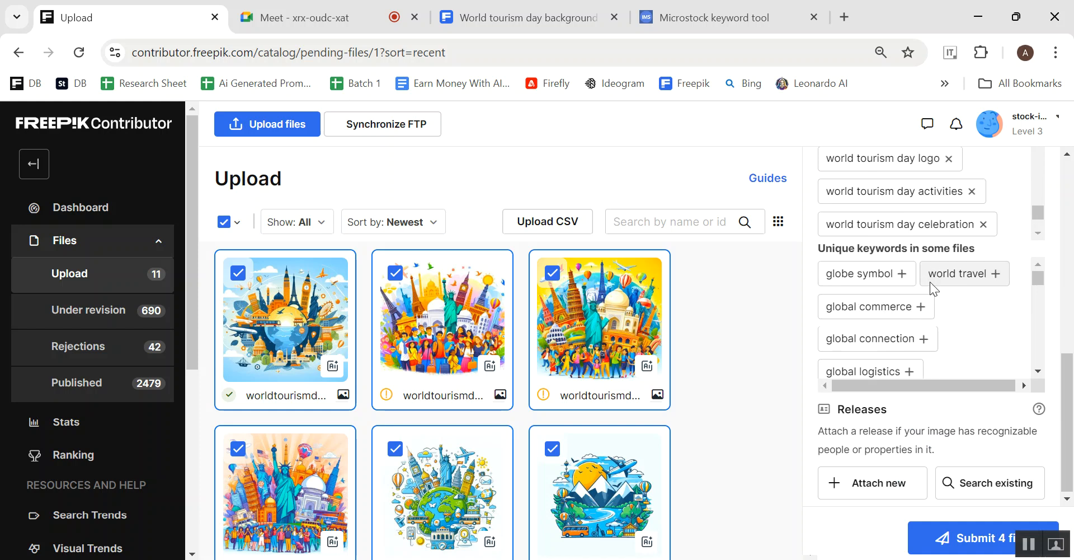
click(902, 273)
click(891, 273)
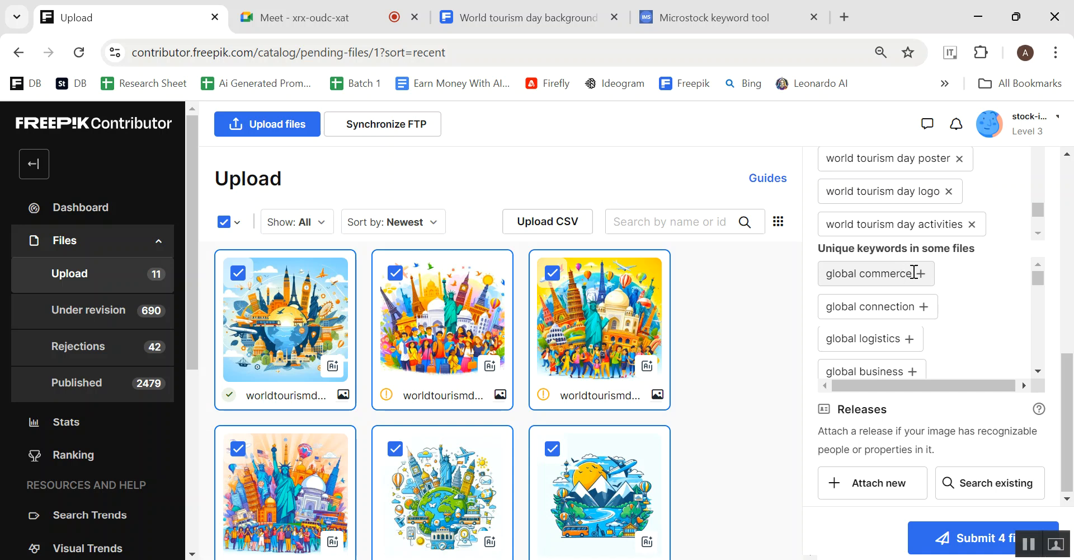
click(921, 273)
click(923, 273)
click(910, 276)
click(912, 275)
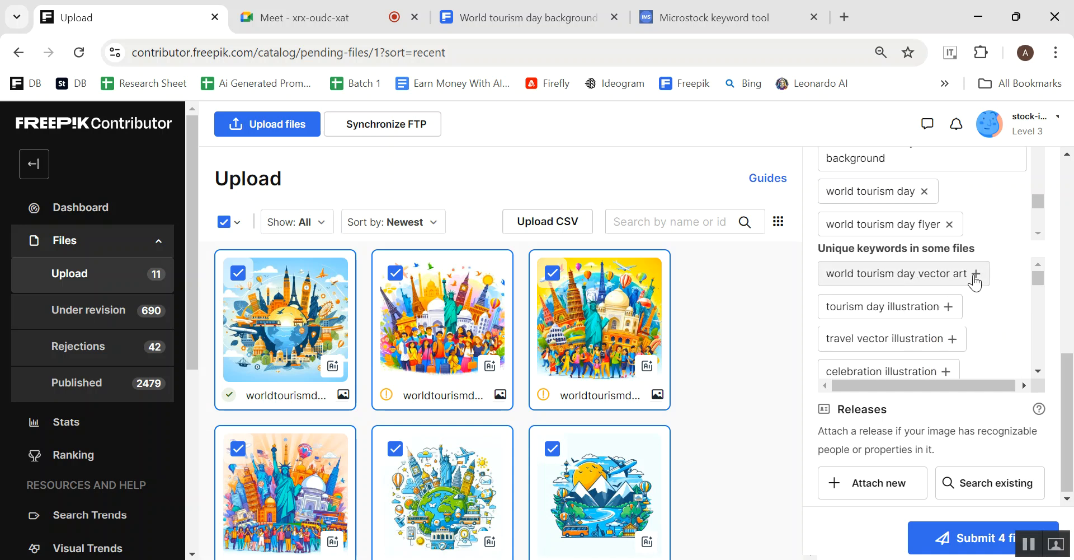
click(968, 276)
scroll(981, 291, up, 5)
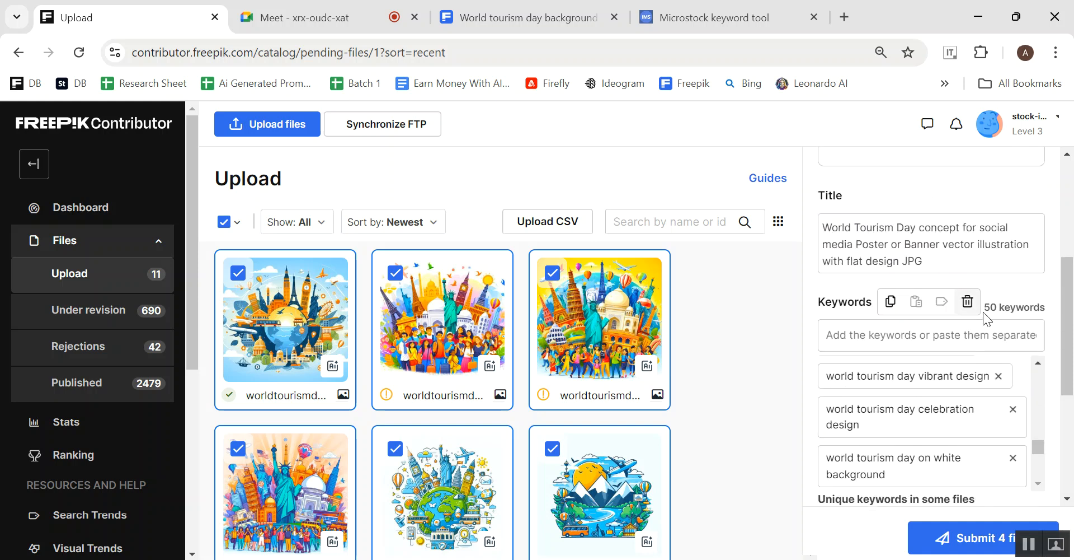
scroll(1029, 403, up, 2)
scroll(1002, 381, down, 5)
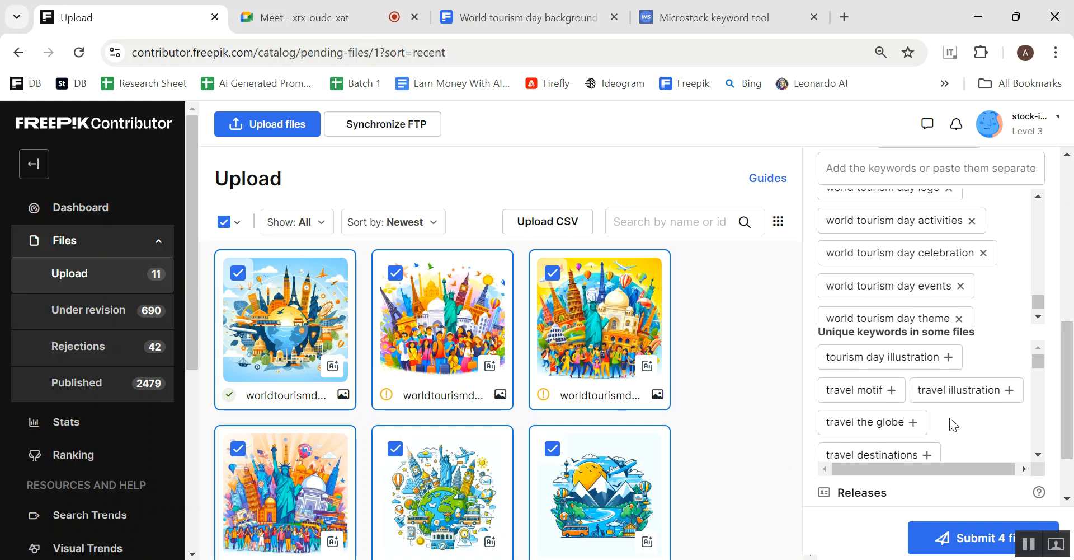
scroll(953, 424, up, 2)
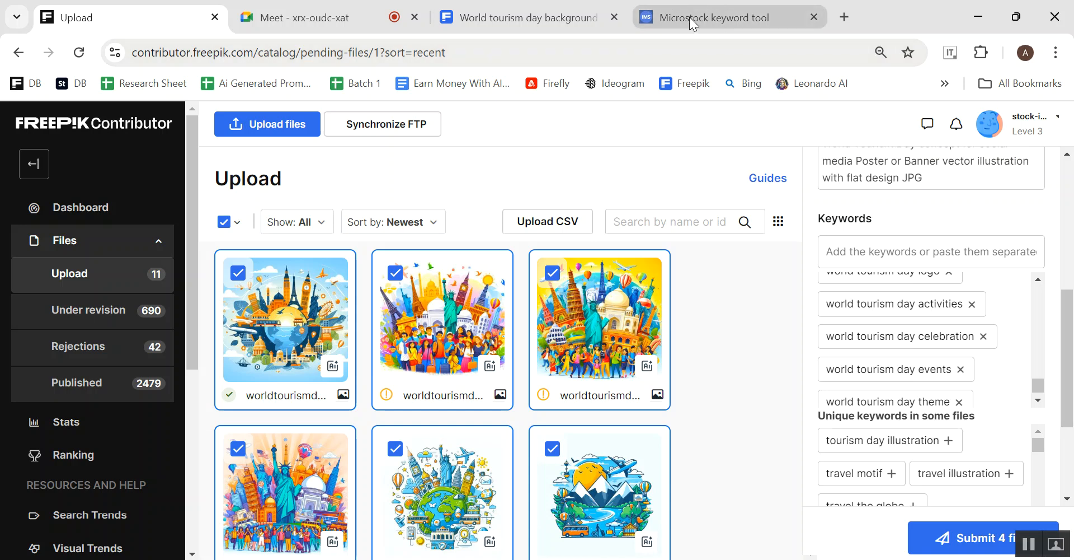
mouse_move(703, 8)
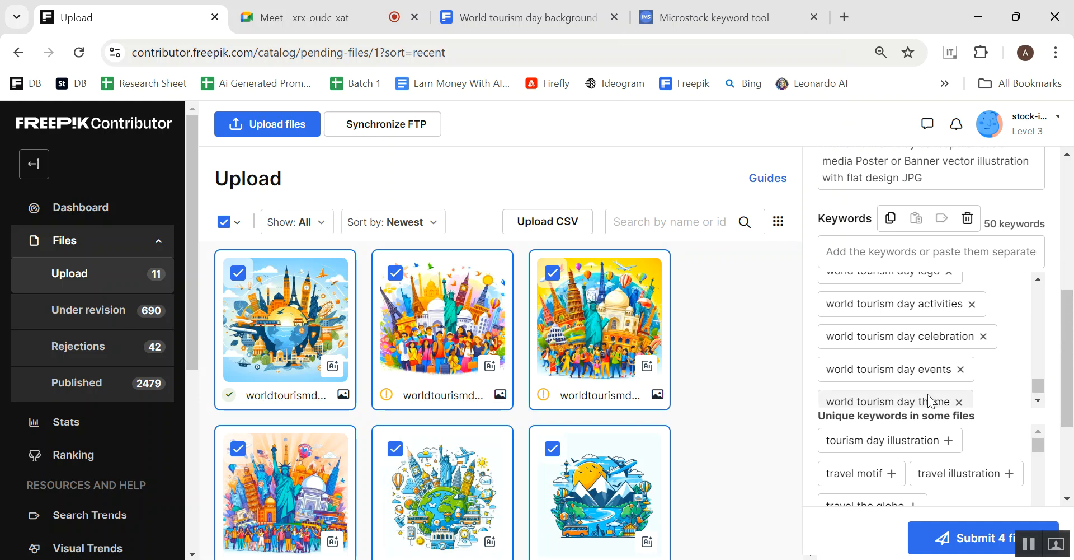
- Copy "World Tourism Day concept for social media Poster" from the title into the empty prompt
scroll(829, 341, up, 10)
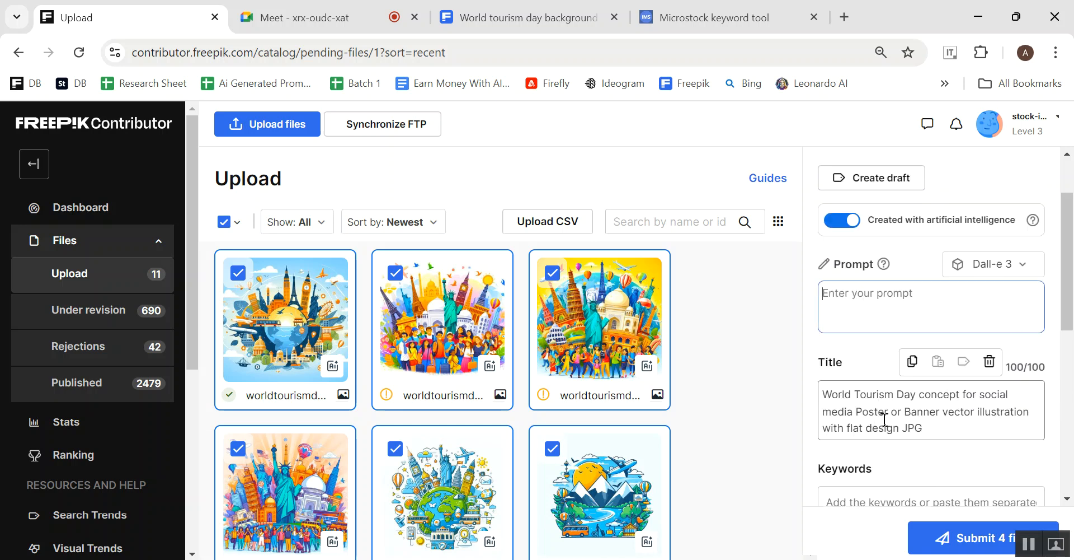
drag(891, 411, 823, 393)
right_click(839, 399)
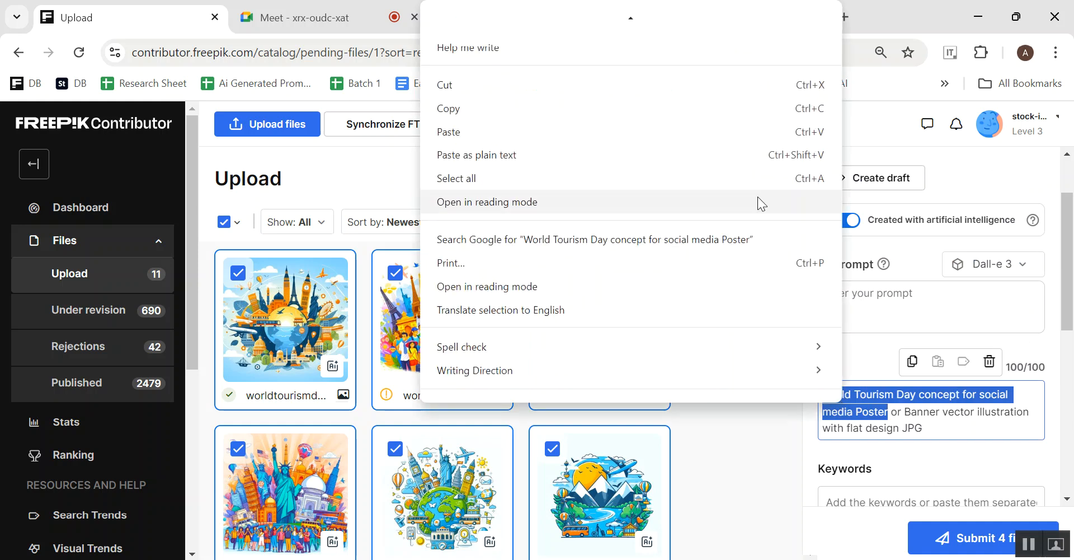
click(495, 108)
click(854, 293)
right_click(854, 293)
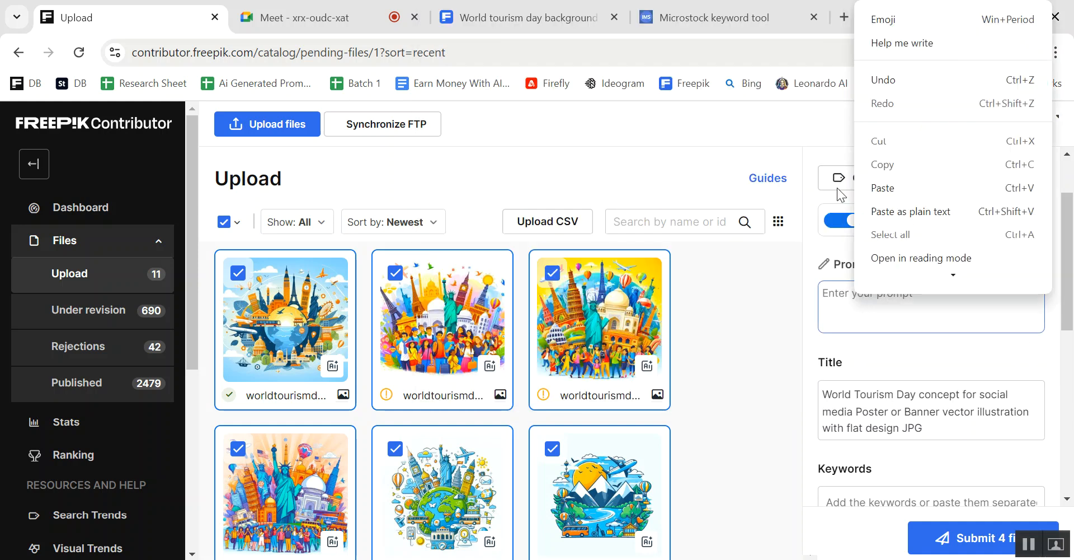
click(877, 189)
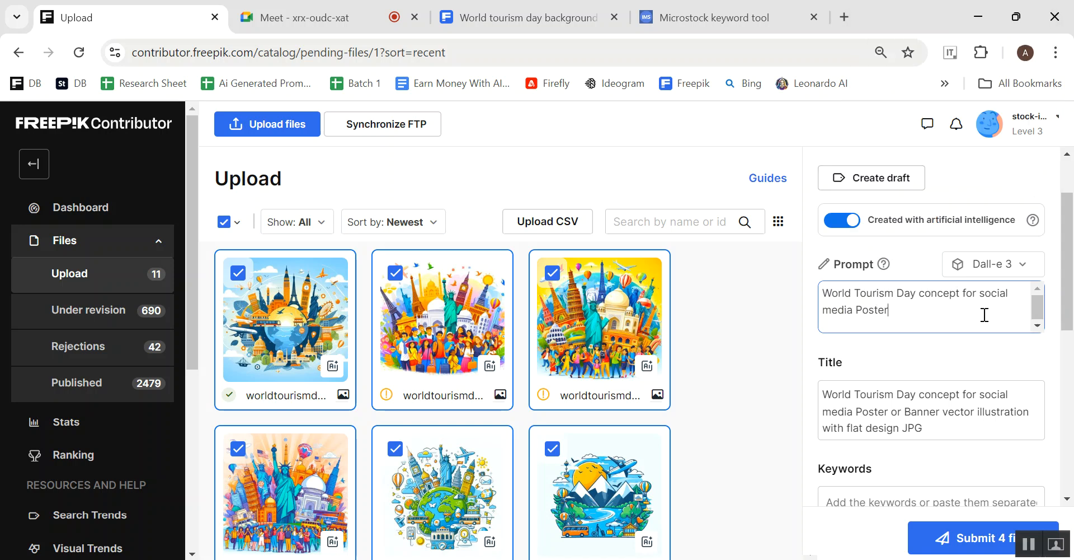
- Shorten the prompt to "World Tourism Day social media Poster"
drag(823, 310, 923, 293)
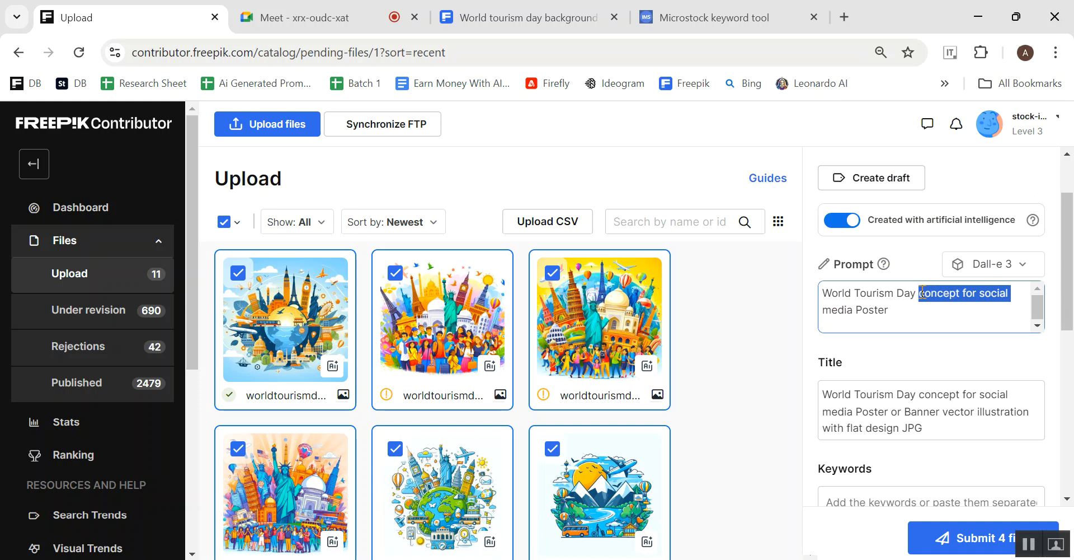
key(BackSpace)
text(social)
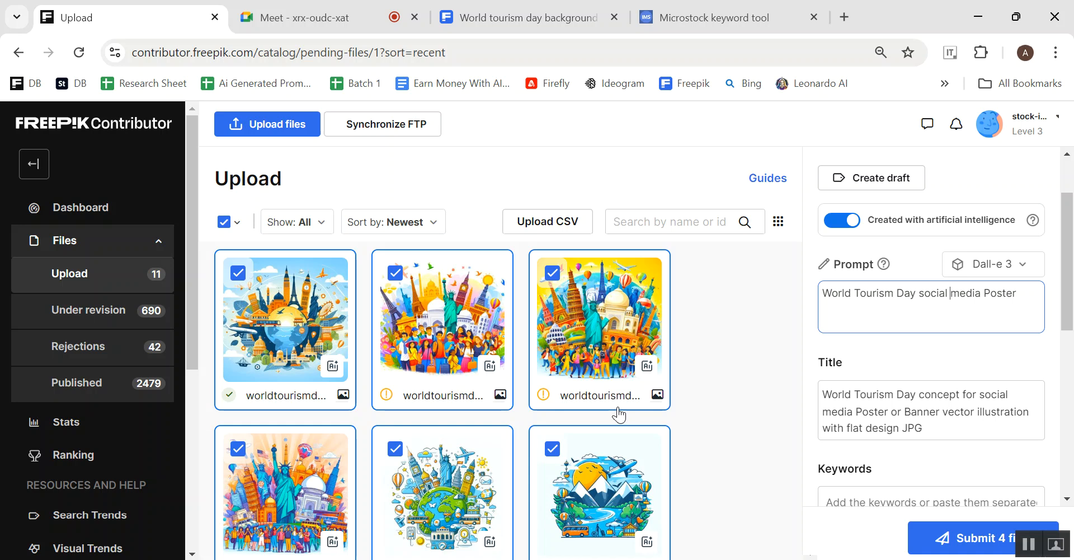
click(933, 437)
drag(923, 428, 817, 391)
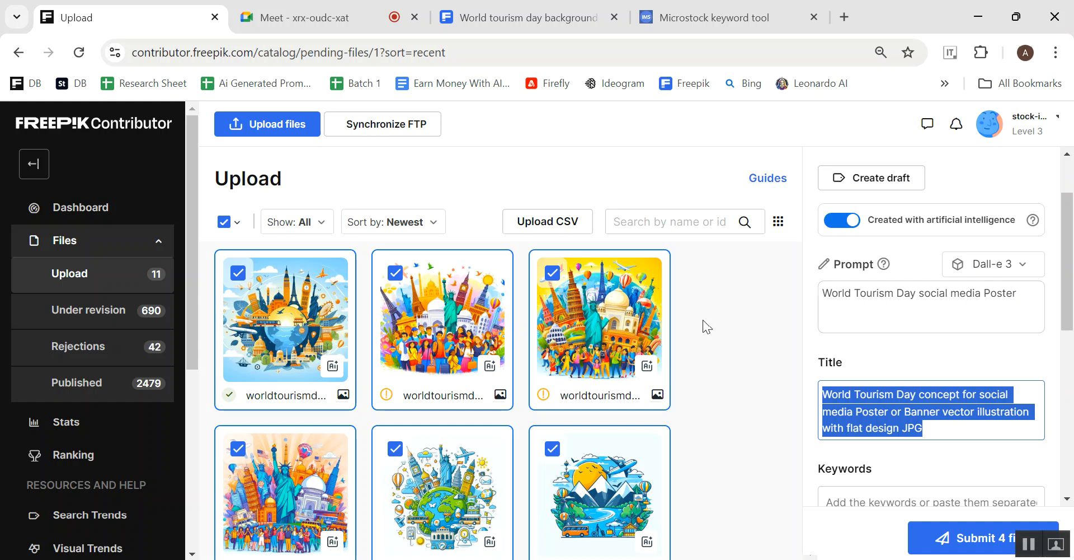
click(773, 348)
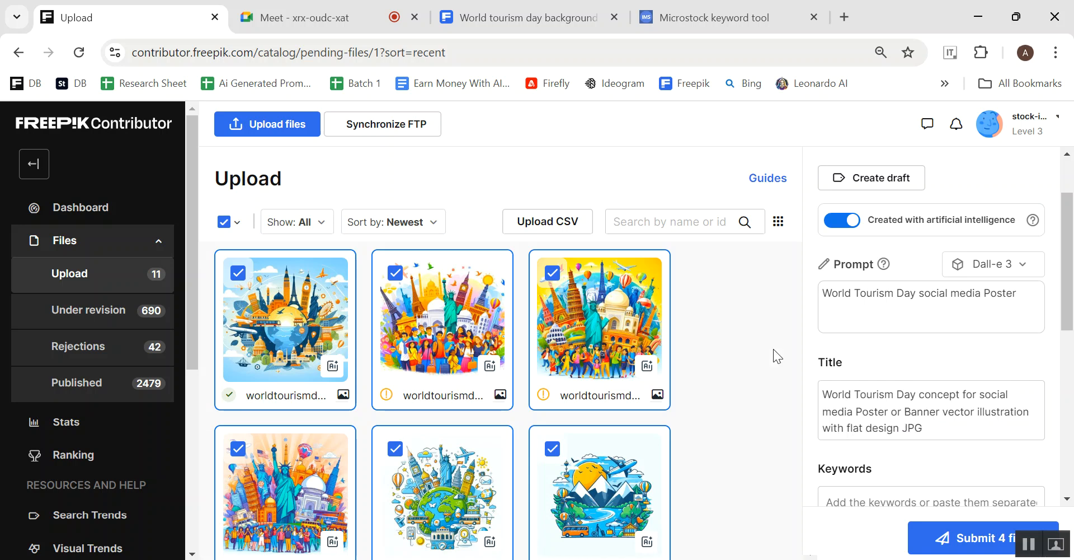
scroll(764, 345, down, 2)
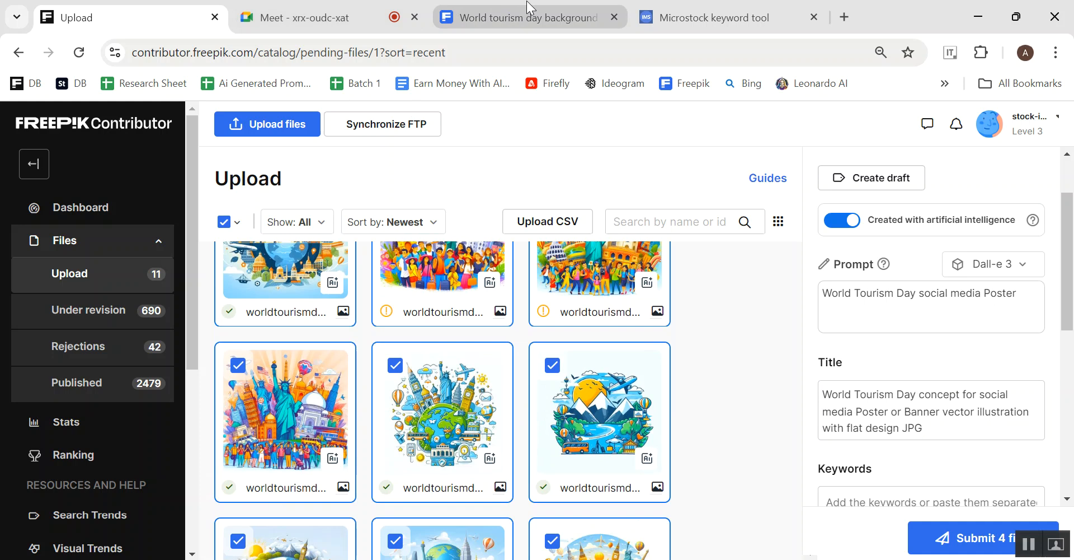
click(295, 12)
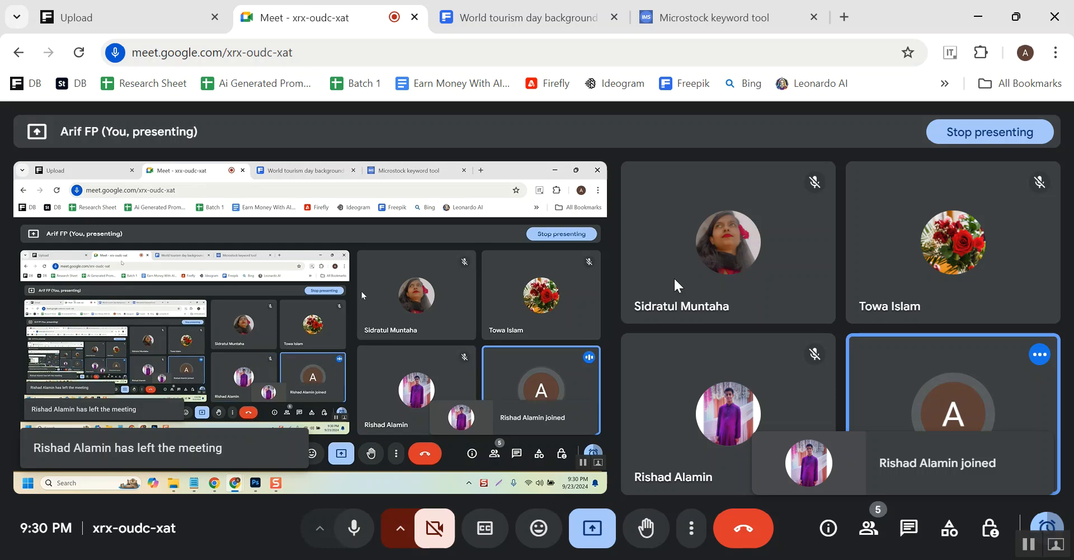
click(175, 6)
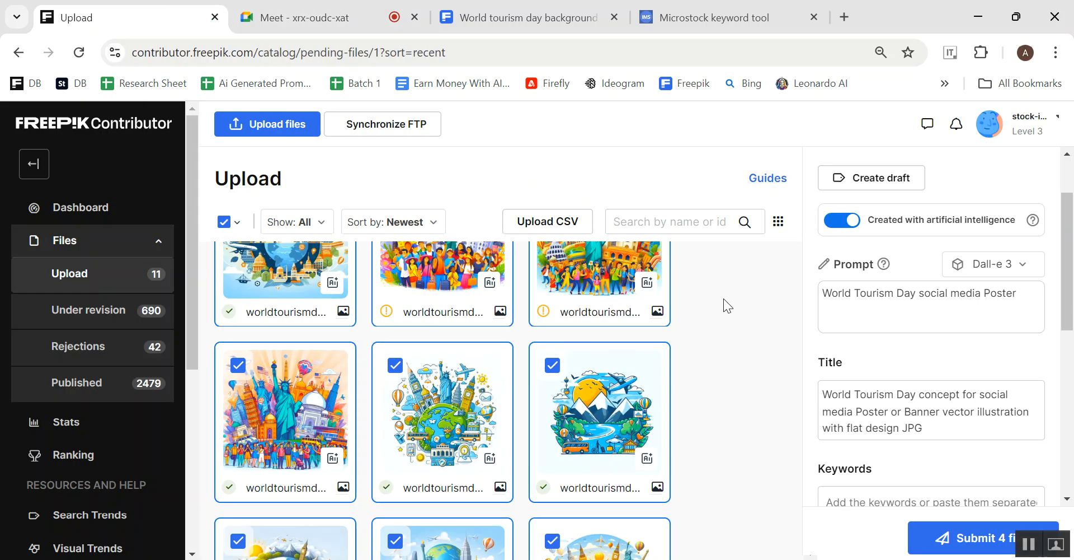
- Check the keyword list and clear the selection of all World Tourism Day files
scroll(923, 363, down, 5)
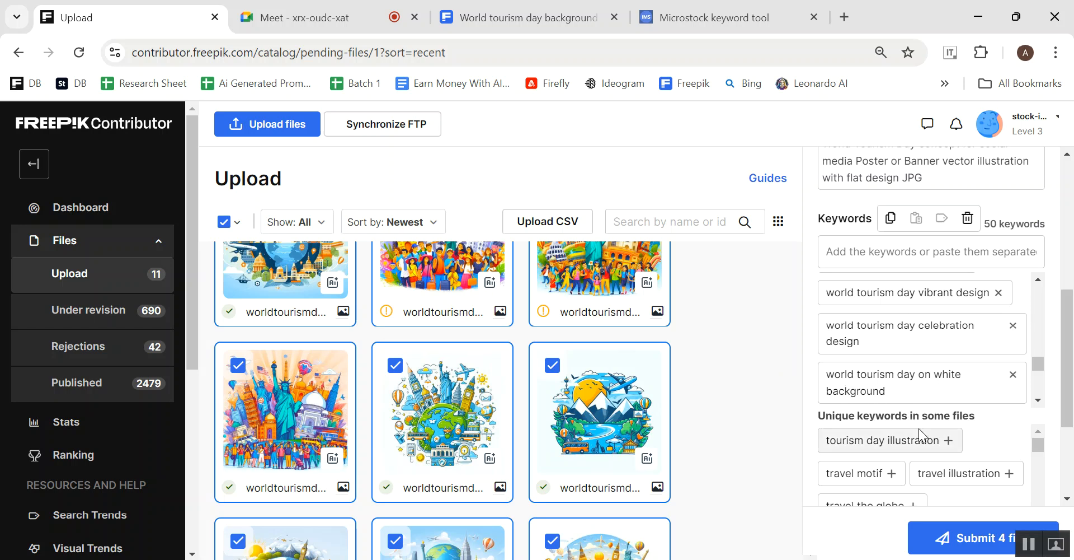
click(842, 440)
click(224, 223)
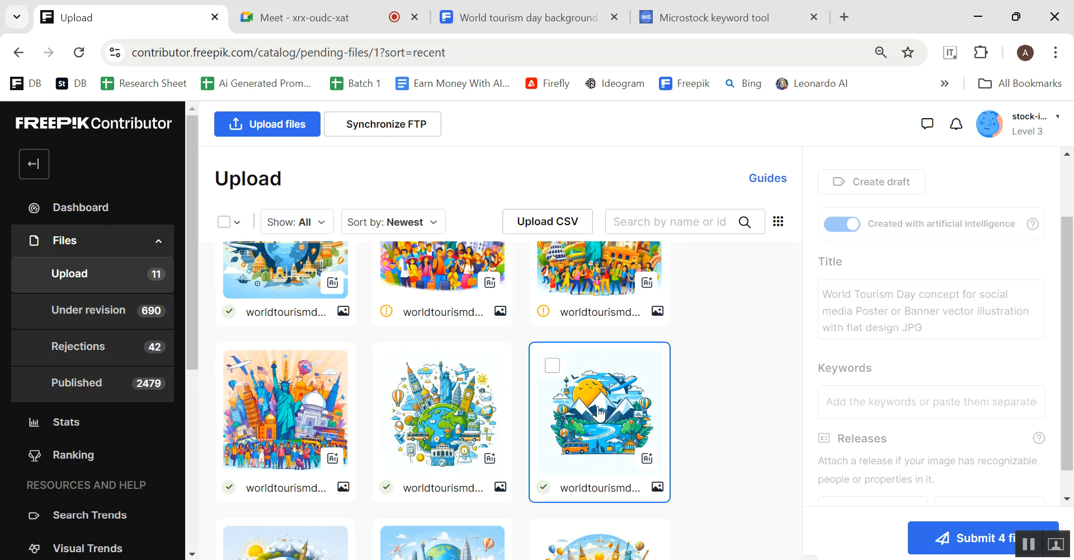
click(598, 413)
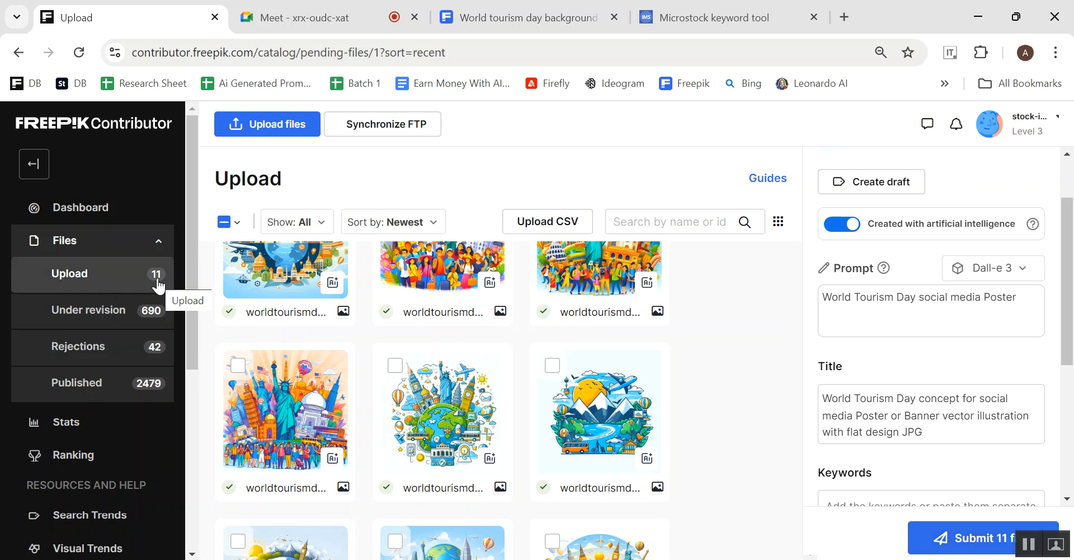
- Check the prepared images in the Final Images folder and submit all 11 World Tourism Day files for review
click(334, 559)
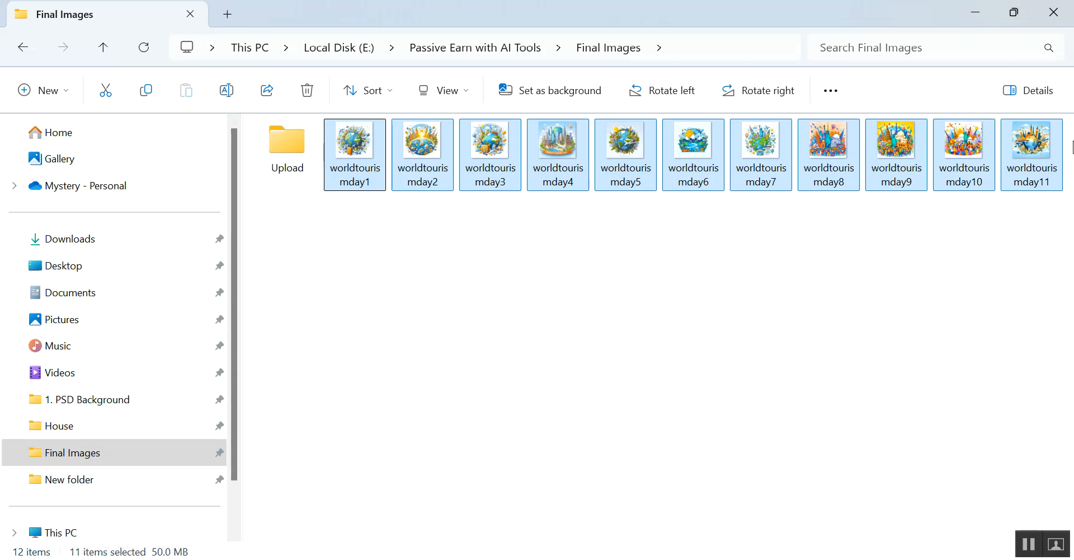
click(977, 12)
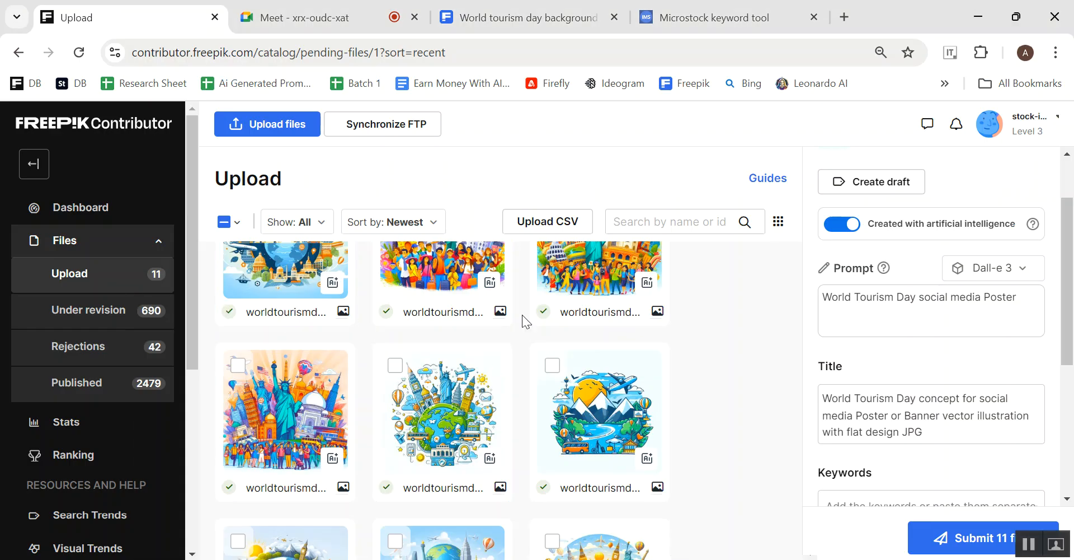
click(963, 549)
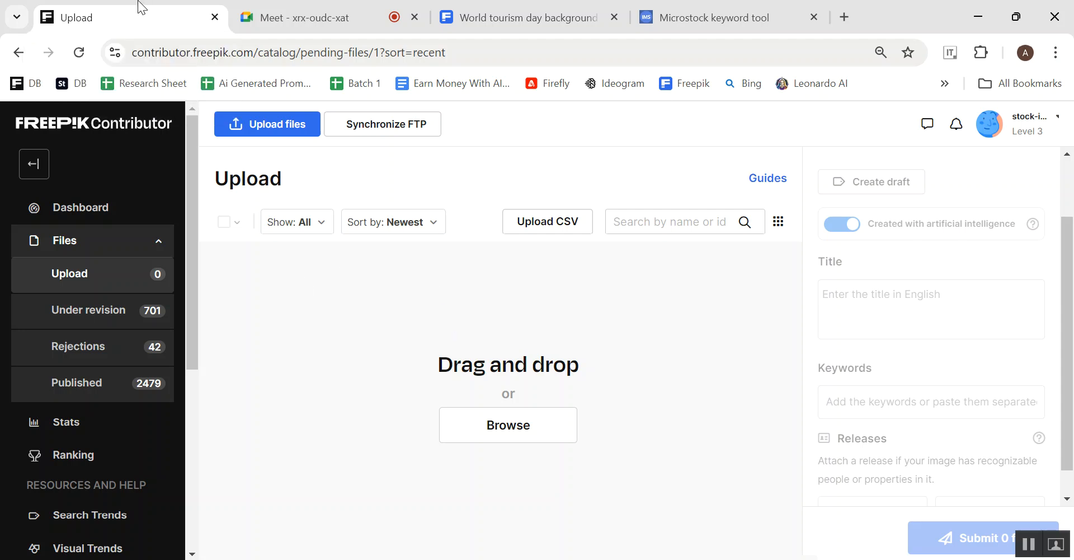
click(298, 8)
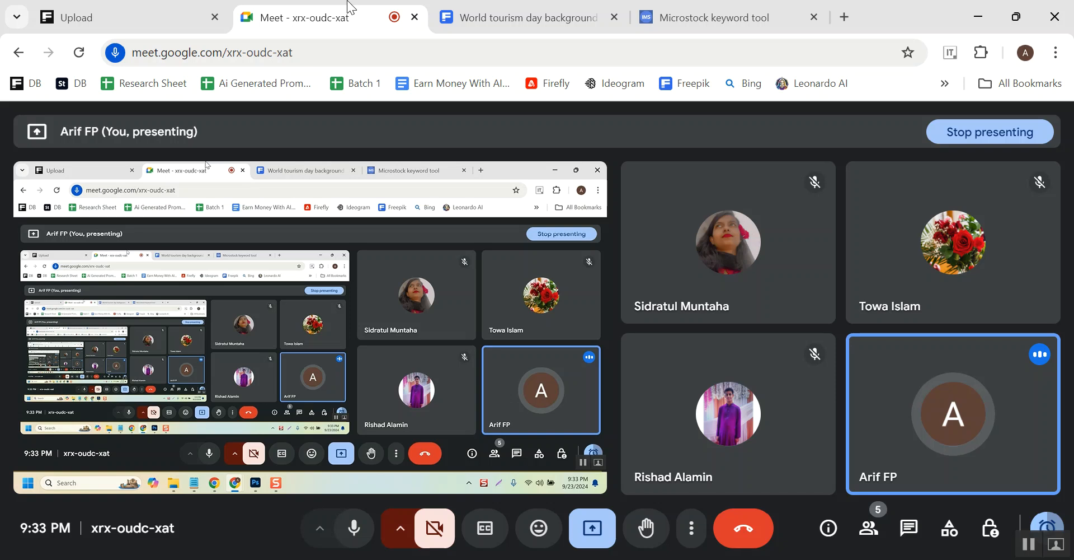
click(161, 8)
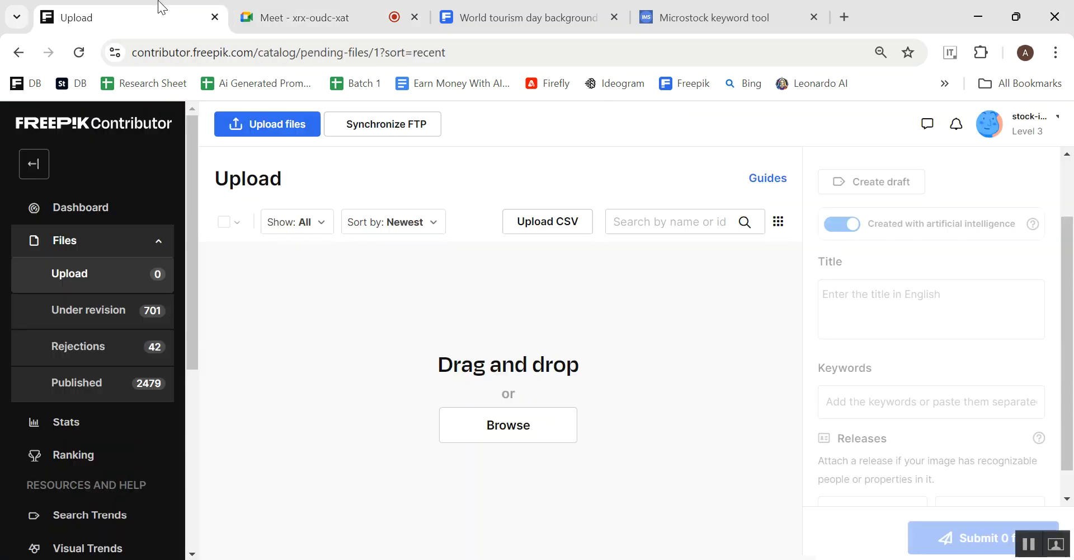
click(319, 13)
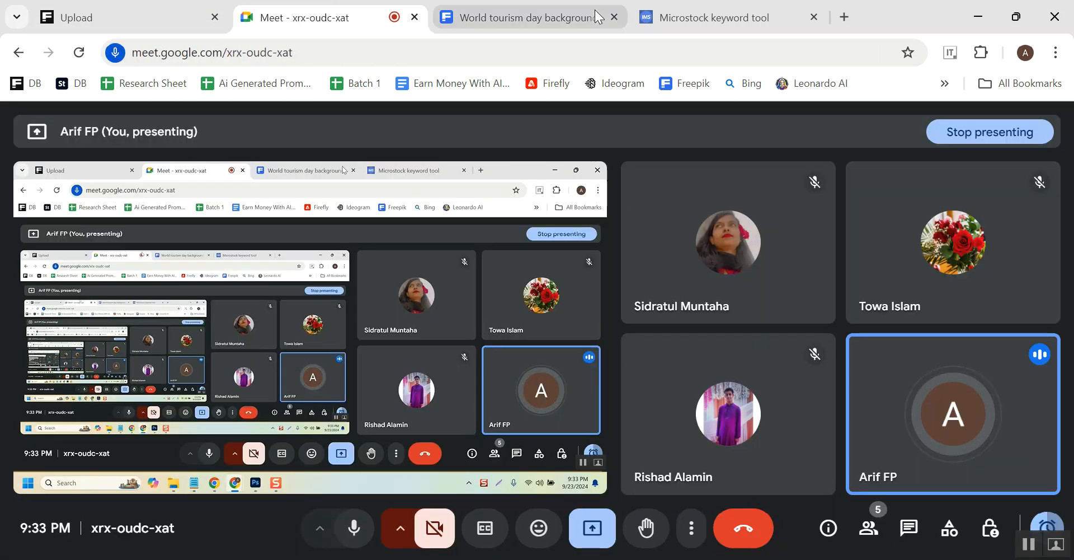
- Open the "Earn Money With AI Tools (Course Outline)" document, highlight the Class 12 topic line and return to the Google Meet call
click(844, 17)
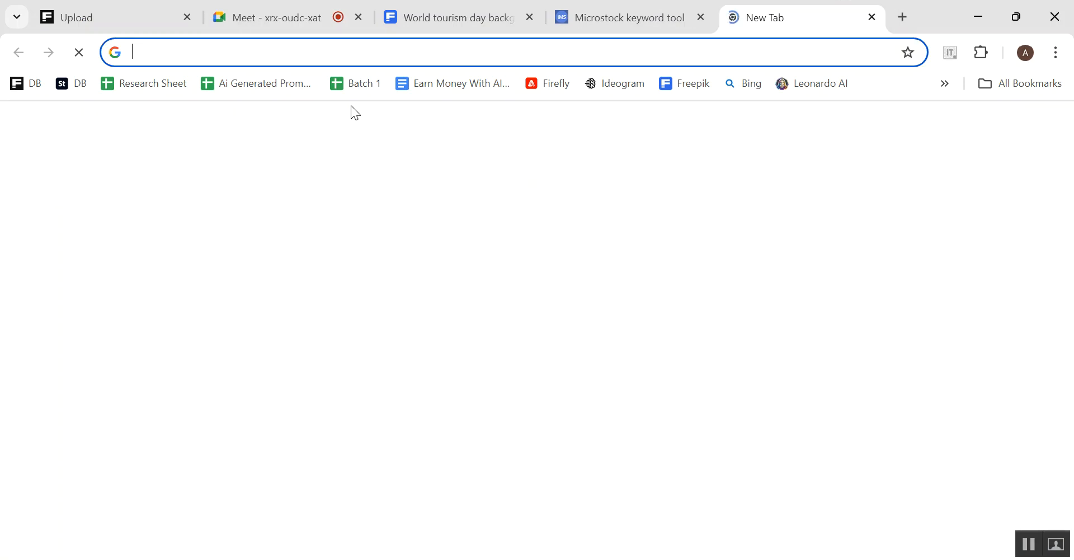
click(444, 88)
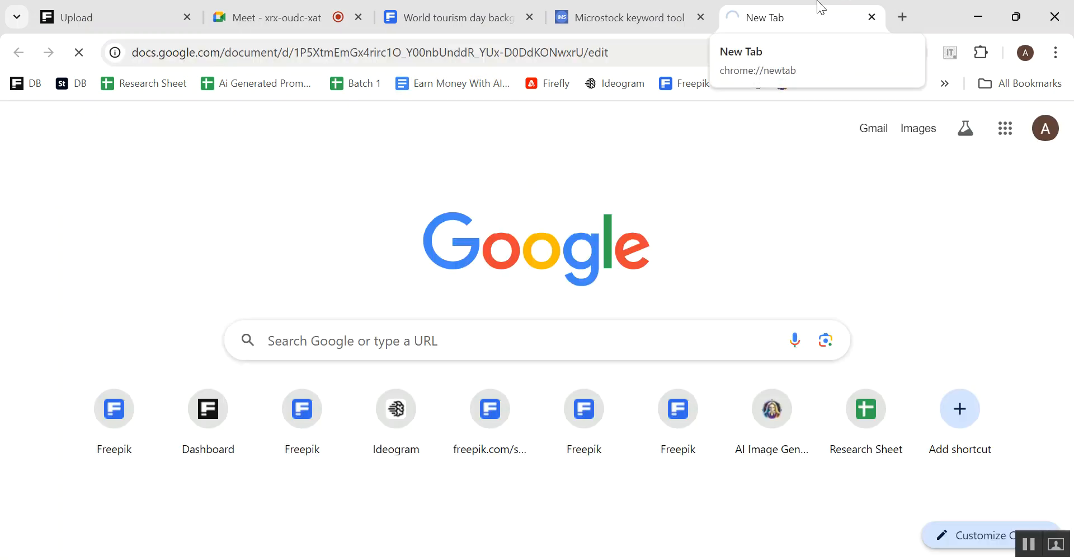
scroll(666, 431, down, 5)
scroll(666, 430, down, 15)
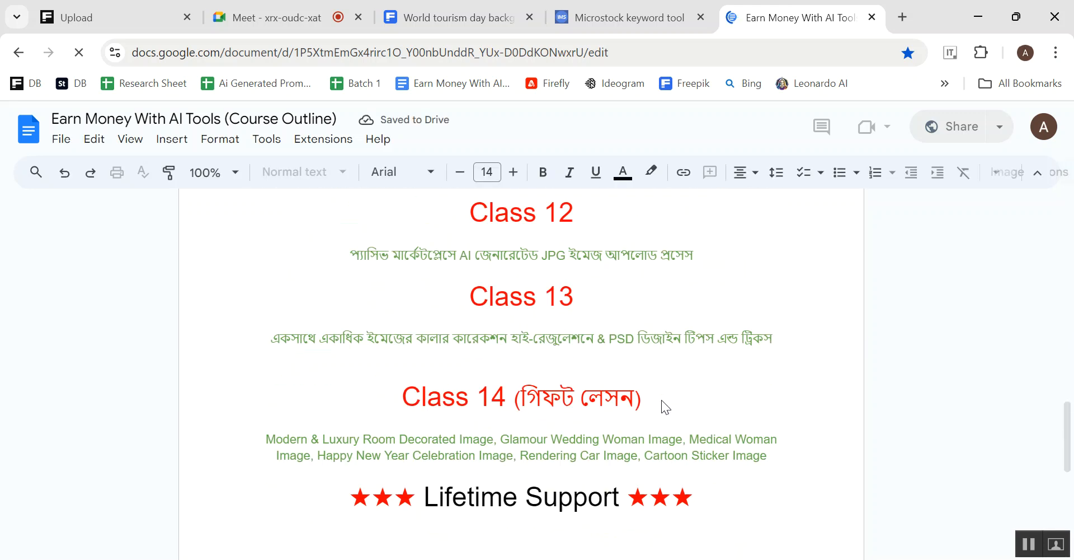
scroll(673, 400, up, 2)
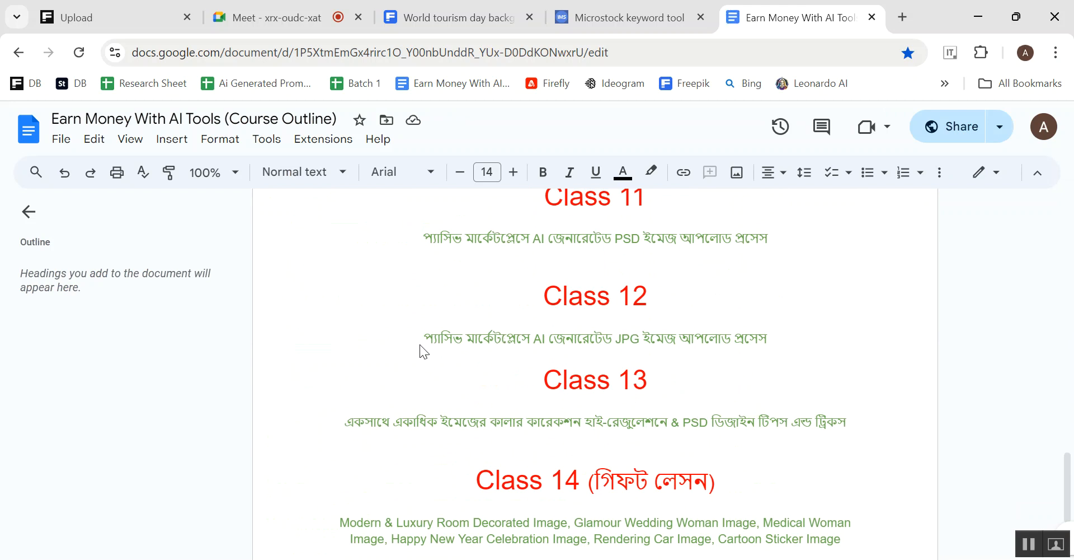
drag(421, 338, 699, 338)
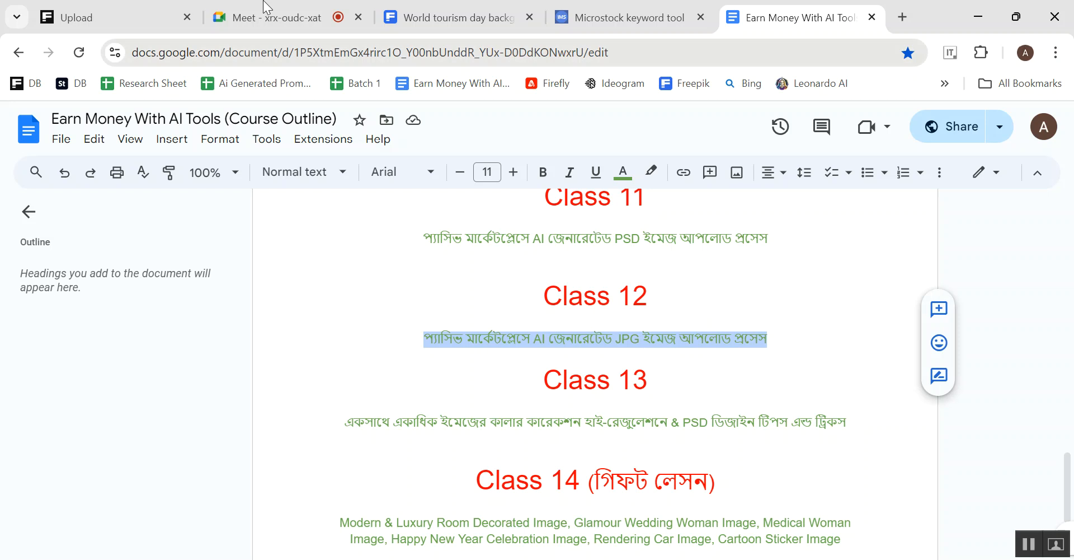
click(242, 8)
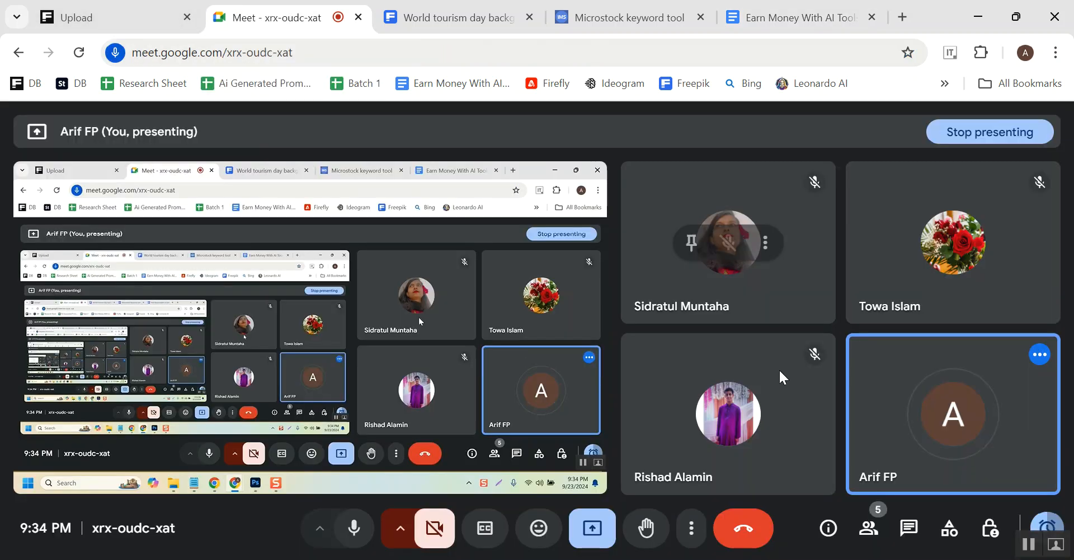